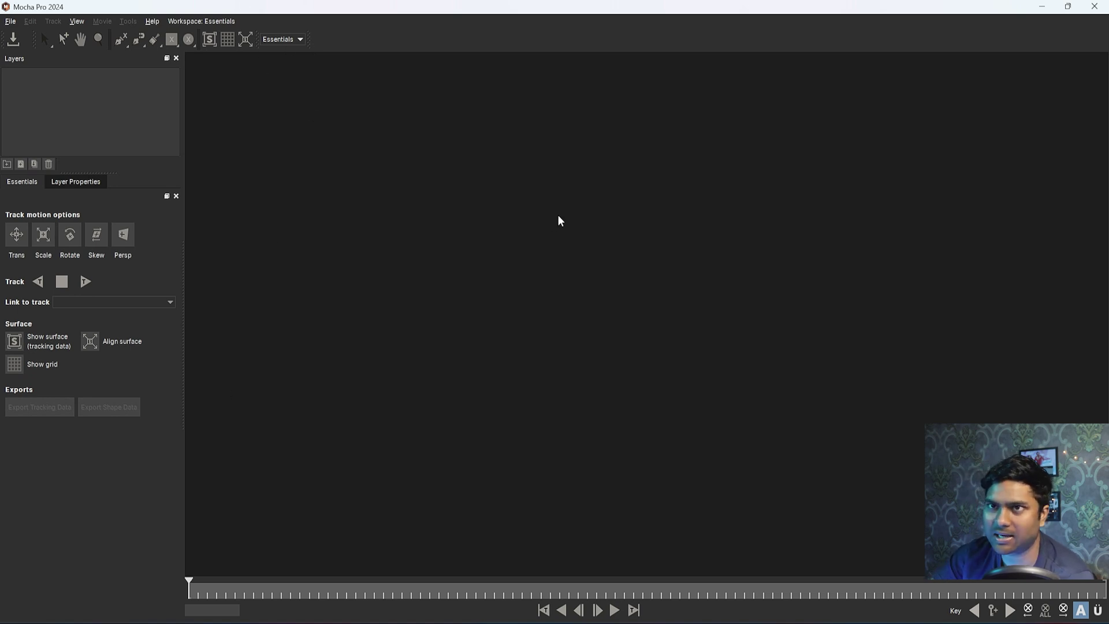
- Switch the workspace layout to Classic
{"action": "left_click", "coordinate": [291, 42]}
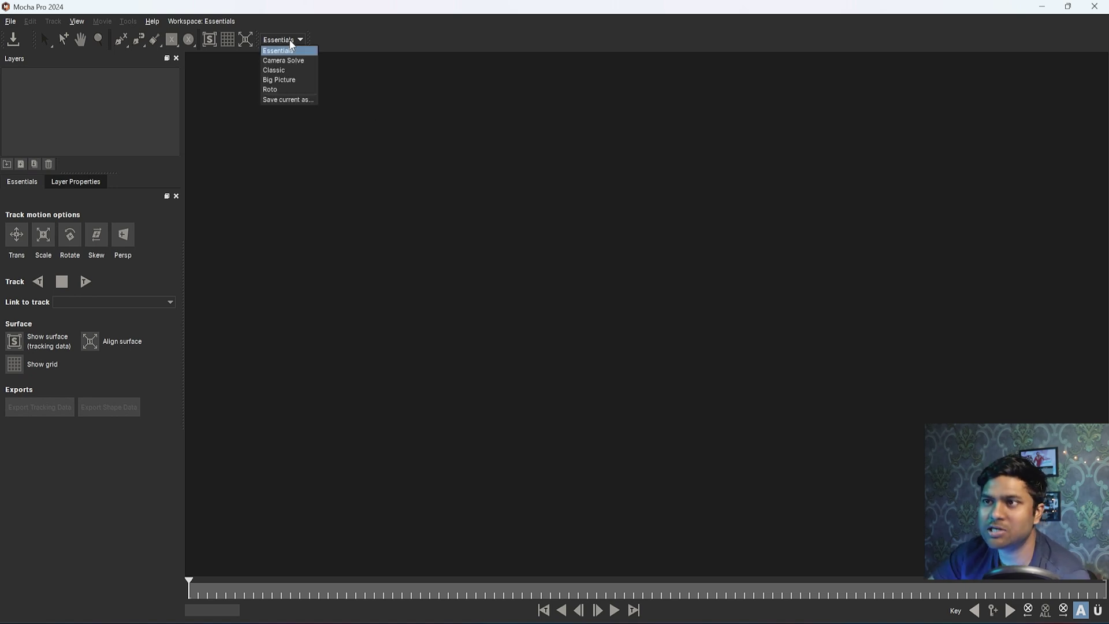
{"action": "left_click", "coordinate": [296, 72]}
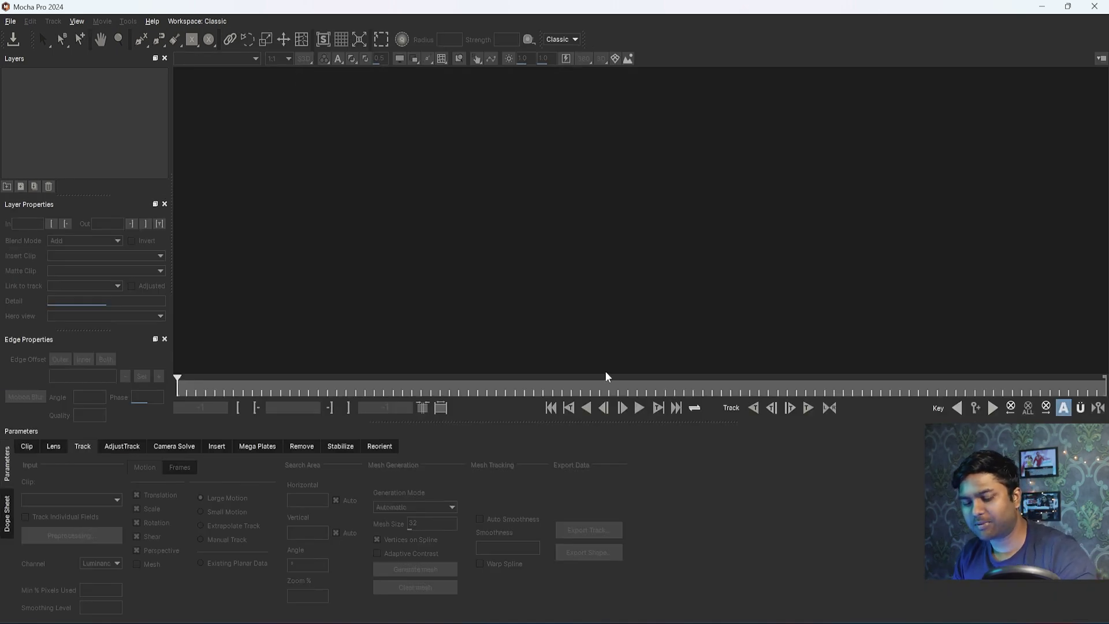
- Compare the Essentials, Camera Solve and Big Picture workspace layouts, returning to the Classic workspace
{"action": "key", "text": "Up"}
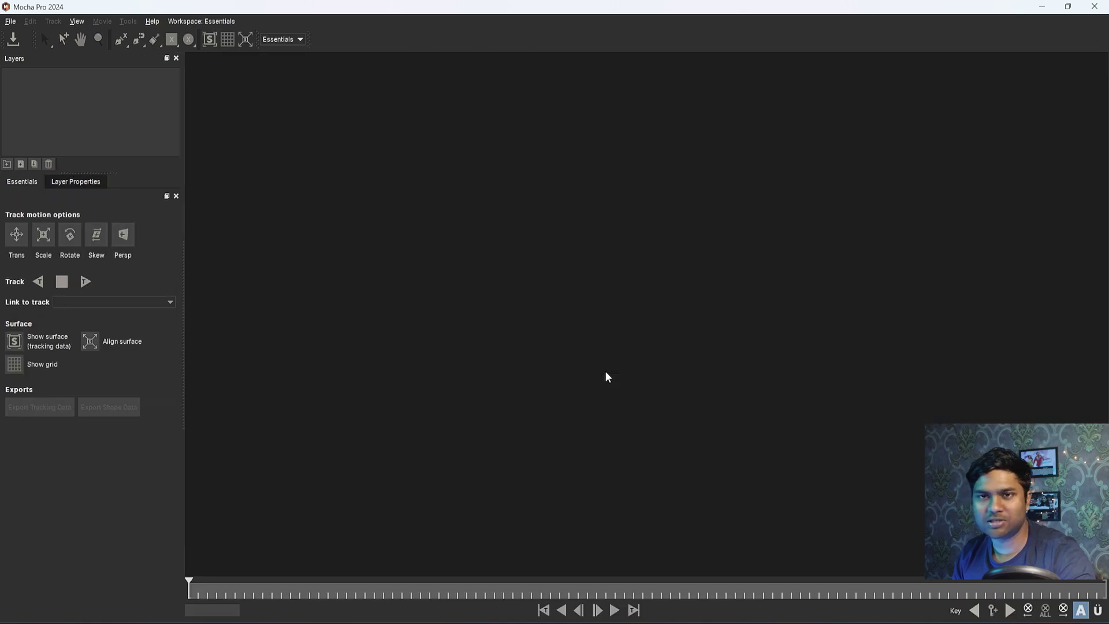
{"action": "key", "text": "Up"}
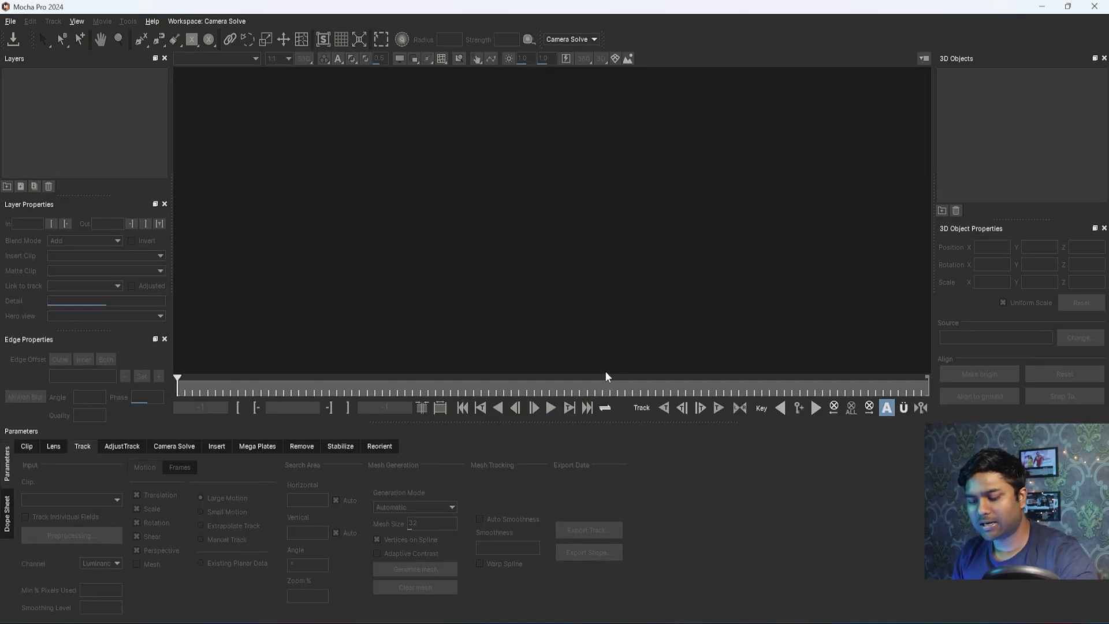
{"action": "key", "text": "Down"}
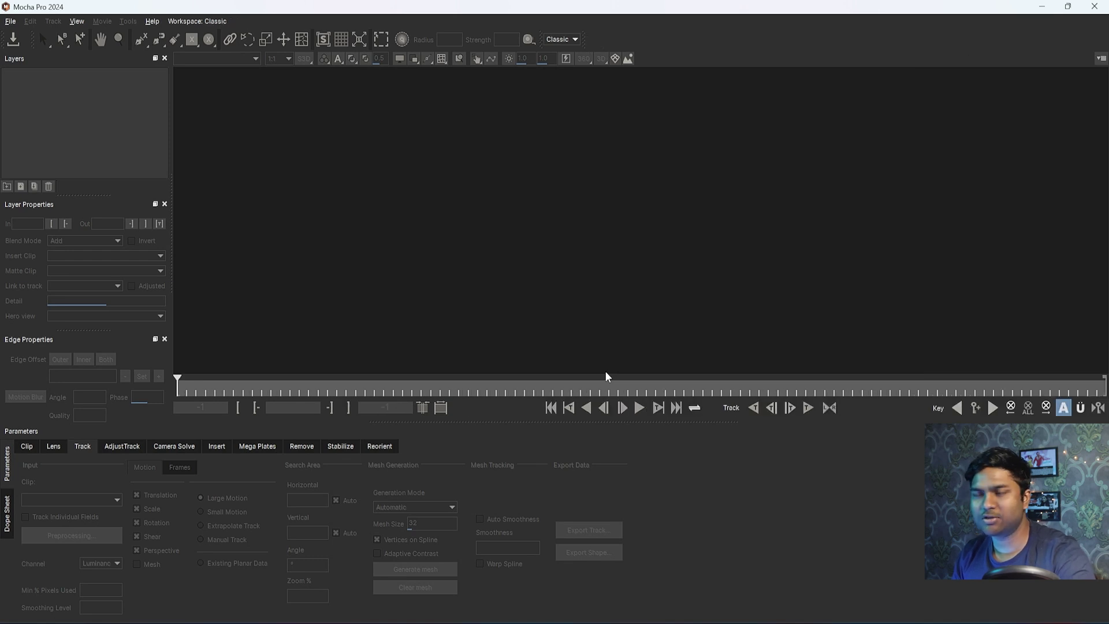
{"action": "key", "text": "ctrl+1"}
{"action": "key", "text": "ctrl+2"}
{"action": "key", "text": "ctrl+3"}
{"action": "key", "text": "ctrl+4"}
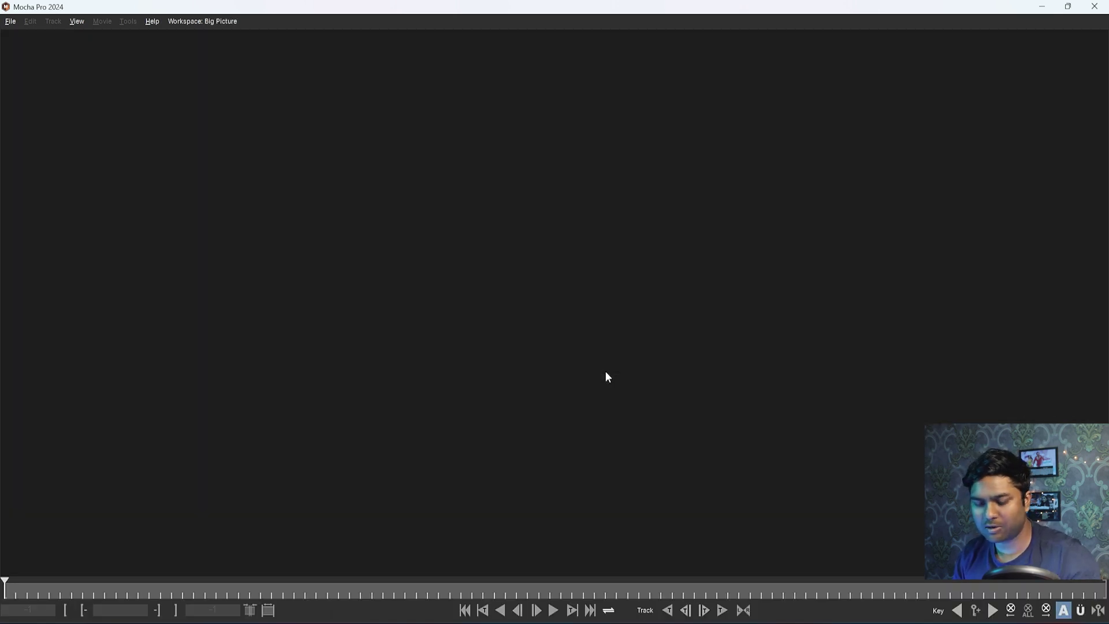
{"action": "key", "text": "ctrl+1"}
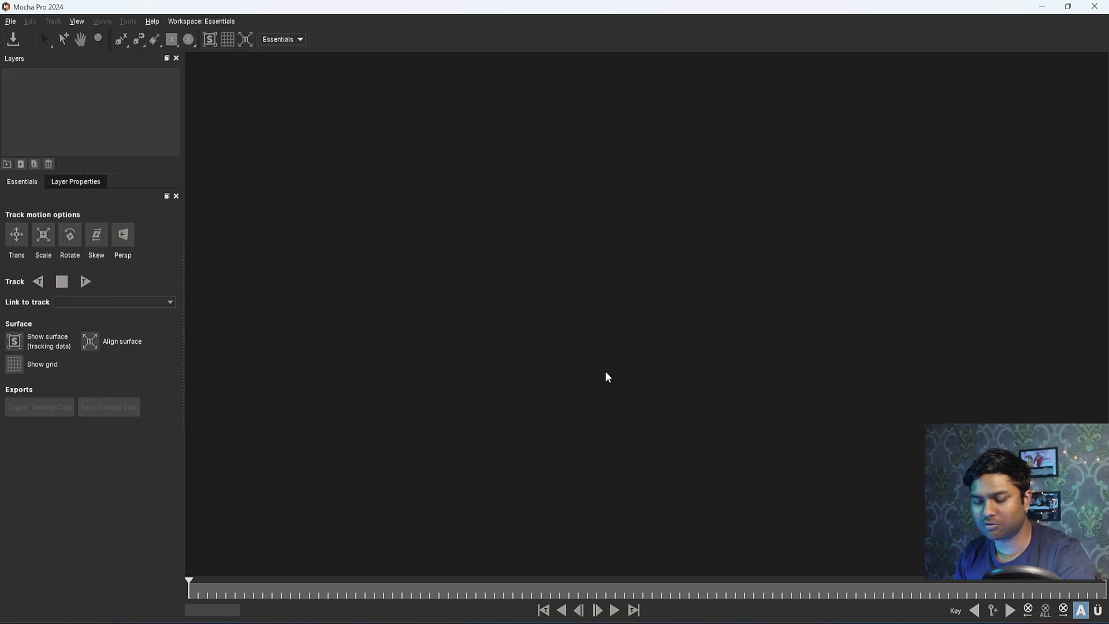
{"action": "key", "text": "ctrl+2"}
{"action": "key", "text": "ctrl+3"}
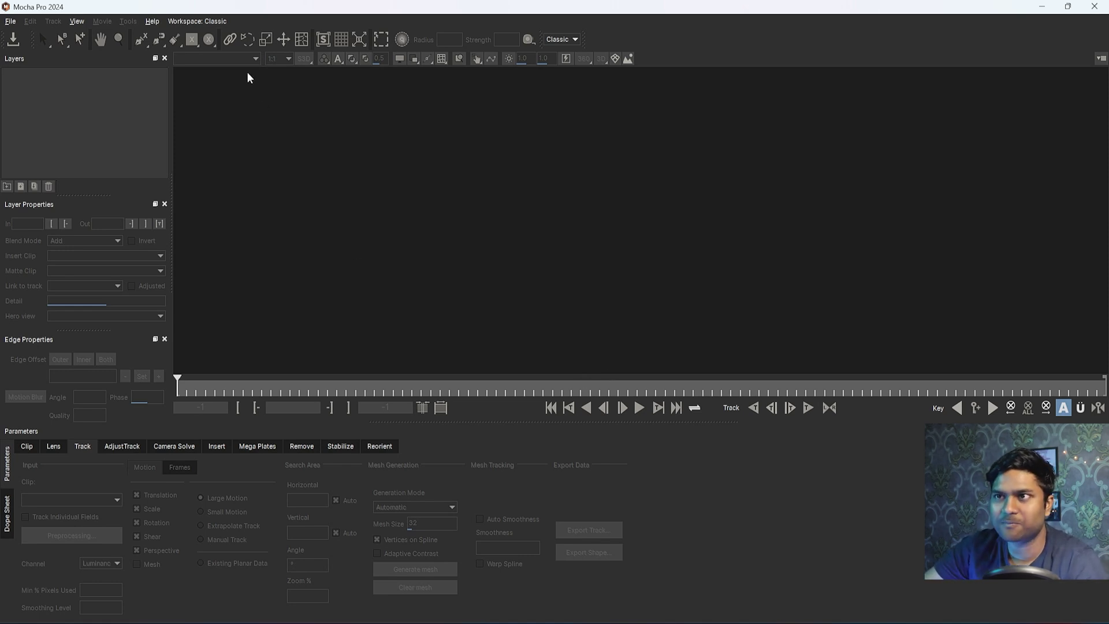
{"action": "left_click", "coordinate": [212, 19]}
{"action": "left_click", "coordinate": [237, 60]}
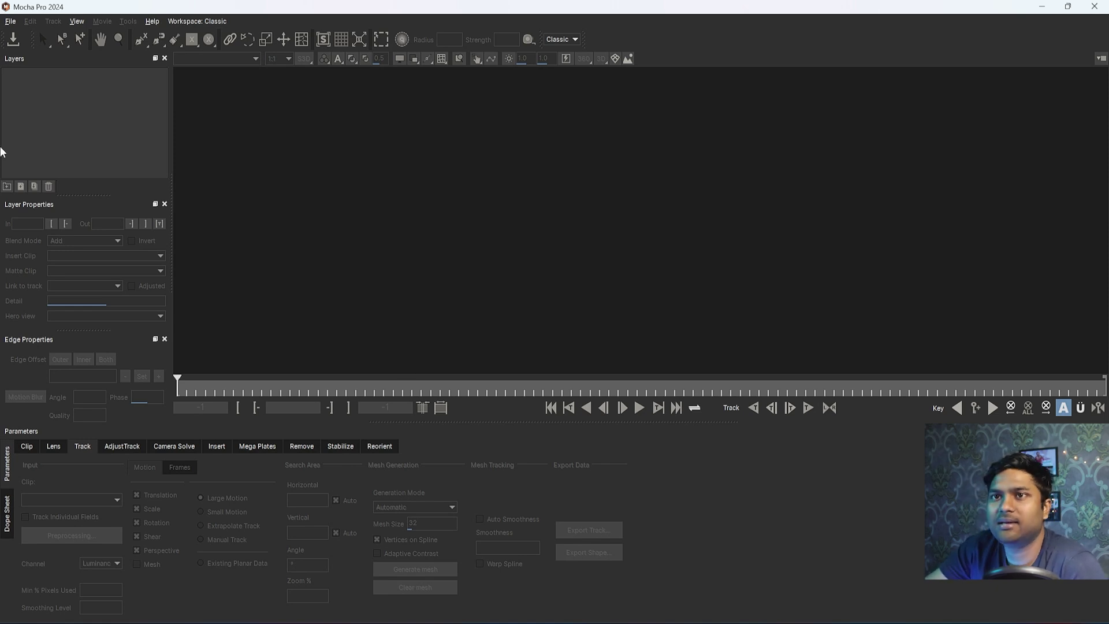
{"action": "left_click", "coordinate": [10, 21]}
{"action": "left_click", "coordinate": [26, 30]}
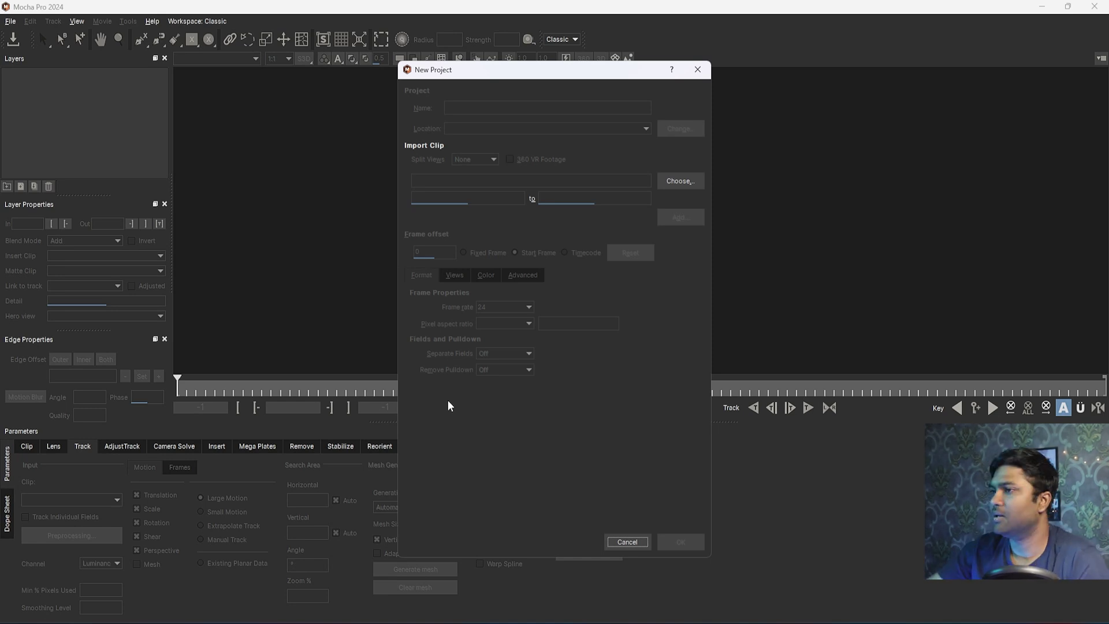
{"action": "left_click", "coordinate": [697, 69]}
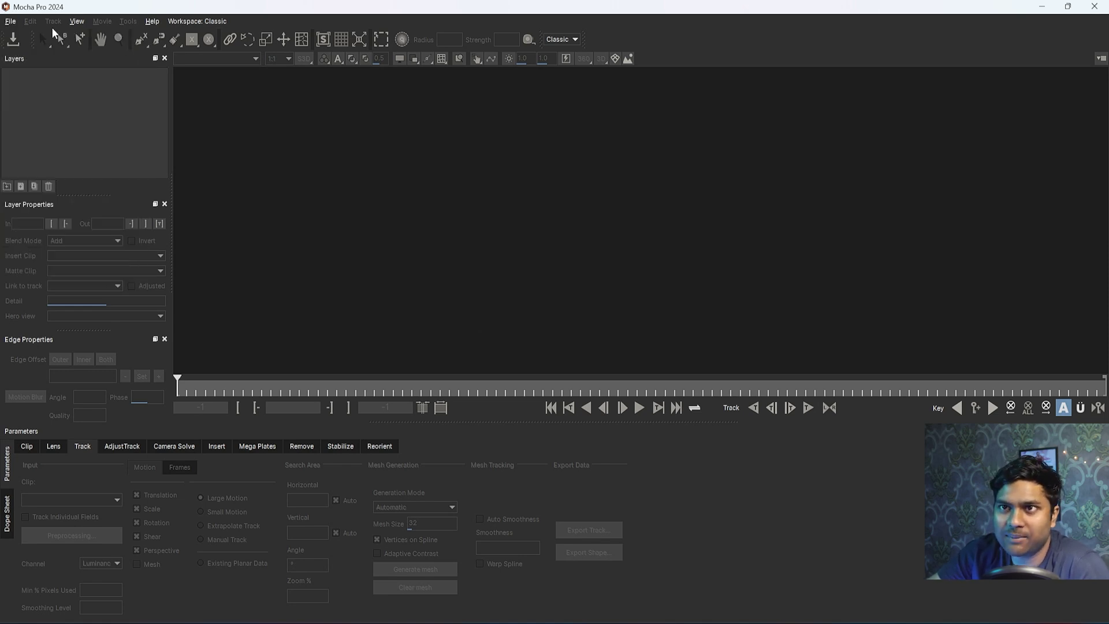
{"action": "left_click", "coordinate": [11, 22]}
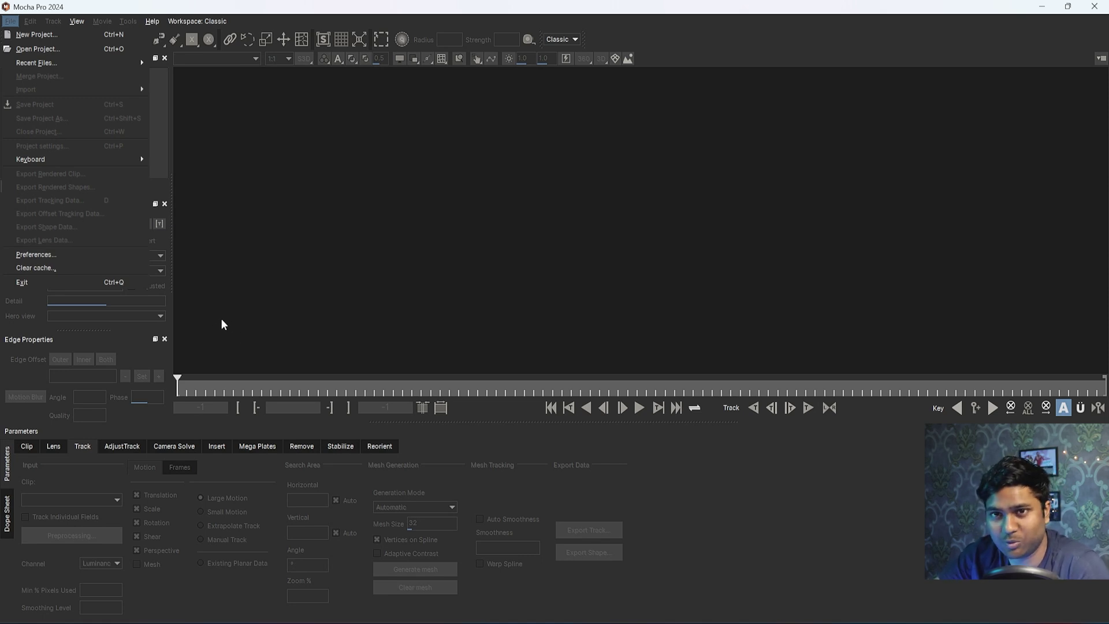
{"action": "left_click", "coordinate": [281, 281]}
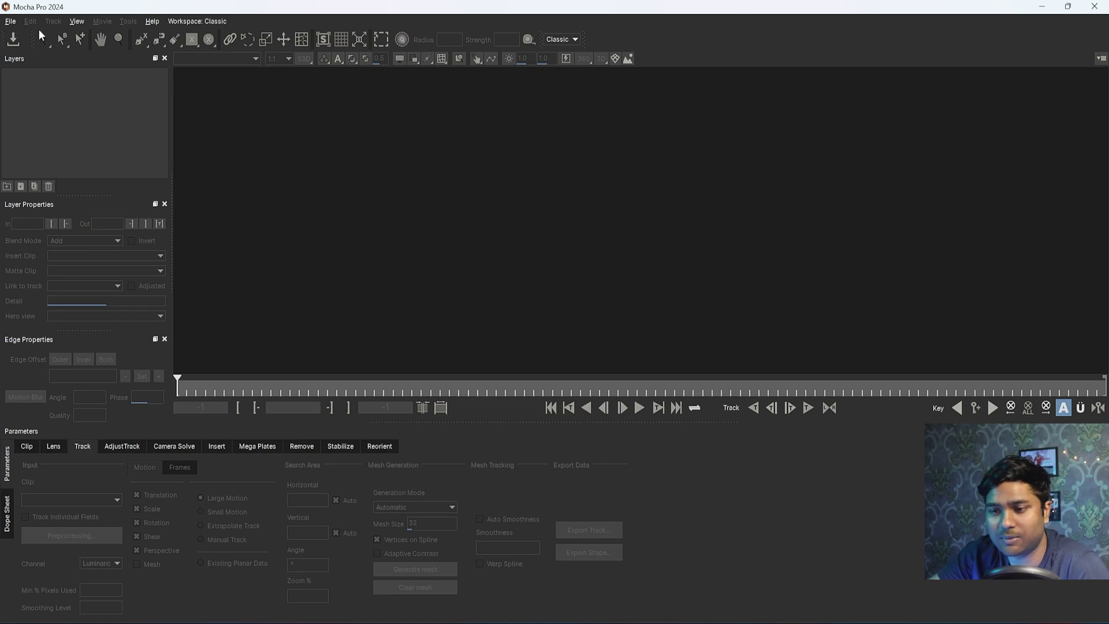
{"action": "left_click", "coordinate": [14, 22]}
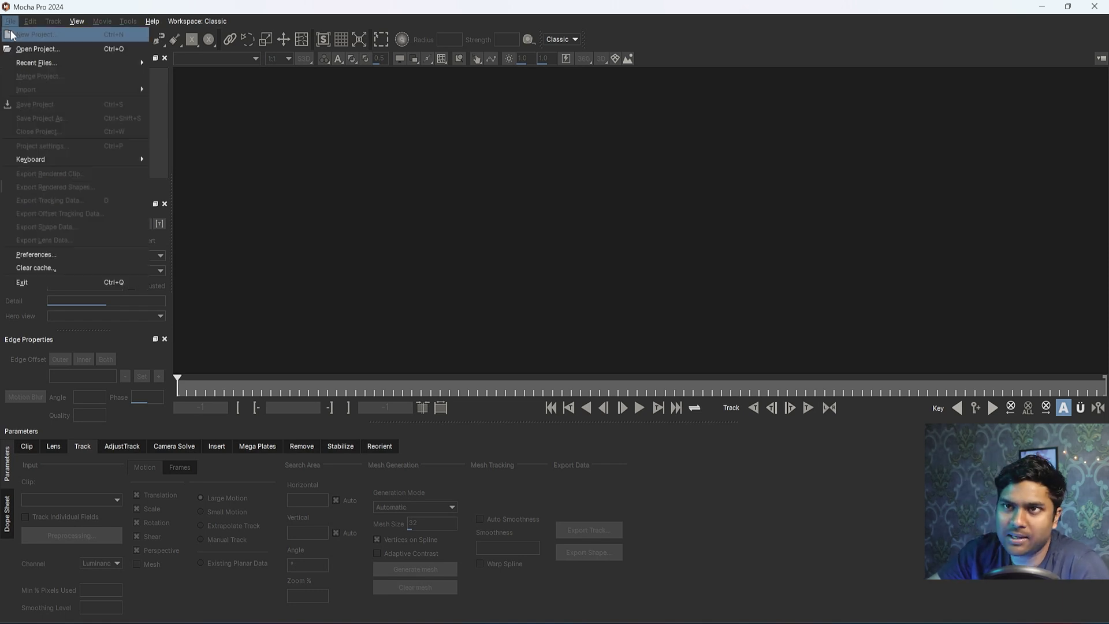
{"action": "left_click", "coordinate": [47, 35]}
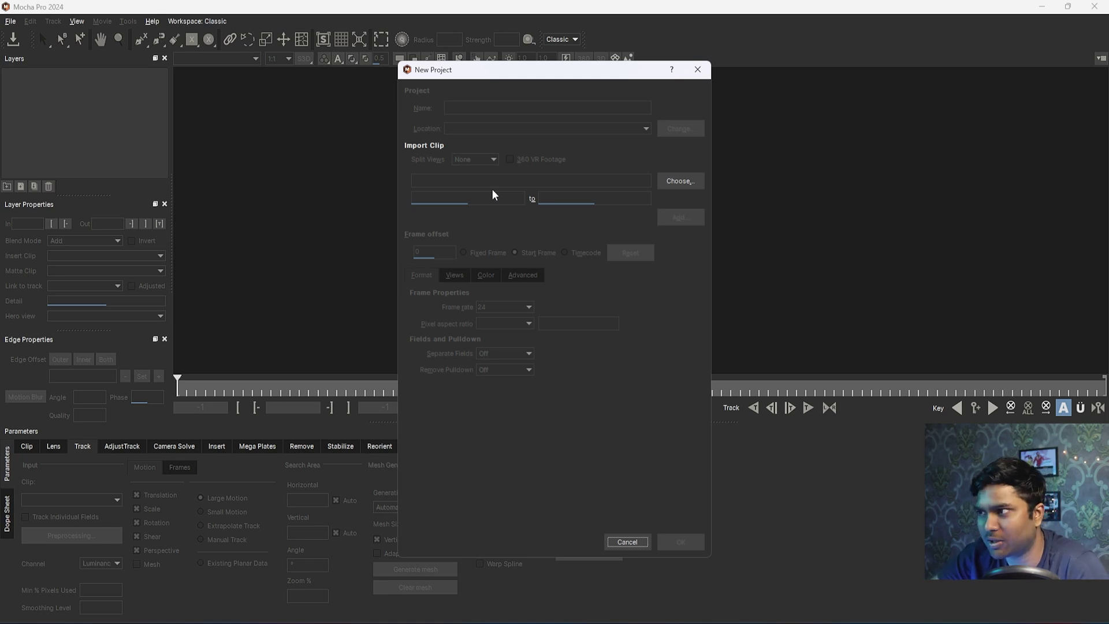
{"action": "left_click", "coordinate": [681, 185]}
{"action": "left_click", "coordinate": [909, 380]}
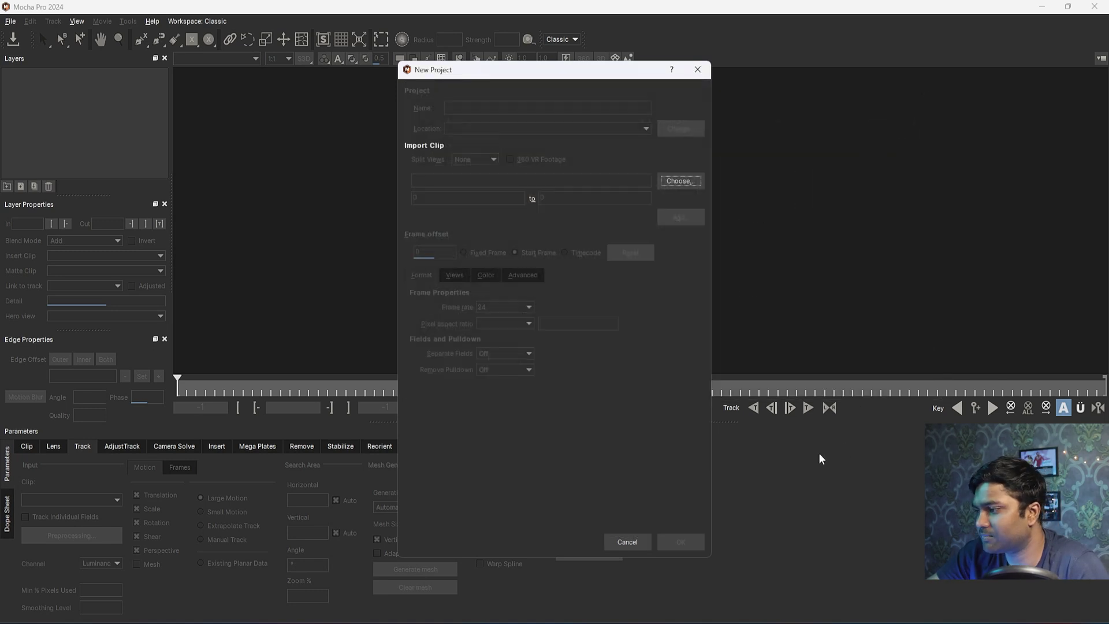
{"action": "left_click", "coordinate": [627, 543]}
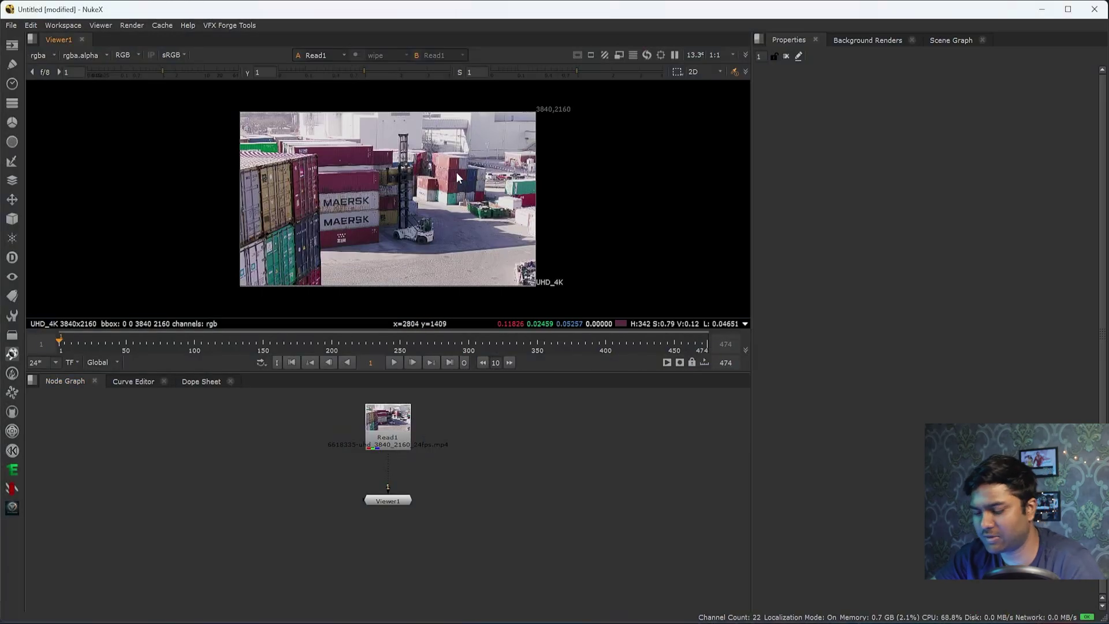
- Switch to NukeX, move the Viewer node further below the Read node and open the Read node's properties
{"action": "scroll", "coordinate": [450, 199], "scroll_direction": "up", "scroll_amount": 3}
{"action": "left_click_drag", "start_coordinate": [399, 501], "coordinate": [401, 577]}
{"action": "double_click", "coordinate": [379, 440]}
- Play the container-yard clip and scrub to frame 154 to examine the footage
{"action": "left_click", "coordinate": [394, 362]}
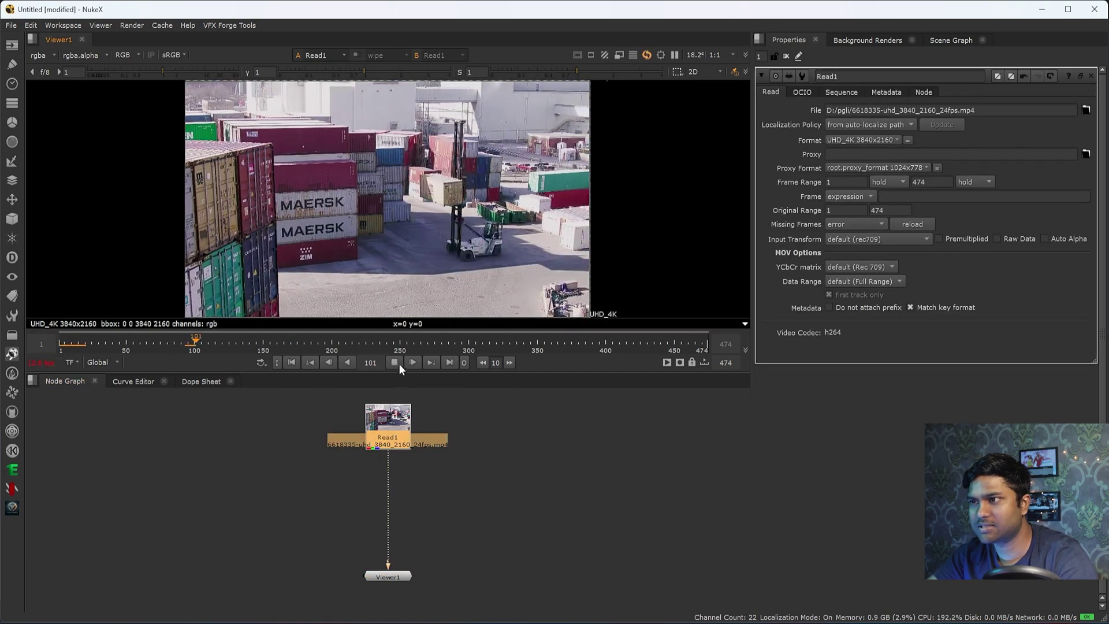
{"action": "left_click_drag", "start_coordinate": [560, 105], "coordinate": [246, 297]}
{"action": "left_click", "coordinate": [395, 362]}
{"action": "left_click", "coordinate": [236, 348]}
{"action": "left_click", "coordinate": [268, 347]}
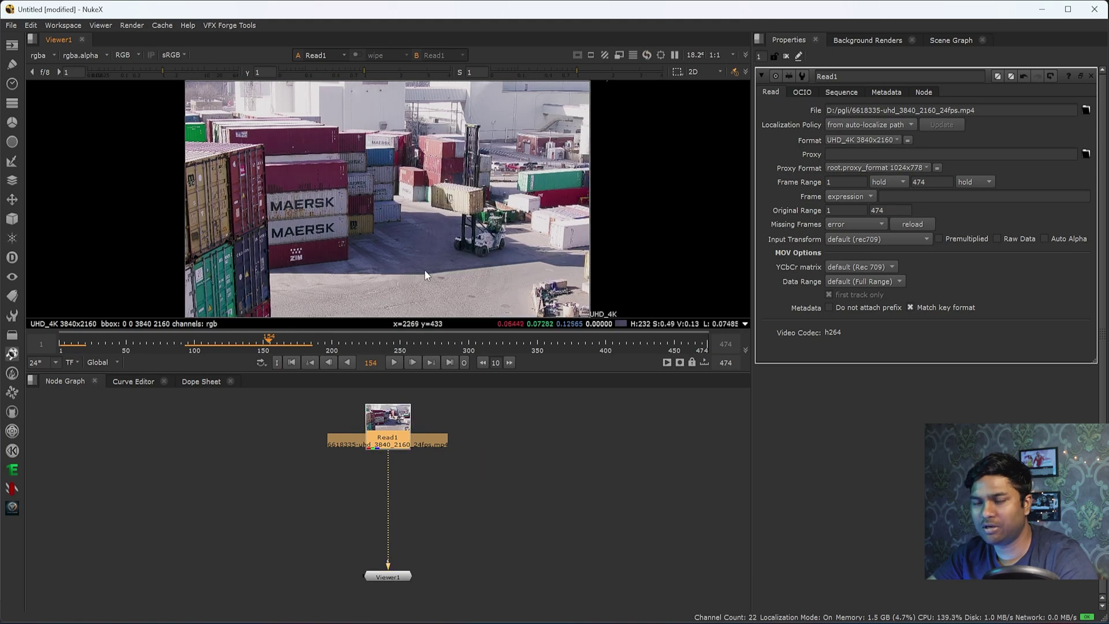
{"action": "left_click_drag", "start_coordinate": [307, 138], "coordinate": [528, 299]}
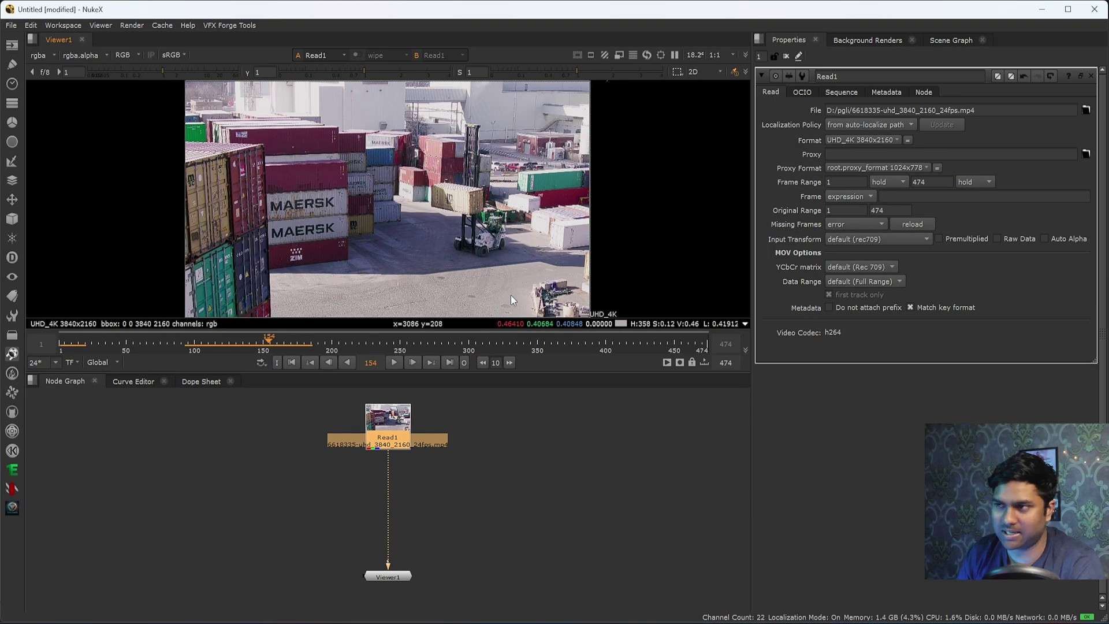
- Insert a Reduce Noise v4 node between the Read node and the Viewer
{"action": "left_click", "coordinate": [492, 455]}
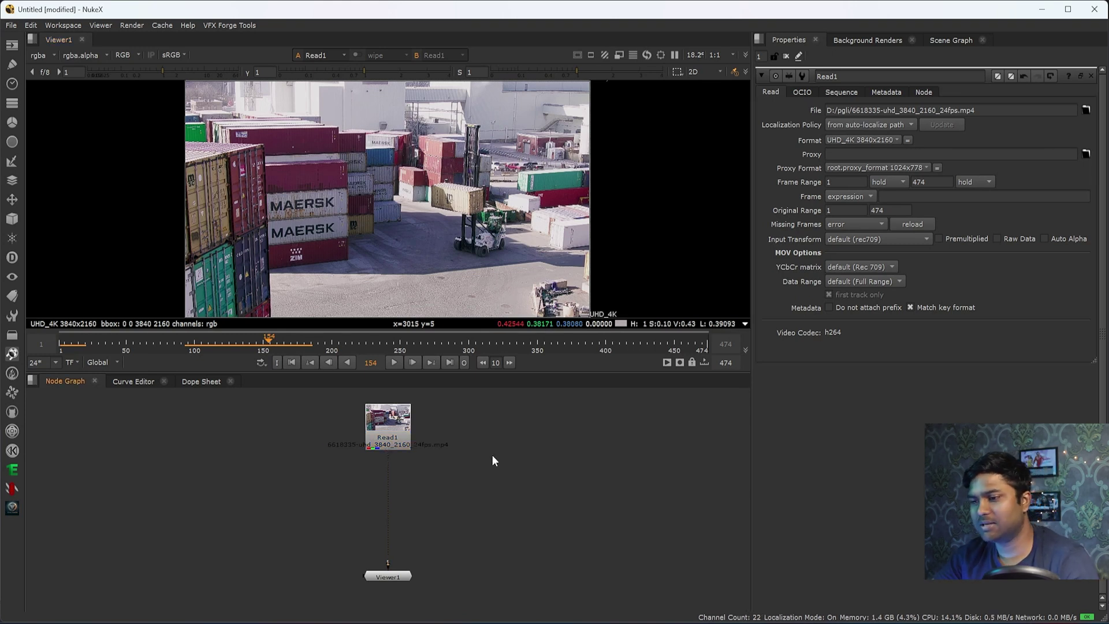
{"action": "key", "text": "Tab"}
{"action": "type", "text": "redu"}
{"action": "key", "text": "Down"}
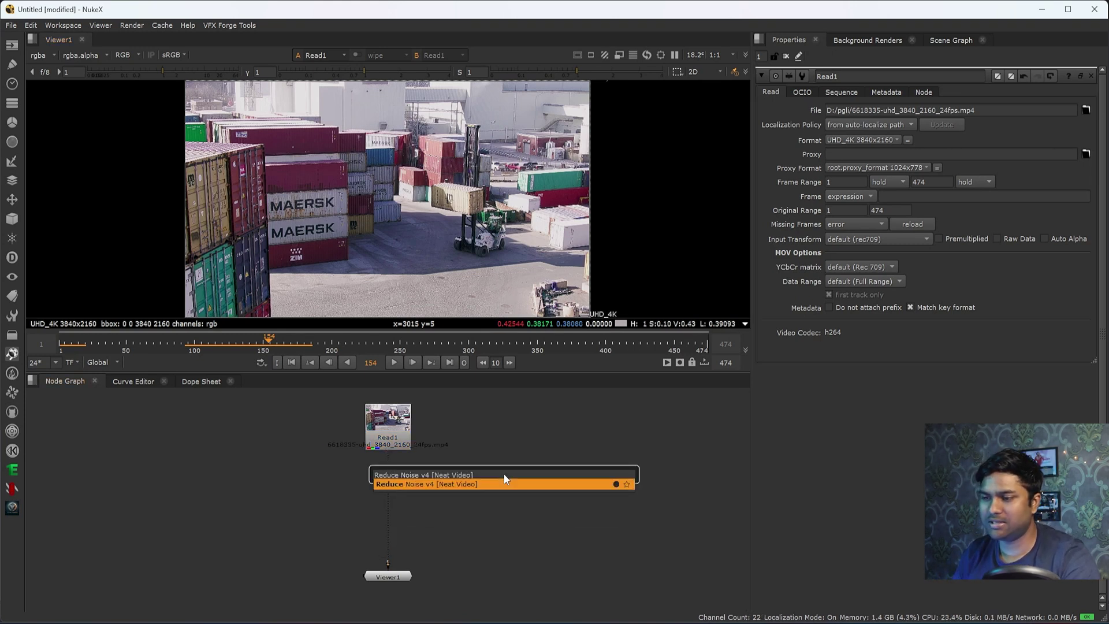
{"action": "key", "text": "Return"}
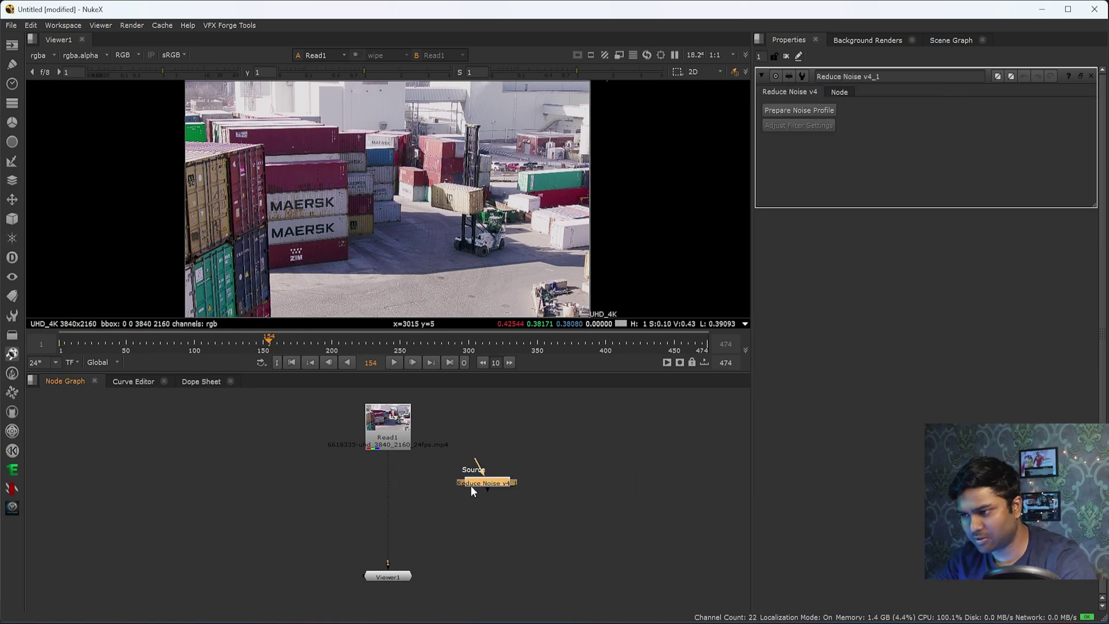
{"action": "left_click_drag", "start_coordinate": [387, 481], "coordinate": [397, 505]}
{"action": "left_click", "coordinate": [509, 507]}
{"action": "key", "text": "Tab"}
{"action": "type", "text": "denoise"}
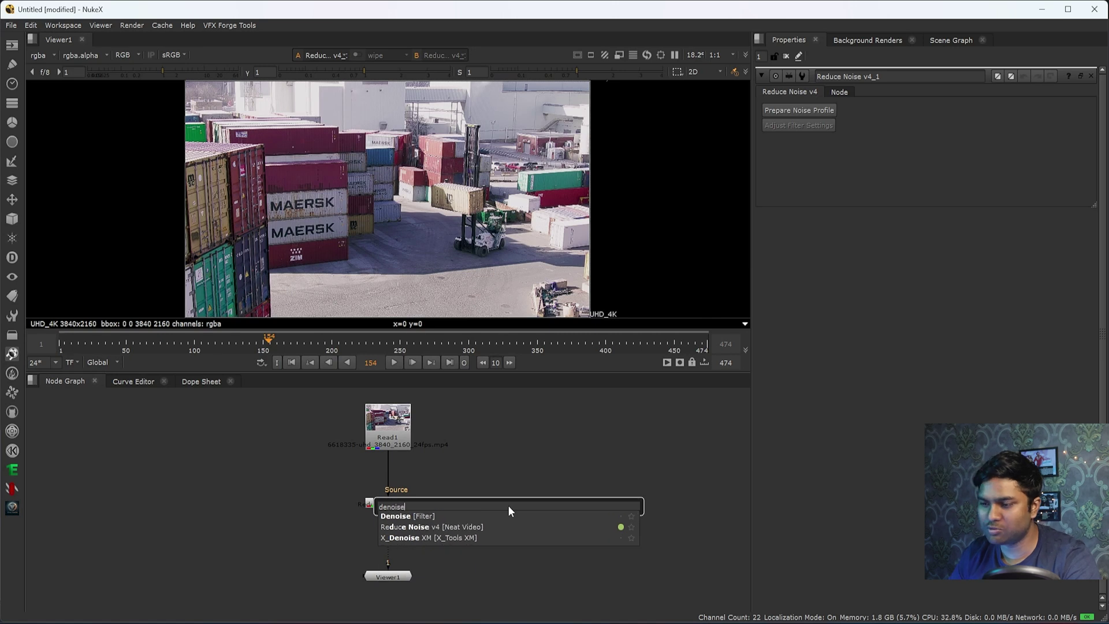
{"action": "key", "text": "Return"}
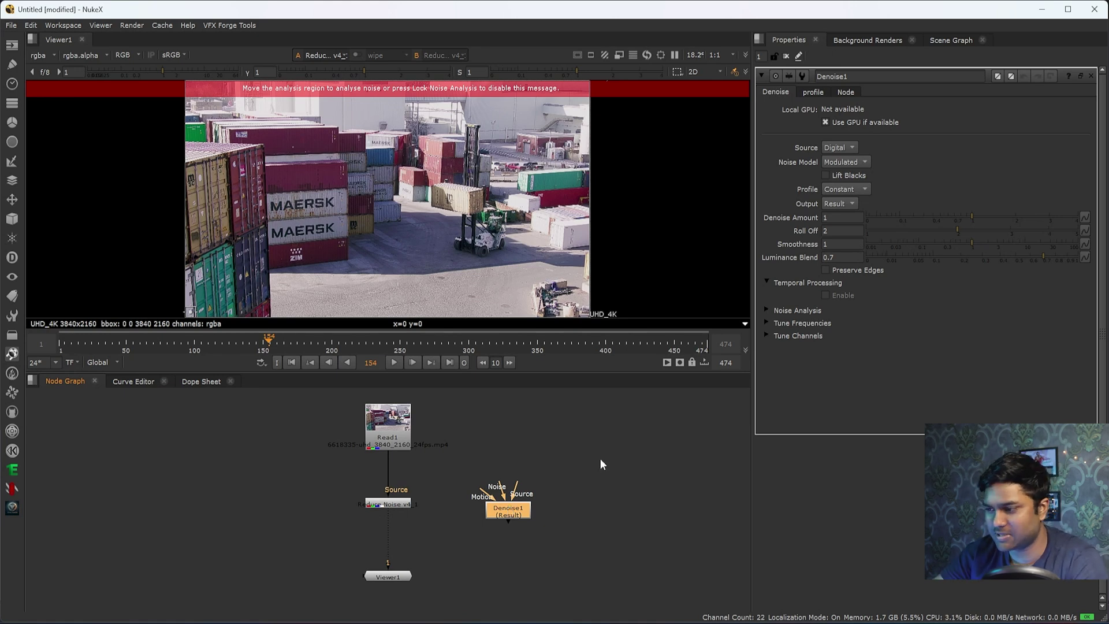
{"action": "key", "text": "Delete"}
- Prepare a noise profile for the Reduce Noise v4 node, continuing with the small sampled area on the building wall, and apply it
{"action": "double_click", "coordinate": [405, 504]}
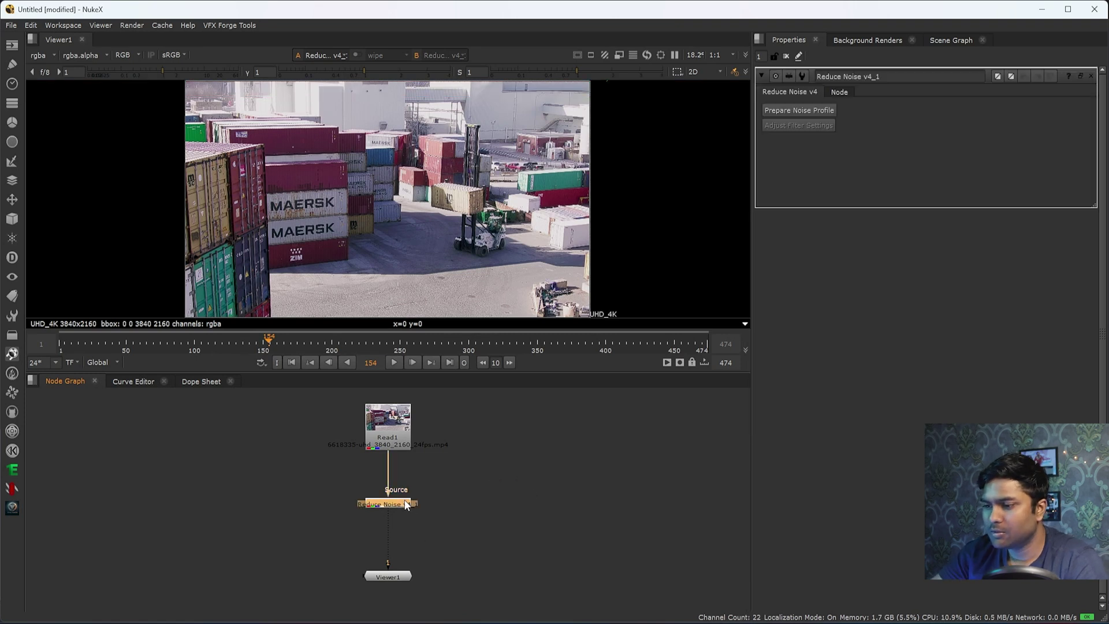
{"action": "double_click", "coordinate": [377, 425]}
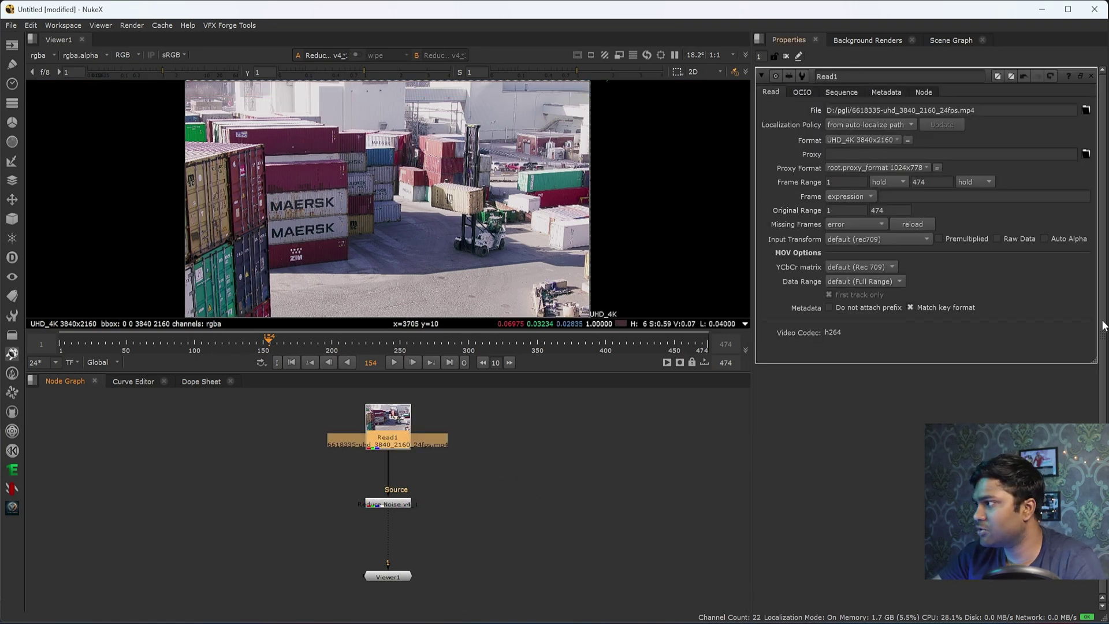
{"action": "double_click", "coordinate": [393, 504]}
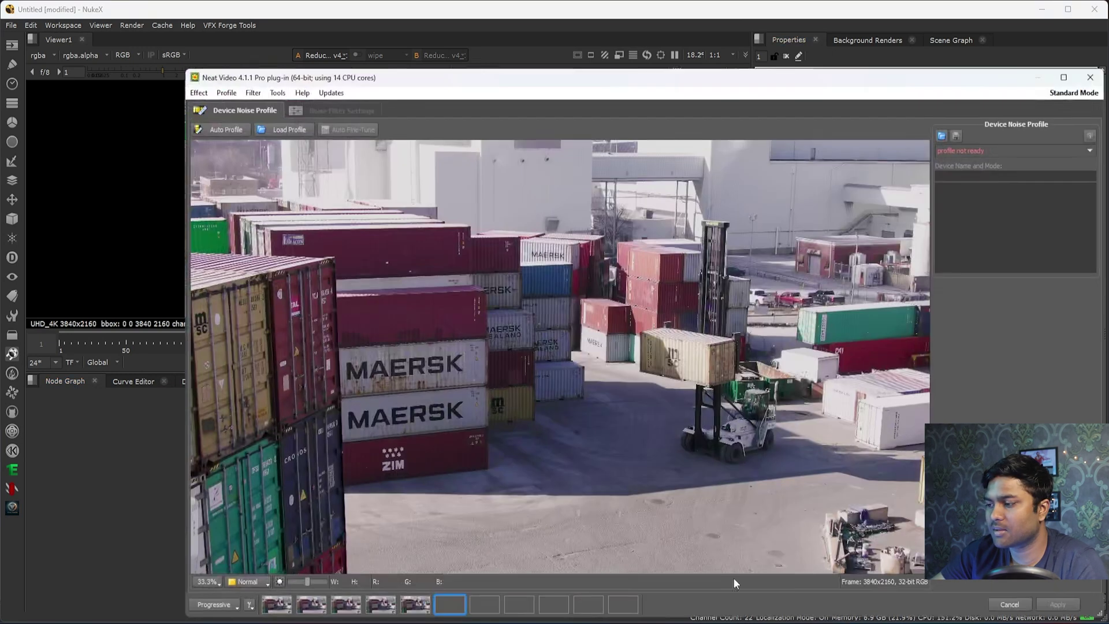
{"action": "left_click_drag", "start_coordinate": [665, 81], "coordinate": [580, 43]}
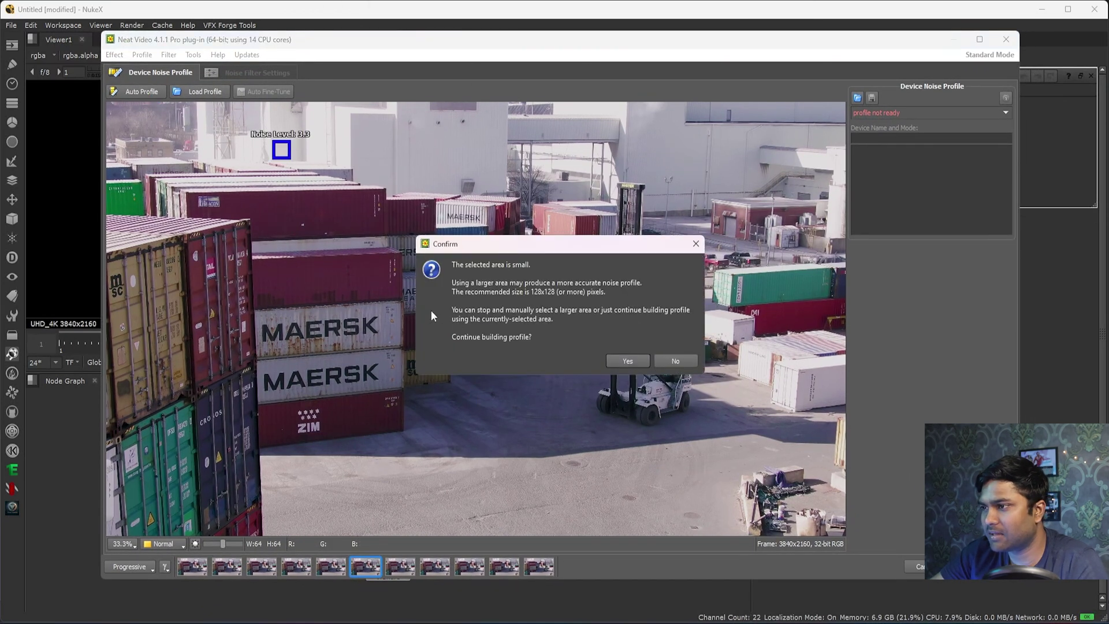
{"action": "left_click", "coordinate": [612, 360]}
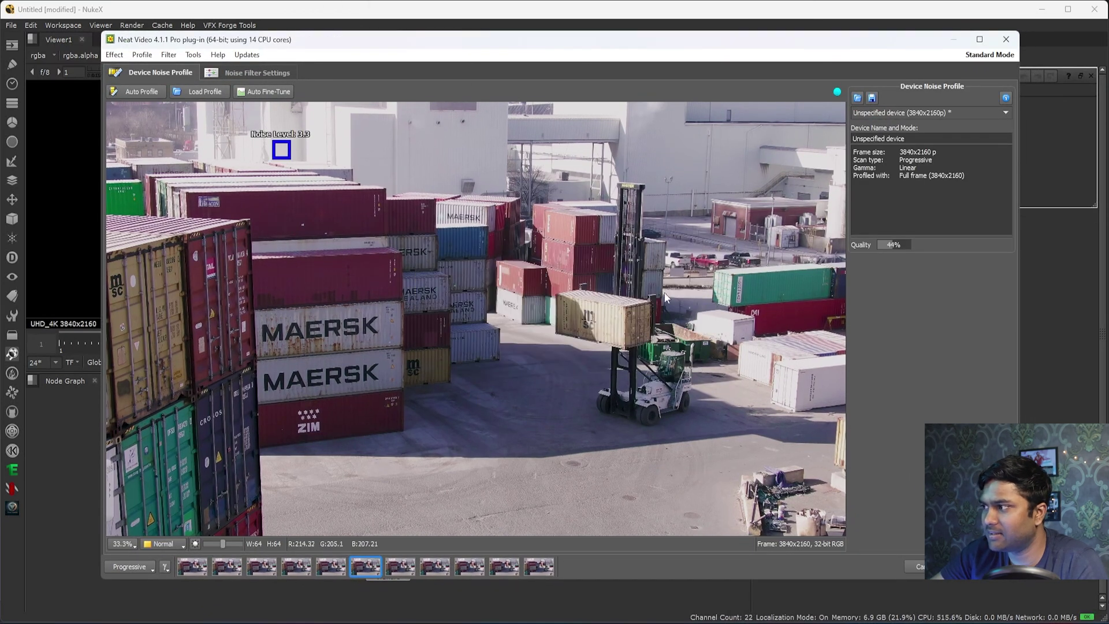
{"action": "left_click", "coordinate": [985, 566]}
{"action": "left_click_drag", "start_coordinate": [597, 118], "coordinate": [479, 272]}
{"action": "left_click_drag", "start_coordinate": [624, 124], "coordinate": [437, 274]}
{"action": "left_click_drag", "start_coordinate": [383, 217], "coordinate": [292, 321]}
{"action": "left_click_drag", "start_coordinate": [501, 163], "coordinate": [419, 263]}
{"action": "left_click_drag", "start_coordinate": [491, 153], "coordinate": [459, 187]}
{"action": "left_click_drag", "start_coordinate": [525, 292], "coordinate": [406, 162]}
{"action": "left_click_drag", "start_coordinate": [356, 123], "coordinate": [577, 268]}
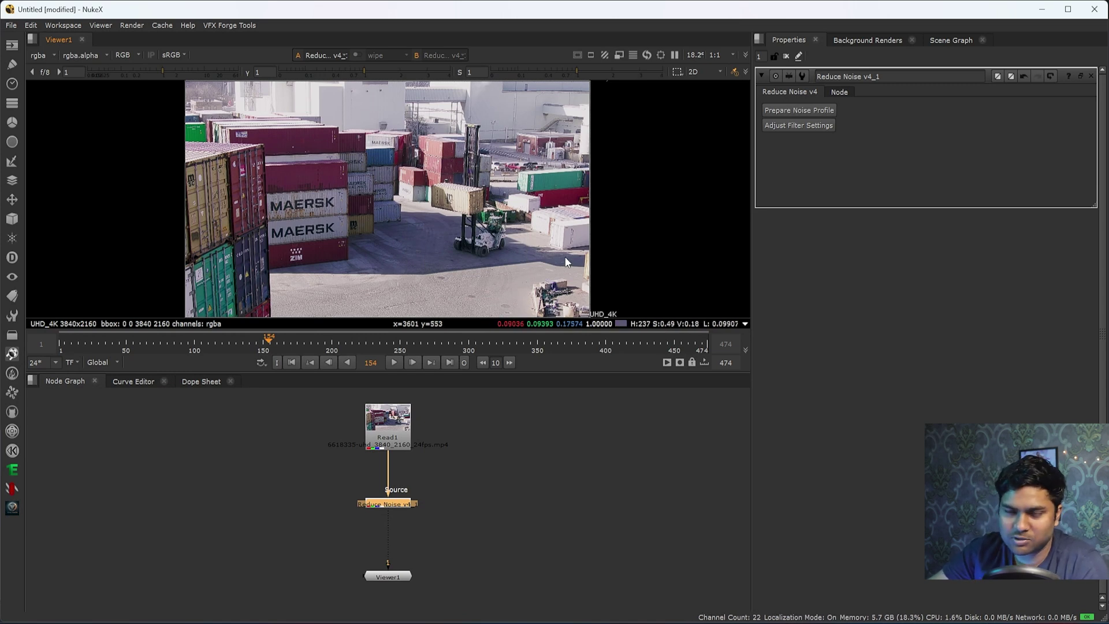
- Insert a Write node between the Reduce Noise v4 node and the Viewer, and move the playhead to frame 16
{"action": "left_click", "coordinate": [454, 552]}
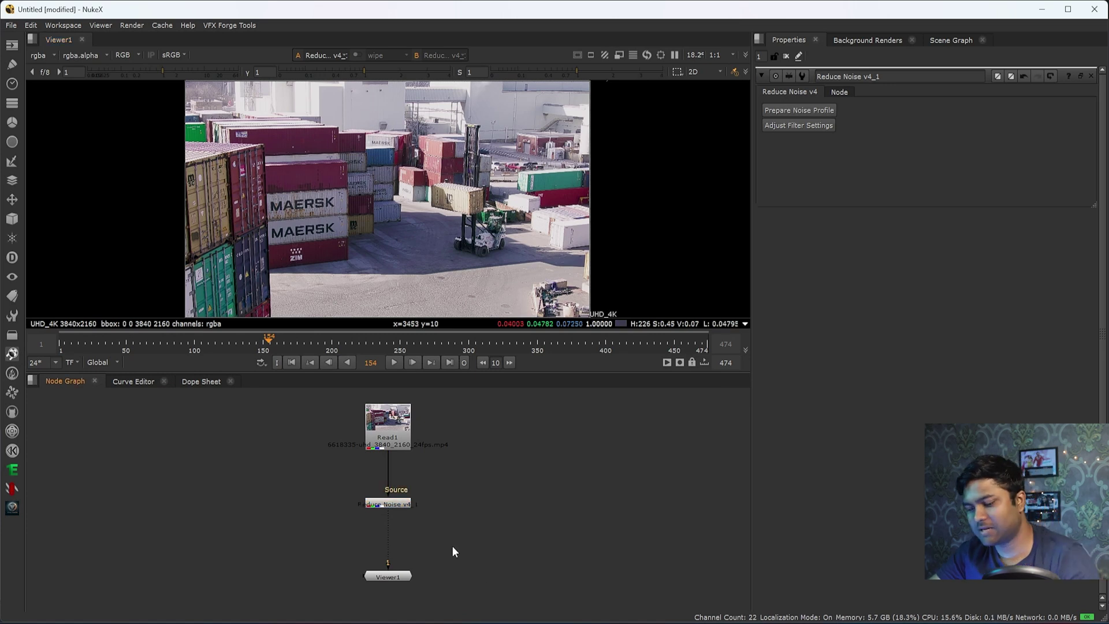
{"action": "key", "text": "w"}
{"action": "left_click_drag", "start_coordinate": [426, 549], "coordinate": [402, 535]}
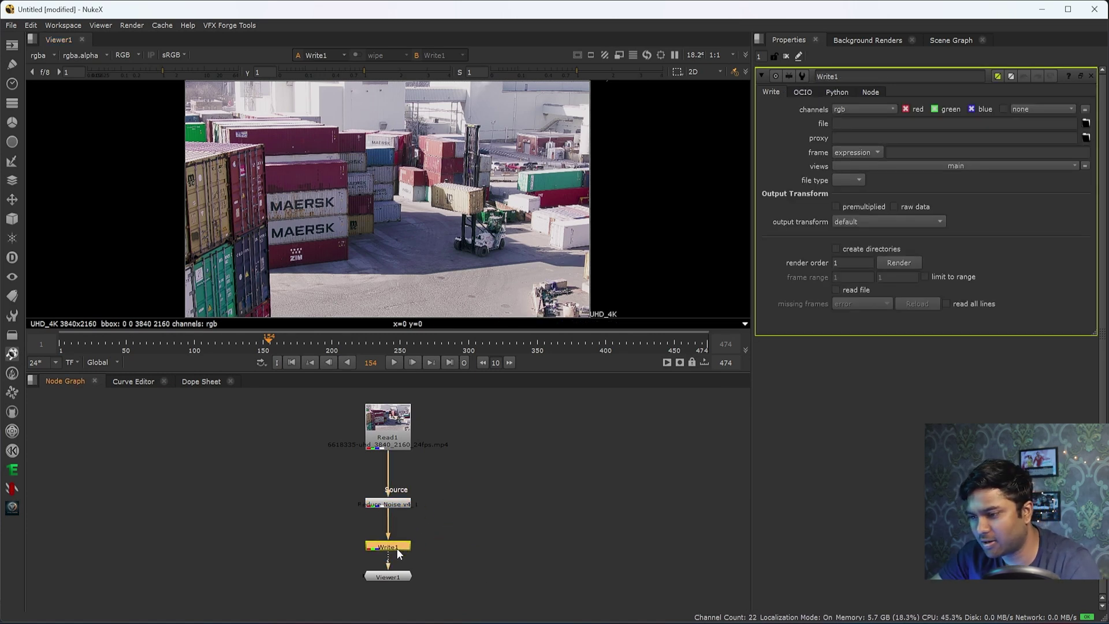
{"action": "left_click", "coordinate": [104, 340]}
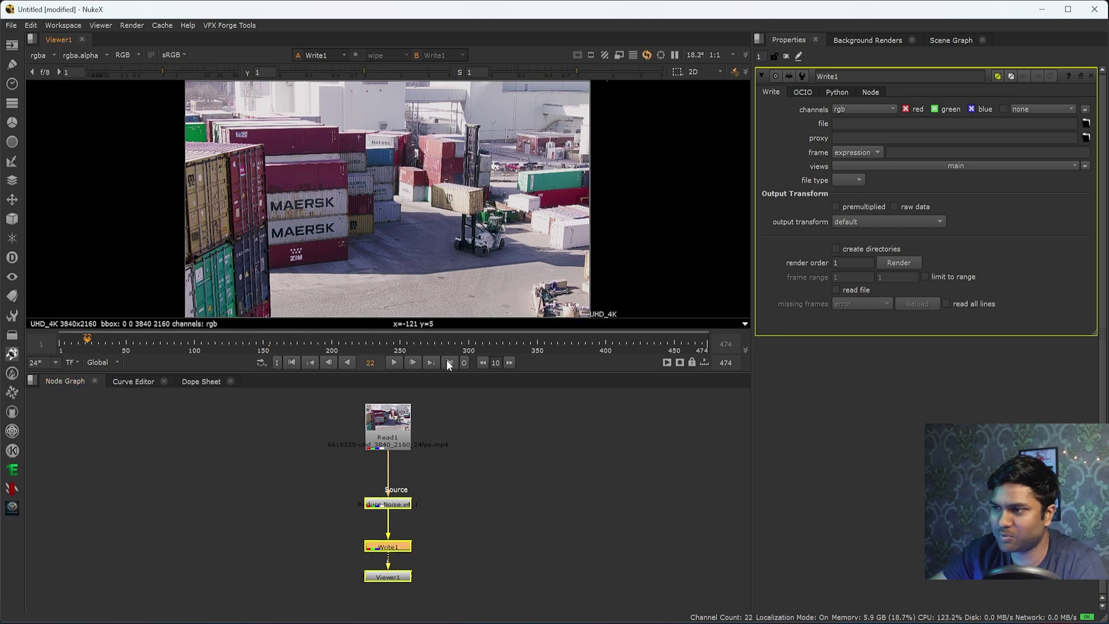
{"action": "left_click", "coordinate": [80, 341]}
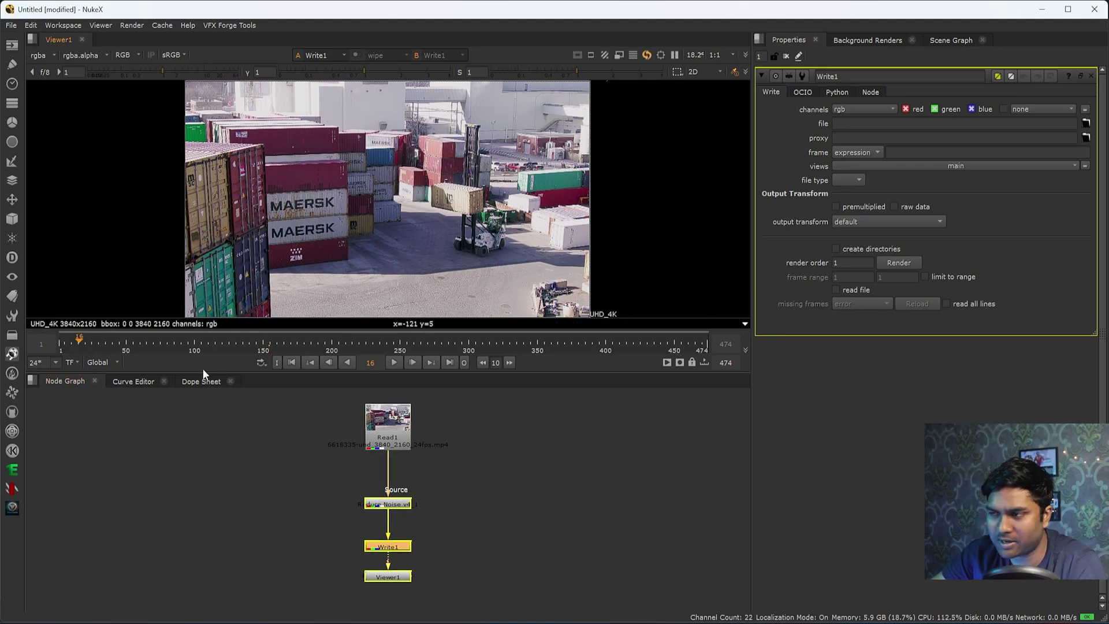
- Examine the denoised Write node output around the MSC container in an enlarged viewer, playing through the clip near frame 110
{"action": "scroll", "coordinate": [461, 213], "scroll_direction": "up", "scroll_amount": 3}
{"action": "scroll", "coordinate": [456, 206], "scroll_direction": "up", "scroll_amount": 2}
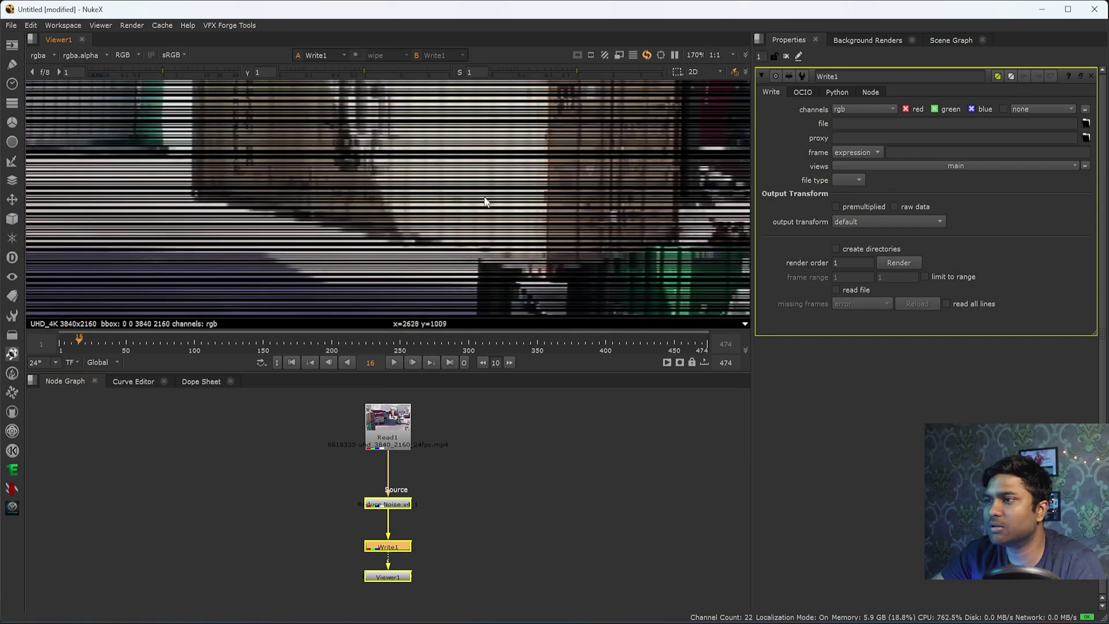
{"action": "scroll", "coordinate": [425, 269], "scroll_direction": "up", "scroll_amount": 2}
{"action": "key", "text": "space"}
{"action": "key", "text": "f"}
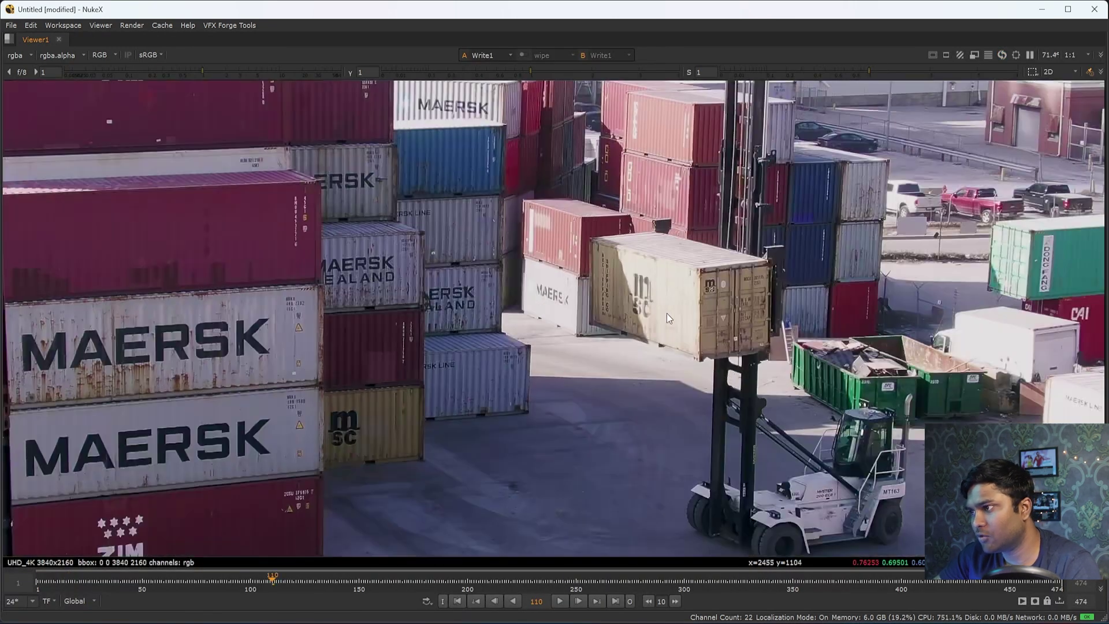
{"action": "scroll", "coordinate": [667, 313], "scroll_direction": "up", "scroll_amount": 3}
{"action": "left_click_drag", "start_coordinate": [539, 193], "coordinate": [723, 384]}
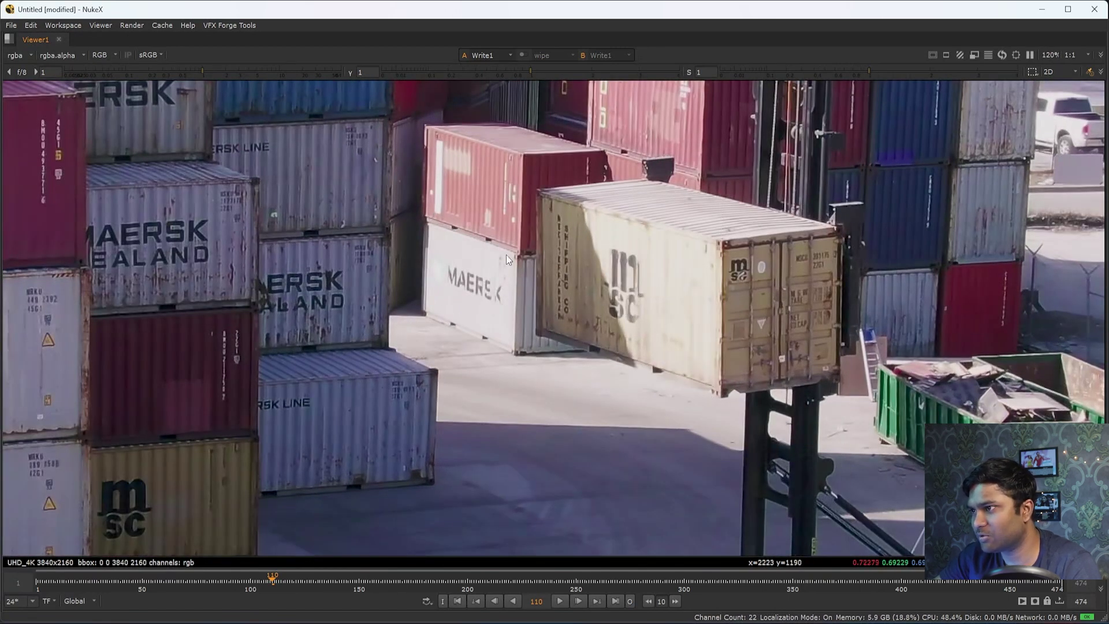
{"action": "key", "text": "f"}
{"action": "key", "text": "j"}
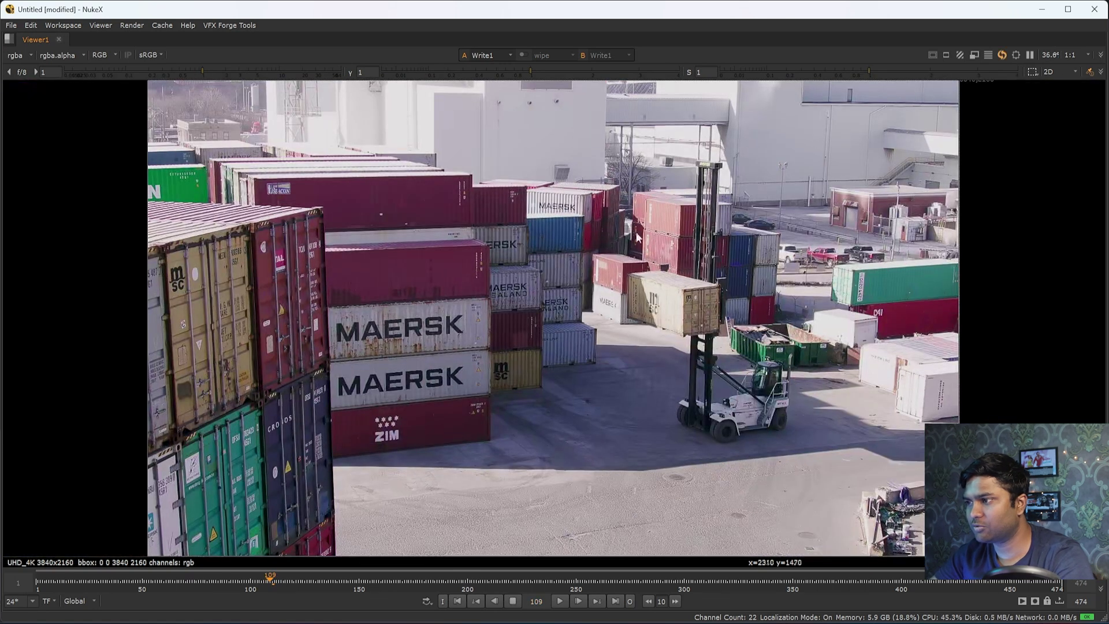
{"action": "key", "text": "space"}
- Show the original Read node footage in the enlarged viewer and play it from about frame 37 to examine the noise
{"action": "left_click", "coordinate": [400, 434]}
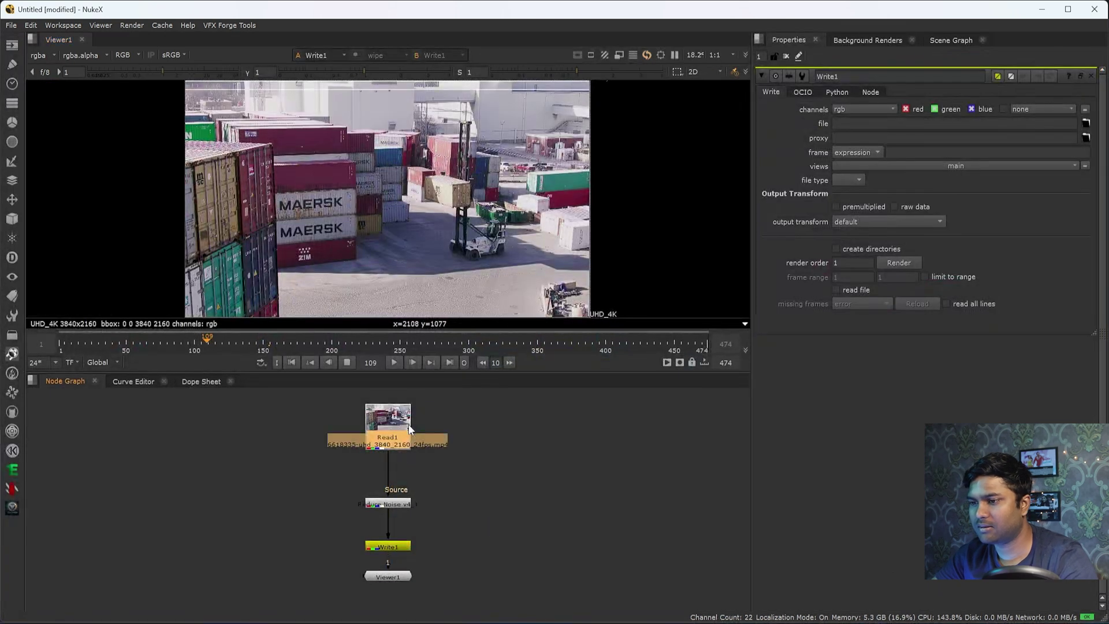
{"action": "key", "text": "1"}
{"action": "key", "text": "space"}
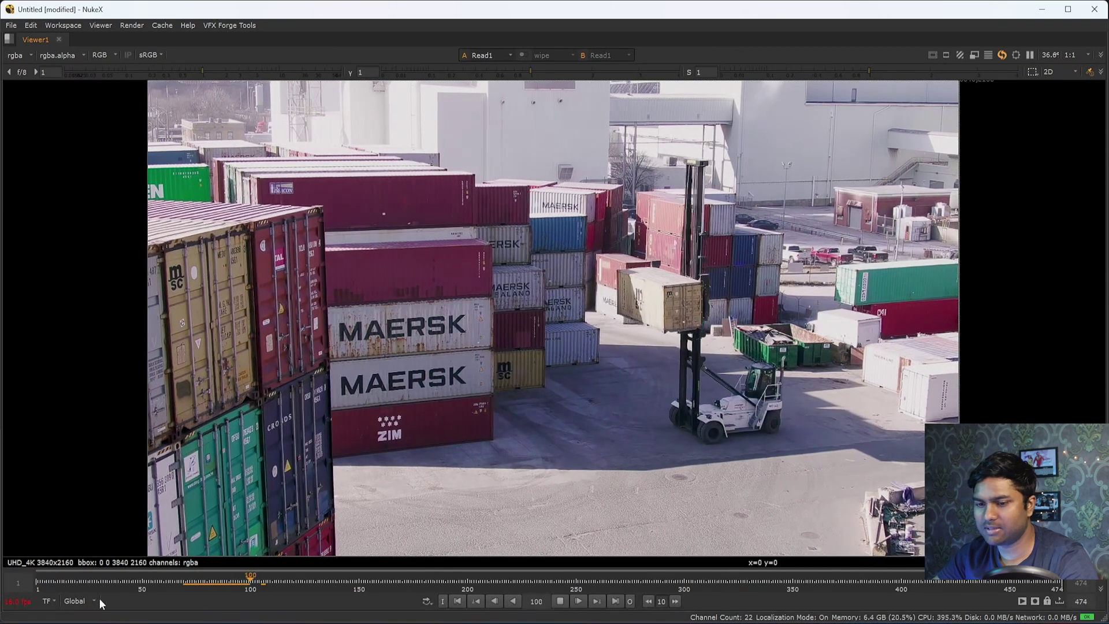
{"action": "left_click", "coordinate": [113, 581]}
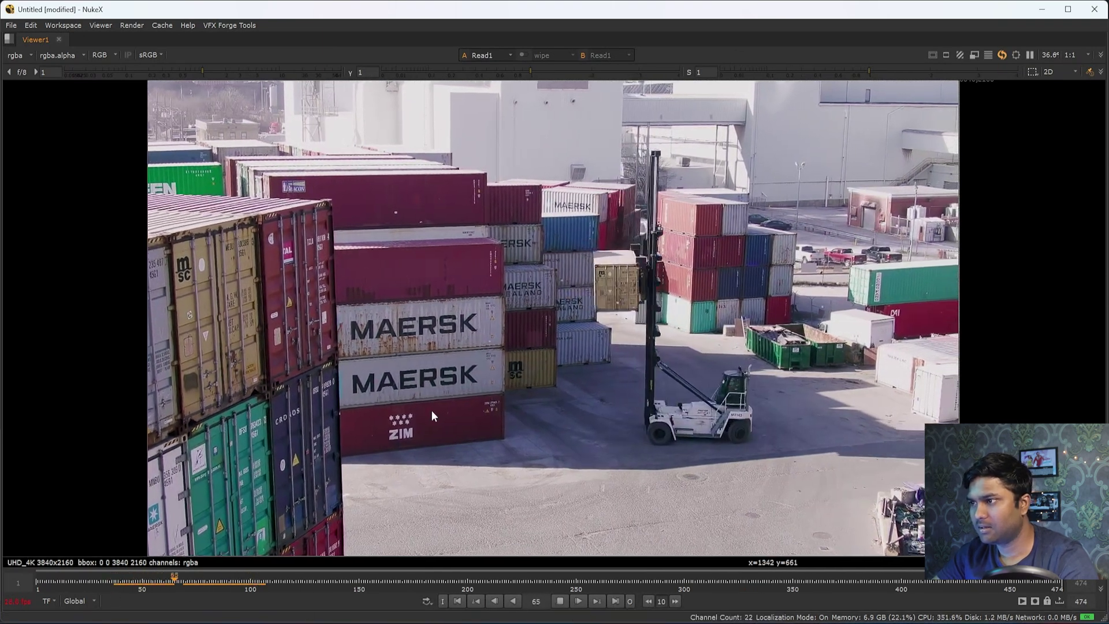
{"action": "left_click", "coordinate": [115, 580]}
{"action": "left_click", "coordinate": [578, 601]}
{"action": "left_click_drag", "start_coordinate": [496, 176], "coordinate": [766, 439]}
{"action": "left_click_drag", "start_coordinate": [529, 204], "coordinate": [852, 463]}
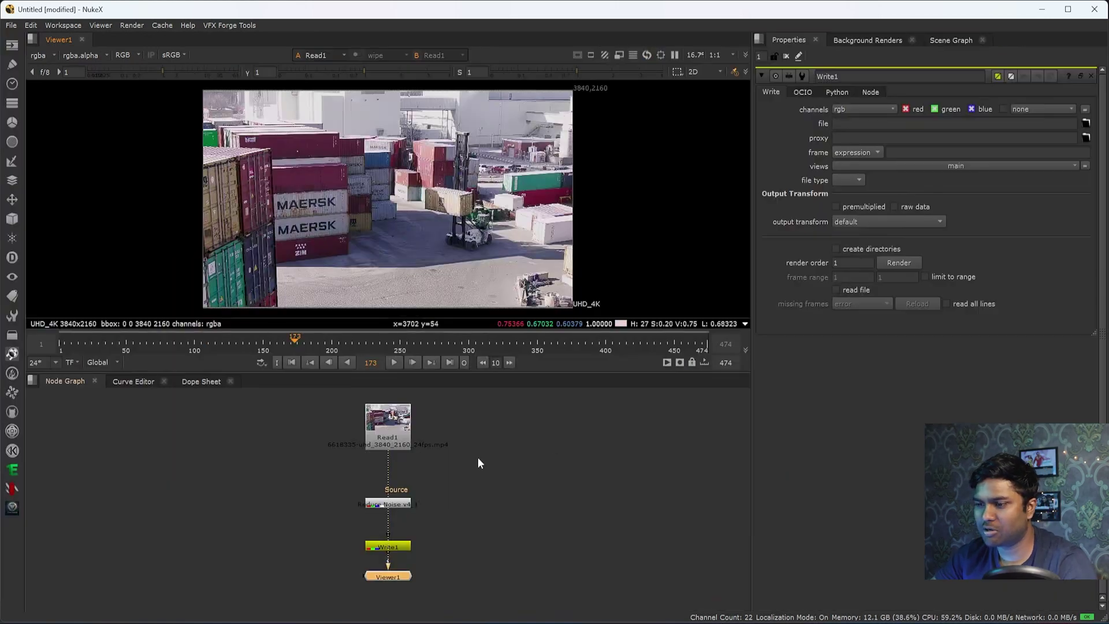
- Show the Write node's output in the Viewer and move the Write and Viewer nodes slightly lower in the node graph
{"action": "left_click_drag", "start_coordinate": [442, 534], "coordinate": [308, 538]}
{"action": "left_click", "coordinate": [397, 466]}
{"action": "key", "text": "1"}
{"action": "key", "text": "1"}
{"action": "left_click_drag", "start_coordinate": [501, 491], "coordinate": [394, 544]}
{"action": "left_click_drag", "start_coordinate": [410, 507], "coordinate": [415, 530]}
{"action": "left_click", "coordinate": [415, 531]}
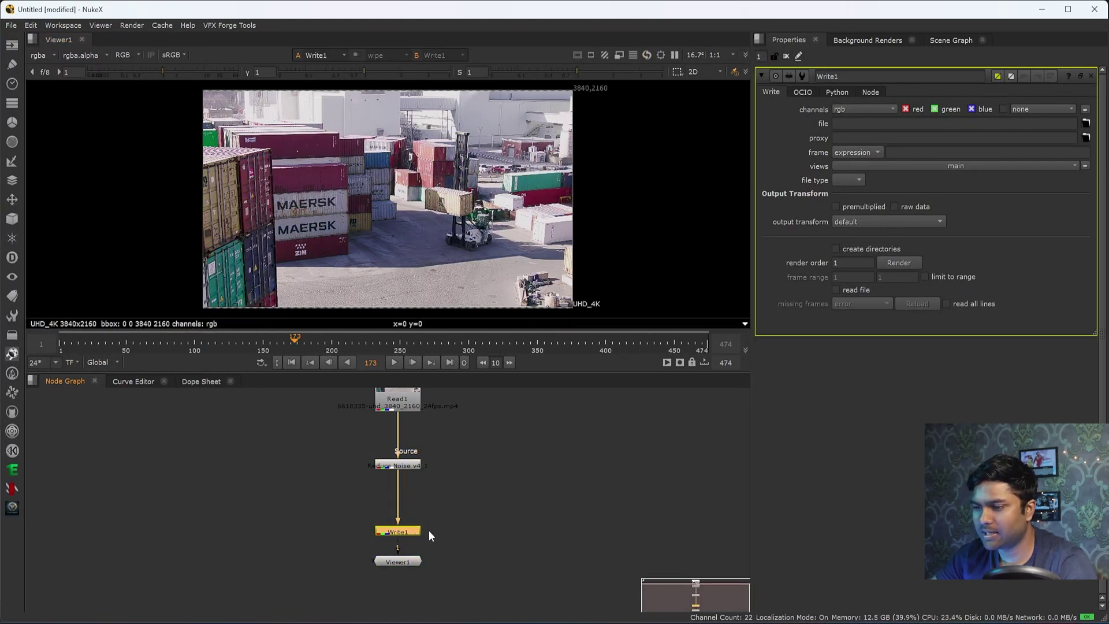
- Set the Write node's output file to F:/Mocha pro/Mocha_class 1/Container.#####.exr, reusing the existing sequence's name without its frame range
{"action": "left_click", "coordinate": [1086, 123]}
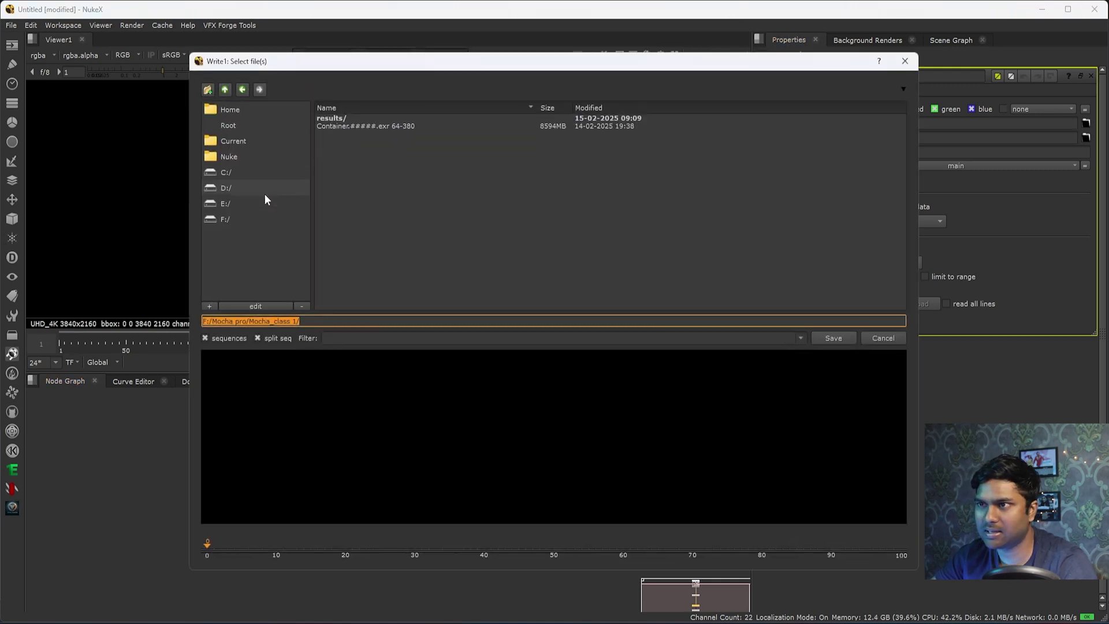
{"action": "left_click", "coordinate": [324, 323]}
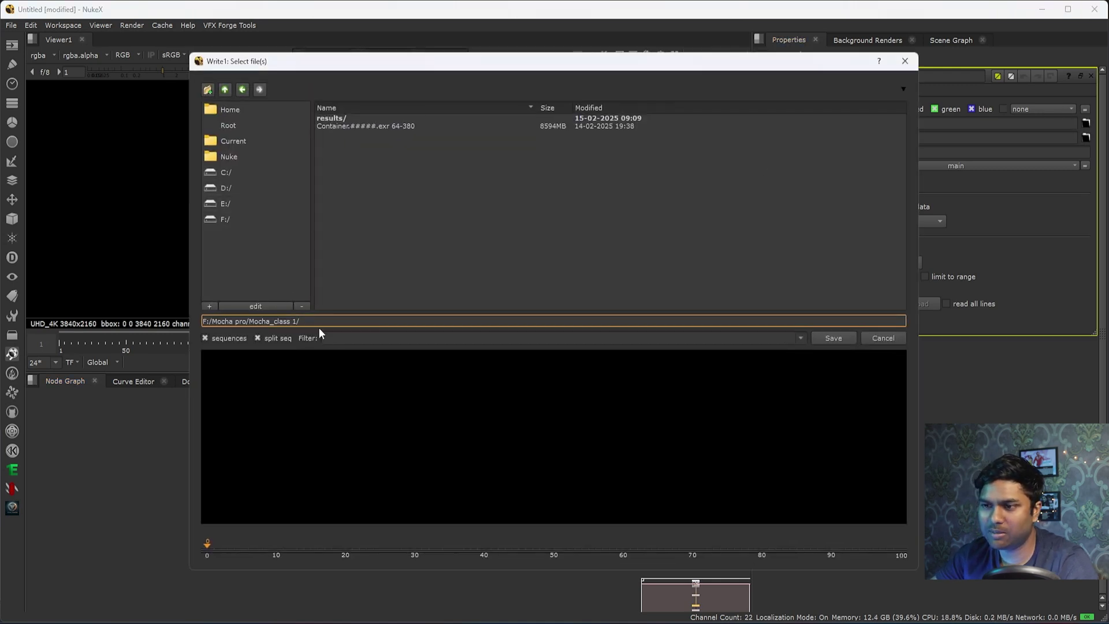
{"action": "left_click_drag", "start_coordinate": [325, 323], "coordinate": [105, 338]}
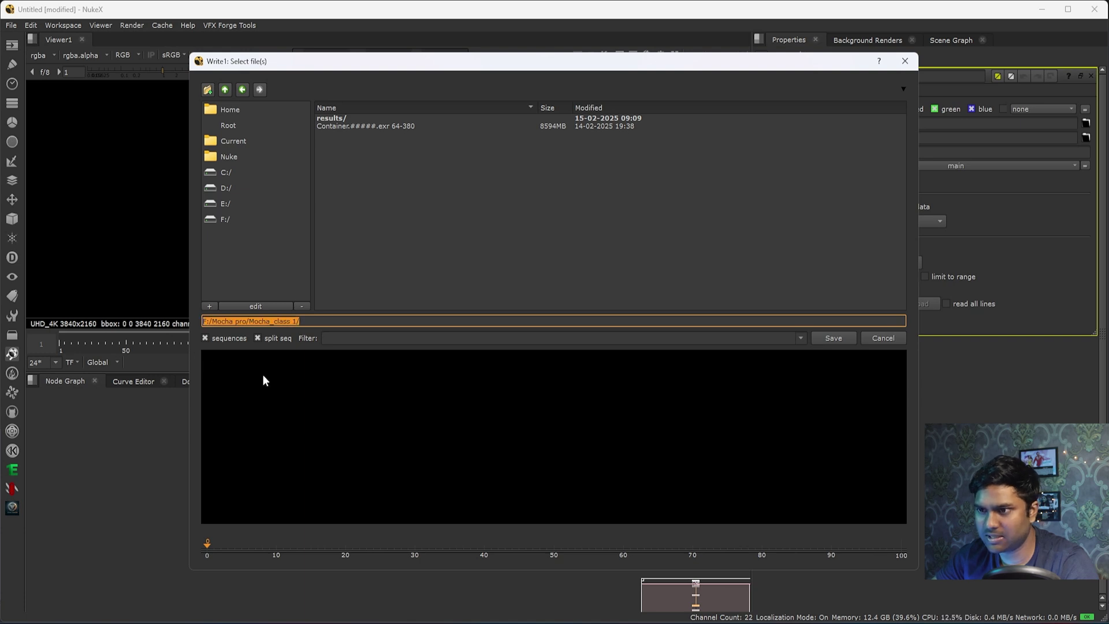
{"action": "left_click", "coordinate": [223, 323]}
{"action": "left_click_drag", "start_coordinate": [222, 322], "coordinate": [297, 322]}
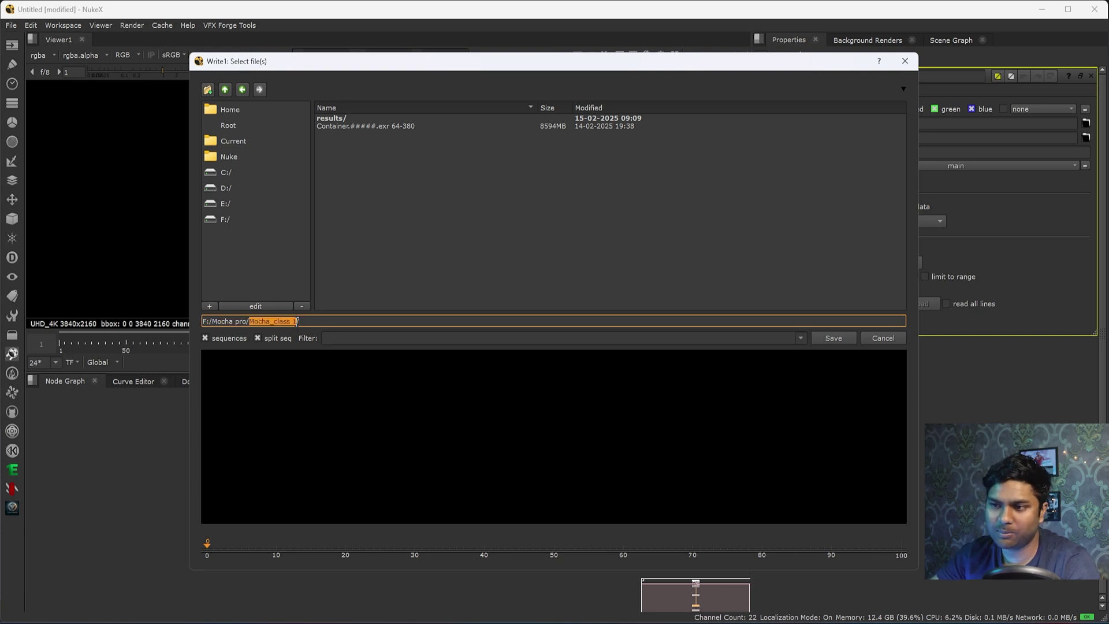
{"action": "left_click", "coordinate": [304, 322]}
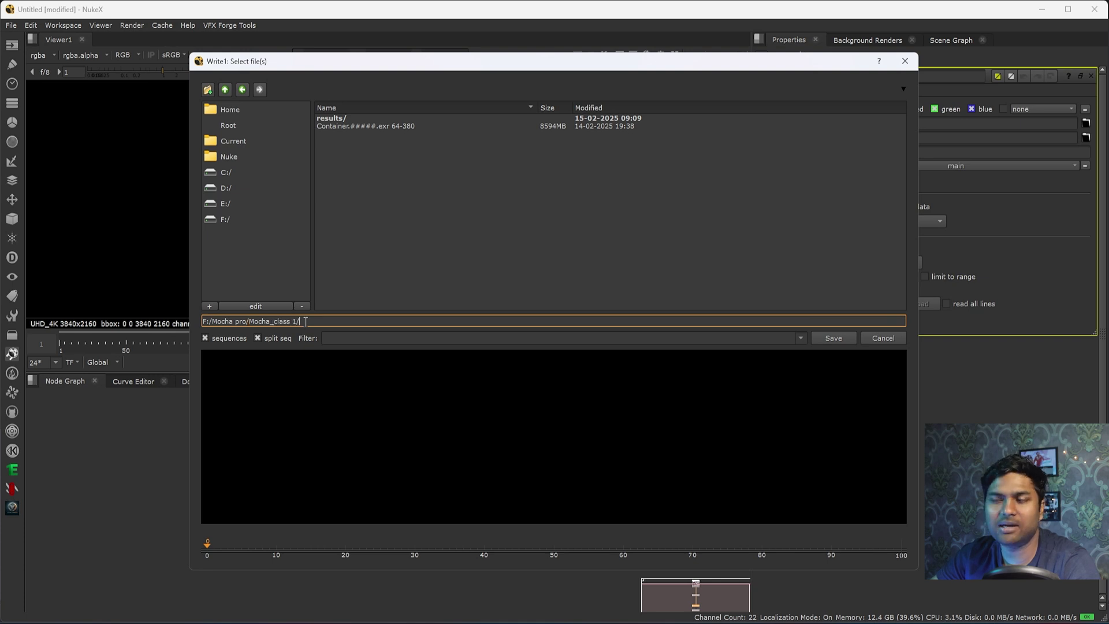
{"action": "left_click", "coordinate": [347, 126]}
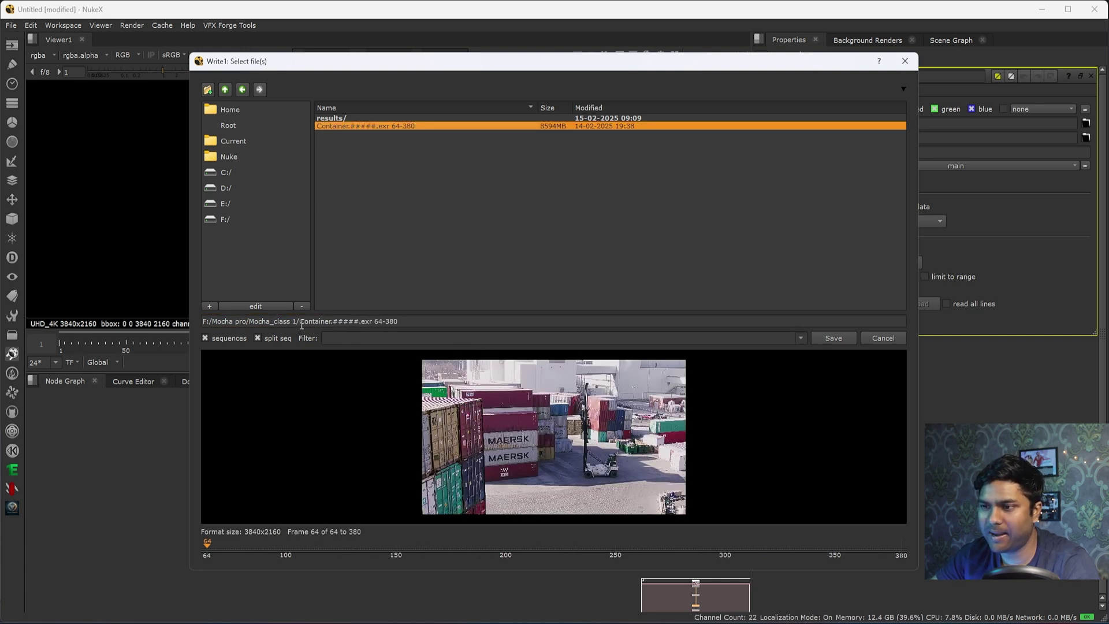
{"action": "left_click_drag", "start_coordinate": [301, 323], "coordinate": [410, 331]}
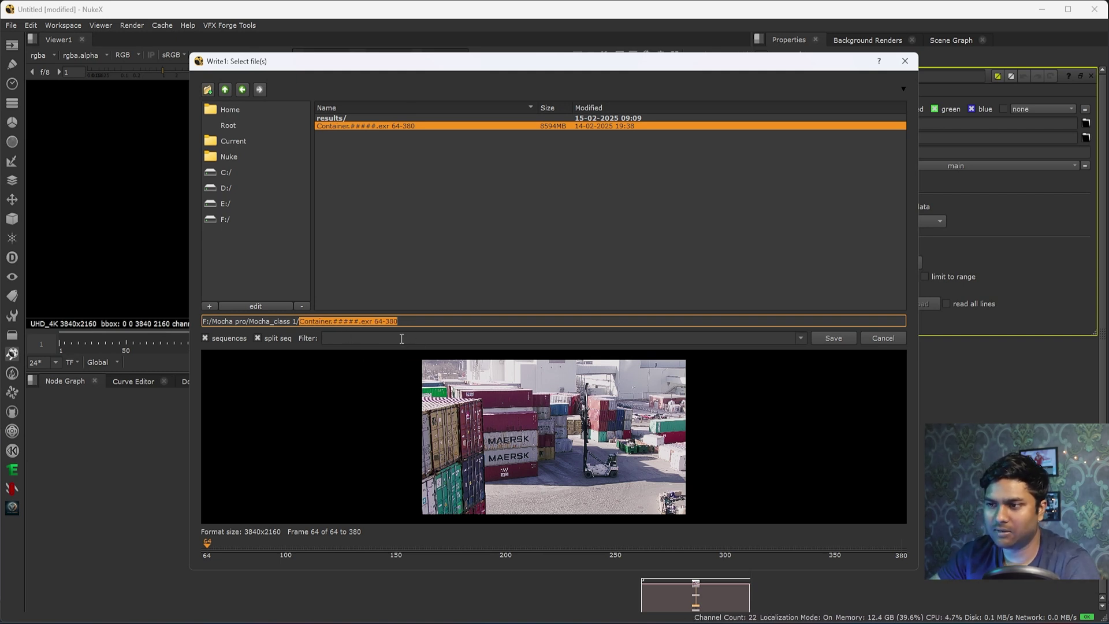
{"action": "left_click", "coordinate": [374, 323]}
{"action": "key", "text": "shift+End"}
{"action": "key", "text": "BackSpace"}
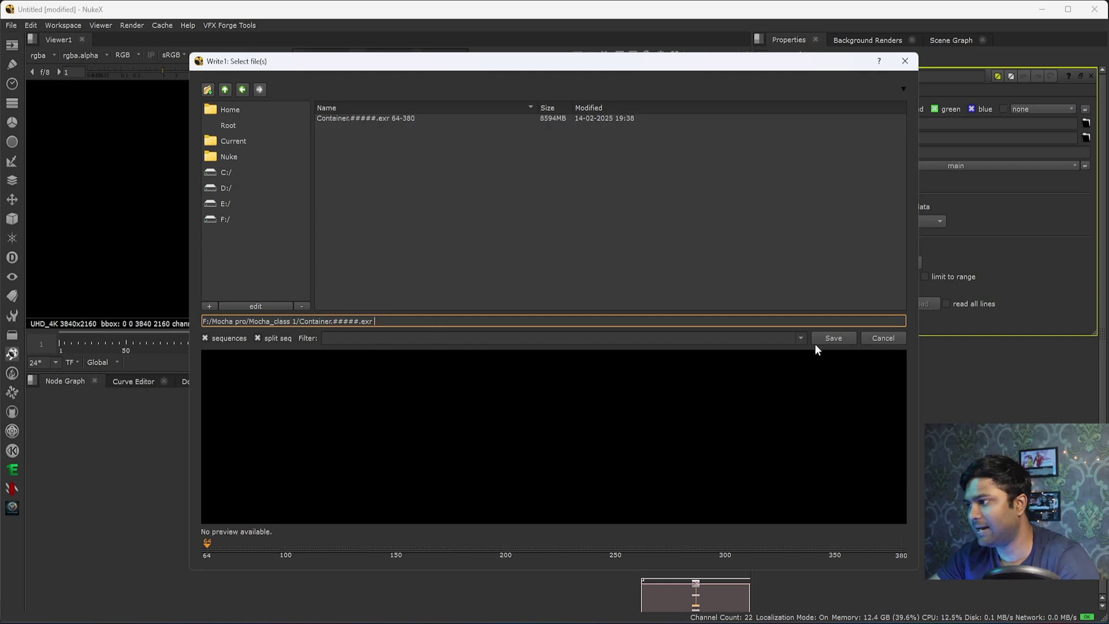
{"action": "left_click", "coordinate": [830, 339]}
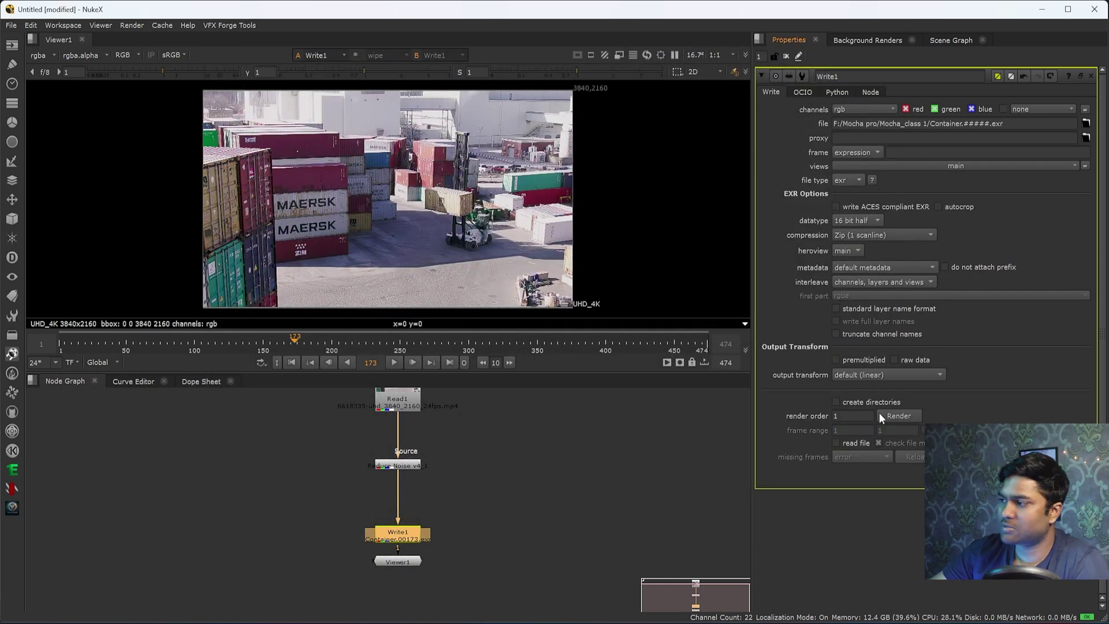
- Enable directory creation on the Write node and choose the in-out render range with frame-server rendering off, cancelling before rendering
{"action": "left_click", "coordinate": [836, 401]}
{"action": "left_click", "coordinate": [899, 415]}
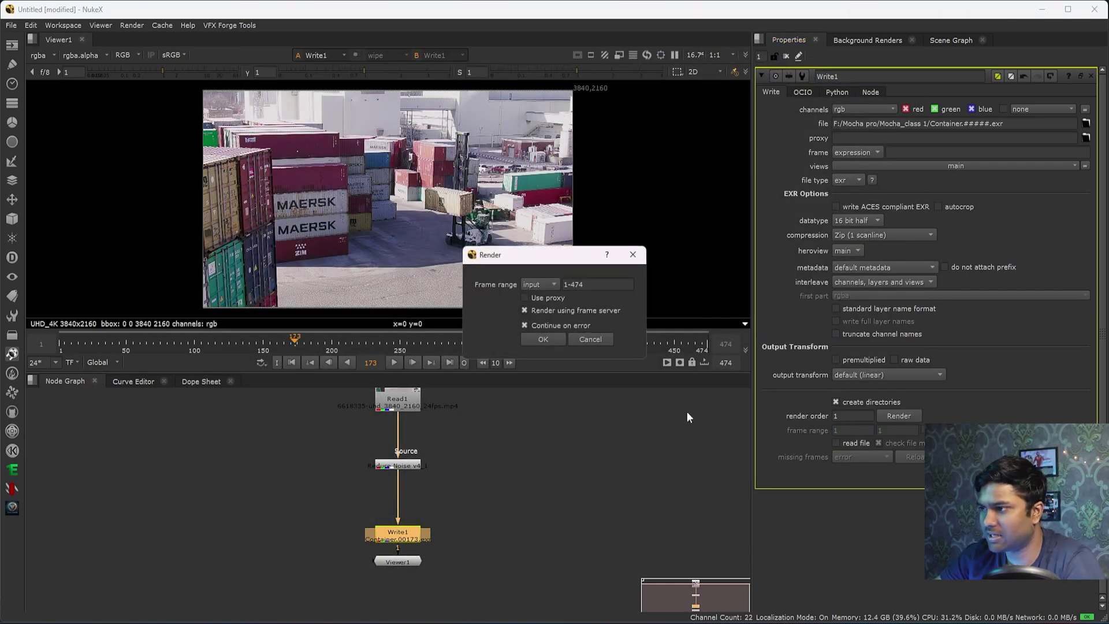
{"action": "left_click", "coordinate": [542, 287]}
{"action": "left_click", "coordinate": [583, 329]}
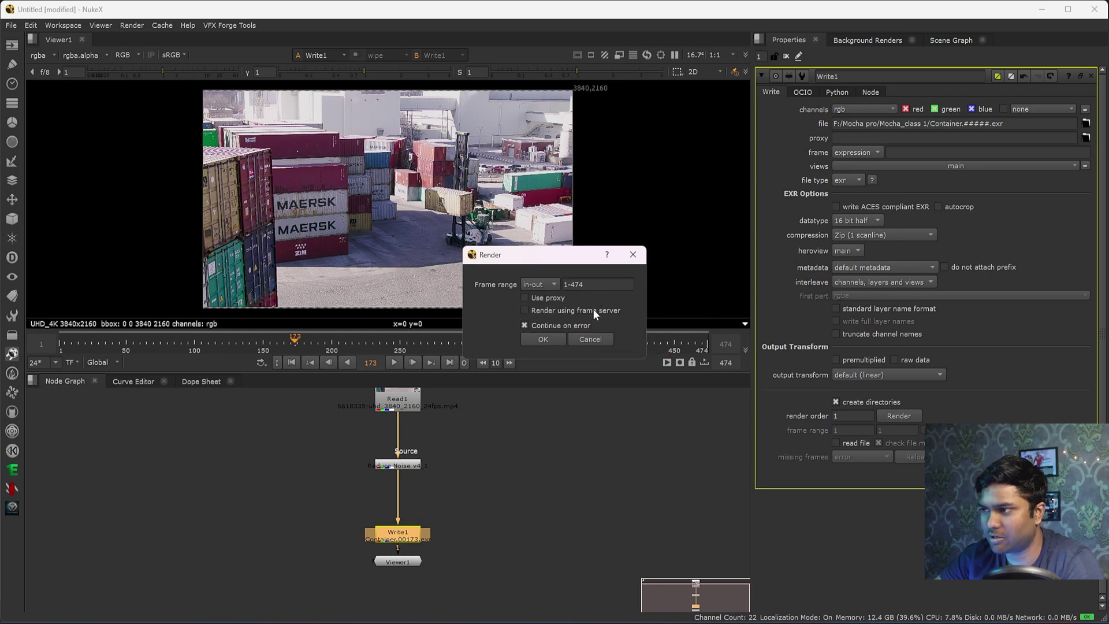
{"action": "double_click", "coordinate": [564, 285]}
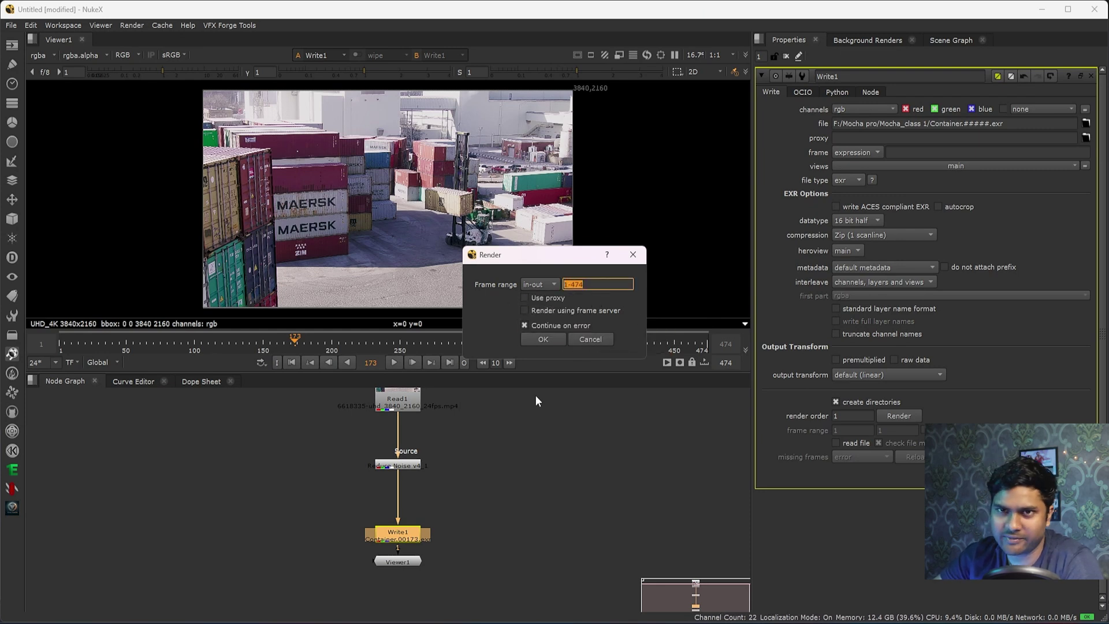
{"action": "left_click", "coordinate": [592, 340]}
- Move the playhead to frame 73 and examine the denoised image around the forklift and its container
{"action": "left_click", "coordinate": [172, 346]}
{"action": "left_click_drag", "start_coordinate": [172, 345], "coordinate": [158, 347]}
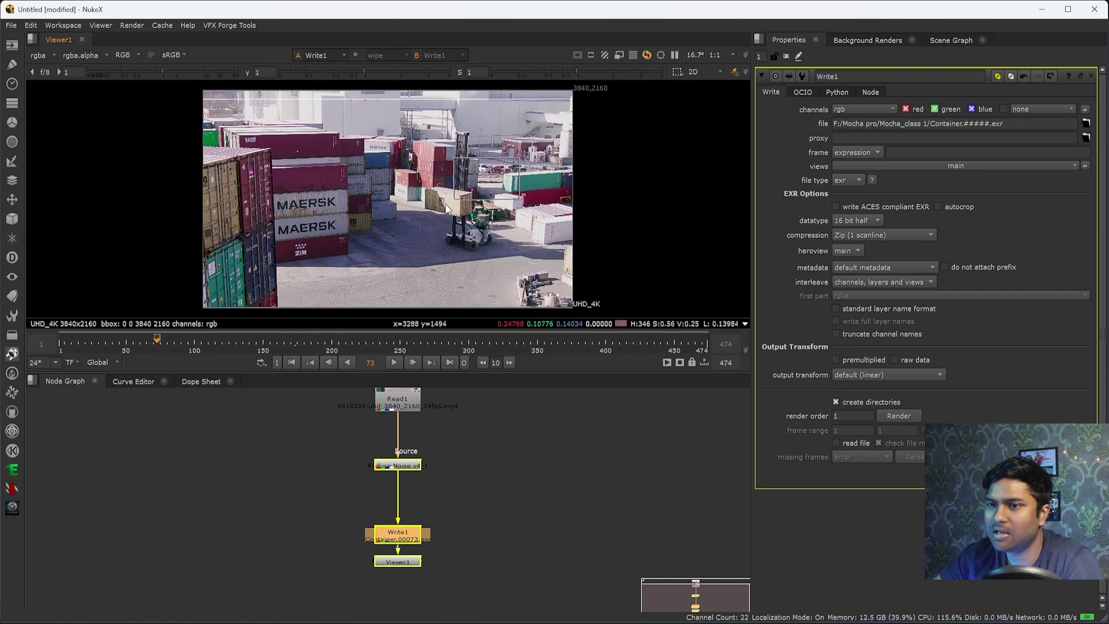
{"action": "left_click_drag", "start_coordinate": [363, 144], "coordinate": [549, 283]}
{"action": "left_click_drag", "start_coordinate": [411, 173], "coordinate": [528, 289]}
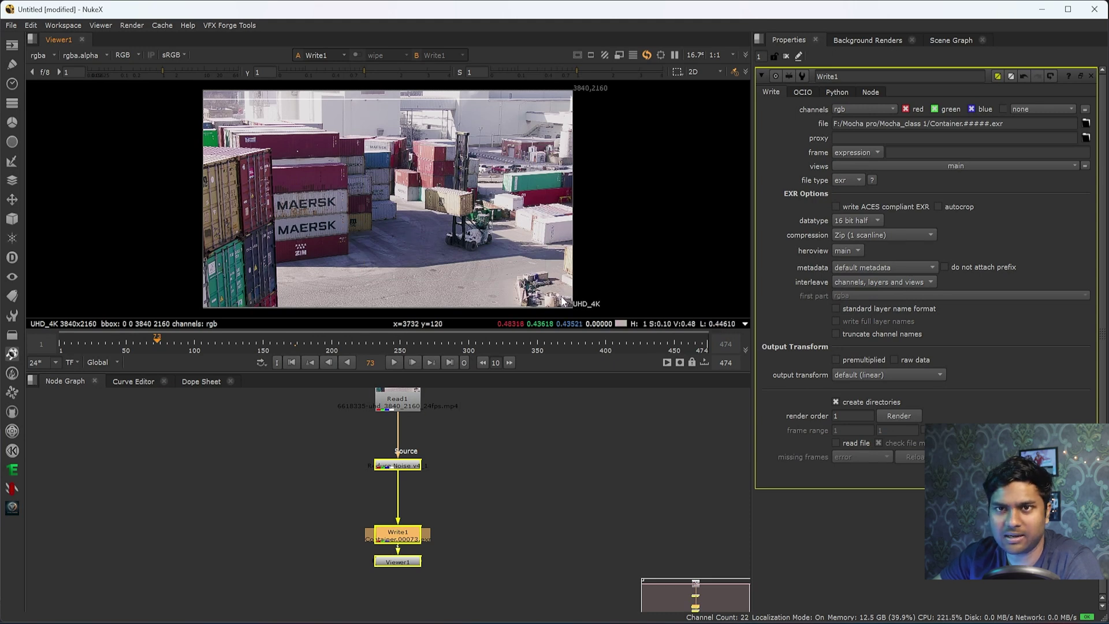
- Show the Read node's footage in the Viewer and examine the original container yard between frames 44 and 58
{"action": "left_click", "coordinate": [401, 403]}
{"action": "key", "text": "1"}
{"action": "left_click", "coordinate": [126, 347]}
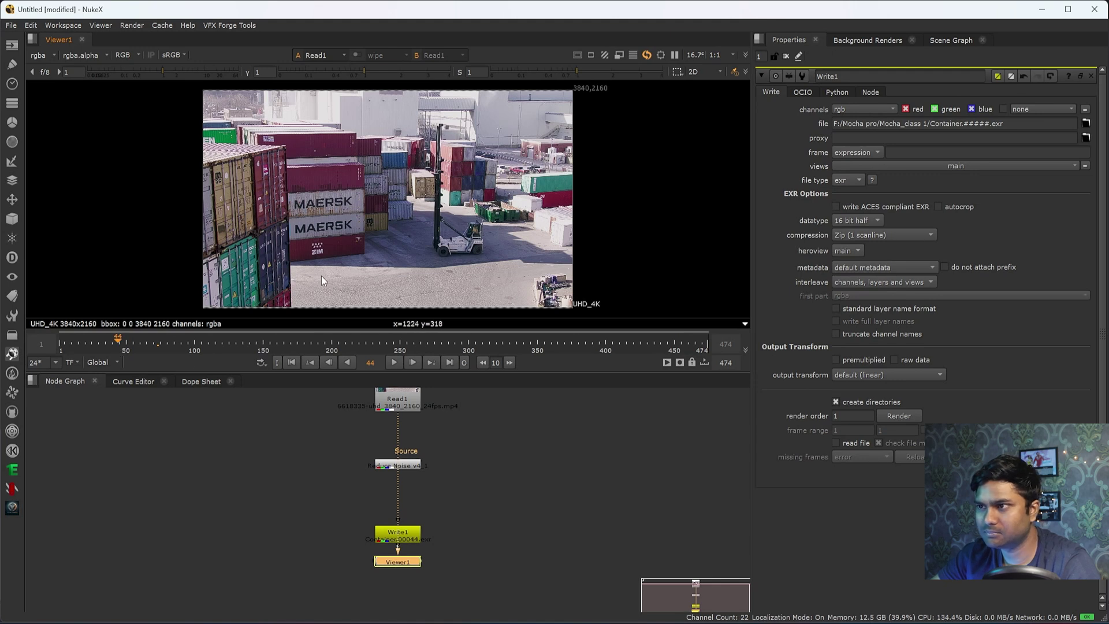
{"action": "scroll", "coordinate": [387, 159], "scroll_direction": "up", "scroll_amount": 3}
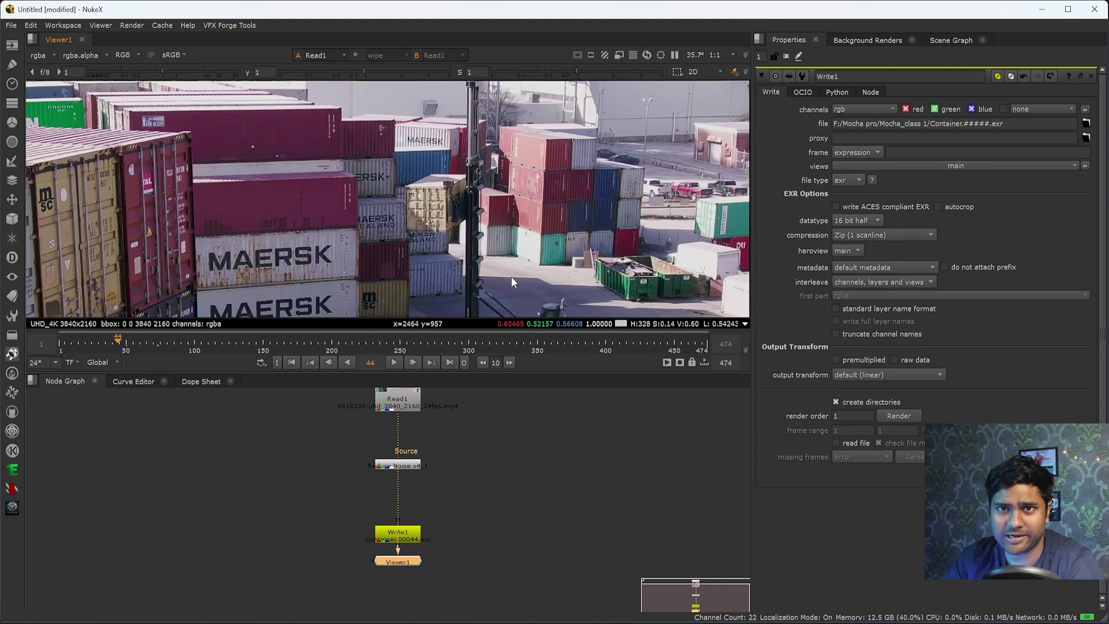
{"action": "key", "text": "f"}
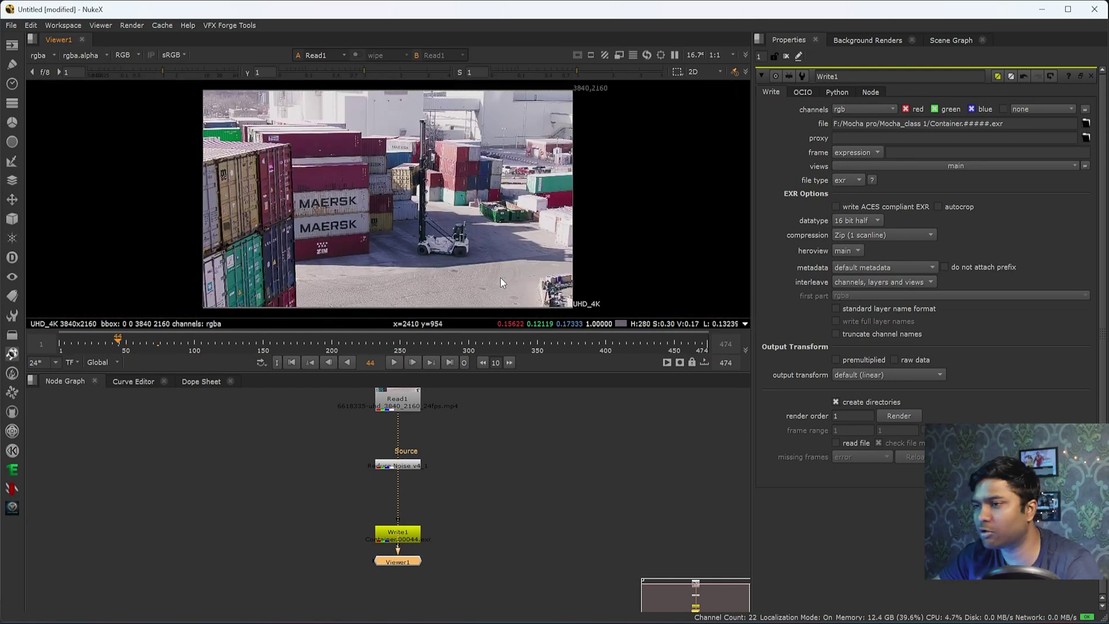
{"action": "left_click", "coordinate": [201, 342]}
{"action": "left_click_drag", "start_coordinate": [121, 346], "coordinate": [119, 346]}
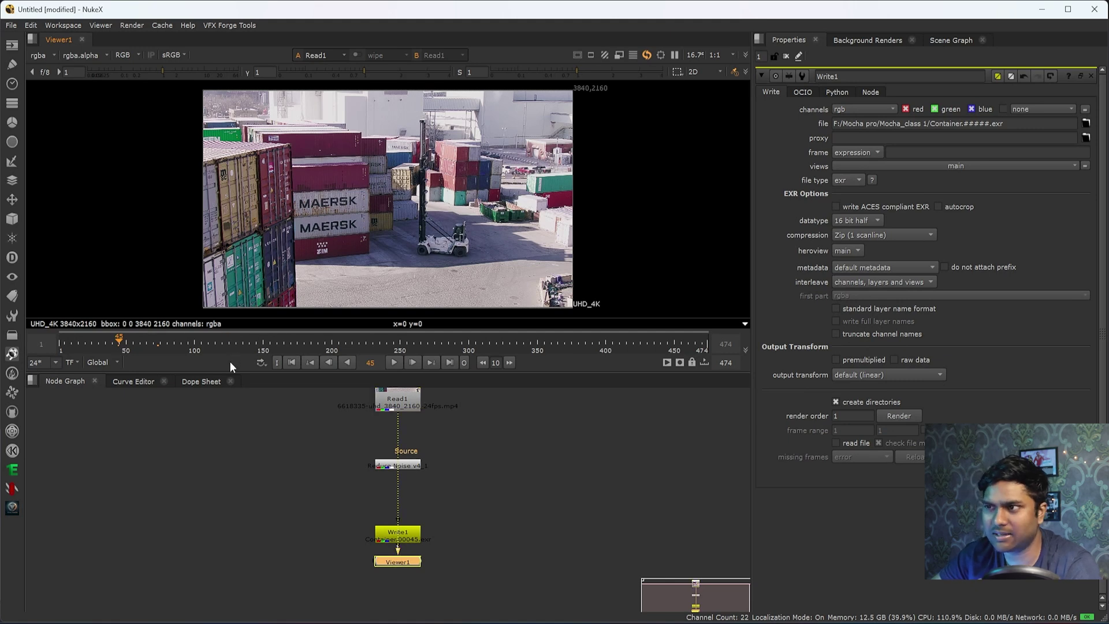
{"action": "left_click_drag", "start_coordinate": [124, 350], "coordinate": [136, 351]}
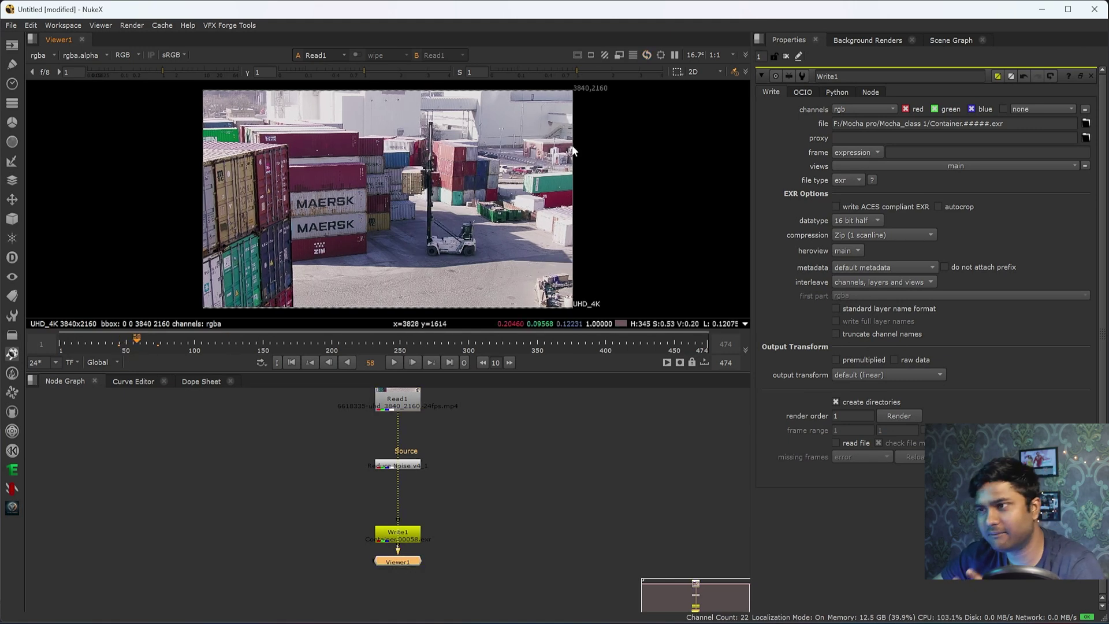
- Show the Write node's output in the Viewer and review its render settings, closing them without rendering
{"action": "left_click", "coordinate": [418, 536]}
{"action": "key", "text": "1"}
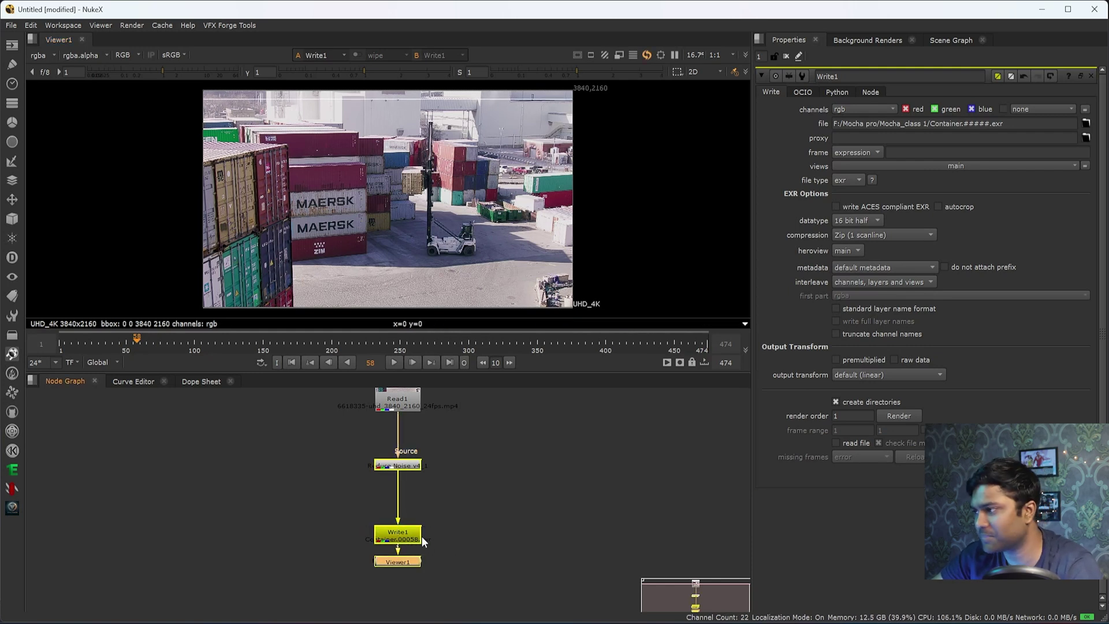
{"action": "left_click", "coordinate": [903, 420]}
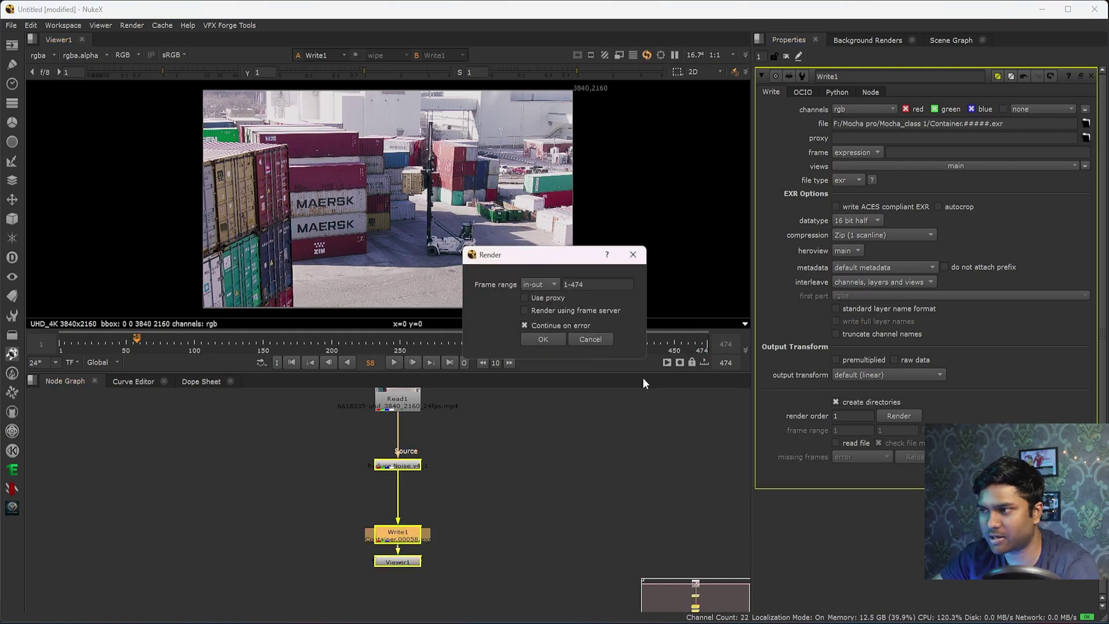
{"action": "left_click", "coordinate": [589, 339]}
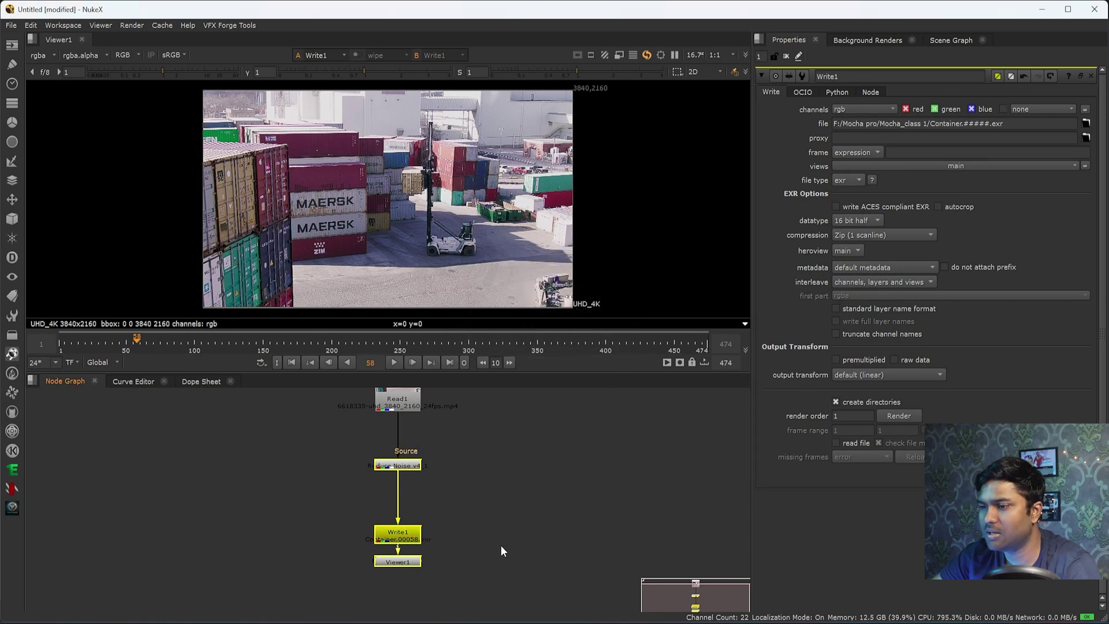
- Close NukeX and begin a new project in Mocha Pro
{"action": "left_click", "coordinate": [1095, 9]}
{"action": "left_click", "coordinate": [572, 334]}
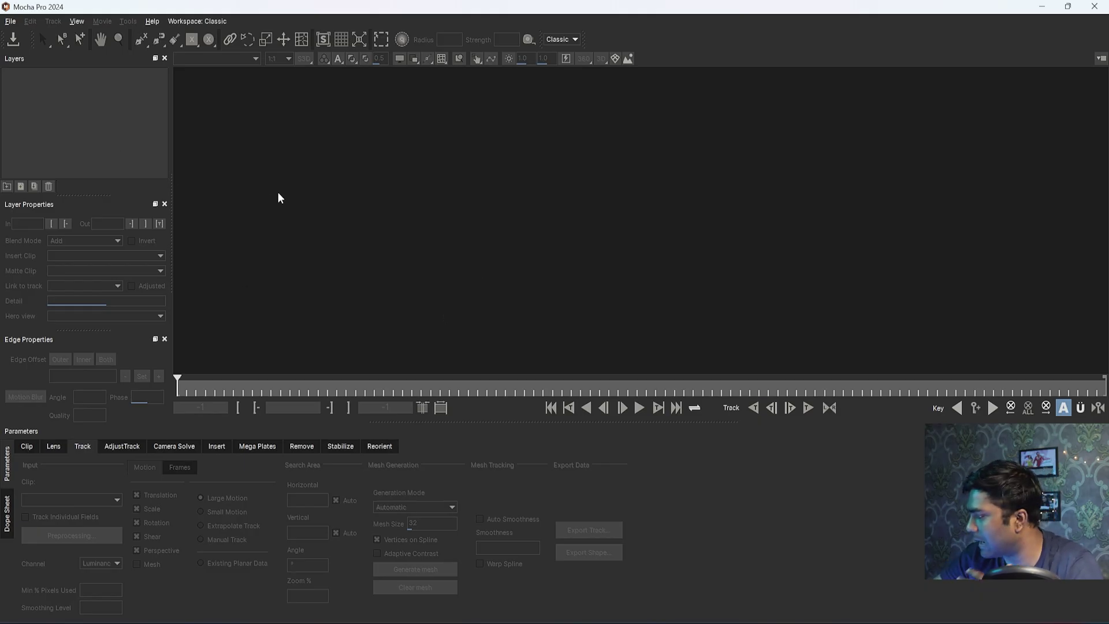
{"action": "left_click", "coordinate": [8, 23]}
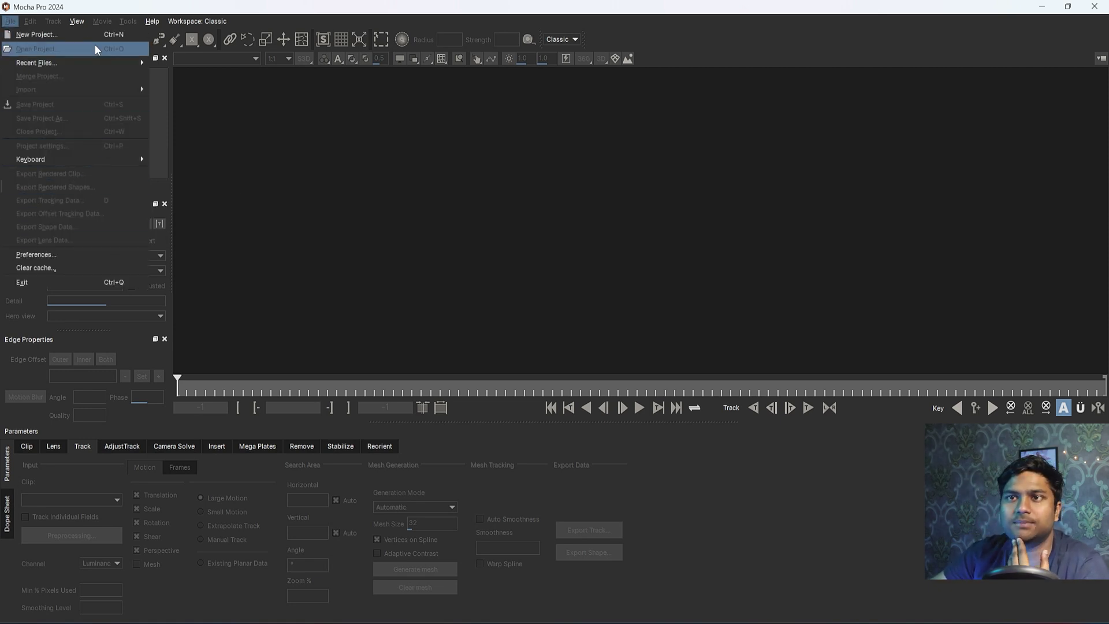
{"action": "left_click", "coordinate": [39, 34]}
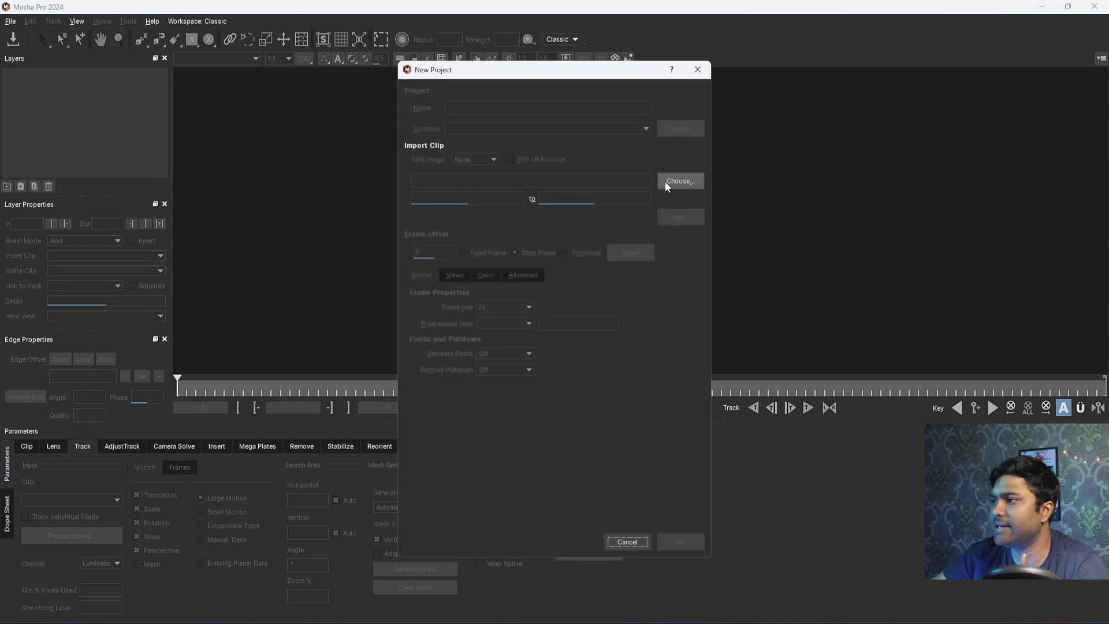
- Import the EXR sequence starting at Container.00064.exr and create the Container project, overwriting the existing project file
{"action": "left_click", "coordinate": [680, 181]}
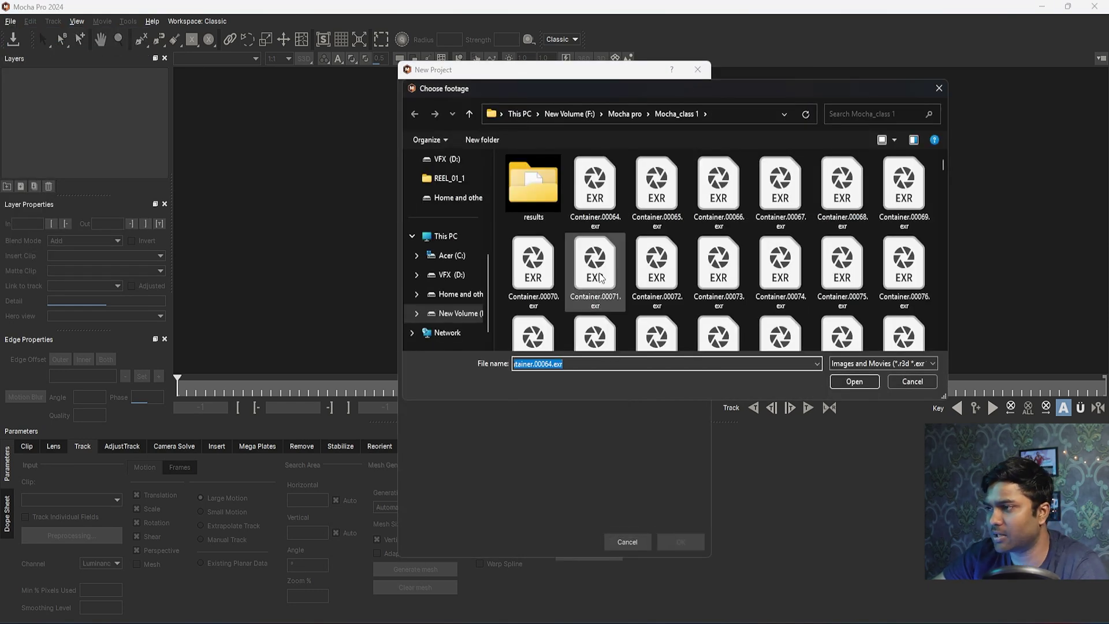
{"action": "left_click", "coordinate": [602, 191]}
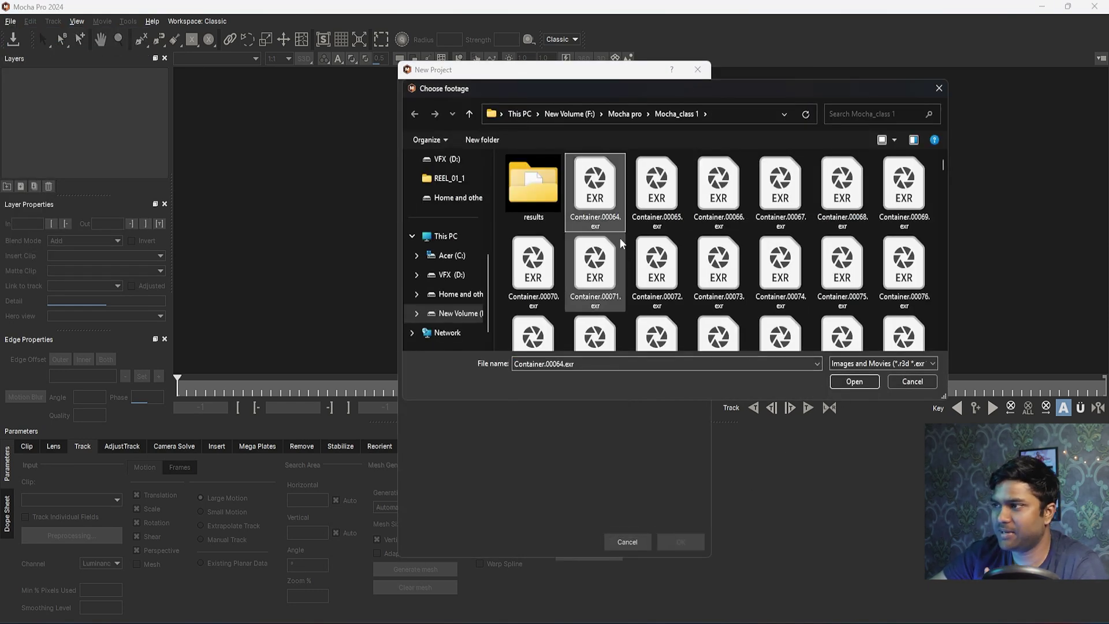
{"action": "left_click", "coordinate": [854, 381]}
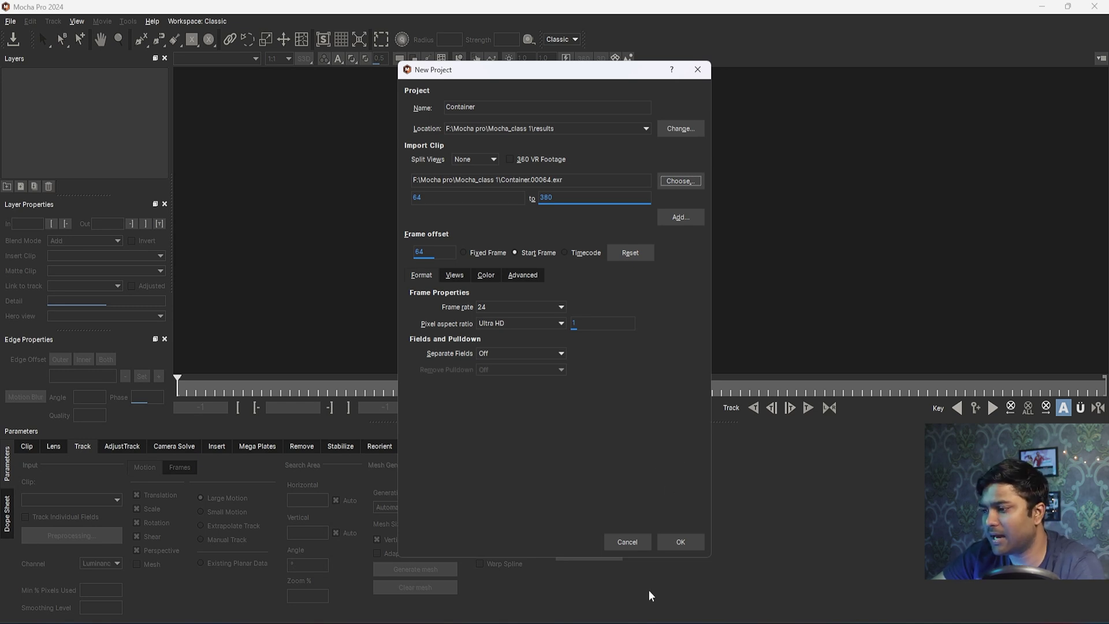
{"action": "left_click", "coordinate": [698, 541]}
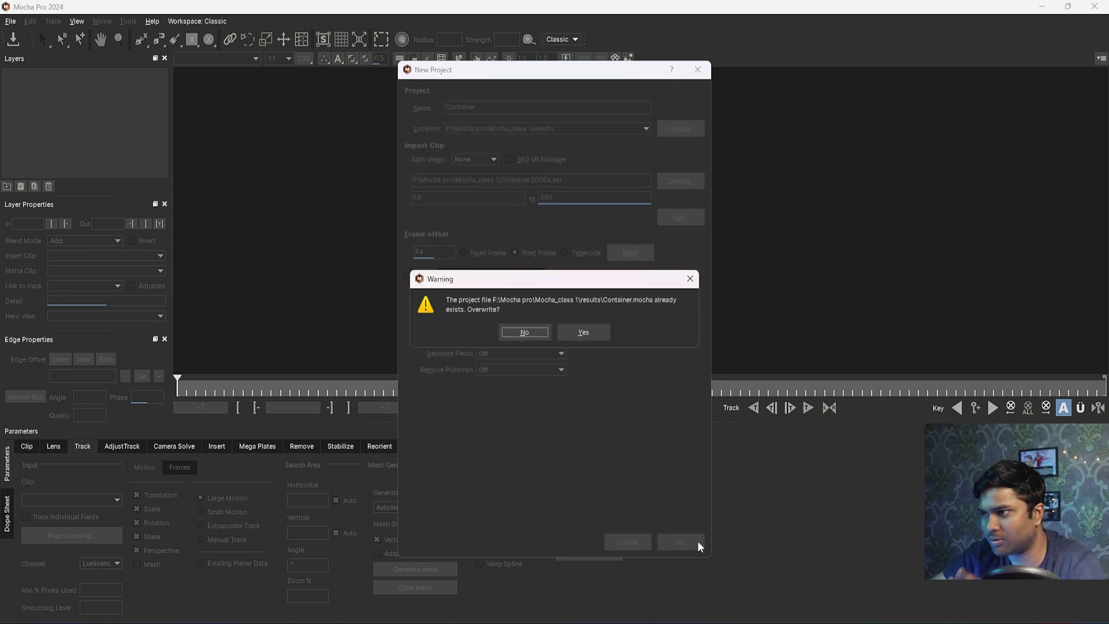
{"action": "left_click", "coordinate": [601, 329]}
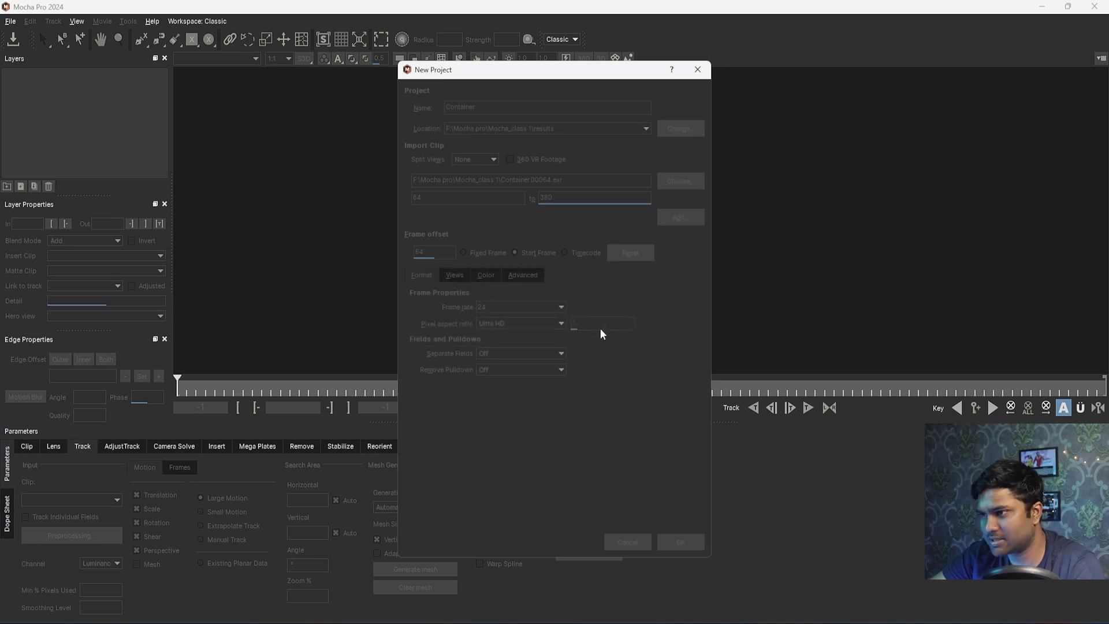
- Play the first few frames of the imported clip and return the playhead to frame 64
{"action": "key", "text": "z"}
{"action": "left_click_drag", "start_coordinate": [680, 171], "coordinate": [617, 239]}
{"action": "key", "text": "x"}
{"action": "key", "text": "z"}
{"action": "key", "text": "x"}
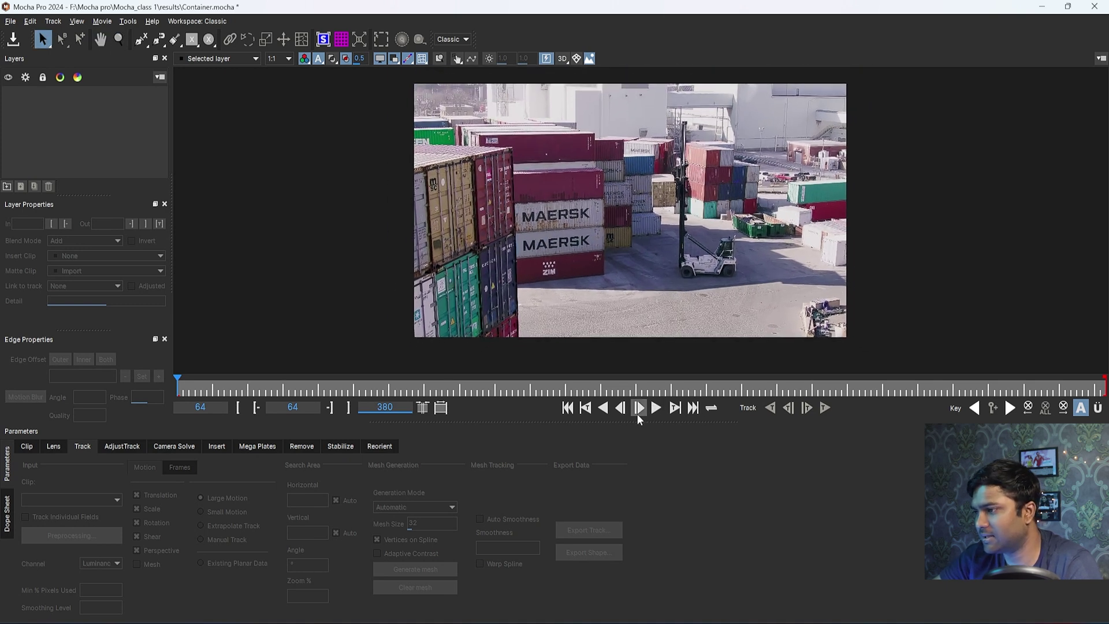
{"action": "left_click", "coordinate": [656, 413]}
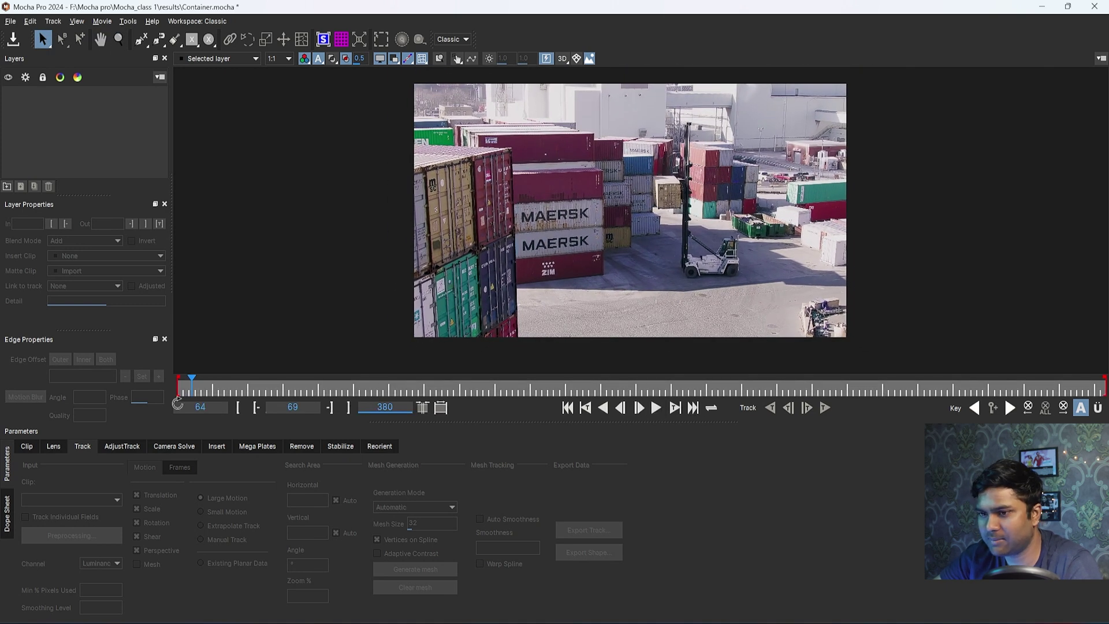
{"action": "left_click_drag", "start_coordinate": [191, 384], "coordinate": [161, 385]}
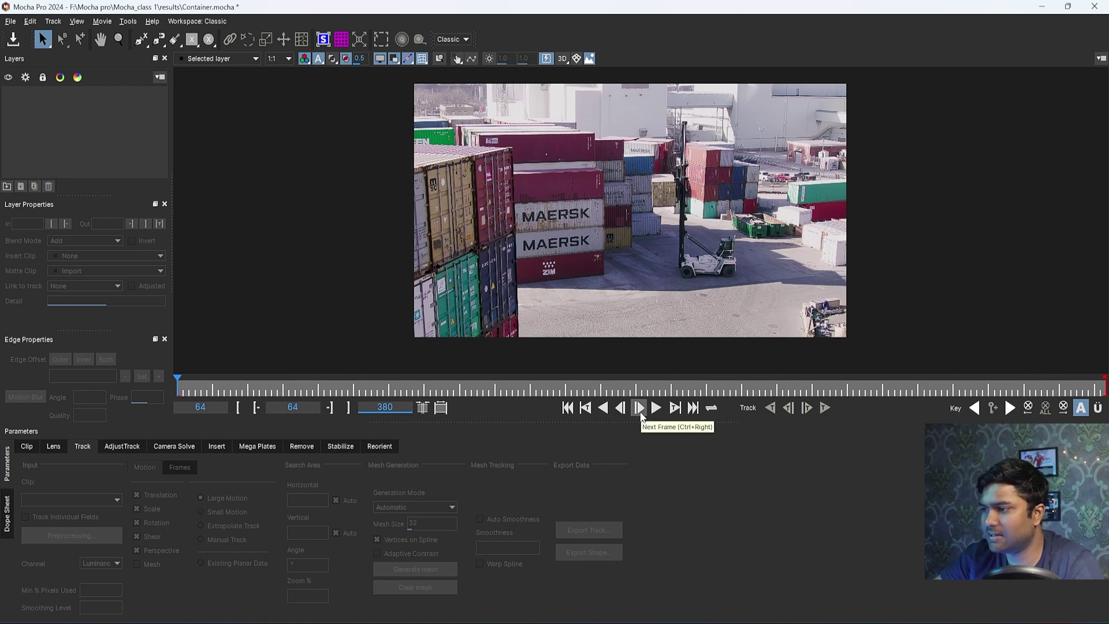
- Examine the container stacks and the forklift at frame 64 by enlarging and repositioning the image
{"action": "key", "text": "z"}
{"action": "left_click_drag", "start_coordinate": [763, 221], "coordinate": [653, 218]}
{"action": "key", "text": "x"}
{"action": "key", "text": "z"}
{"action": "key", "text": "x"}
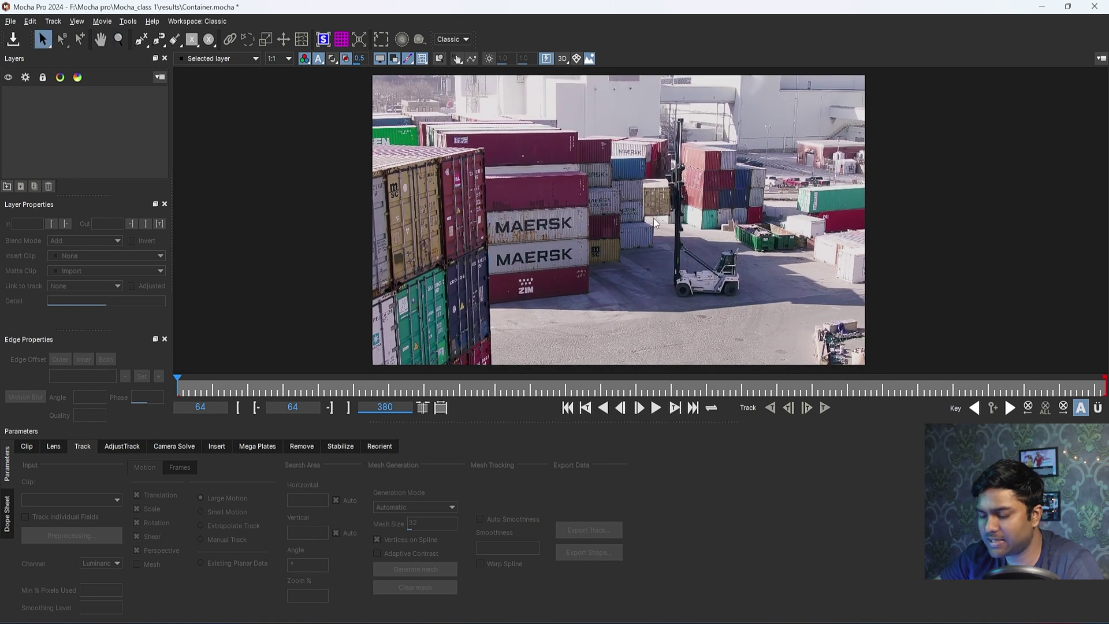
{"action": "key", "text": "z"}
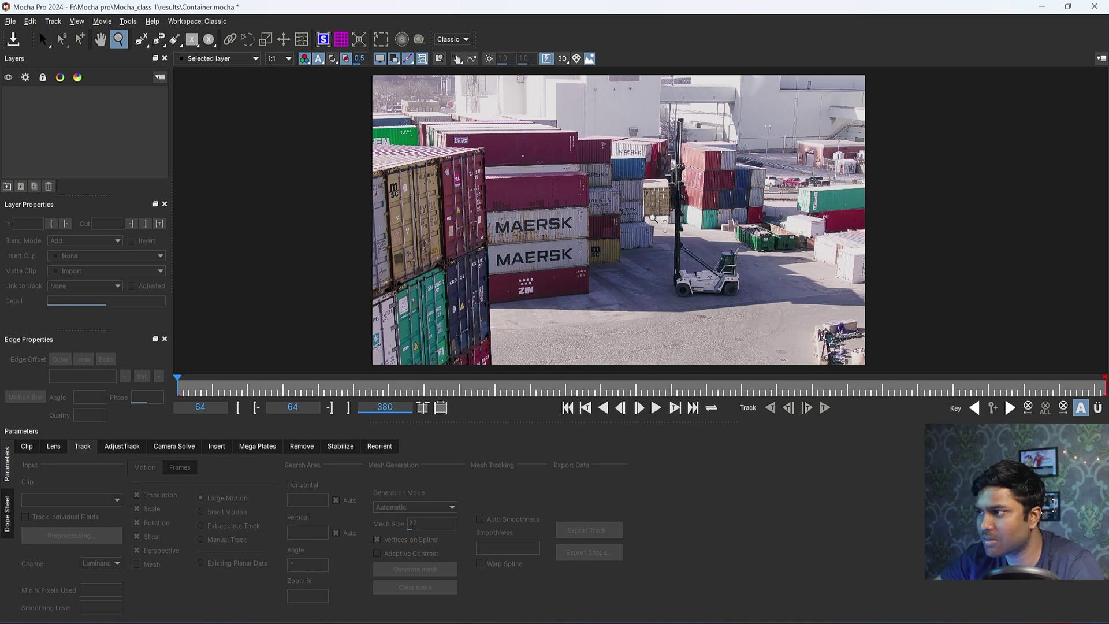
{"action": "left_click_drag", "start_coordinate": [653, 219], "coordinate": [612, 165]}
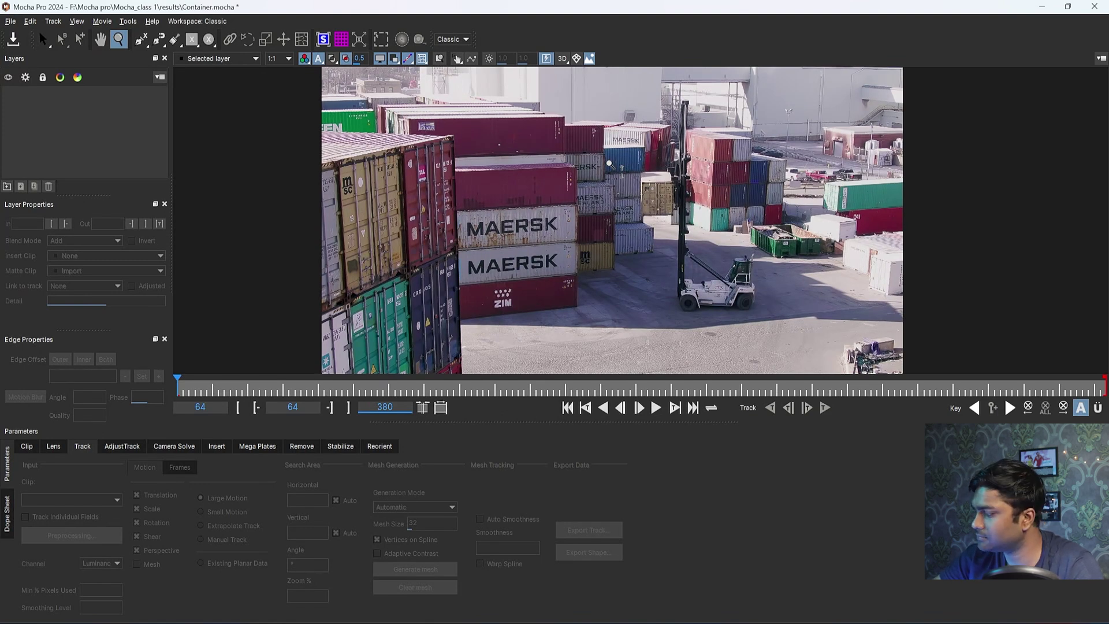
{"action": "left_click_drag", "start_coordinate": [609, 164], "coordinate": [662, 209]}
{"action": "key", "text": "x"}
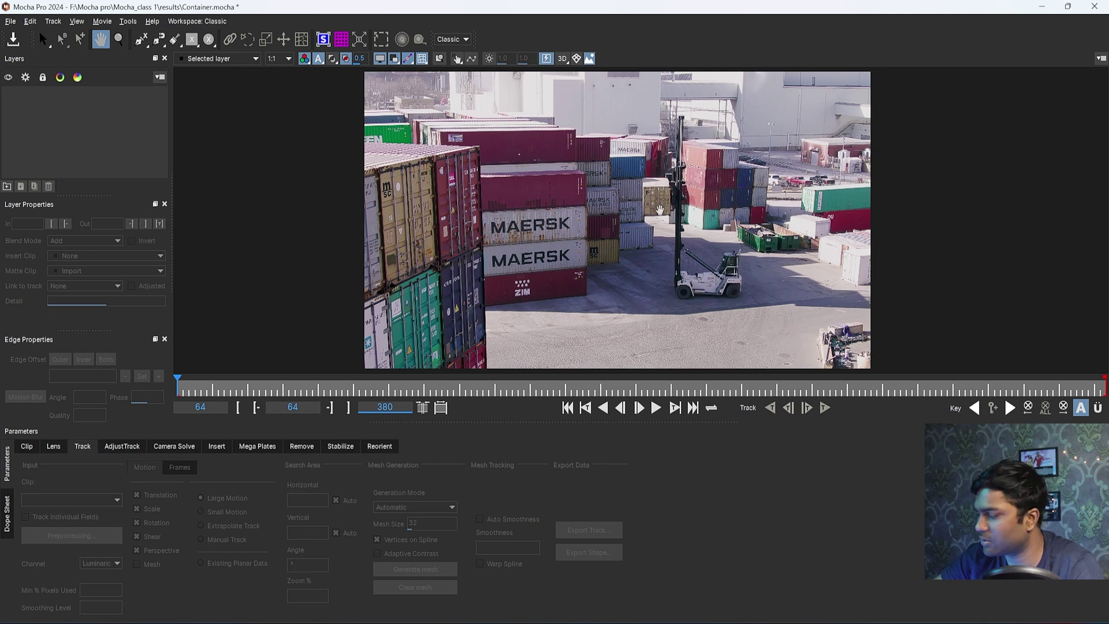
{"action": "left_click_drag", "start_coordinate": [661, 209], "coordinate": [716, 291]}
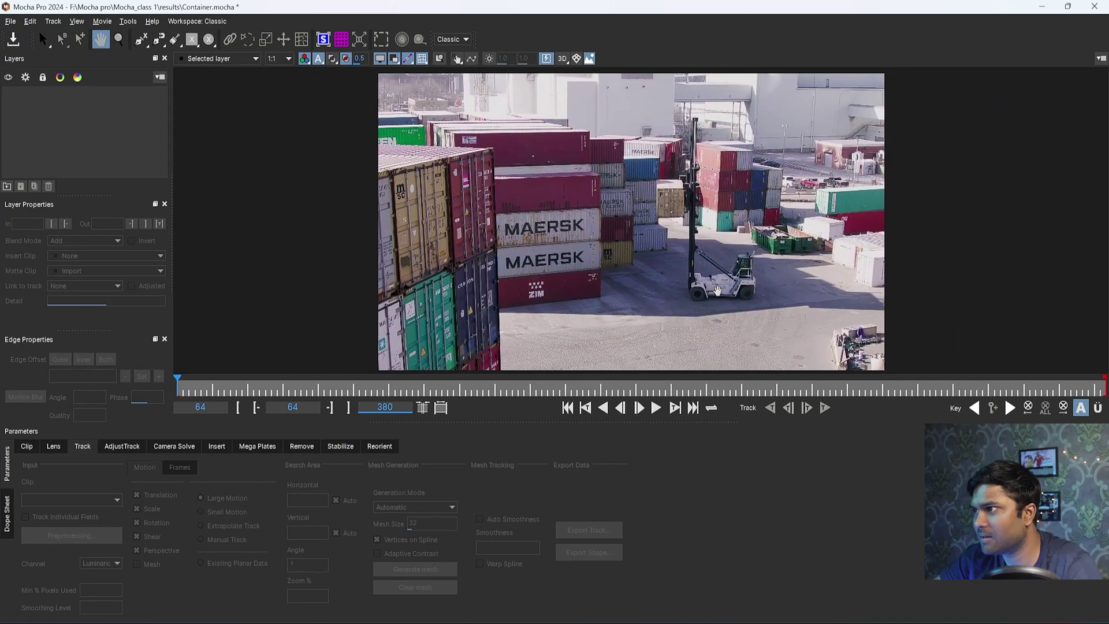
- Shrink the frame 64 image to a small overview, enlarge it again and recentre it in the viewer
{"action": "key", "text": "z"}
{"action": "left_click", "coordinate": [673, 286]}
{"action": "left_click_drag", "start_coordinate": [658, 197], "coordinate": [659, 500]}
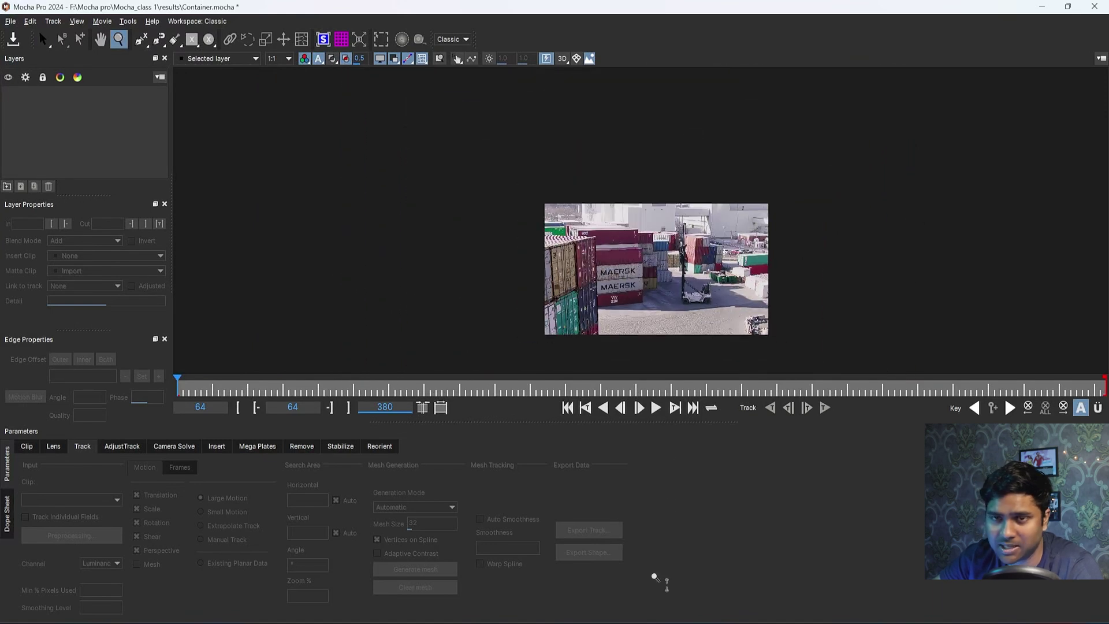
{"action": "left_click_drag", "start_coordinate": [649, 572], "coordinate": [648, 291]}
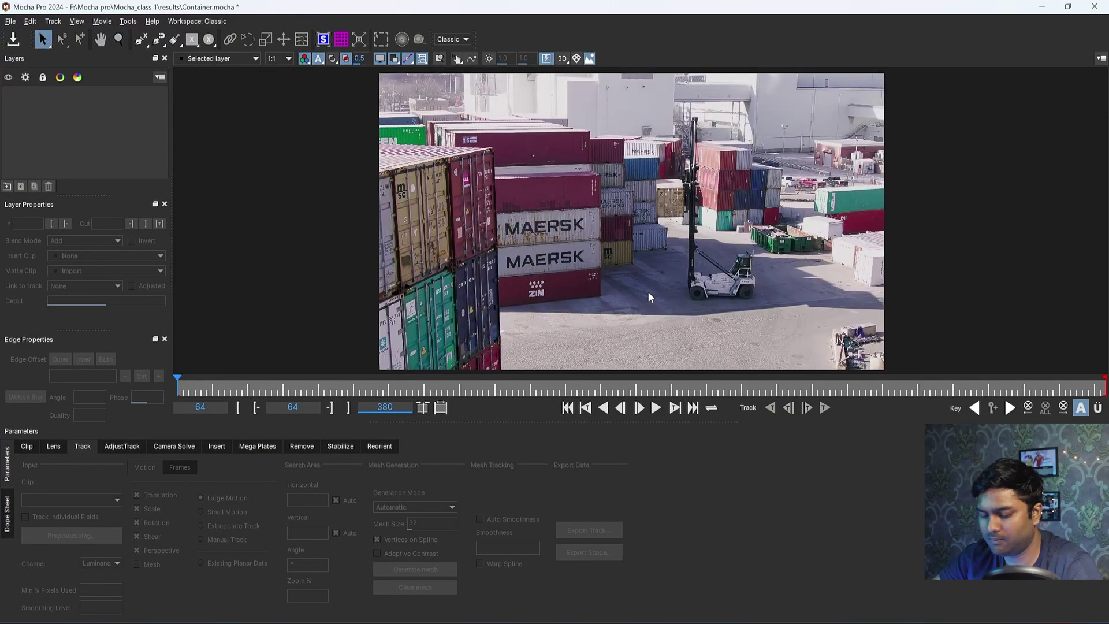
{"action": "key", "text": "x"}
{"action": "mouse_move", "coordinate": [655, 253]}
{"action": "left_mouse_down"}
{"action": "mouse_move", "coordinate": [746, 275]}
{"action": "mouse_move", "coordinate": [746, 247]}
{"action": "mouse_move", "coordinate": [651, 247]}
{"action": "mouse_move", "coordinate": [663, 238]}
{"action": "mouse_move", "coordinate": [699, 251]}
{"action": "mouse_move", "coordinate": [666, 260]}
{"action": "mouse_move", "coordinate": [622, 242]}
{"action": "mouse_move", "coordinate": [661, 232]}
{"action": "mouse_move", "coordinate": [654, 257]}
{"action": "mouse_move", "coordinate": [679, 239]}
{"action": "mouse_move", "coordinate": [657, 253]}
{"action": "left_mouse_up"}
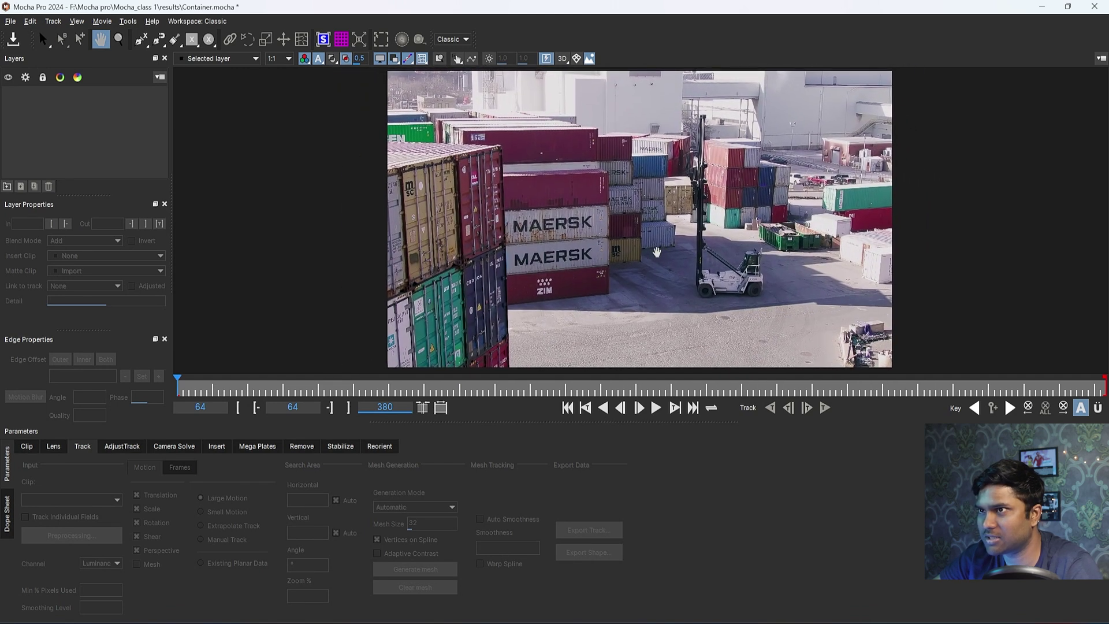
{"action": "key", "text": "x"}
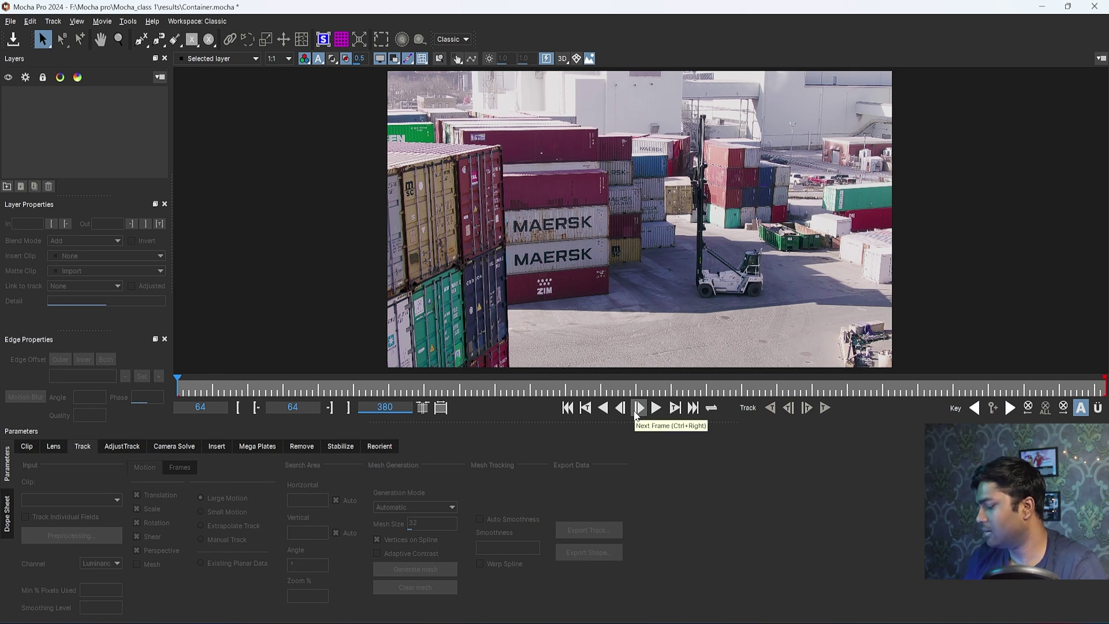
- Step forward one frame at a time from frame 64 to 91 and examine the forklift's motion
{"action": "key", "text": "ctrl+Right"}
{"action": "key", "text": "ctrl+Right"}
{"action": "key", "text": "ctrl+Right"}
{"action": "key", "text": "ctrl+Right"}
{"action": "key", "text": "ctrl+Right"}
{"action": "key", "text": "ctrl+Right"}
{"action": "key", "text": "ctrl+Right"}
{"action": "key", "text": "ctrl+Right"}
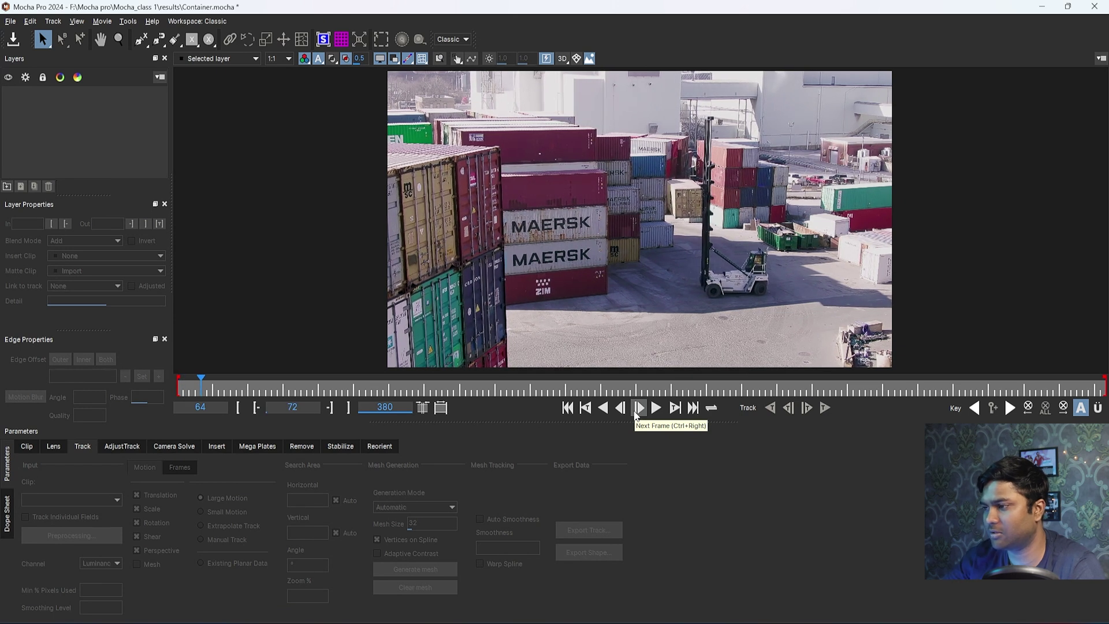
{"action": "left_click", "coordinate": [634, 411]}
{"action": "left_click", "coordinate": [637, 407]}
{"action": "left_click", "coordinate": [638, 405]}
{"action": "left_click", "coordinate": [638, 406]}
{"action": "left_click", "coordinate": [638, 406]}
{"action": "left_click", "coordinate": [638, 407]}
{"action": "left_click", "coordinate": [638, 407]}
{"action": "left_click", "coordinate": [638, 407]}
{"action": "left_click", "coordinate": [638, 406]}
{"action": "left_click", "coordinate": [637, 407]}
{"action": "left_click", "coordinate": [638, 407]}
{"action": "left_click", "coordinate": [638, 407]}
{"action": "left_click", "coordinate": [637, 406]}
{"action": "left_click", "coordinate": [638, 407]}
{"action": "left_click", "coordinate": [638, 406]}
{"action": "left_click", "coordinate": [638, 407]}
{"action": "left_click", "coordinate": [638, 406]}
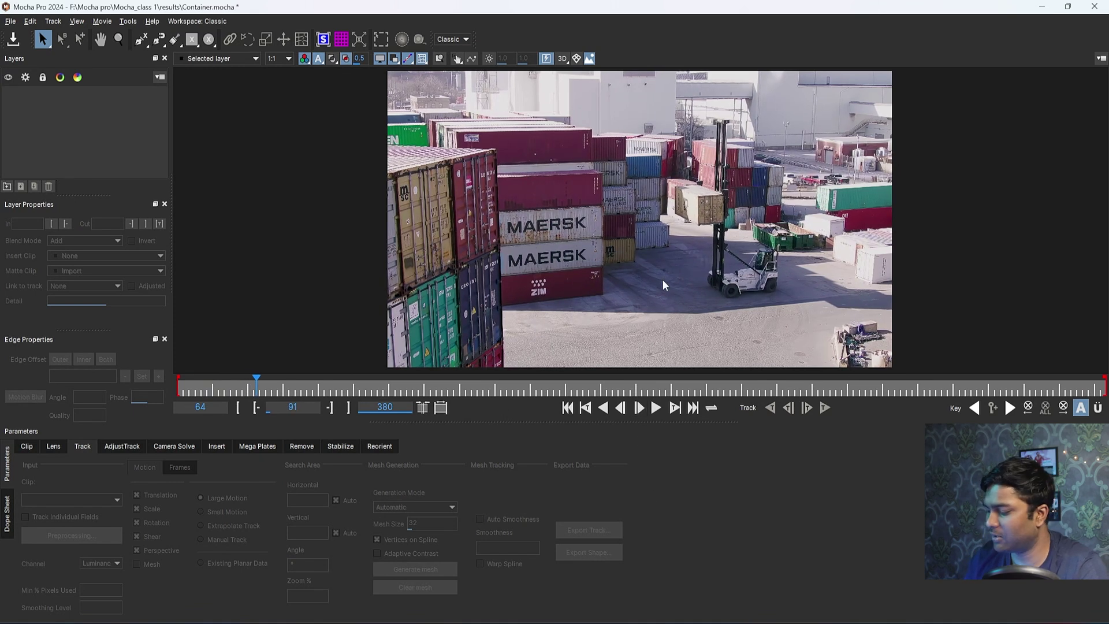
- Step backward one frame at a time from frame 91 to 67 while watching the forklift
{"action": "key", "text": "Left"}
{"action": "key", "text": "Left"}
{"action": "key", "text": "Left"}
{"action": "key", "text": "Left"}
{"action": "key", "text": "Left"}
{"action": "key", "text": "Left"}
{"action": "key", "text": "Left"}
{"action": "key", "text": "Left"}
{"action": "key", "text": "Left"}
{"action": "key", "text": "Left"}
{"action": "key", "text": "Left"}
{"action": "left_click", "coordinate": [627, 410]}
{"action": "left_click", "coordinate": [627, 410]}
{"action": "left_click", "coordinate": [627, 410]}
{"action": "left_click", "coordinate": [626, 410]}
{"action": "left_click", "coordinate": [626, 410]}
{"action": "left_click", "coordinate": [626, 410]}
{"action": "left_click", "coordinate": [626, 410]}
{"action": "left_click", "coordinate": [625, 410]}
{"action": "left_click", "coordinate": [624, 410]}
{"action": "left_click", "coordinate": [623, 410]}
{"action": "left_click", "coordinate": [624, 410]}
{"action": "left_click", "coordinate": [624, 410]}
{"action": "left_click", "coordinate": [624, 410]}
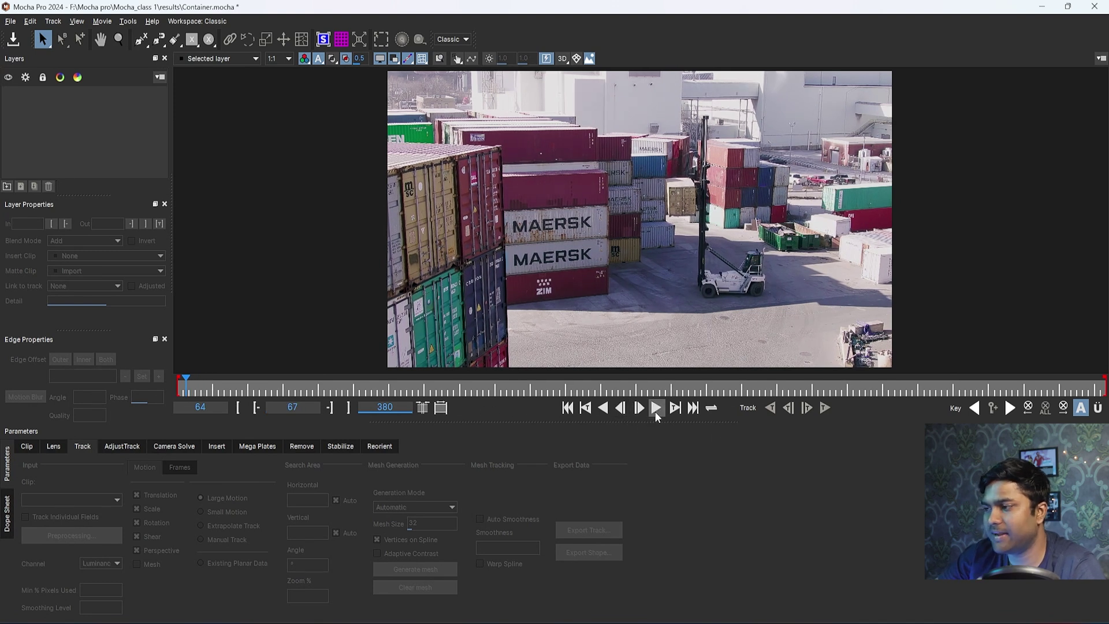
- Play the clip forward to frame 121 and play it backward to frame 70
{"action": "left_click", "coordinate": [656, 411]}
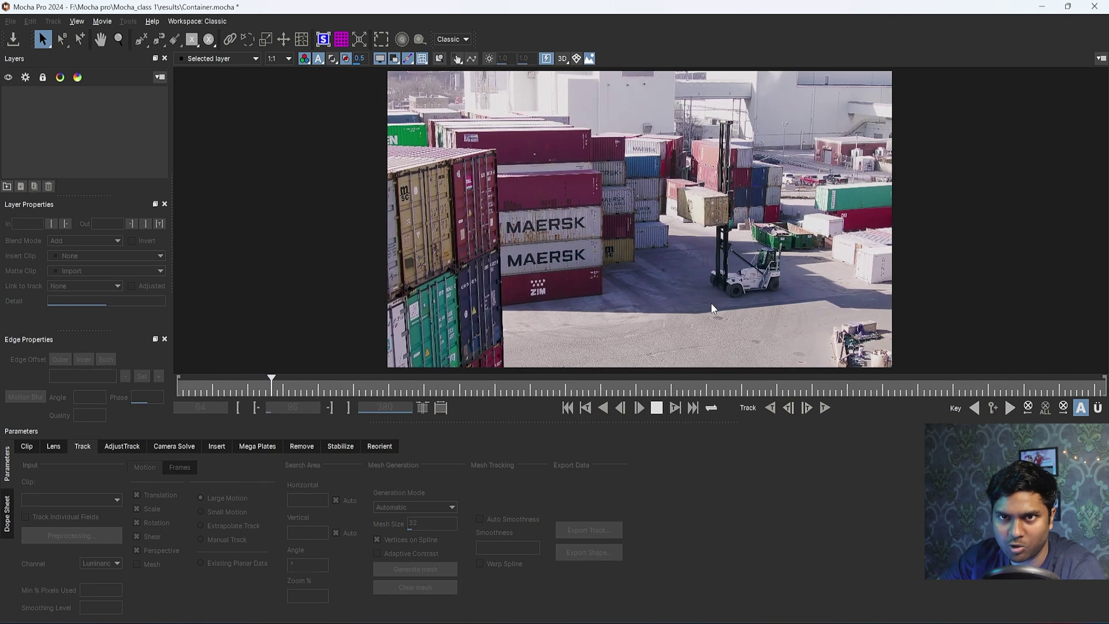
{"action": "left_click", "coordinate": [656, 407]}
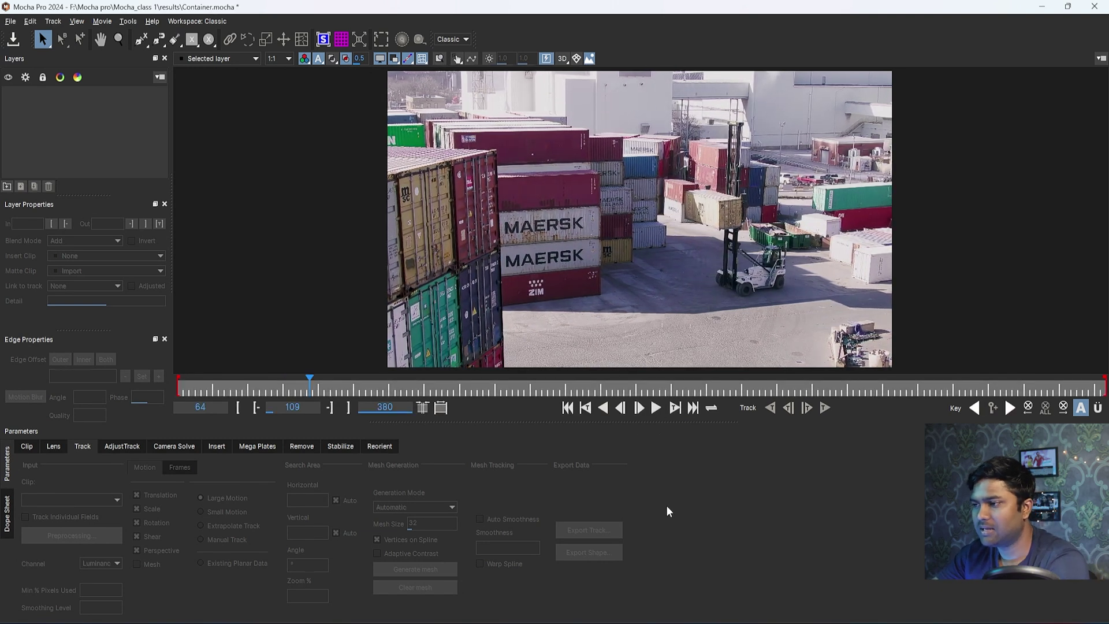
{"action": "left_click", "coordinate": [660, 411]}
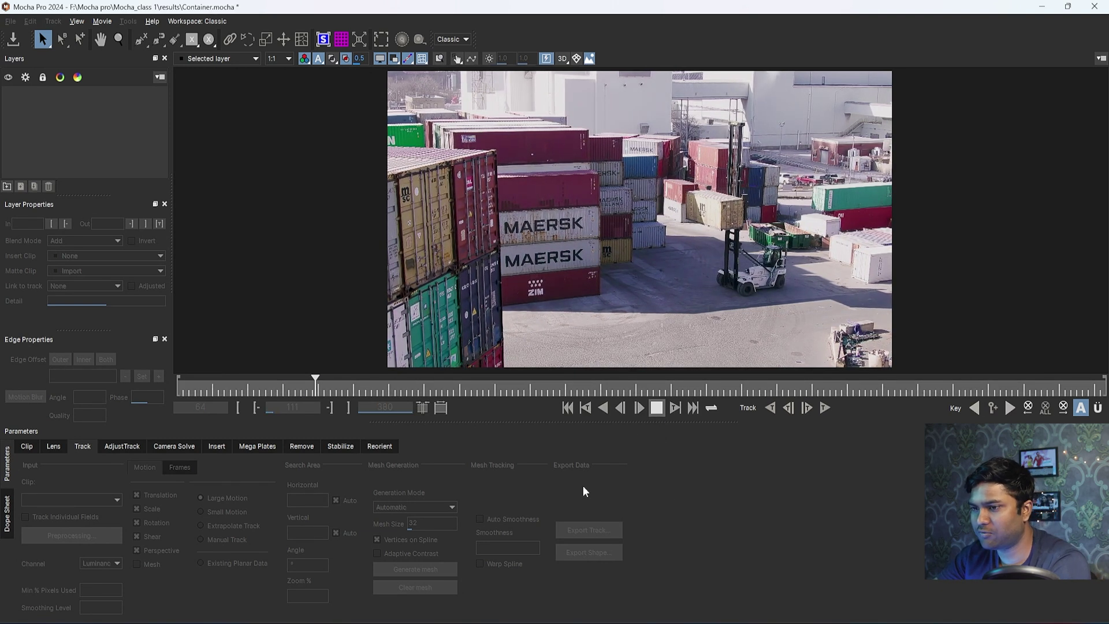
{"action": "left_click", "coordinate": [656, 408]}
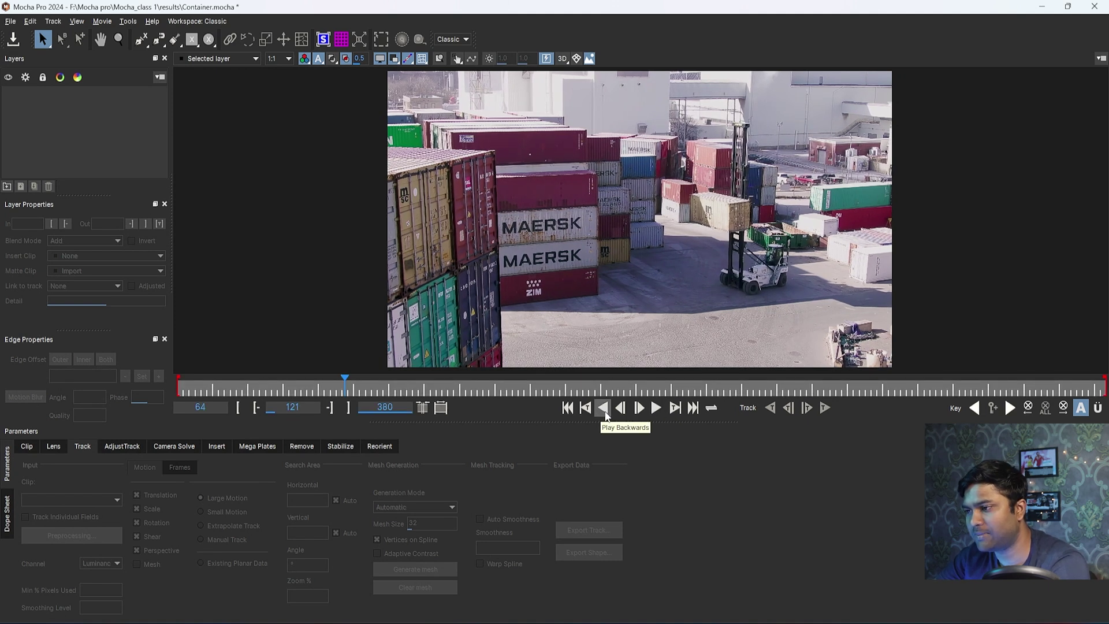
{"action": "left_click", "coordinate": [604, 410]}
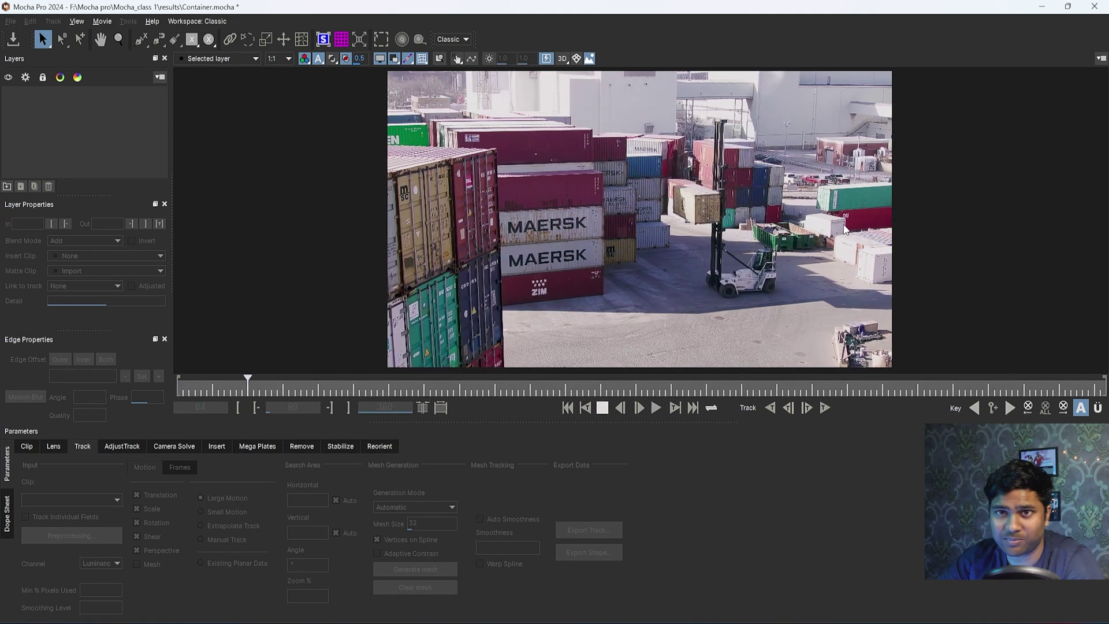
{"action": "left_click", "coordinate": [602, 408]}
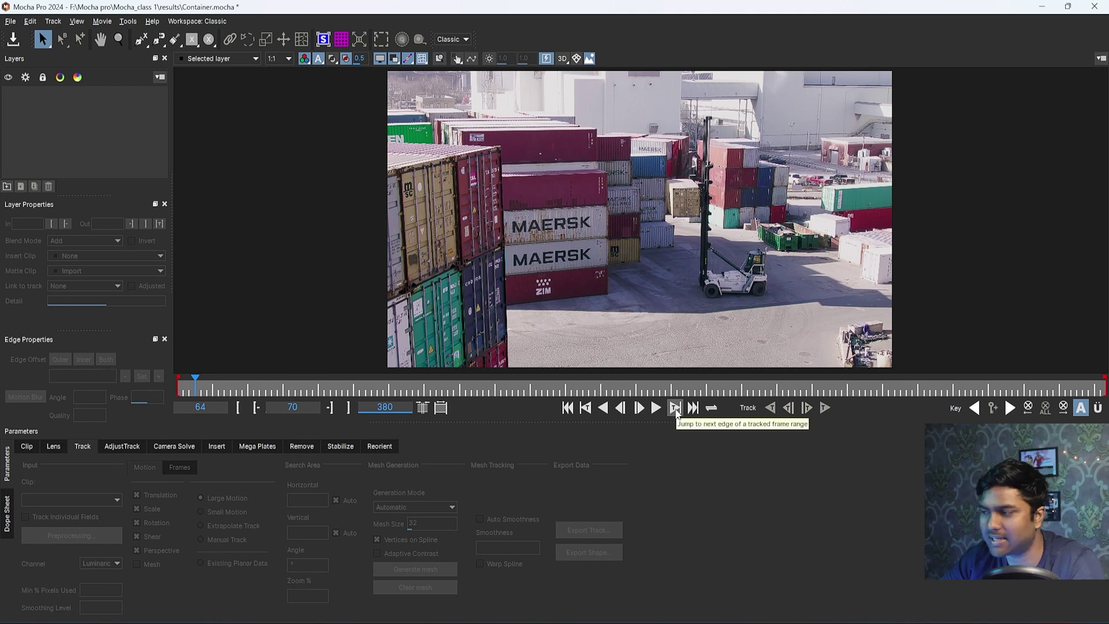
- Compare the clip's first and last frames, 64 and 380, ending on frame 64
{"action": "left_click", "coordinate": [569, 410]}
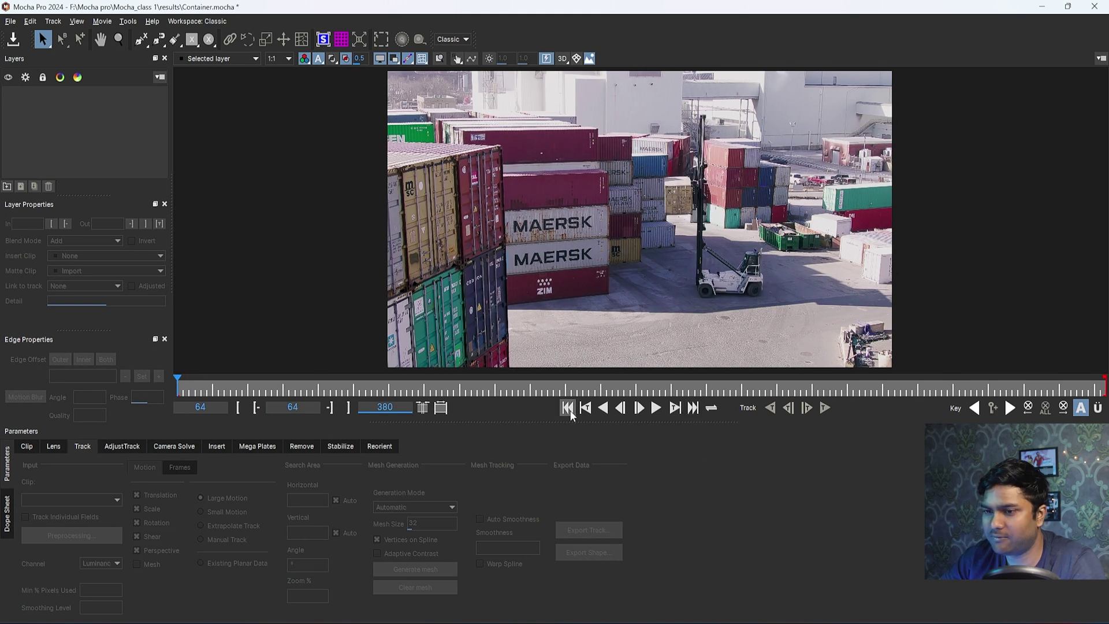
{"action": "left_click", "coordinate": [693, 408]}
{"action": "left_click", "coordinate": [568, 409]}
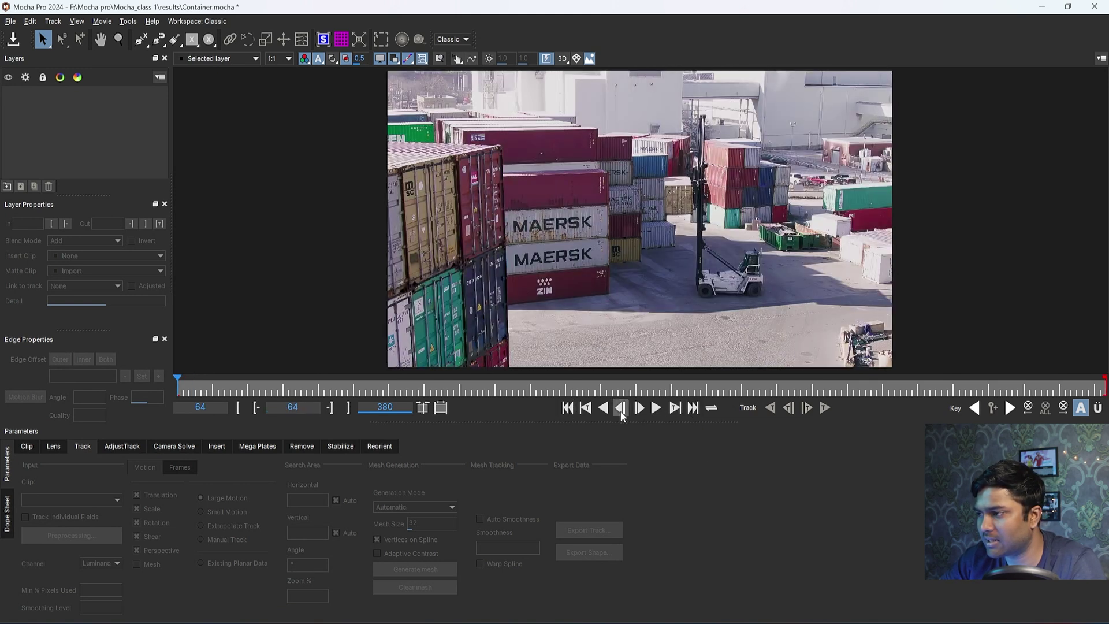
{"action": "left_click", "coordinate": [692, 410]}
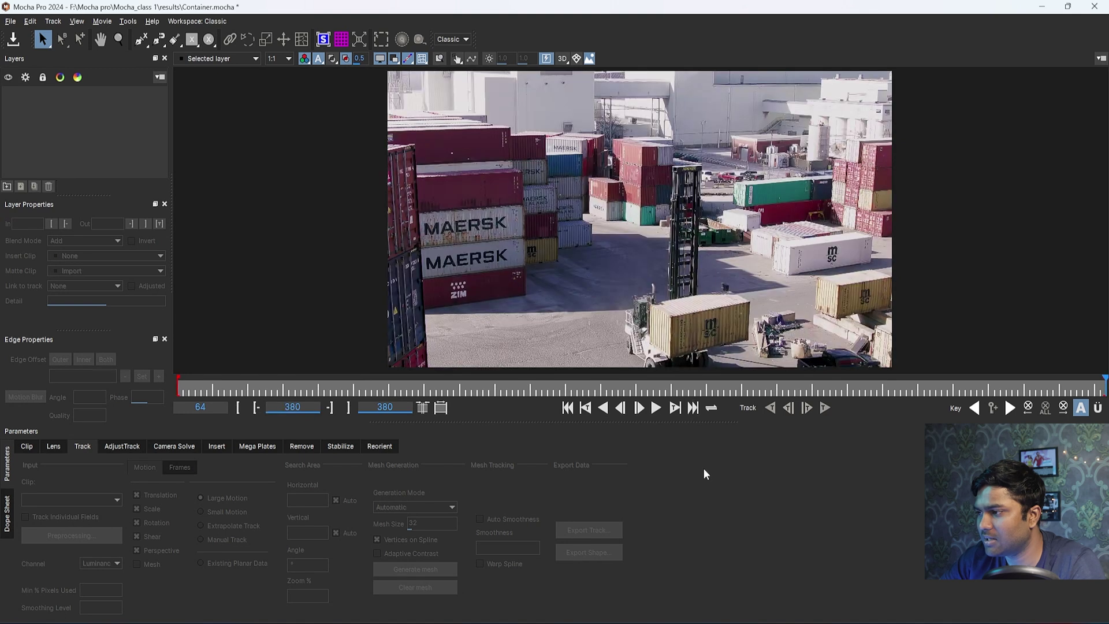
{"action": "left_click", "coordinate": [571, 412]}
{"action": "left_click", "coordinate": [694, 409]}
{"action": "left_click", "coordinate": [571, 408]}
{"action": "left_click", "coordinate": [693, 408]}
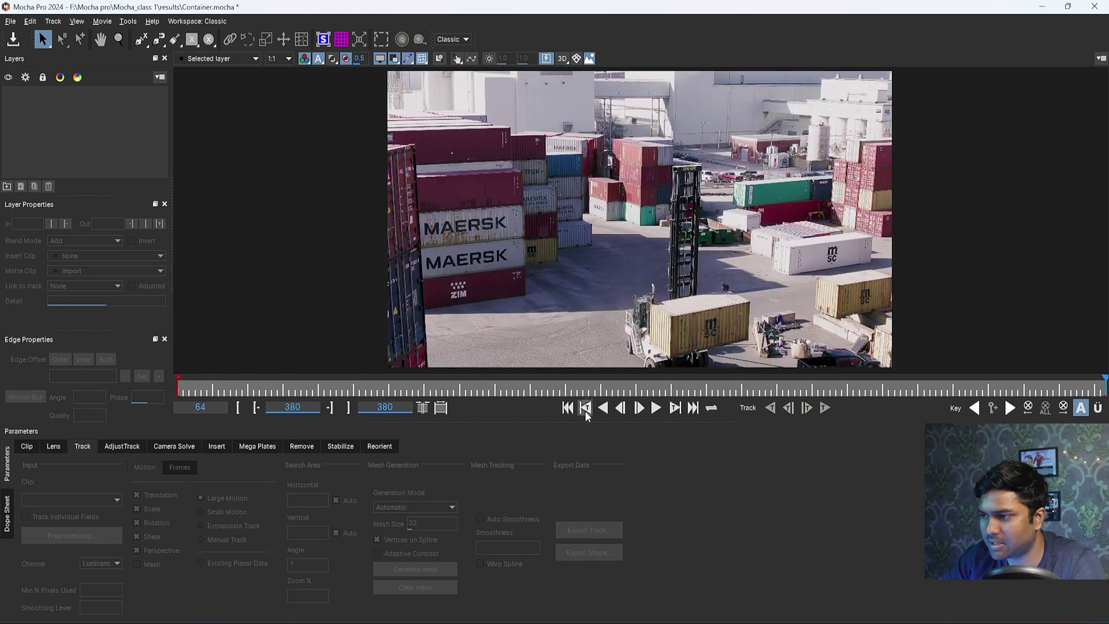
{"action": "left_click", "coordinate": [567, 408]}
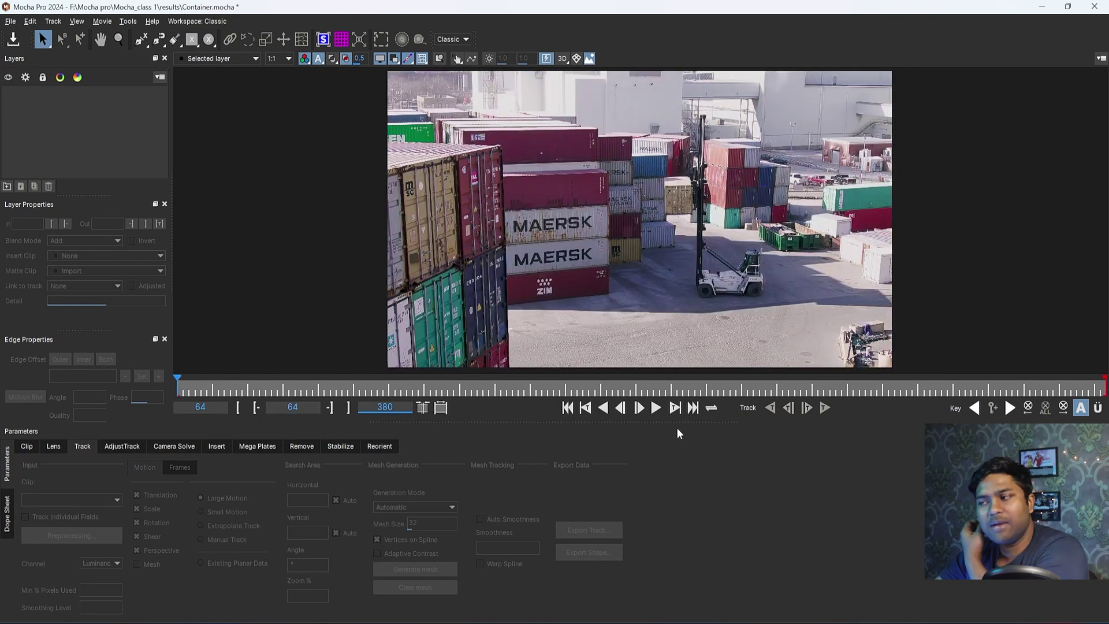
- Cycle through the playback modes and play the clip in bounce mode, including from frame 369 so it reverses at the end
{"action": "left_click", "coordinate": [711, 410]}
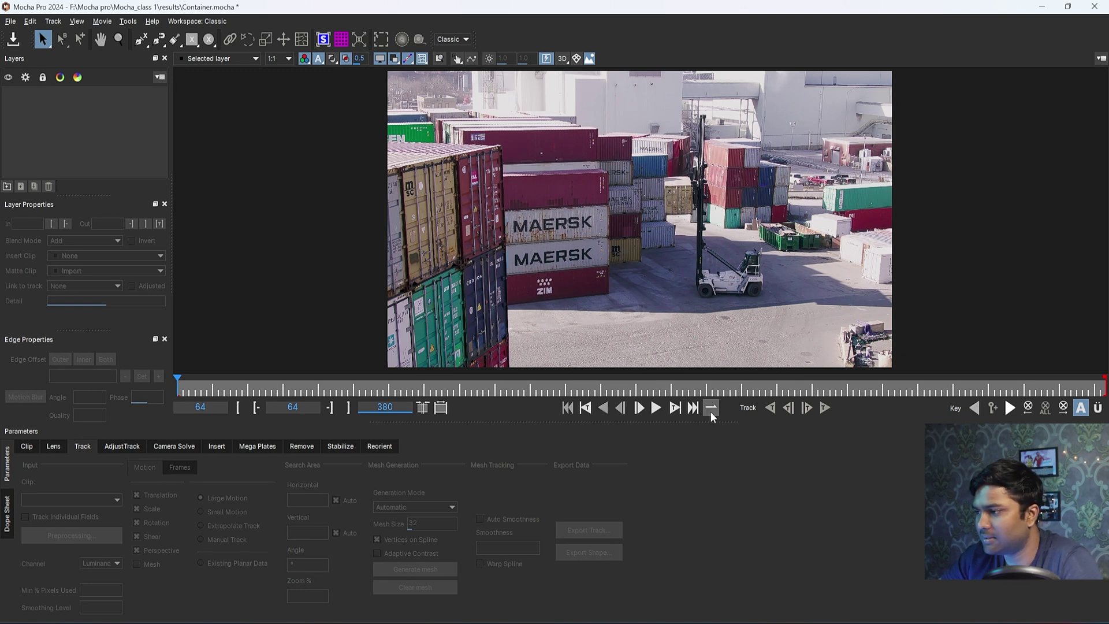
{"action": "left_click", "coordinate": [710, 411]}
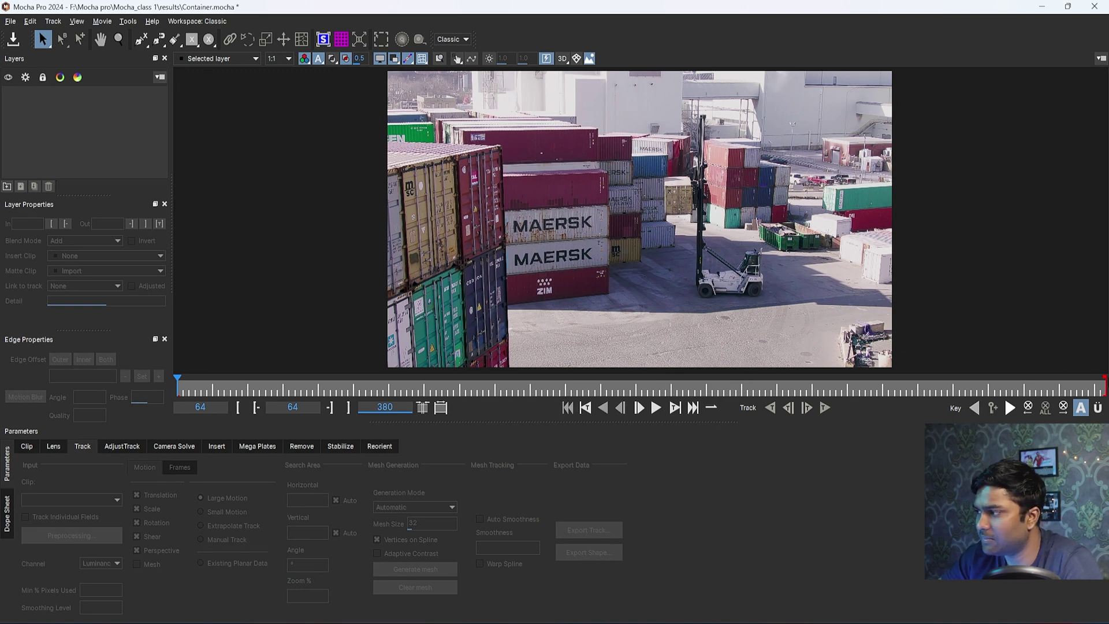
{"action": "left_click", "coordinate": [711, 408]}
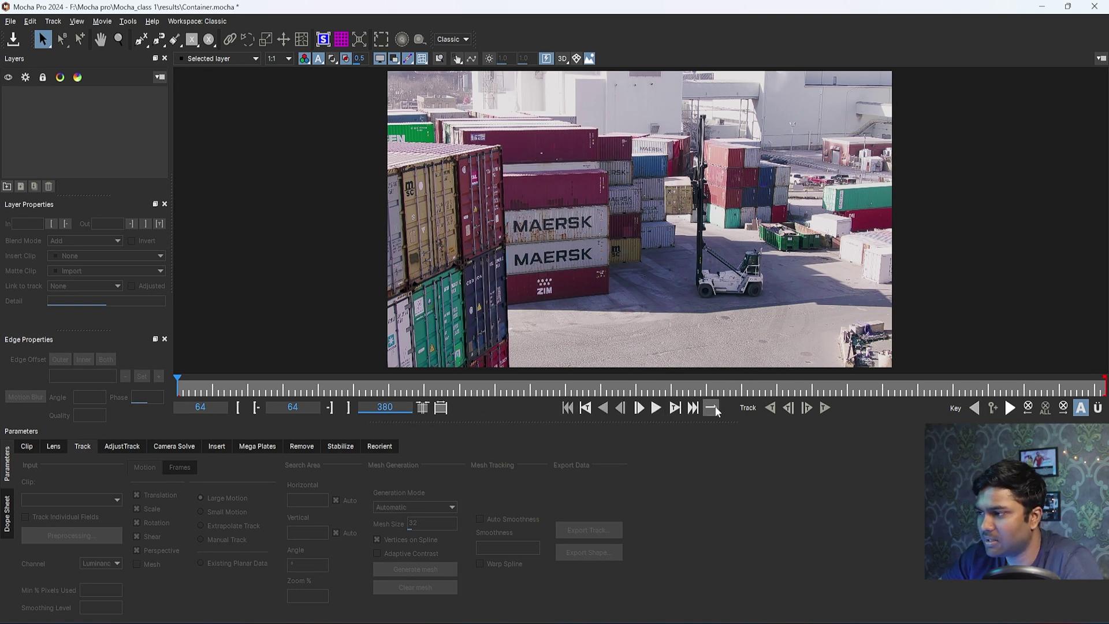
{"action": "left_click", "coordinate": [657, 408]}
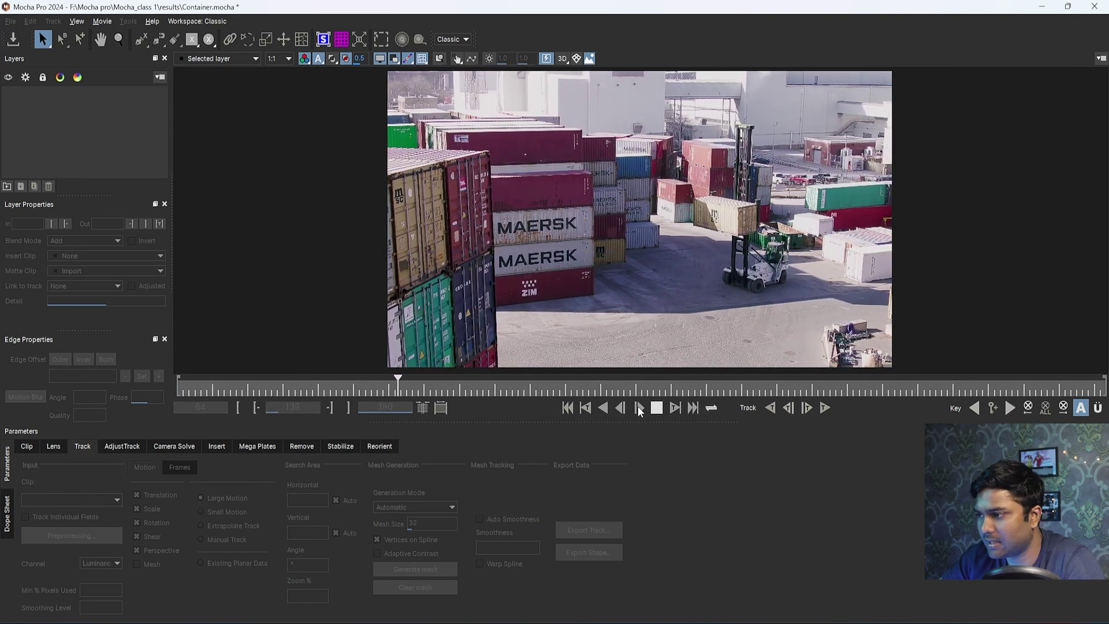
{"action": "left_click", "coordinate": [656, 407]}
{"action": "left_click_drag", "start_coordinate": [407, 382], "coordinate": [1052, 383]}
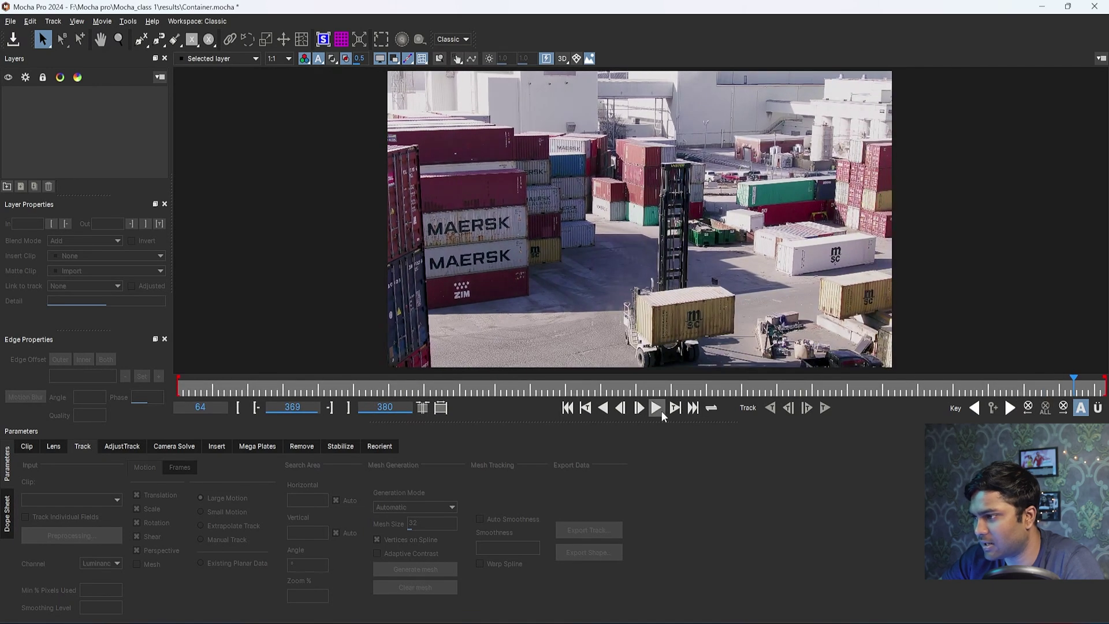
{"action": "left_click", "coordinate": [656, 408]}
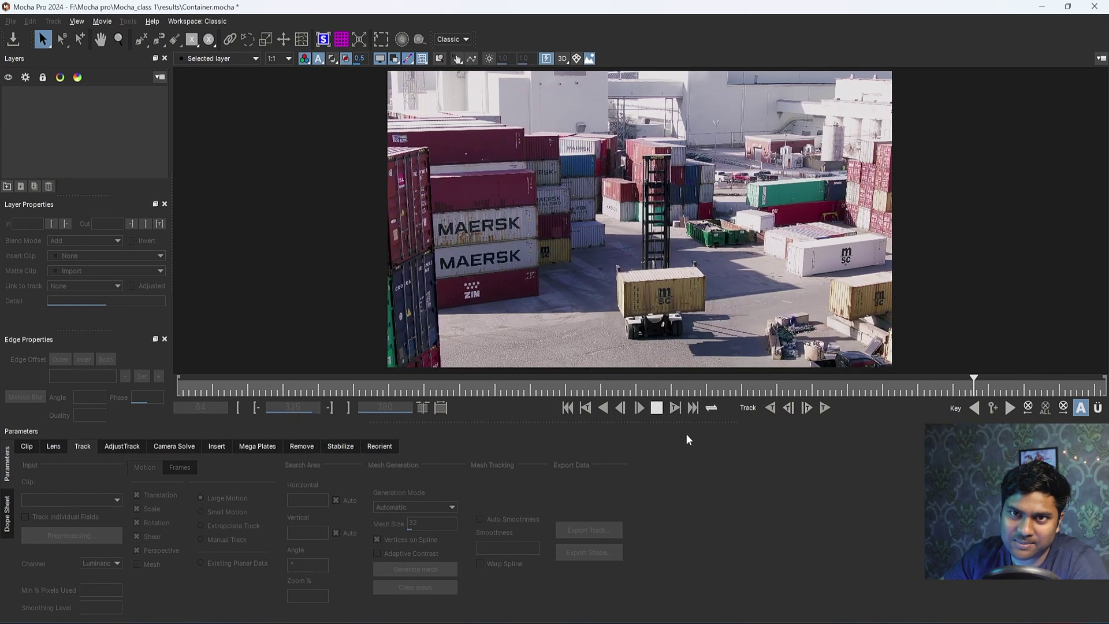
{"action": "left_click", "coordinate": [657, 408]}
- Switch playback to loop mode and play from frame 325 past the clip's end
{"action": "left_click", "coordinate": [709, 411]}
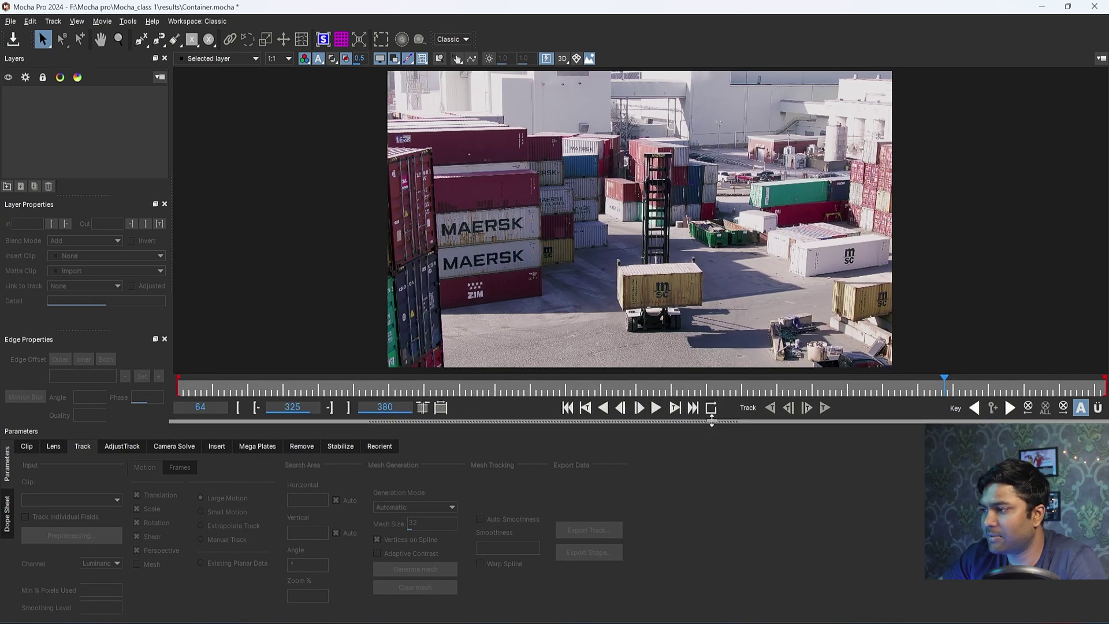
{"action": "left_click", "coordinate": [651, 411]}
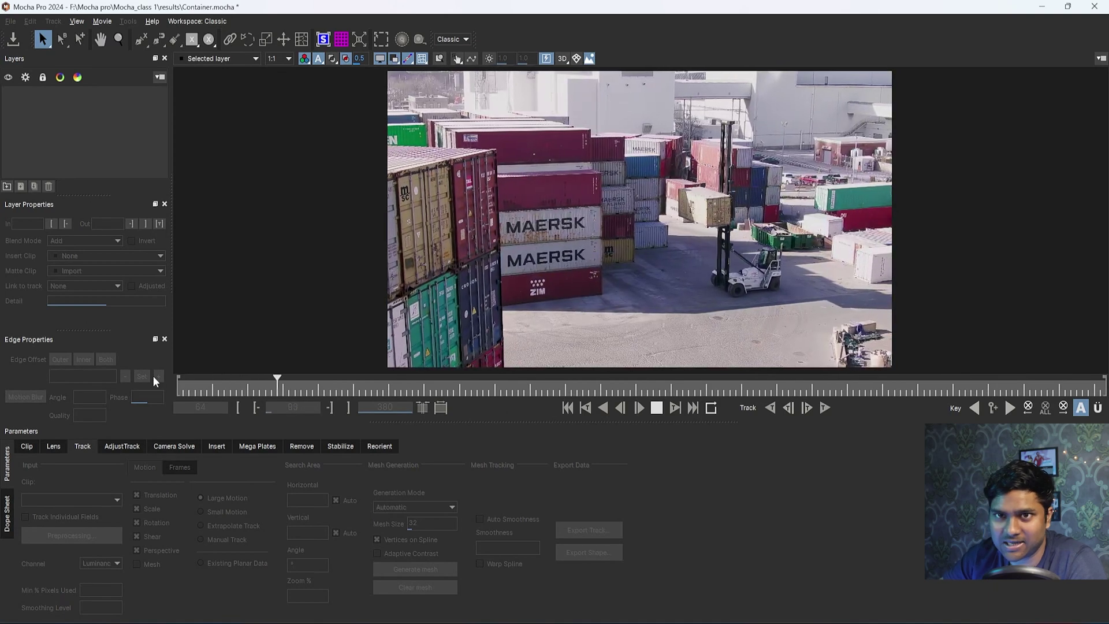
{"action": "left_click", "coordinate": [656, 407]}
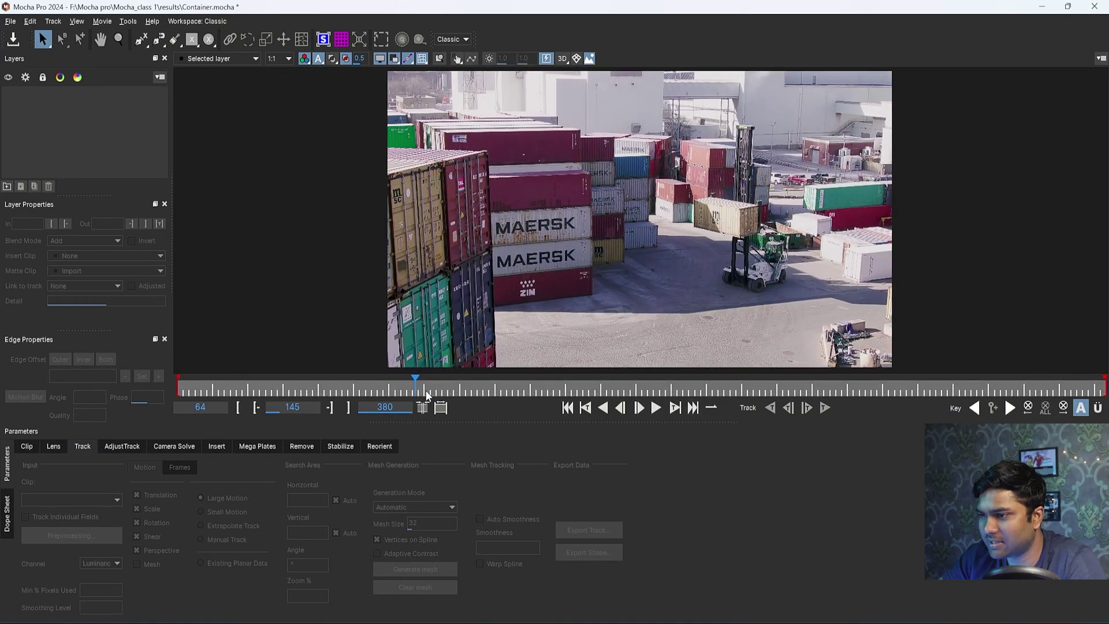
- Play the end of the clip in play-once mode, from frame 363 and again from frame 336, up to frame 380
{"action": "left_click_drag", "start_coordinate": [416, 385], "coordinate": [1055, 386]}
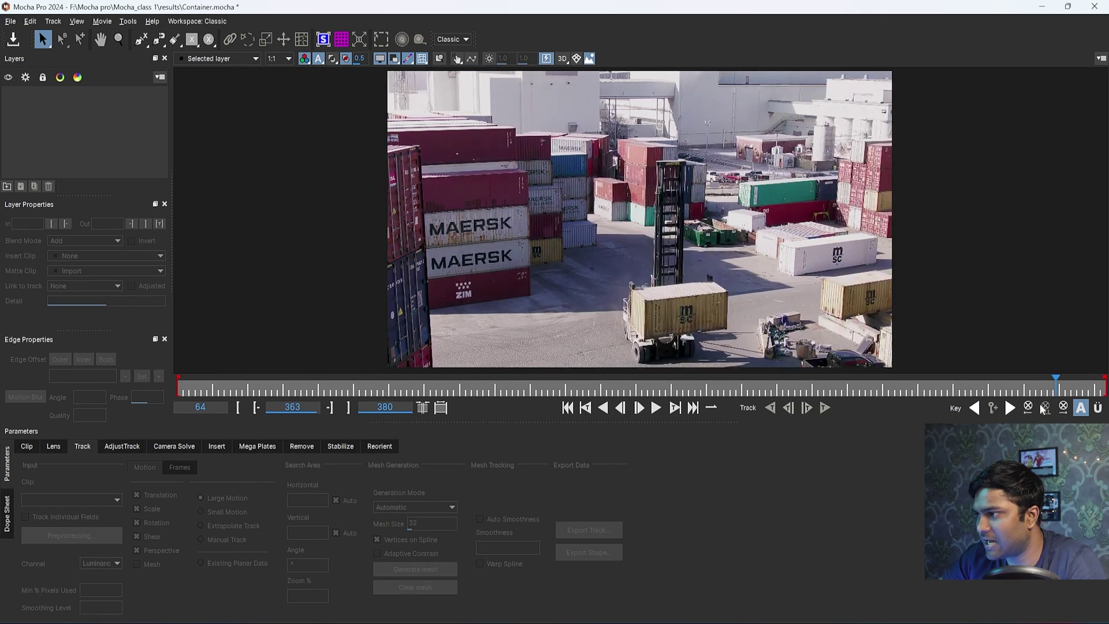
{"action": "left_click", "coordinate": [656, 407]}
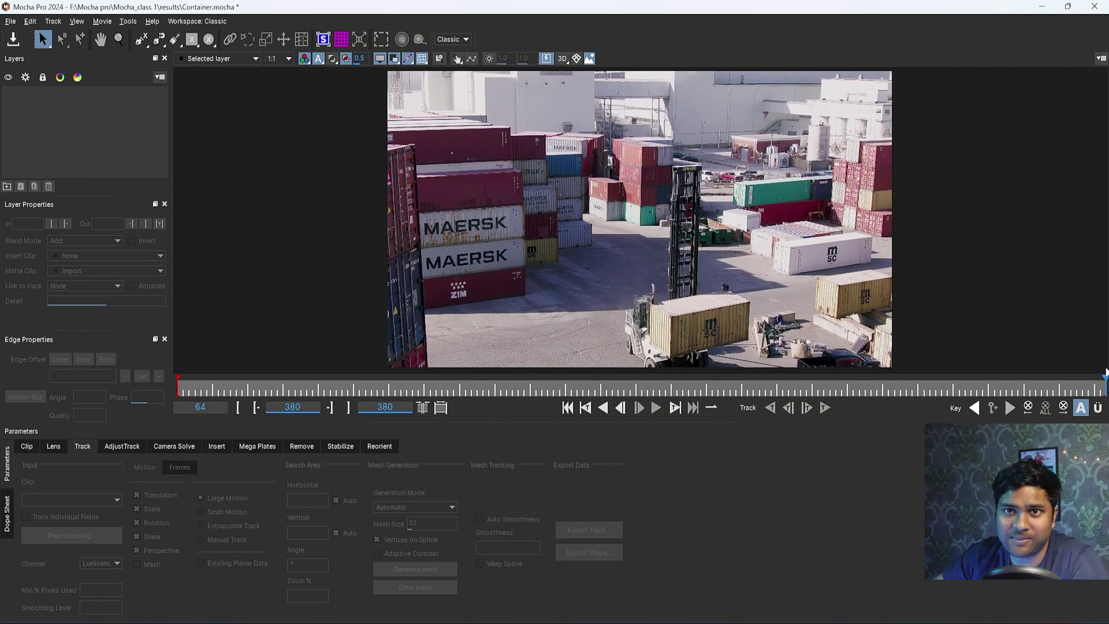
{"action": "left_click", "coordinate": [710, 408]}
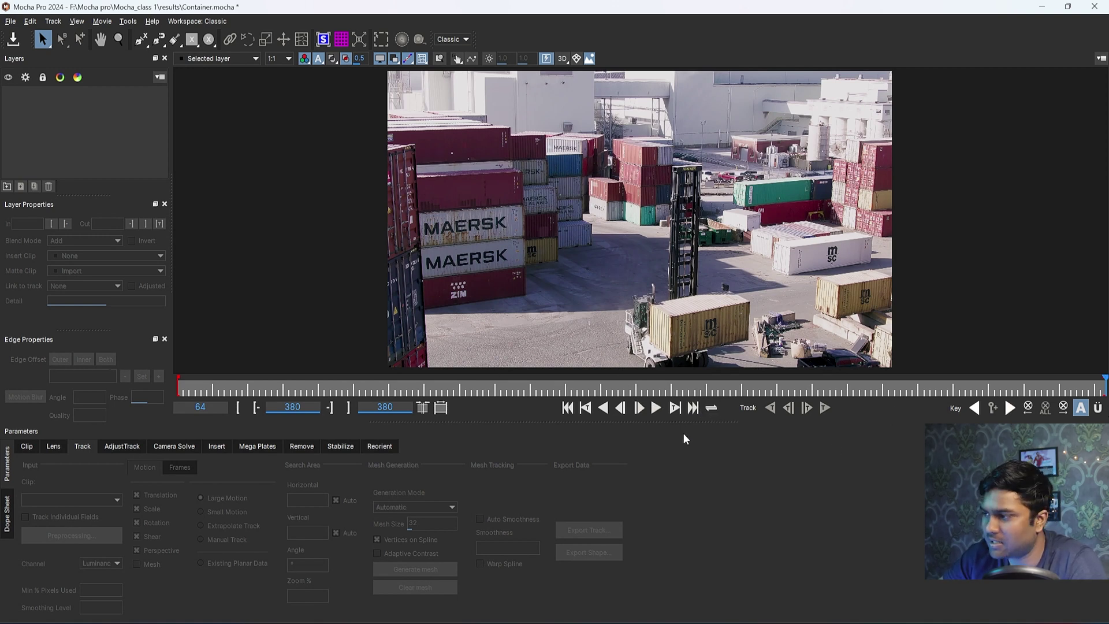
{"action": "left_click", "coordinate": [711, 408]}
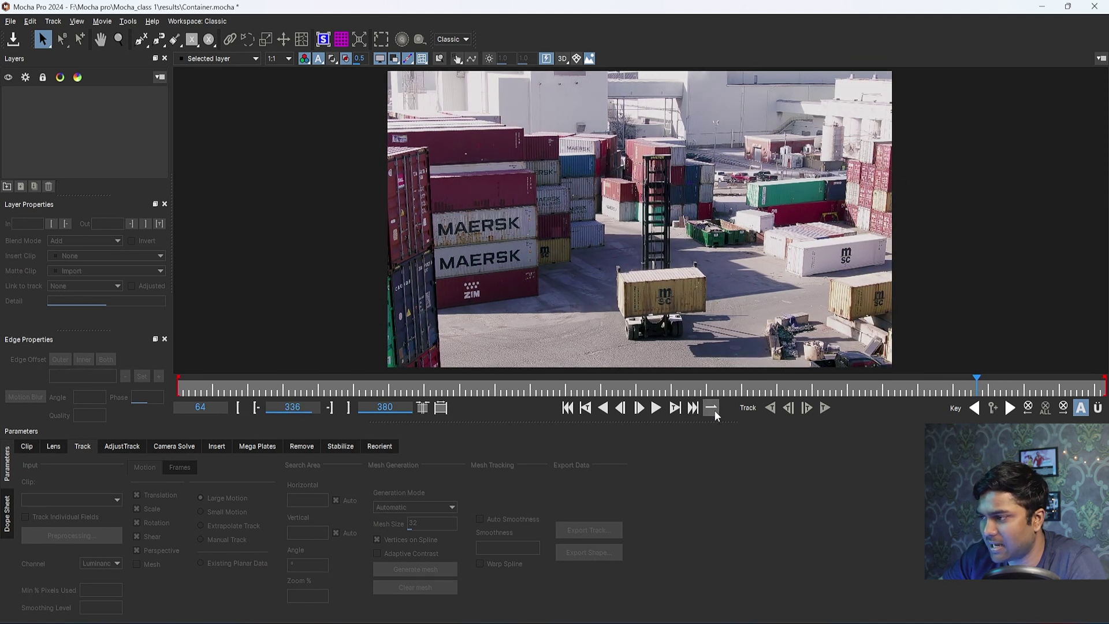
{"action": "left_click", "coordinate": [656, 408]}
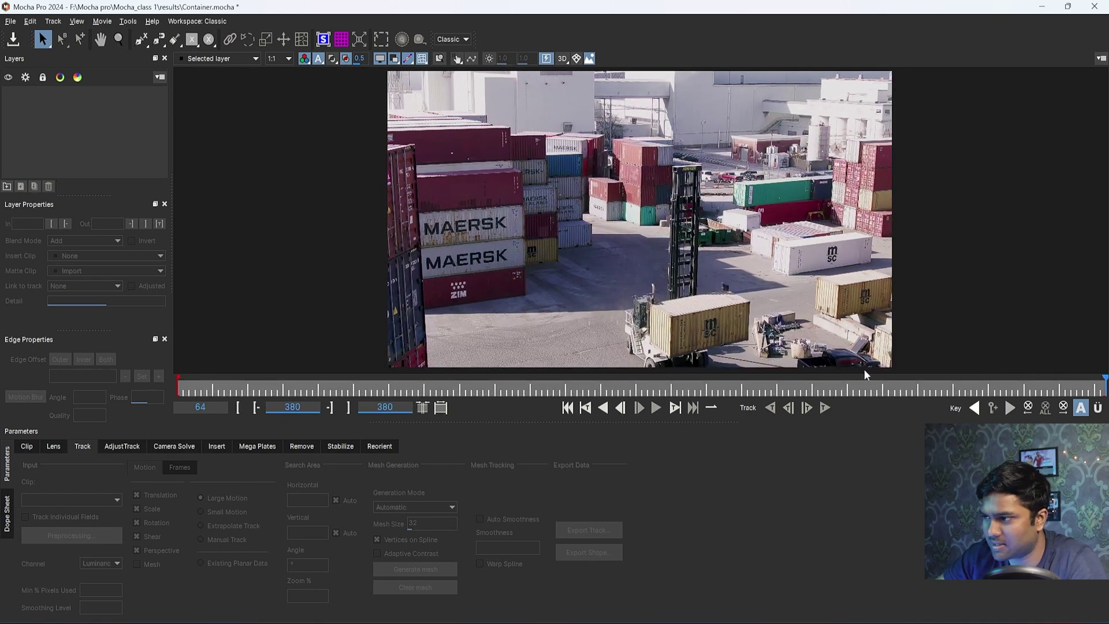
- Scrub the timeline back to frame 82 and forward to frame 191
{"action": "left_click_drag", "start_coordinate": [1077, 385], "coordinate": [231, 407]}
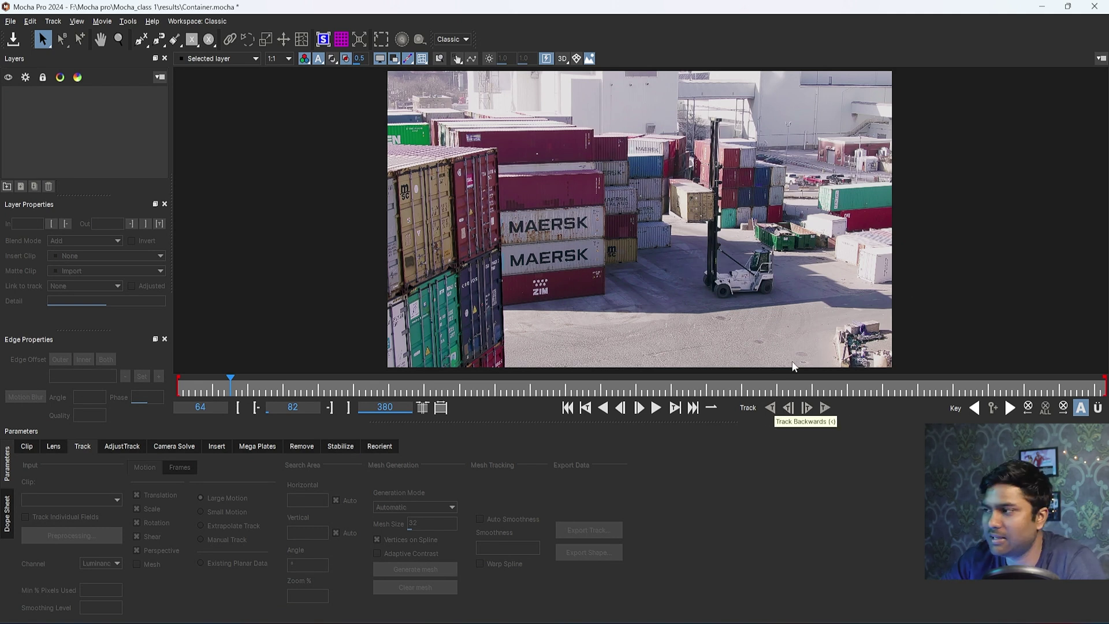
{"action": "left_click_drag", "start_coordinate": [250, 391], "coordinate": [550, 390]}
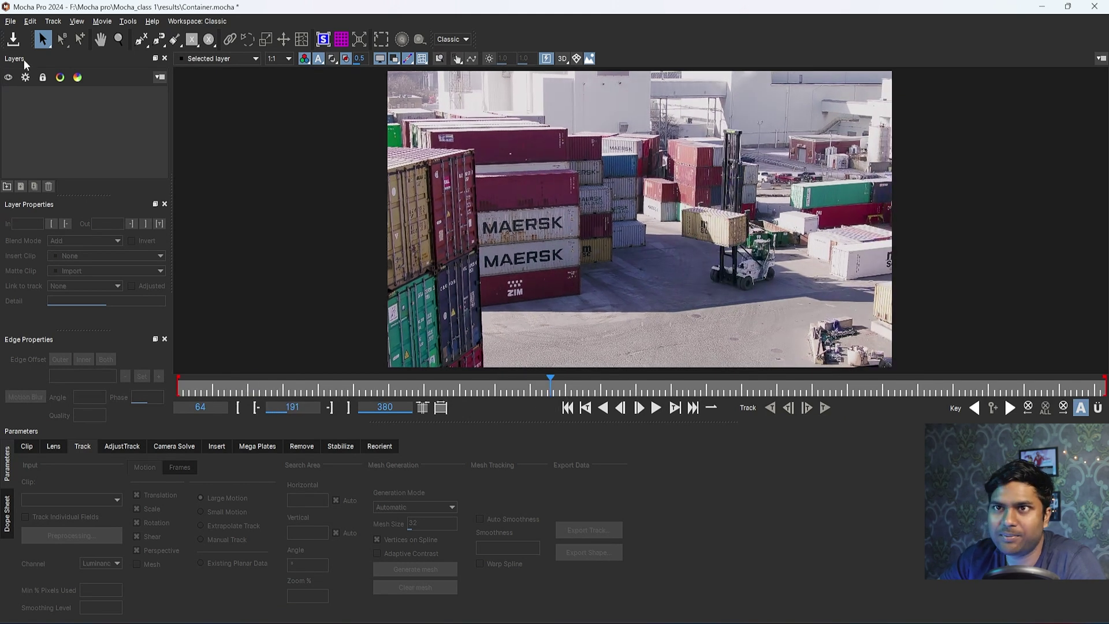
{"action": "left_click", "coordinate": [141, 39]}
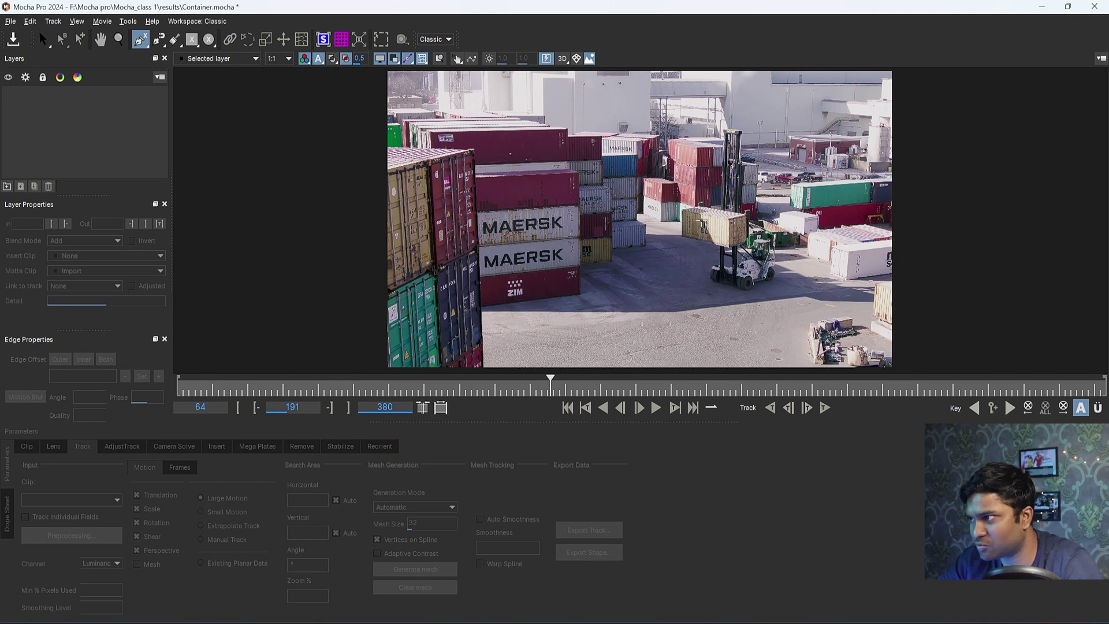
{"action": "left_click", "coordinate": [701, 193]}
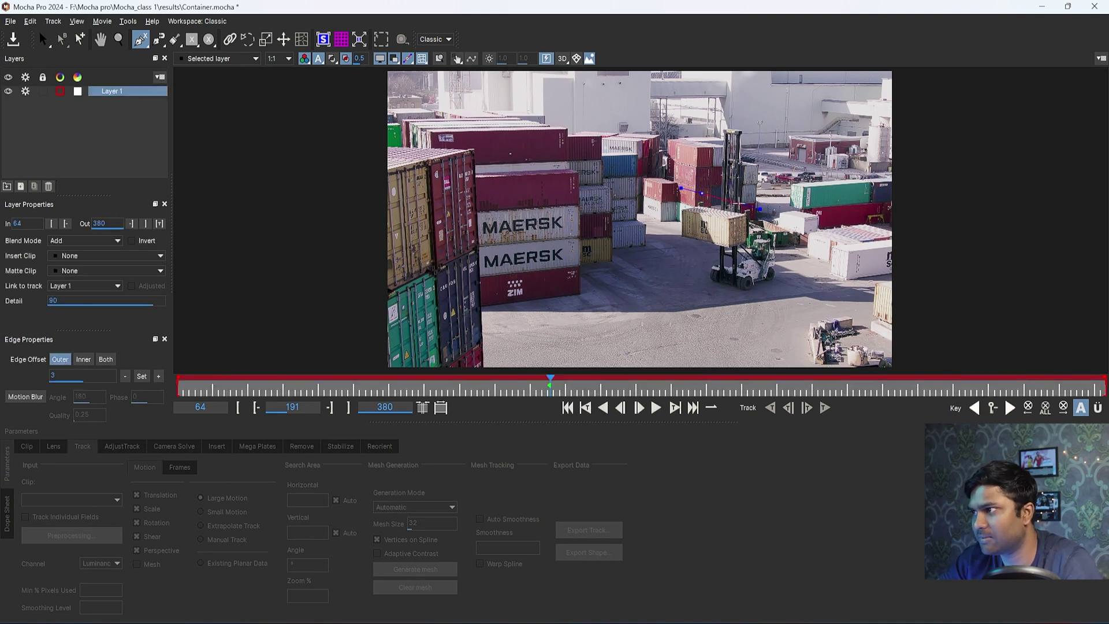
{"action": "key", "text": "ctrl+z"}
{"action": "left_click", "coordinate": [43, 39]}
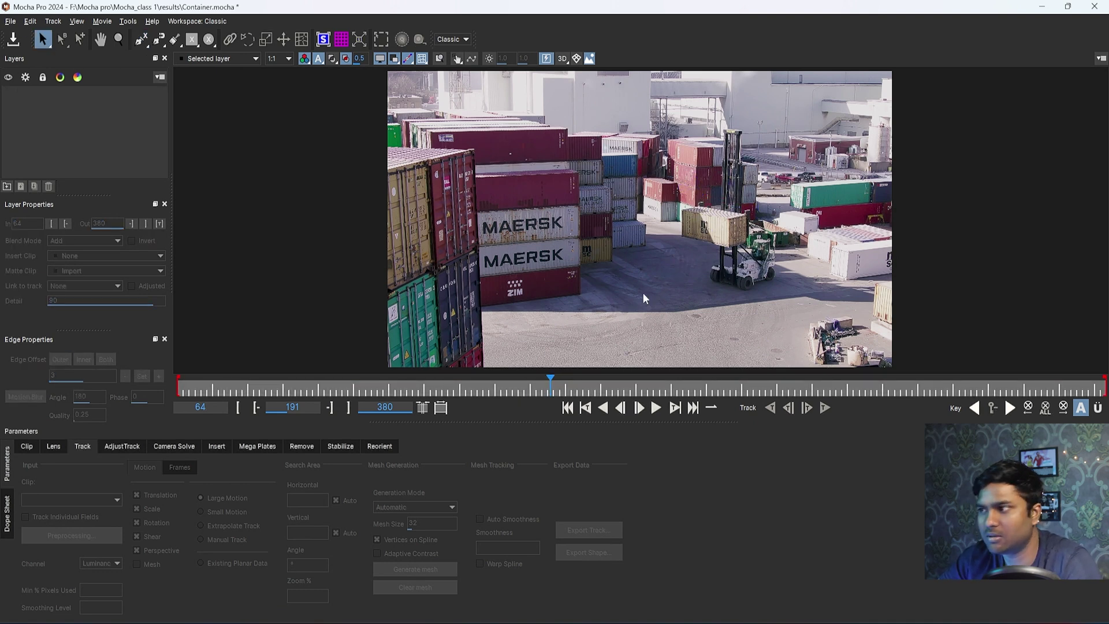
- Draw a closed X-spline around the long side of the yellow MSC container carried by the forklift at frame 191
{"action": "key", "text": "z"}
{"action": "left_click_drag", "start_coordinate": [722, 292], "coordinate": [687, 202]}
{"action": "key", "text": "x"}
{"action": "key", "text": "z"}
{"action": "left_click_drag", "start_coordinate": [686, 278], "coordinate": [684, 265]}
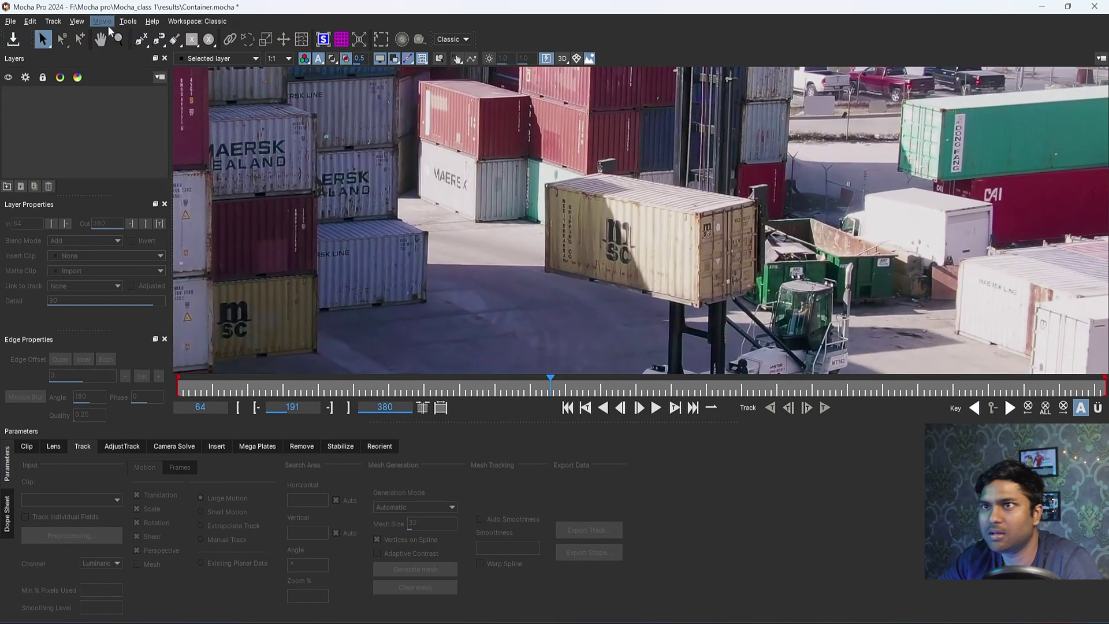
{"action": "left_click", "coordinate": [140, 40]}
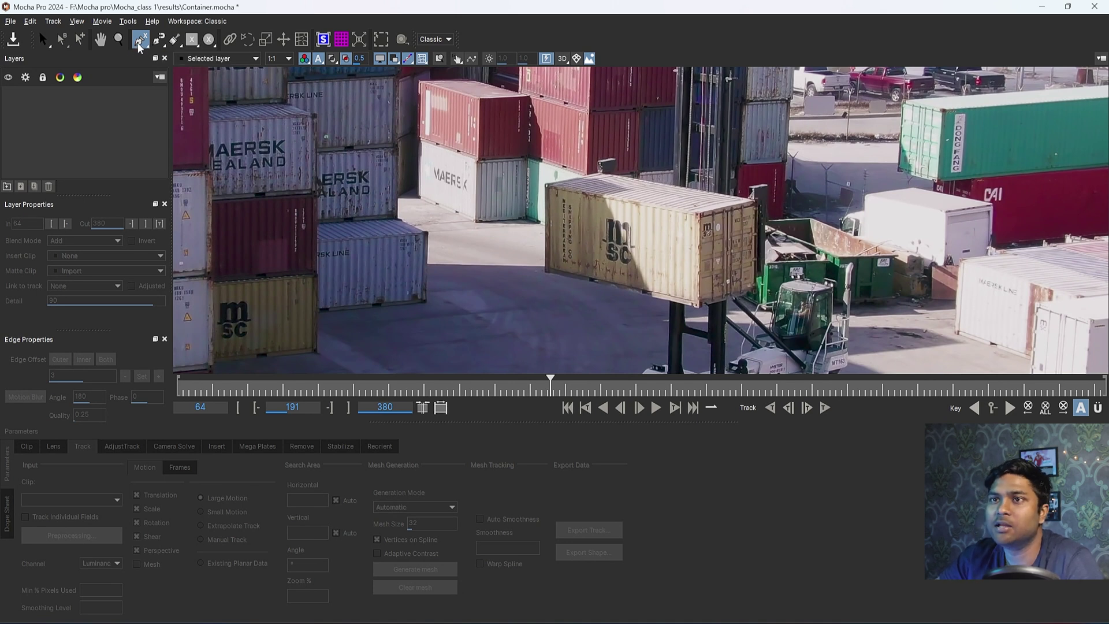
{"action": "left_click", "coordinate": [538, 172]}
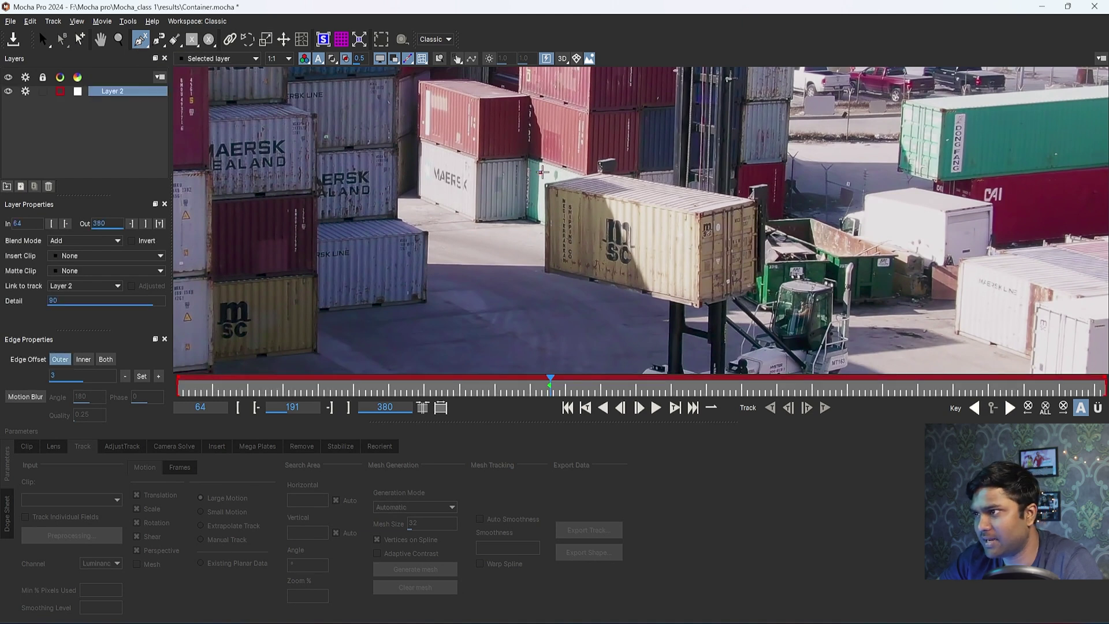
{"action": "left_click", "coordinate": [625, 182]}
{"action": "left_click", "coordinate": [702, 198]}
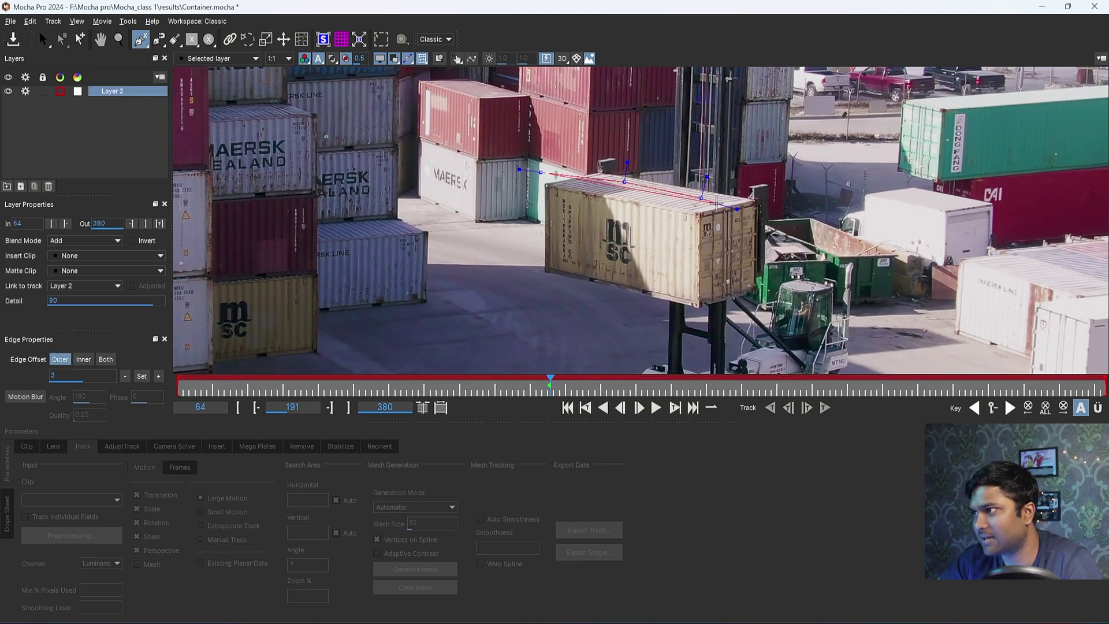
{"action": "left_click", "coordinate": [727, 231]}
{"action": "left_click", "coordinate": [729, 298]}
{"action": "left_click", "coordinate": [706, 323]}
{"action": "left_click", "coordinate": [528, 293]}
{"action": "left_click", "coordinate": [527, 268]}
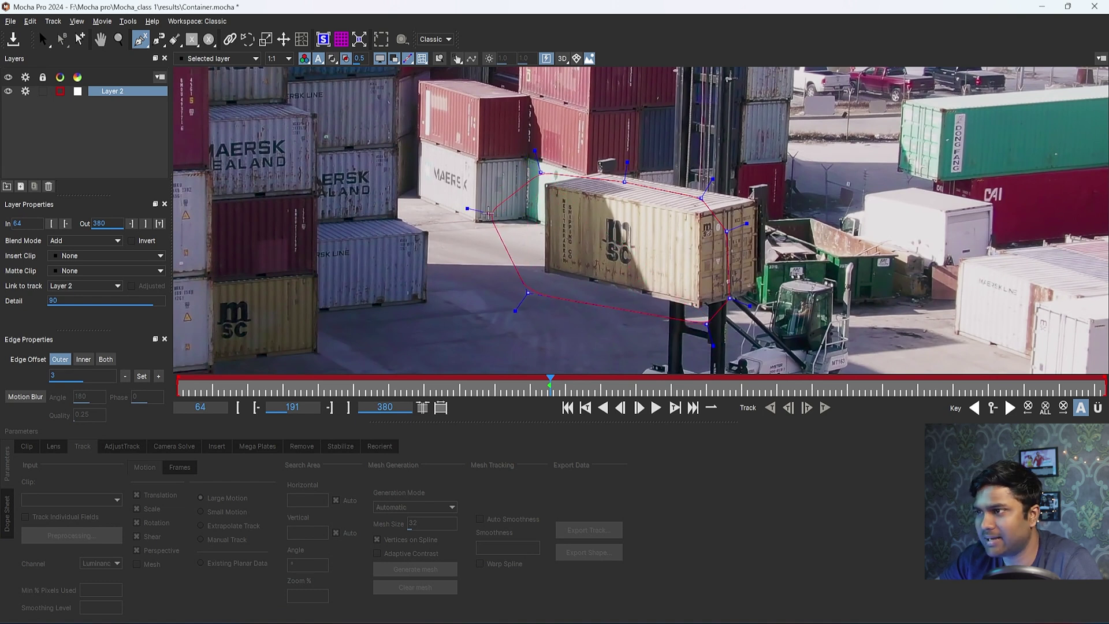
{"action": "right_click", "coordinate": [489, 214]}
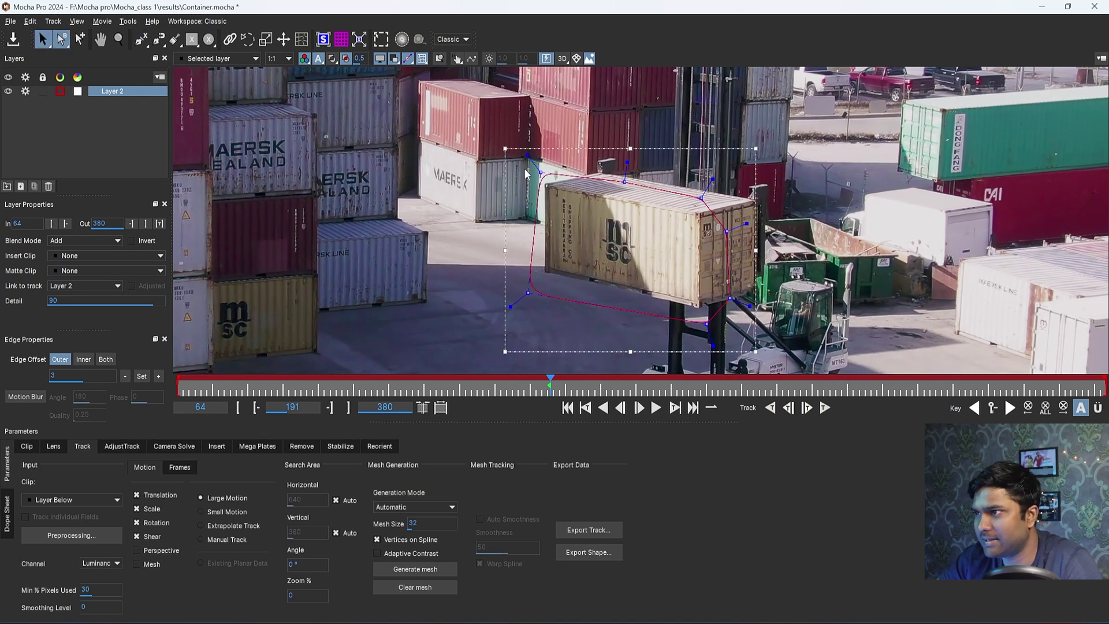
- Adjust the spline's corner points so the shape follows the container's long side with a small margin on the far end
{"action": "left_click_drag", "start_coordinate": [541, 172], "coordinate": [537, 167]}
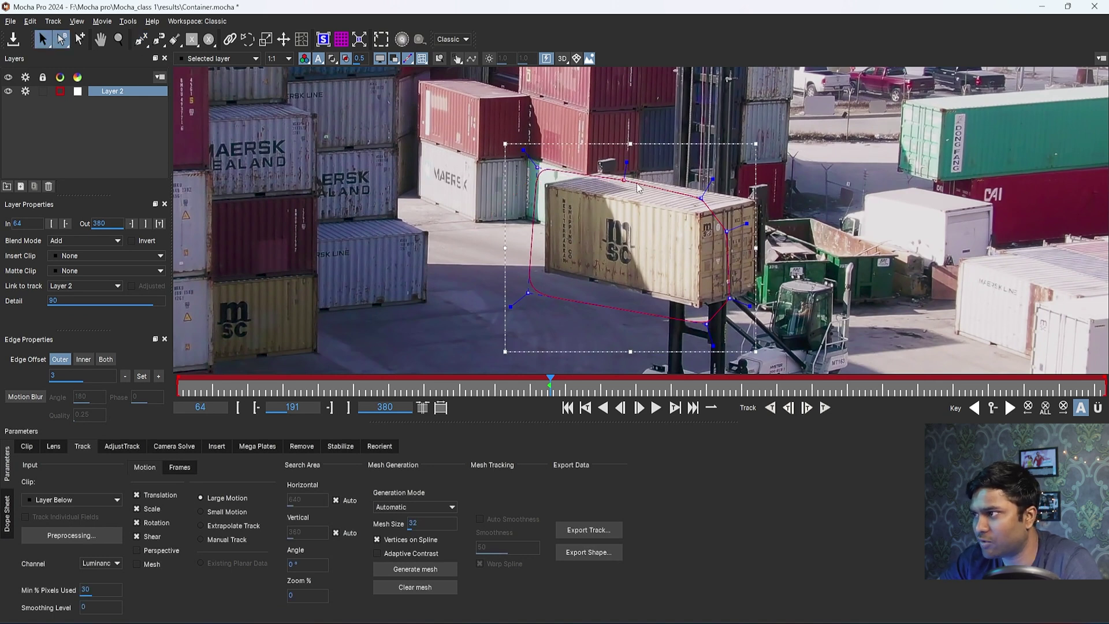
{"action": "left_click_drag", "start_coordinate": [701, 198], "coordinate": [714, 236]}
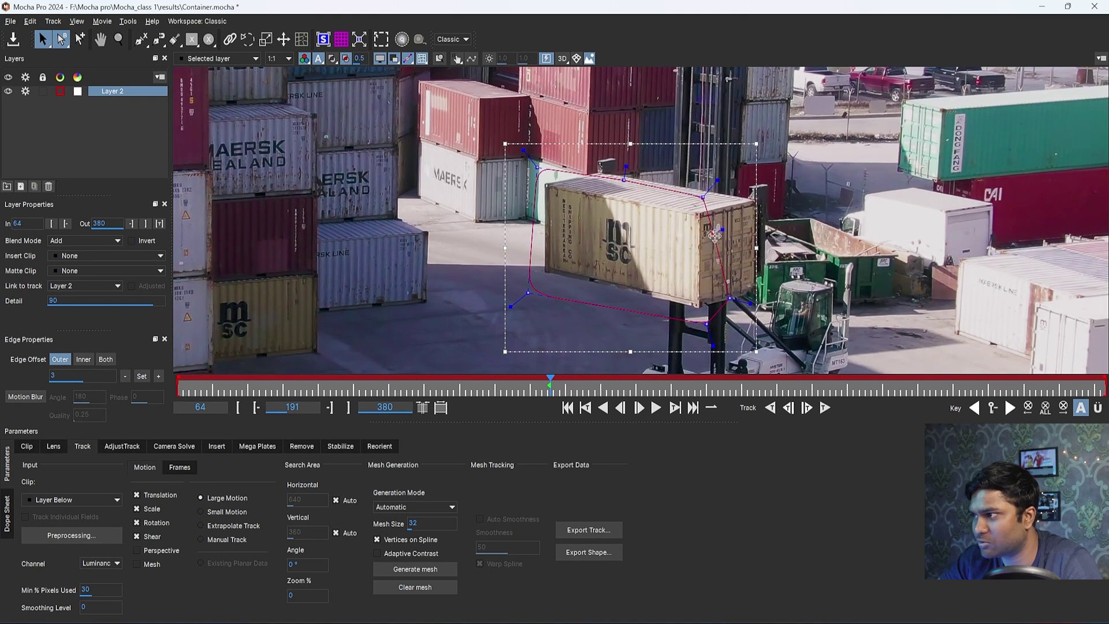
{"action": "left_click_drag", "start_coordinate": [729, 298], "coordinate": [709, 325]}
{"action": "left_click_drag", "start_coordinate": [529, 294], "coordinate": [530, 289]}
{"action": "left_click_drag", "start_coordinate": [536, 168], "coordinate": [532, 168]}
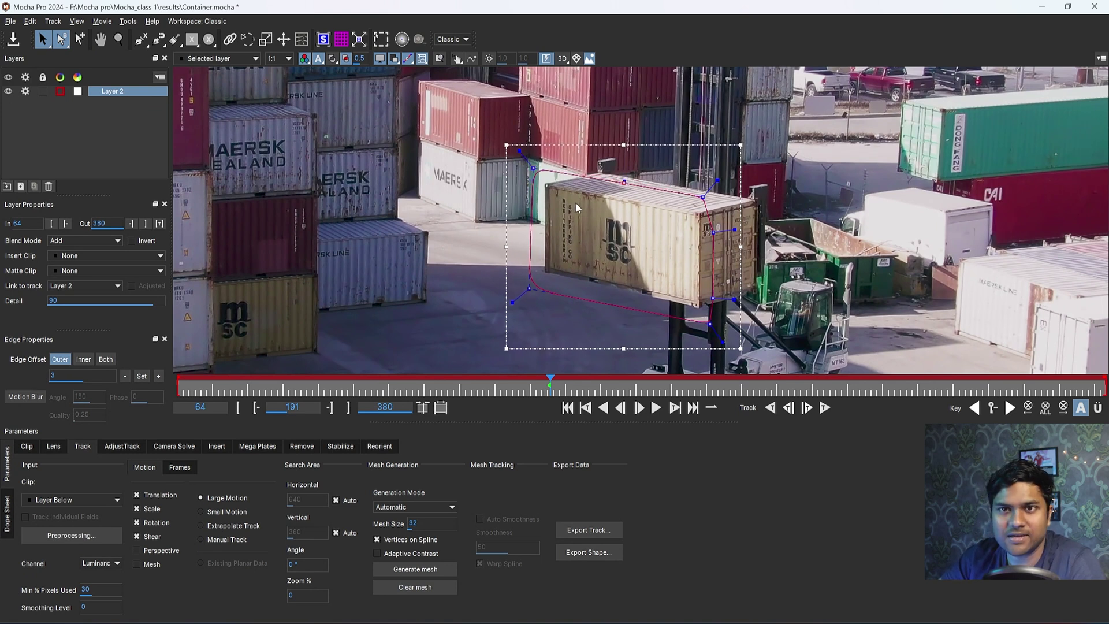
- Show the planar surface and fit its two left corners to the left corners of the container's long side
{"action": "left_click", "coordinate": [324, 40]}
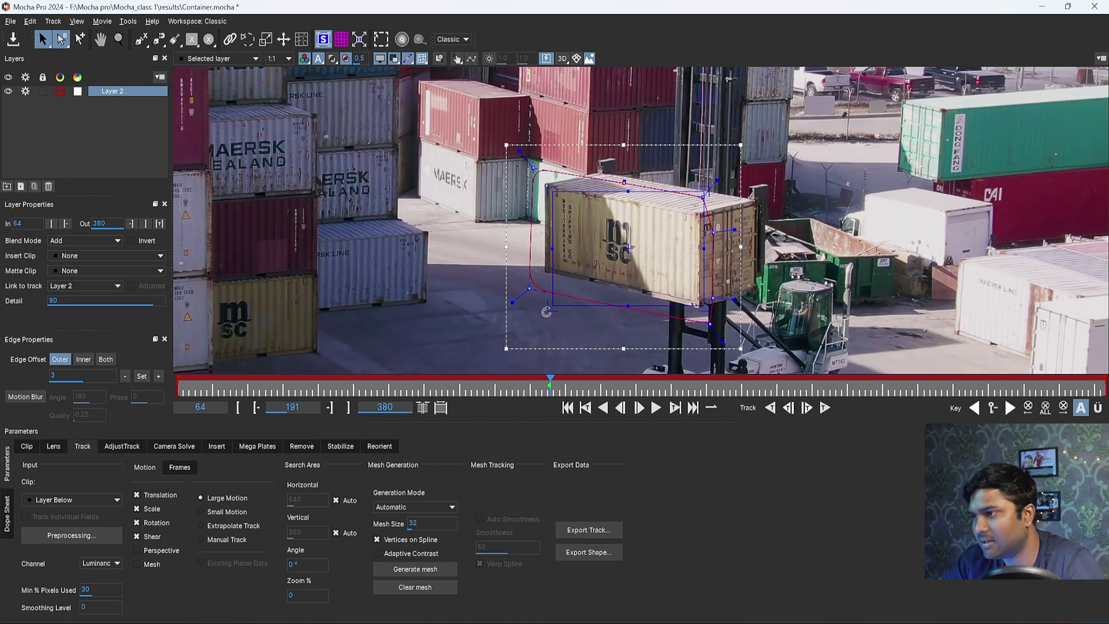
{"action": "left_click_drag", "start_coordinate": [553, 306], "coordinate": [542, 269]}
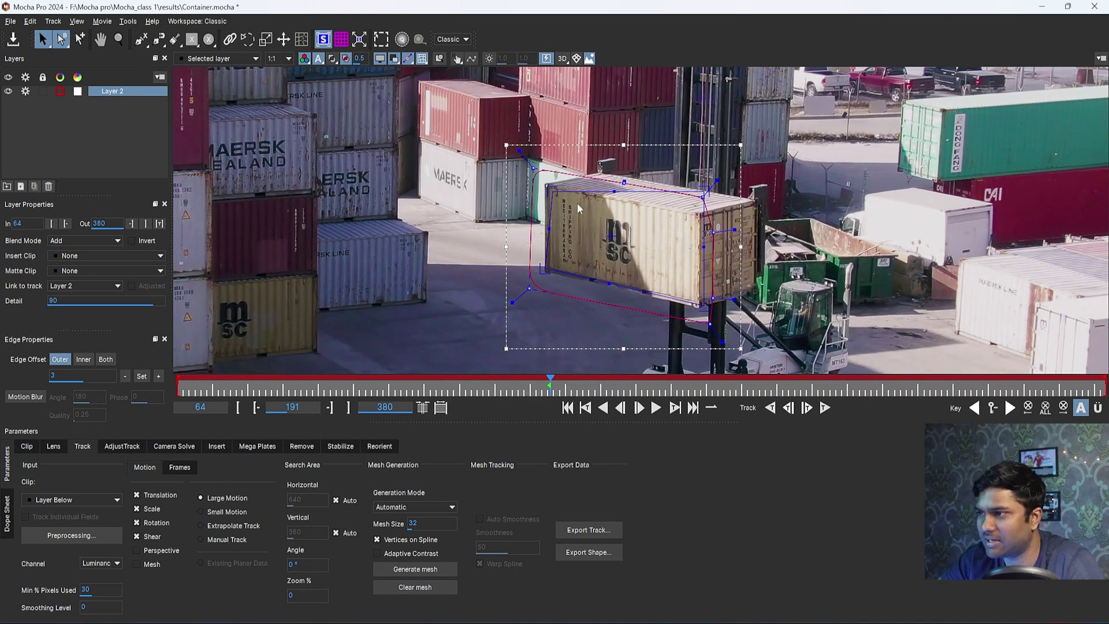
{"action": "left_click_drag", "start_coordinate": [547, 273], "coordinate": [548, 270]}
{"action": "left_click_drag", "start_coordinate": [556, 195], "coordinate": [550, 191]}
{"action": "scroll", "coordinate": [550, 190], "scroll_direction": "up", "scroll_amount": 6}
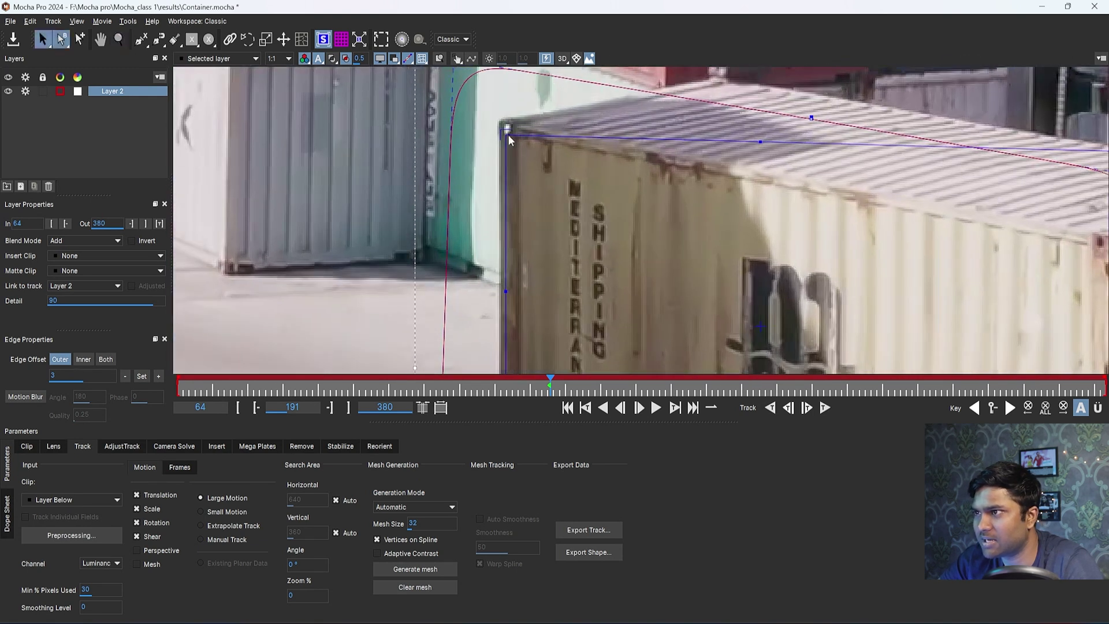
{"action": "left_click_drag", "start_coordinate": [506, 128], "coordinate": [504, 128]}
- Fit the planar surface's lower right corner to the matching corner of the container's long side
{"action": "key", "text": "z"}
{"action": "left_click_drag", "start_coordinate": [837, 186], "coordinate": [687, 215]}
{"action": "key", "text": "x"}
{"action": "key", "text": "s"}
{"action": "left_click_drag", "start_coordinate": [796, 163], "coordinate": [828, 224]}
{"action": "key", "text": "z"}
{"action": "key", "text": "x"}
{"action": "key", "text": "z"}
{"action": "left_click_drag", "start_coordinate": [828, 224], "coordinate": [785, 152]}
{"action": "left_click_drag", "start_coordinate": [743, 275], "coordinate": [730, 275]}
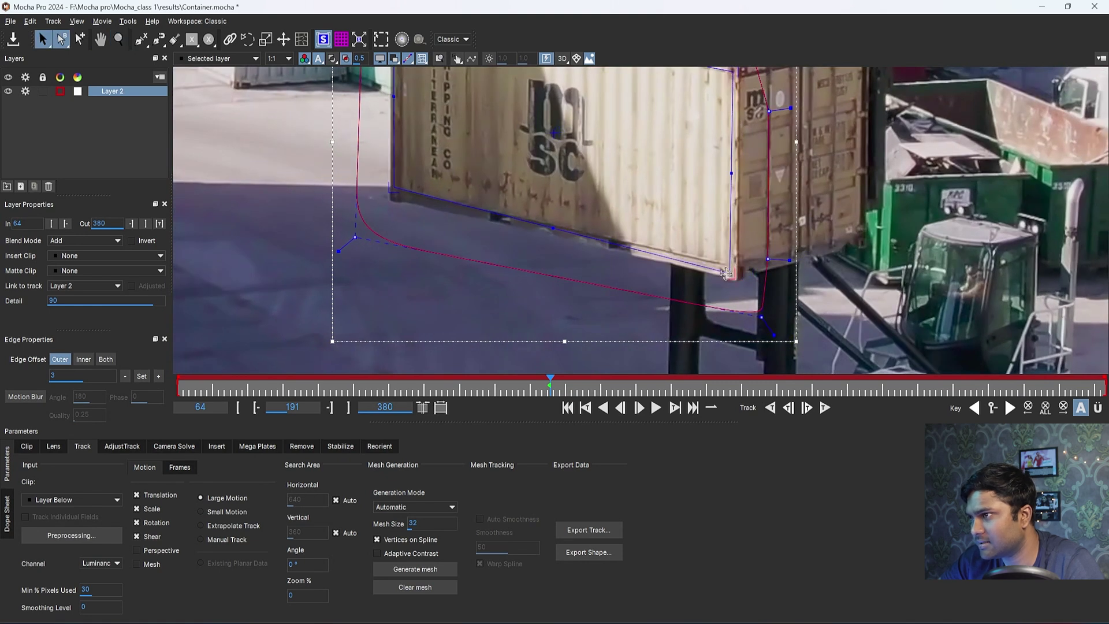
- Select all of the spline's control points and track Layer 2 forwards from frame 191 to about frame 228
{"action": "key", "text": "z"}
{"action": "left_click_drag", "start_coordinate": [462, 194], "coordinate": [620, 202]}
{"action": "key", "text": "x"}
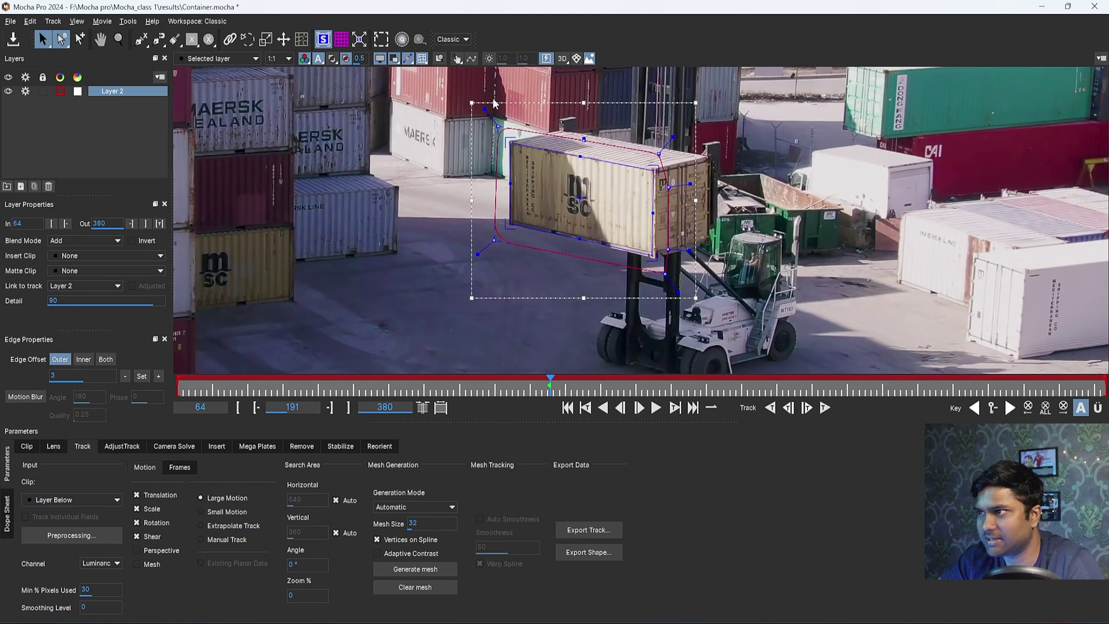
{"action": "left_click_drag", "start_coordinate": [433, 100], "coordinate": [751, 353]}
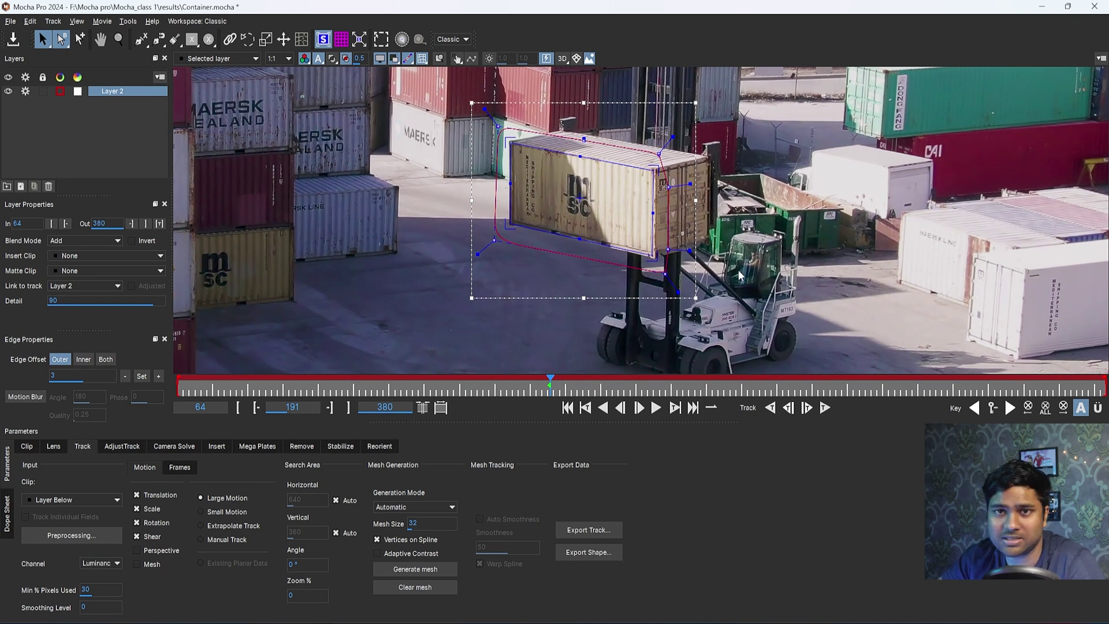
{"action": "left_click", "coordinate": [826, 408]}
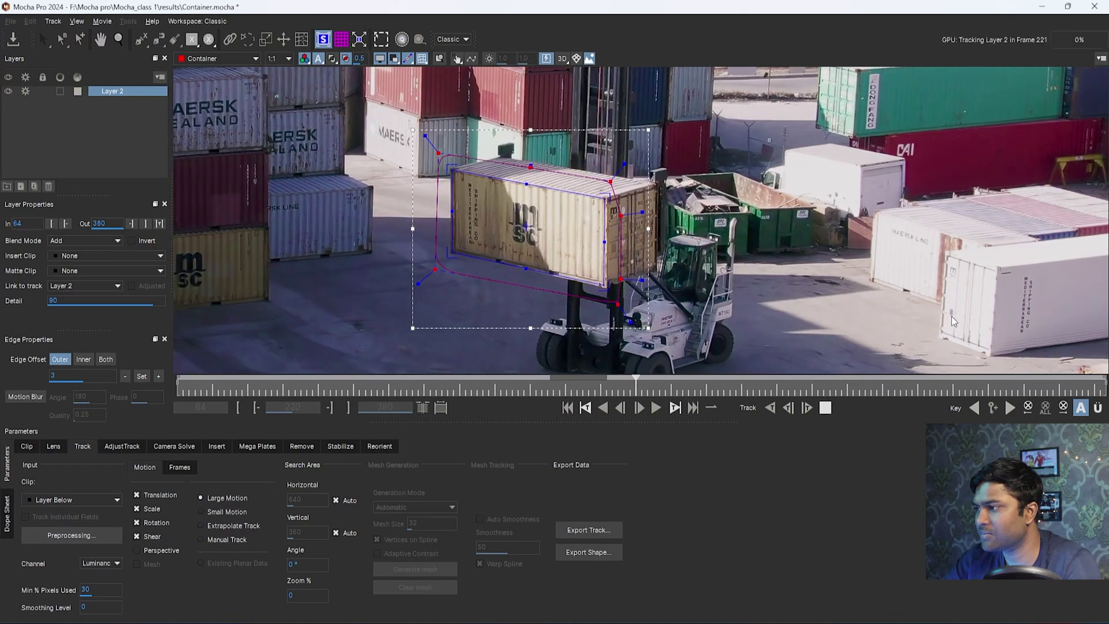
{"action": "left_click", "coordinate": [824, 408]}
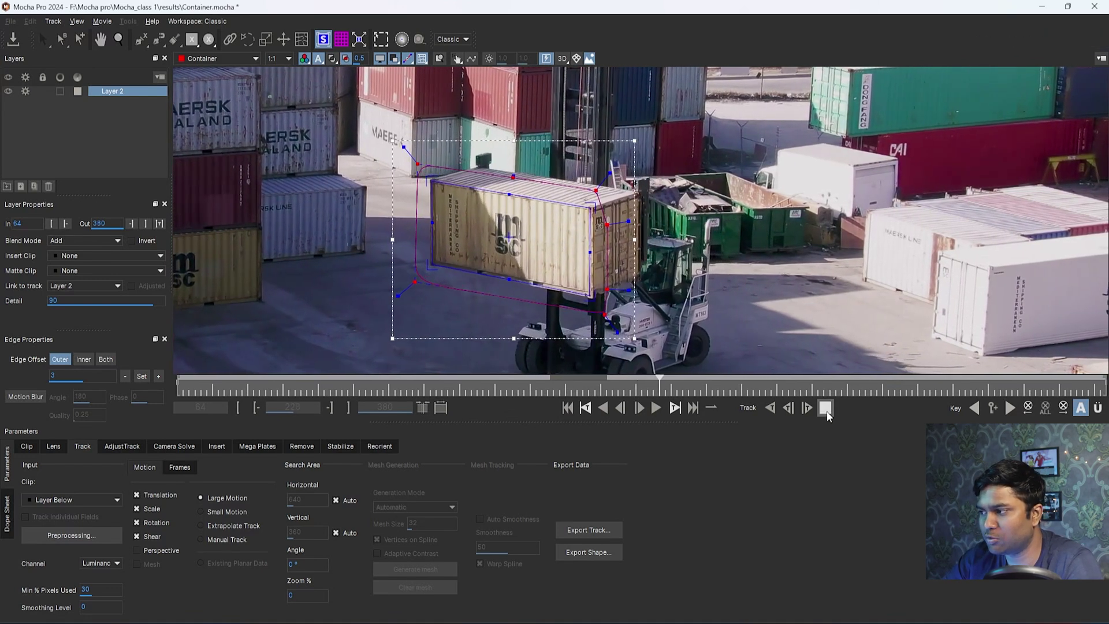
- Scrub and play back the tracked frames to check how the spline and planar surface follow the container's long side
{"action": "left_click_drag", "start_coordinate": [662, 389], "coordinate": [623, 395]}
{"action": "left_click", "coordinate": [607, 407]}
{"action": "left_click", "coordinate": [591, 387]}
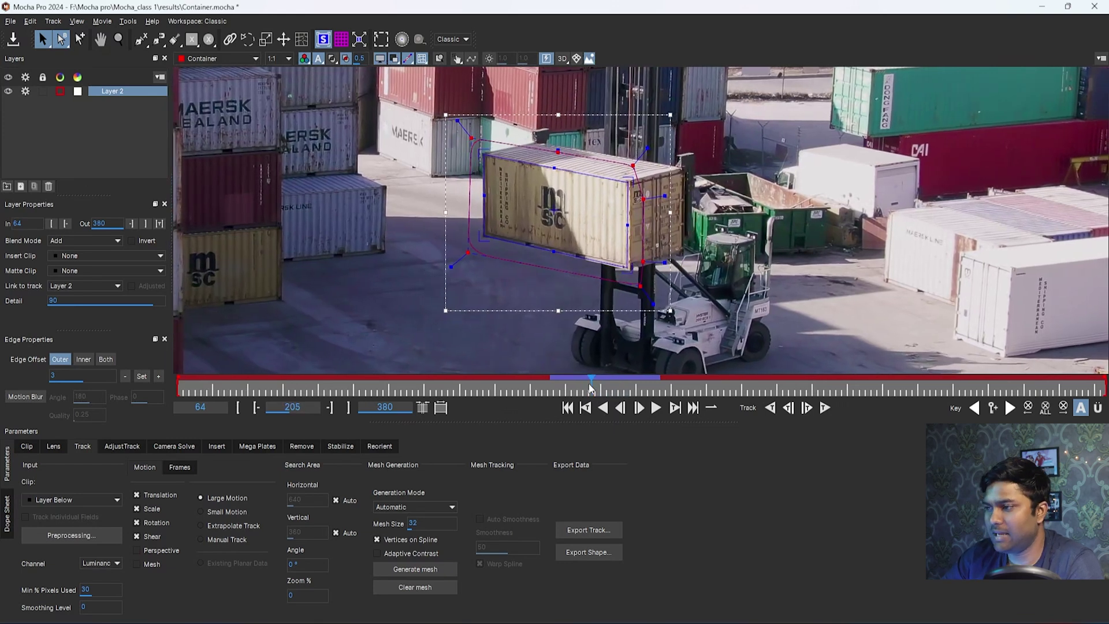
{"action": "left_click_drag", "start_coordinate": [591, 389], "coordinate": [628, 394]}
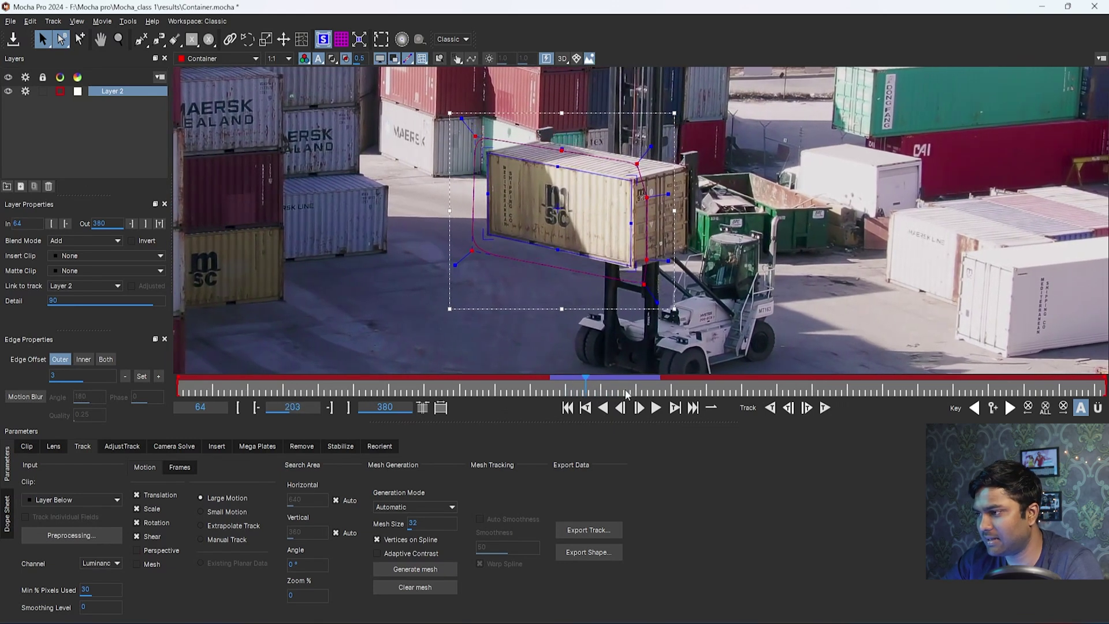
{"action": "left_click", "coordinate": [656, 409]}
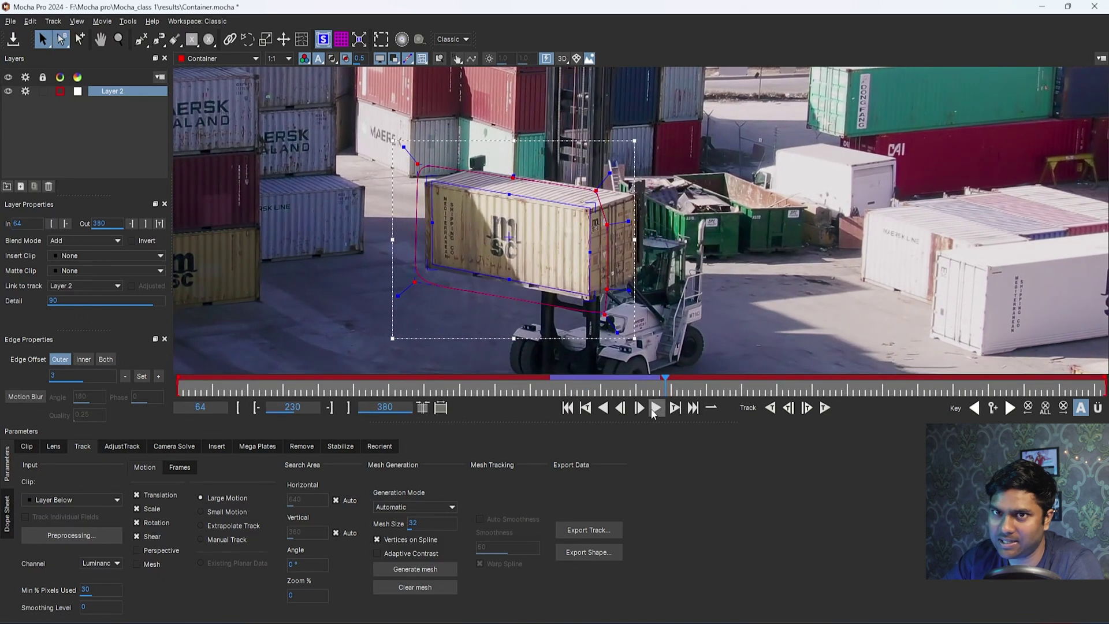
{"action": "left_click", "coordinate": [656, 408]}
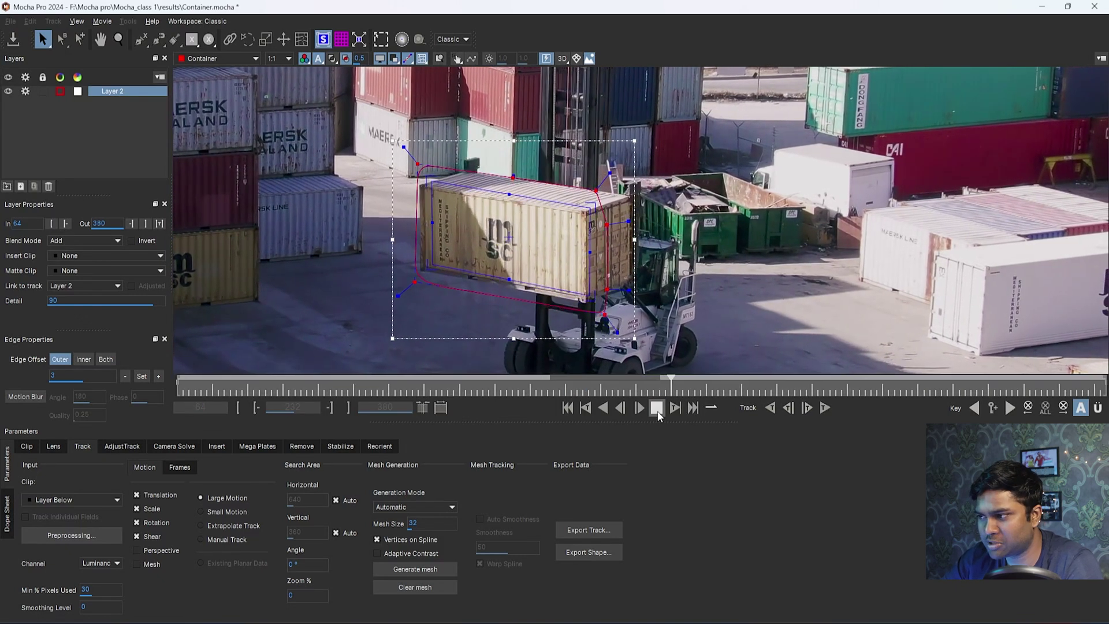
{"action": "left_click_drag", "start_coordinate": [694, 382], "coordinate": [580, 390]}
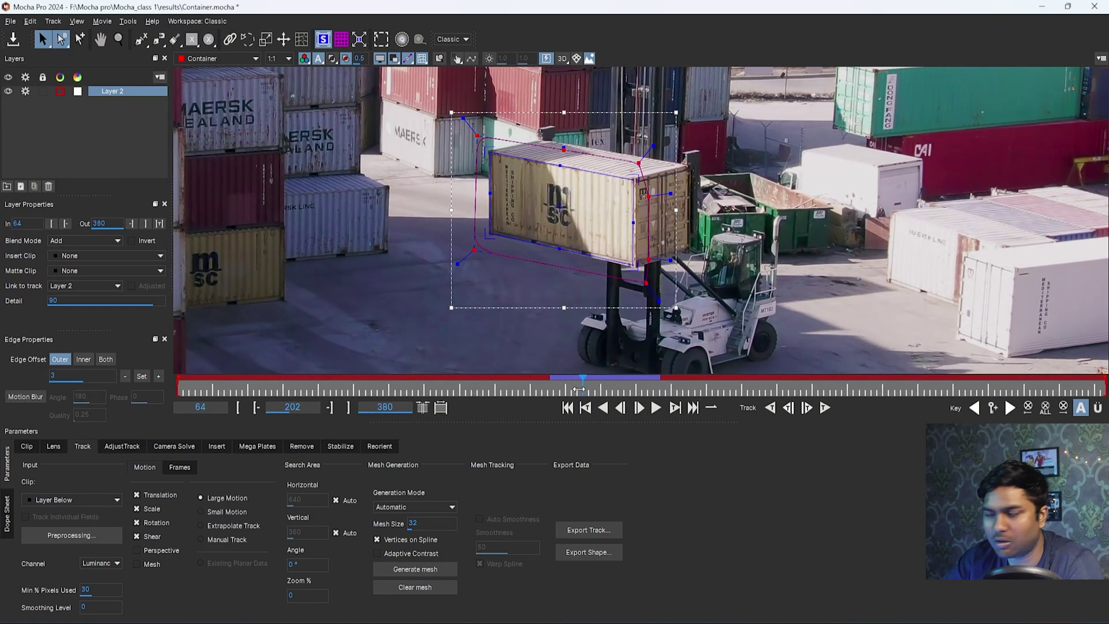
- Track Layer 2 forwards again from frame 202, and track it backwards from frame 214
{"action": "left_click", "coordinate": [826, 408]}
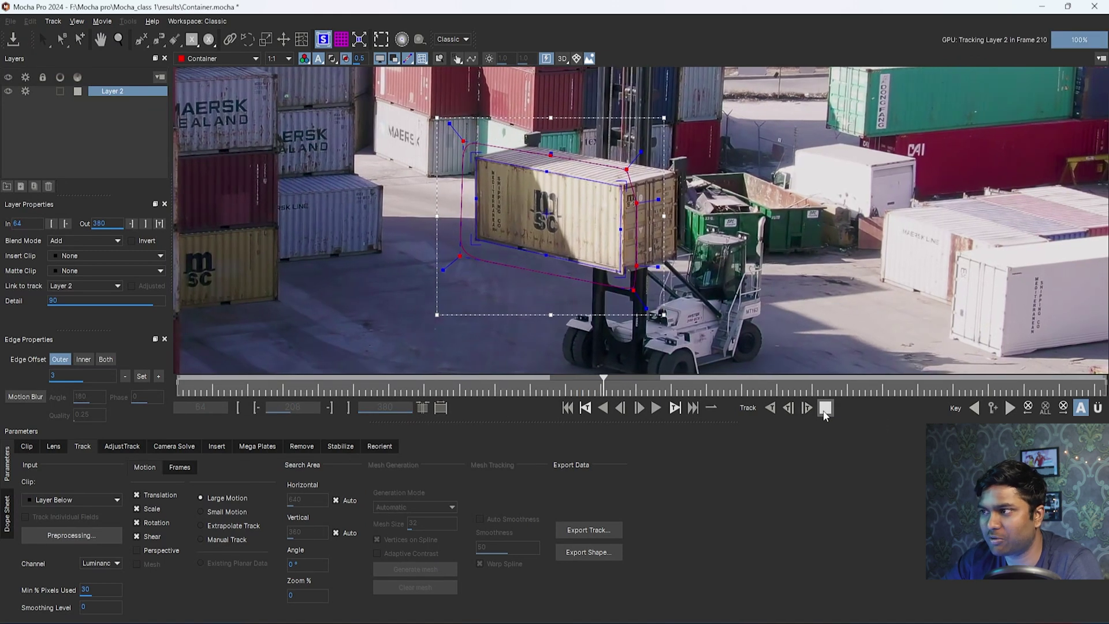
{"action": "left_click", "coordinate": [825, 408]}
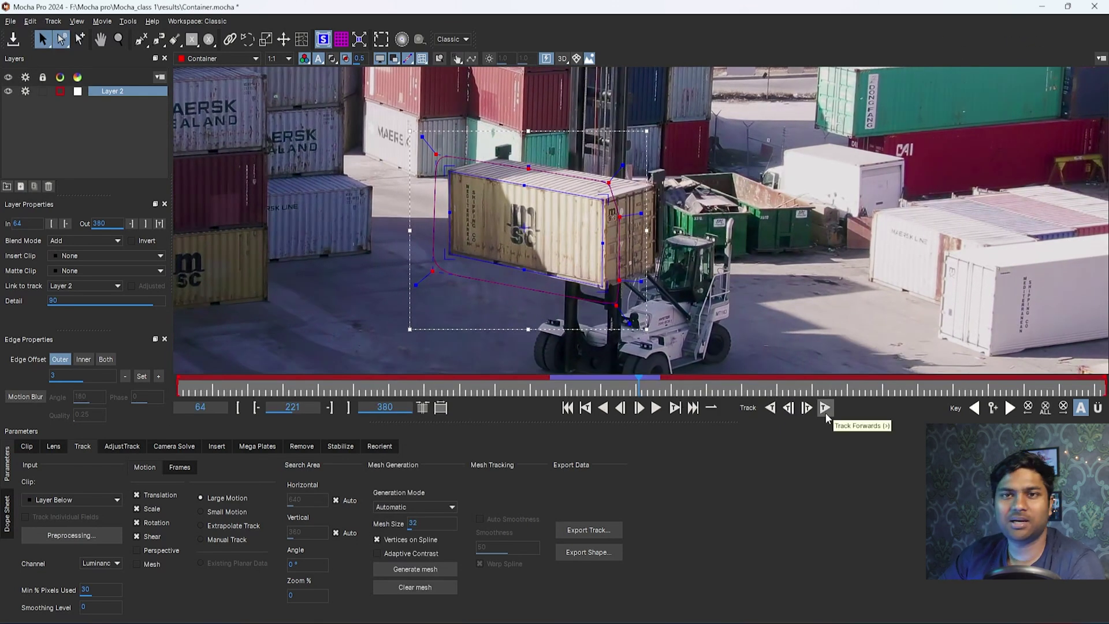
{"action": "left_click", "coordinate": [659, 390]}
{"action": "left_click_drag", "start_coordinate": [661, 391], "coordinate": [616, 392]}
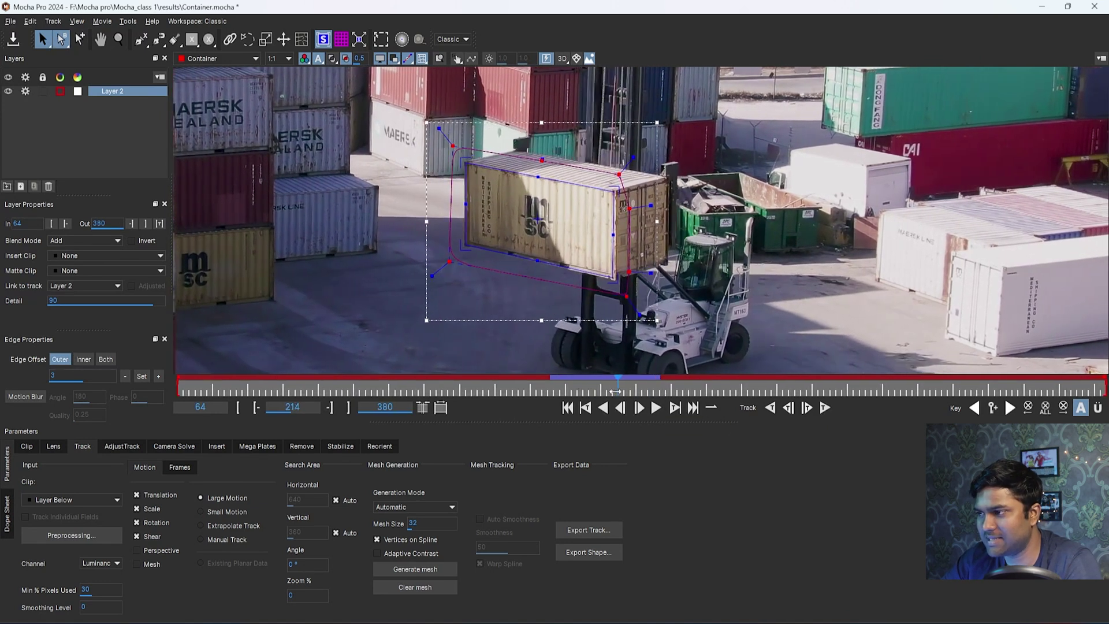
{"action": "left_click", "coordinate": [771, 409]}
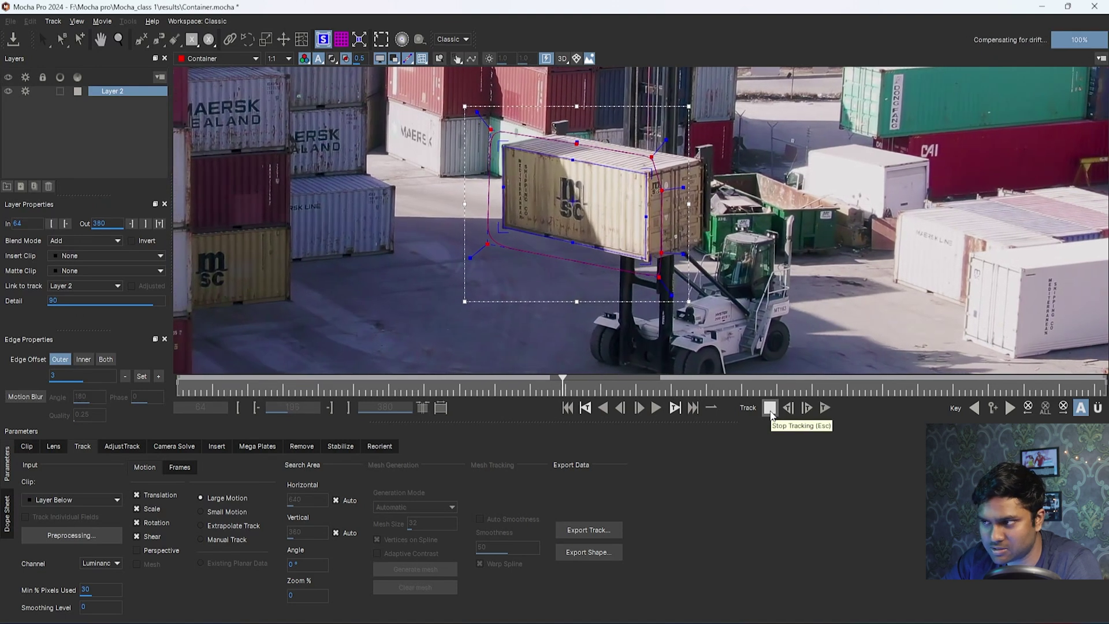
{"action": "left_click", "coordinate": [770, 409]}
{"action": "left_click_drag", "start_coordinate": [549, 388], "coordinate": [621, 394]}
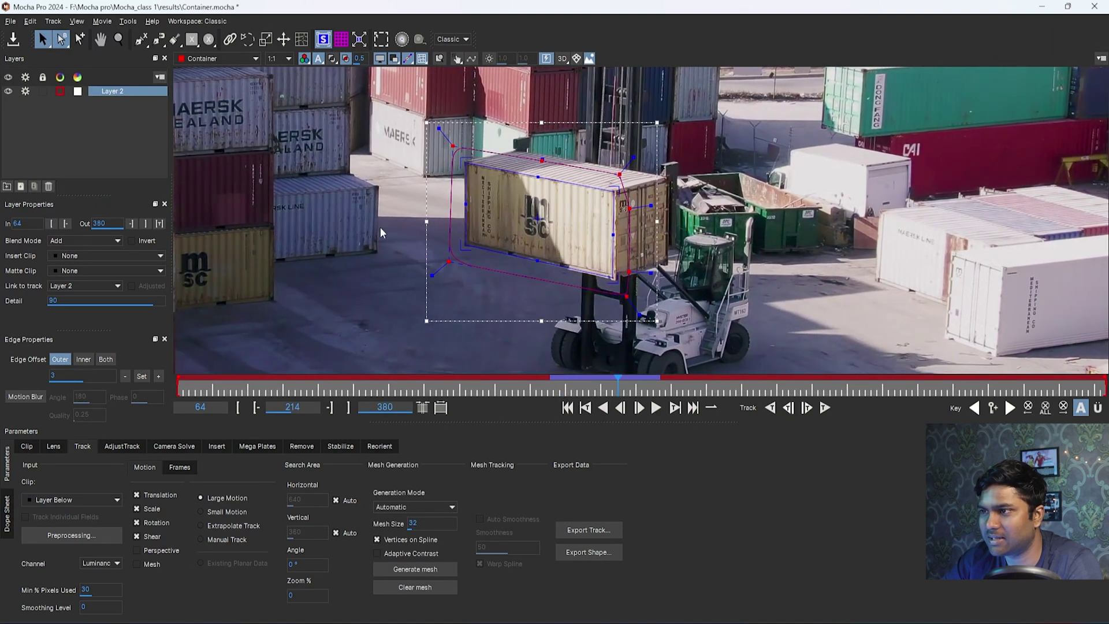
- Reselect Layer 2 and toggle the planar surface's display off and back on to compare it with the container
{"action": "left_click", "coordinate": [379, 126]}
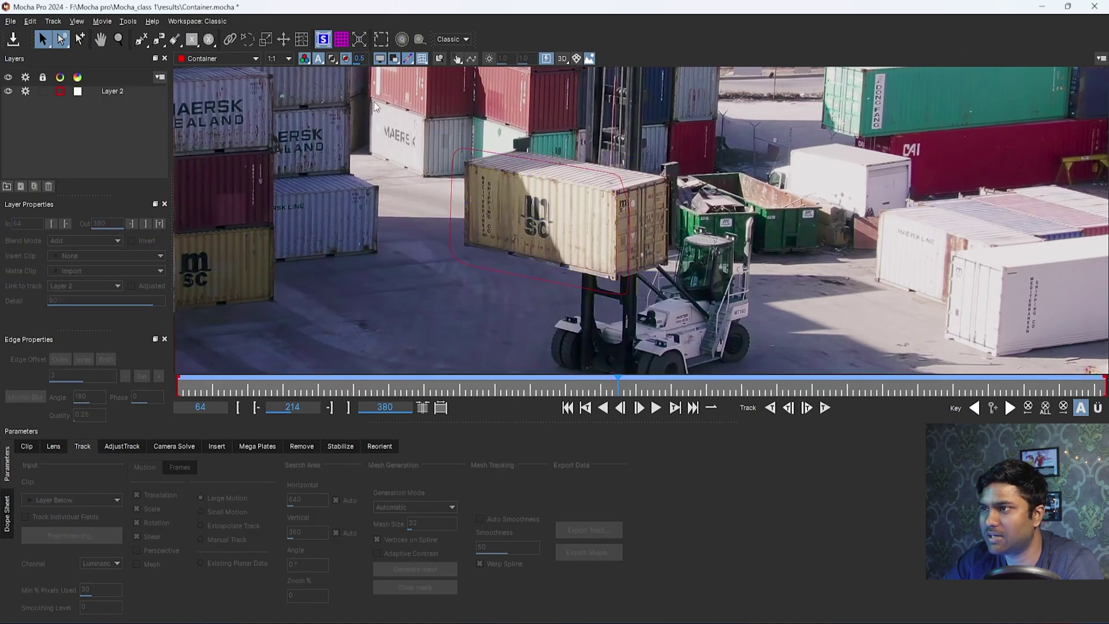
{"action": "left_click", "coordinate": [629, 259]}
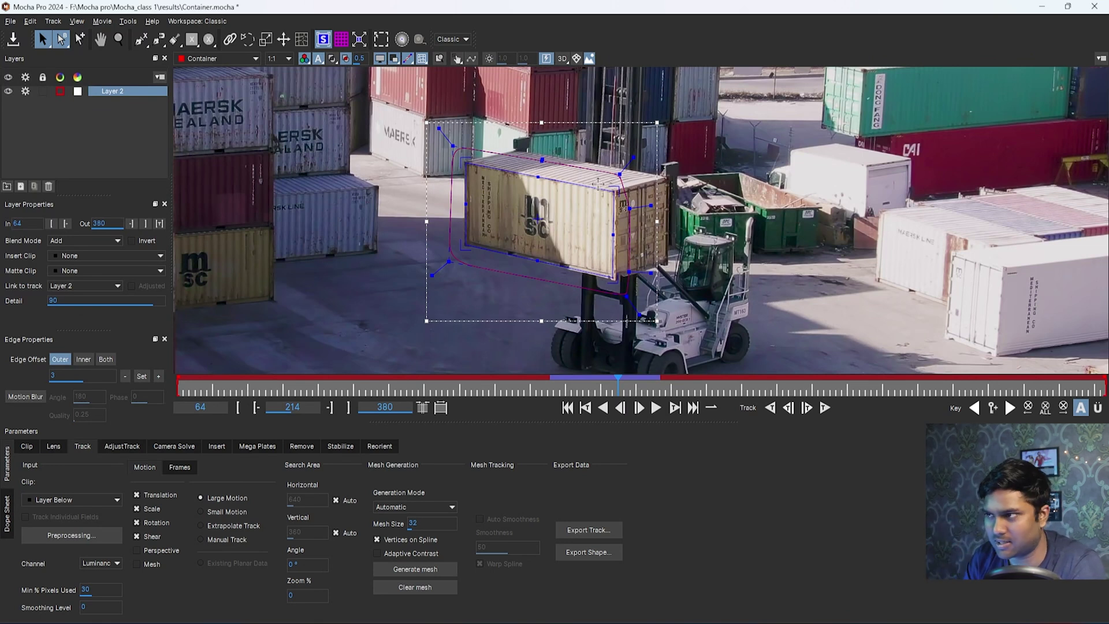
{"action": "left_click", "coordinate": [330, 40]}
{"action": "left_click", "coordinate": [330, 40]}
{"action": "left_click", "coordinate": [330, 39]}
{"action": "left_click", "coordinate": [330, 40]}
{"action": "left_click", "coordinate": [329, 39]}
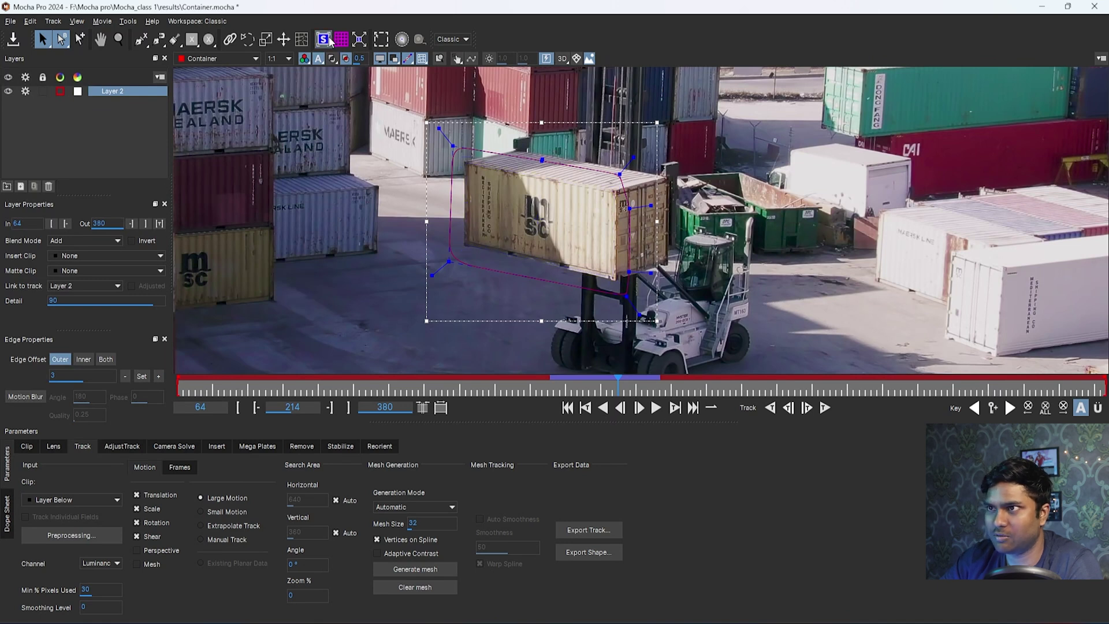
- Show the planar grid and play back the tracked frames to check its perspective against the container's long side
{"action": "left_click", "coordinate": [341, 40]}
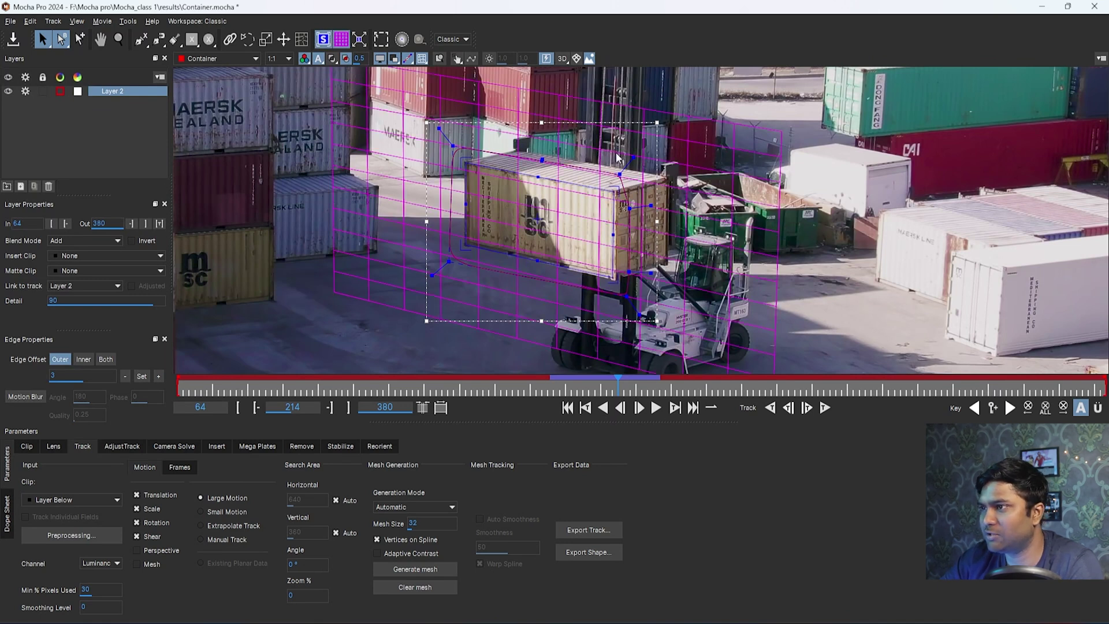
{"action": "left_click_drag", "start_coordinate": [618, 388], "coordinate": [554, 390]}
{"action": "left_click", "coordinate": [654, 409]}
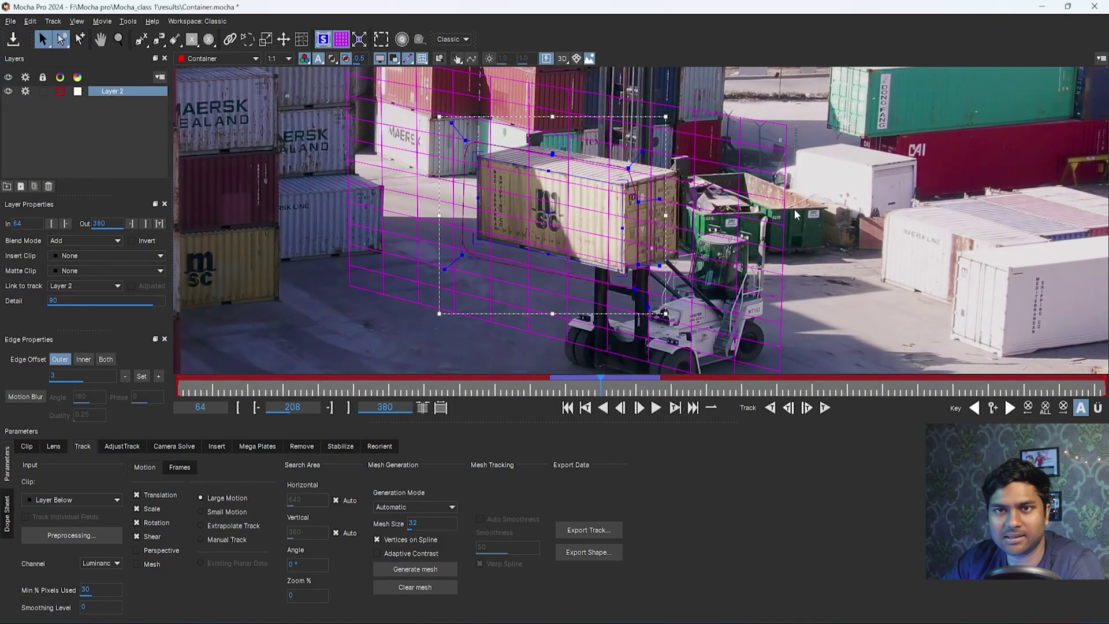
{"action": "left_click_drag", "start_coordinate": [601, 388], "coordinate": [571, 395]}
{"action": "left_click", "coordinate": [651, 408]}
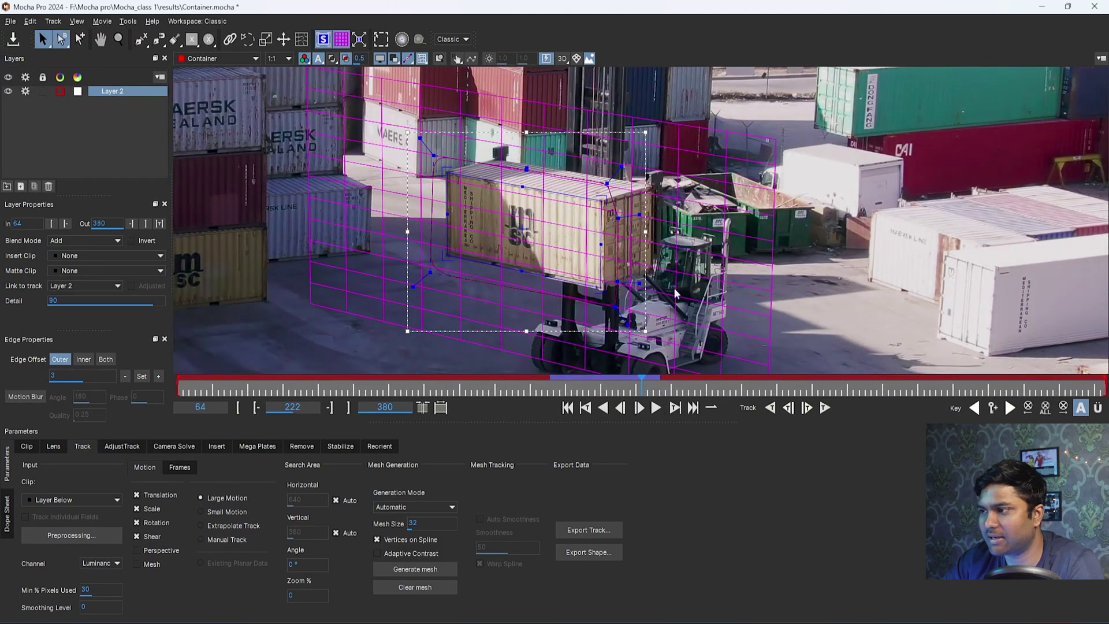
{"action": "left_click_drag", "start_coordinate": [642, 385], "coordinate": [595, 388]}
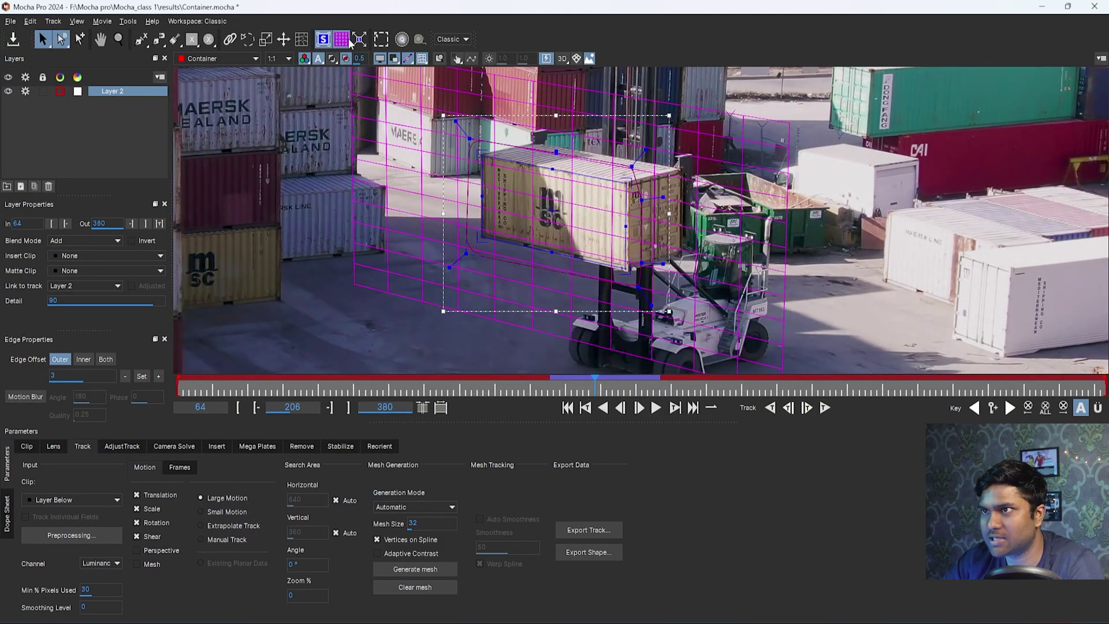
{"action": "left_click_drag", "start_coordinate": [594, 387], "coordinate": [556, 390]}
{"action": "left_click", "coordinate": [656, 407]}
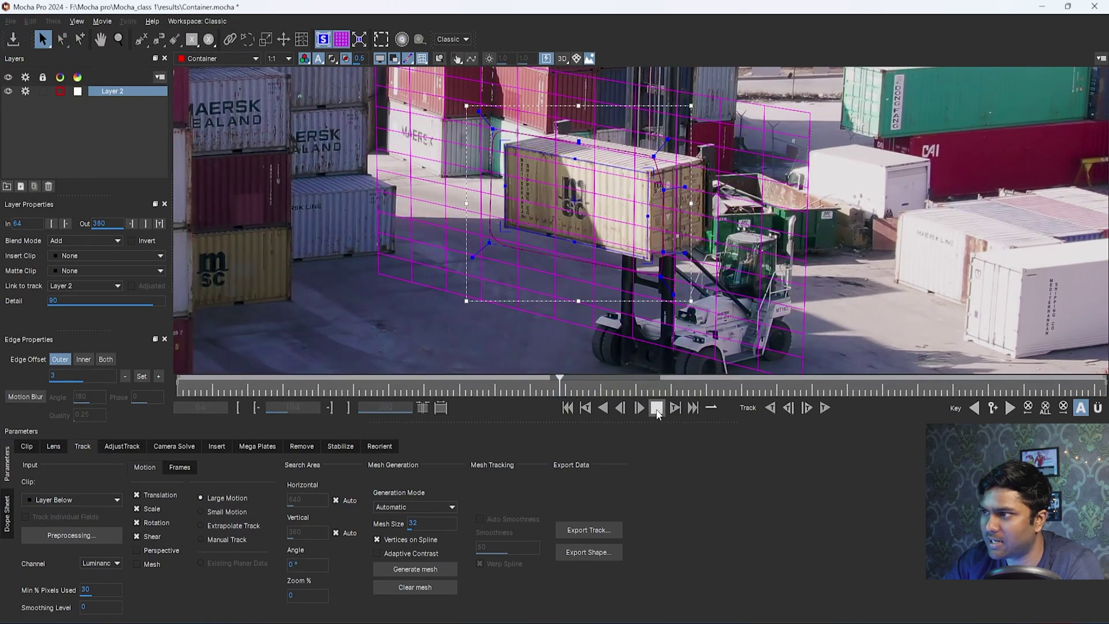
{"action": "left_click", "coordinate": [656, 408]}
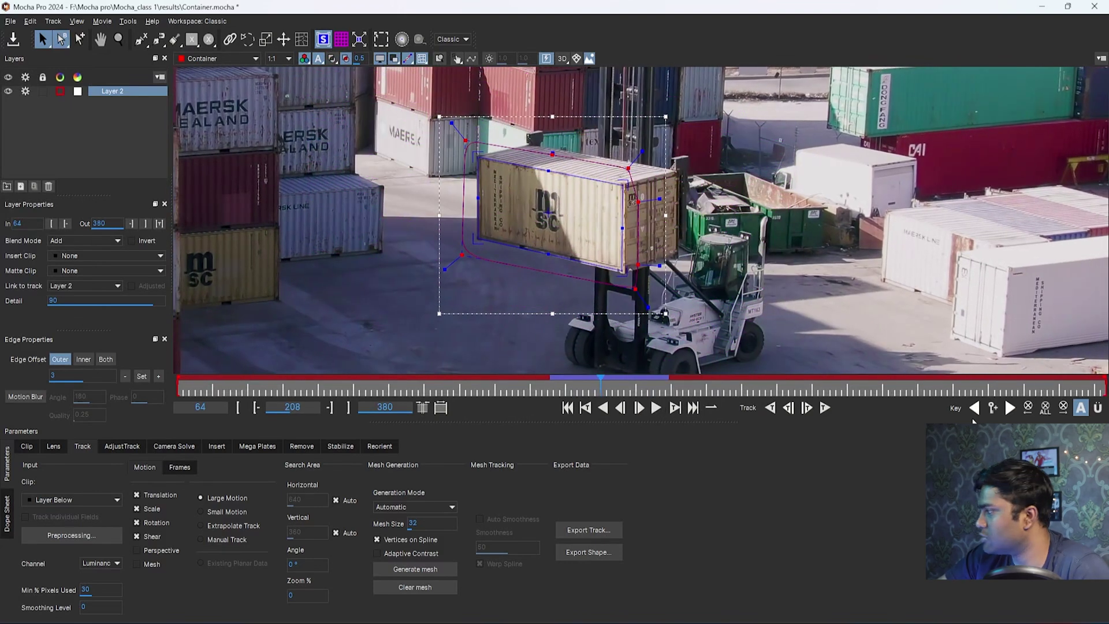
- Delete all shape keyframes of the spline and shift the whole shape slightly towards the container's near end at frame 196
{"action": "left_click", "coordinate": [1045, 408]}
{"action": "left_click", "coordinate": [560, 328]}
{"action": "left_click_drag", "start_coordinate": [614, 390], "coordinate": [564, 392]}
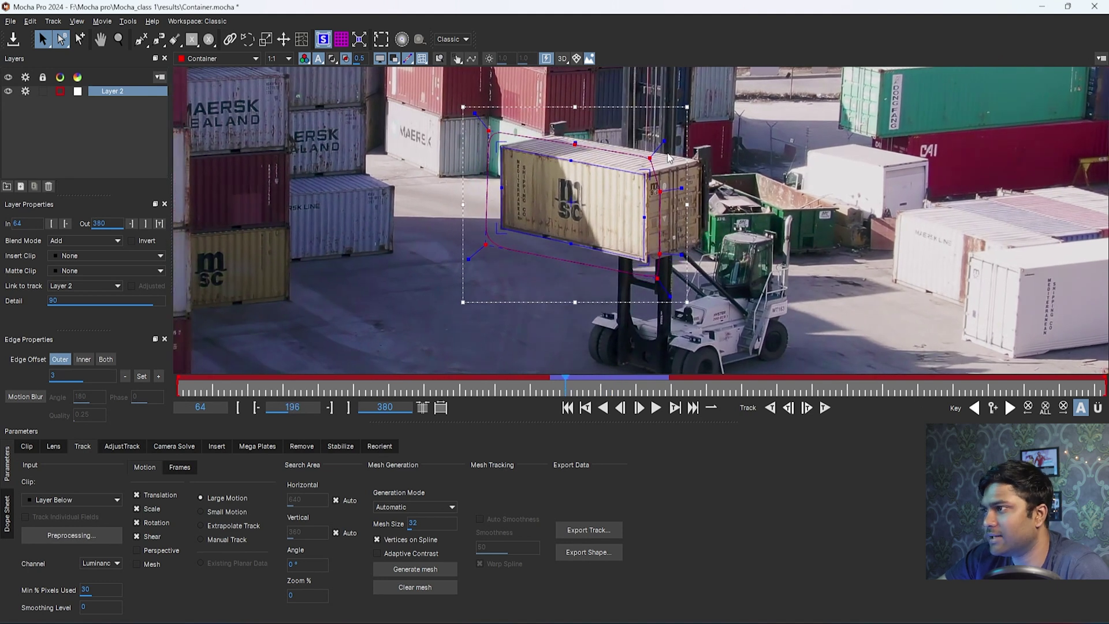
{"action": "left_click_drag", "start_coordinate": [652, 152], "coordinate": [655, 153]}
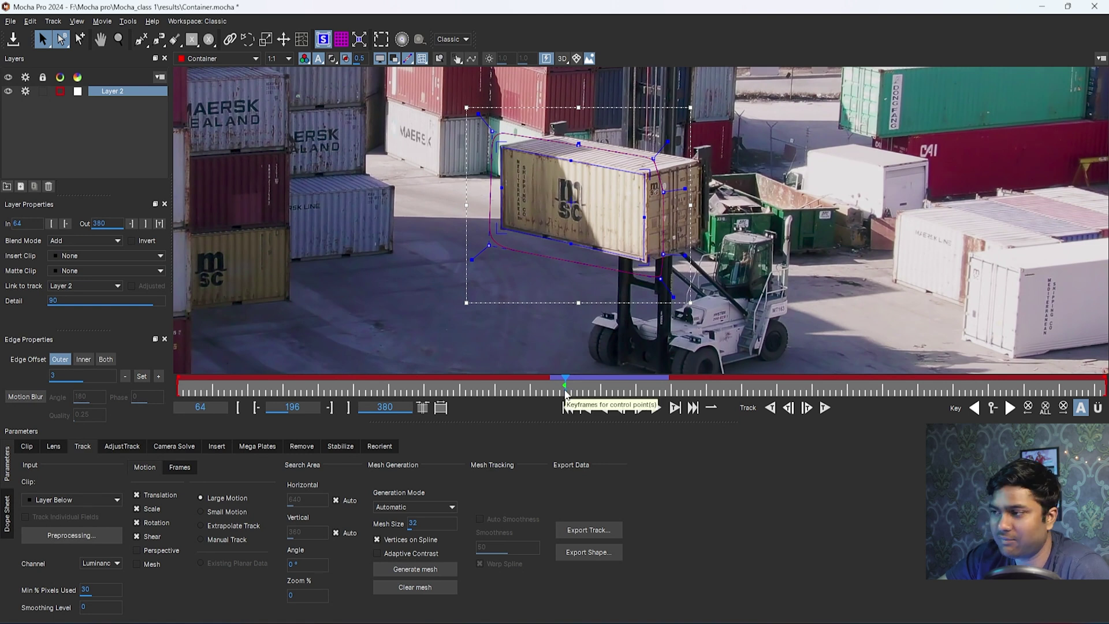
- Move the spline's lower right corner point slightly inward at frame 219 to add another shape keyframe
{"action": "left_click_drag", "start_coordinate": [571, 394], "coordinate": [630, 376]}
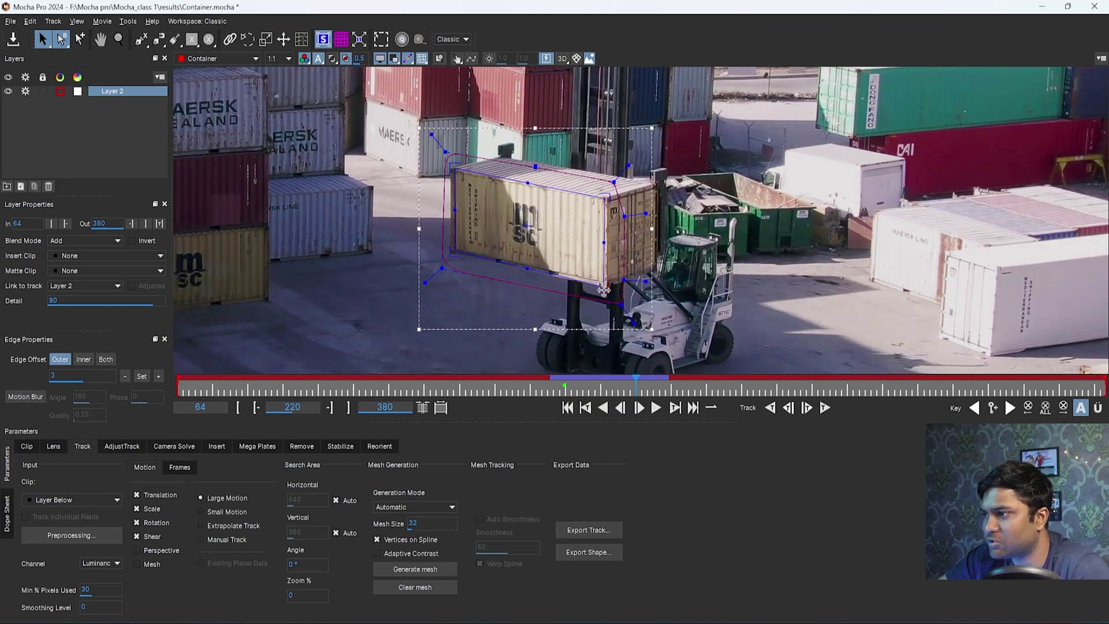
{"action": "left_click", "coordinate": [640, 407]}
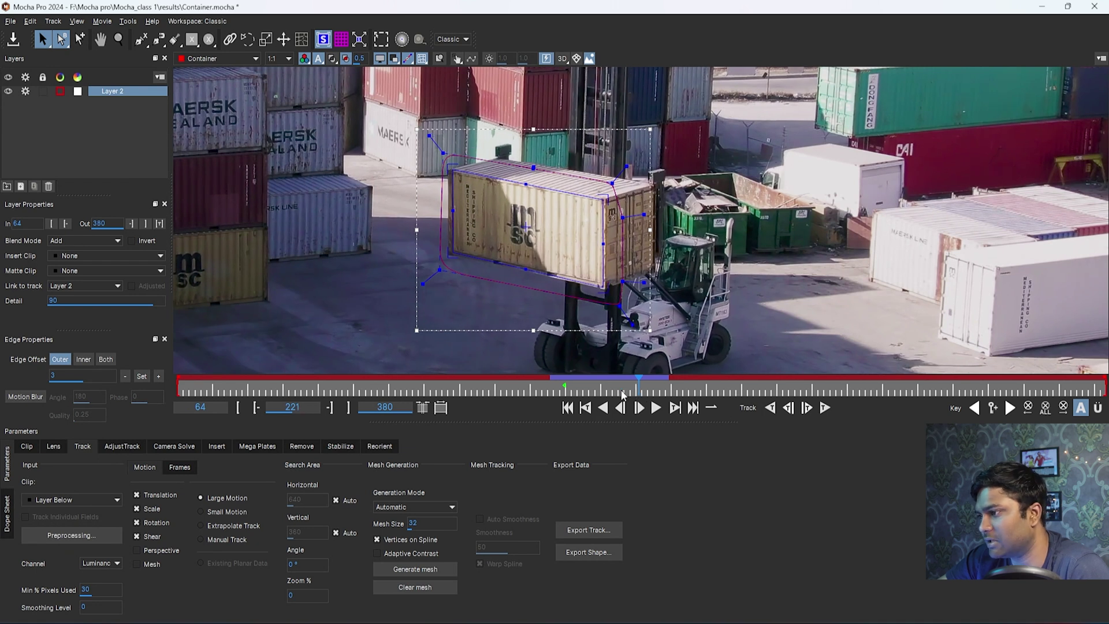
{"action": "left_click", "coordinate": [621, 407]}
{"action": "left_click", "coordinate": [621, 408]}
{"action": "left_click_drag", "start_coordinate": [623, 304], "coordinate": [620, 302]}
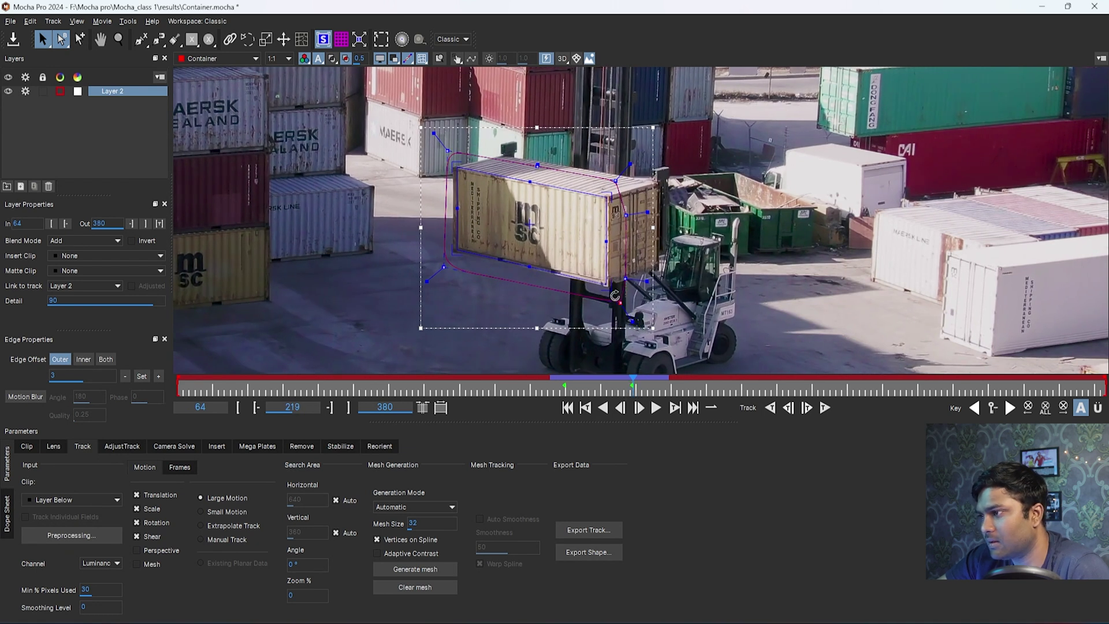
- Go to frame 208 and delete all shape keyframes of the spline, confirming the deletion
{"action": "left_click", "coordinate": [635, 385]}
{"action": "left_click_drag", "start_coordinate": [637, 384], "coordinate": [601, 390]}
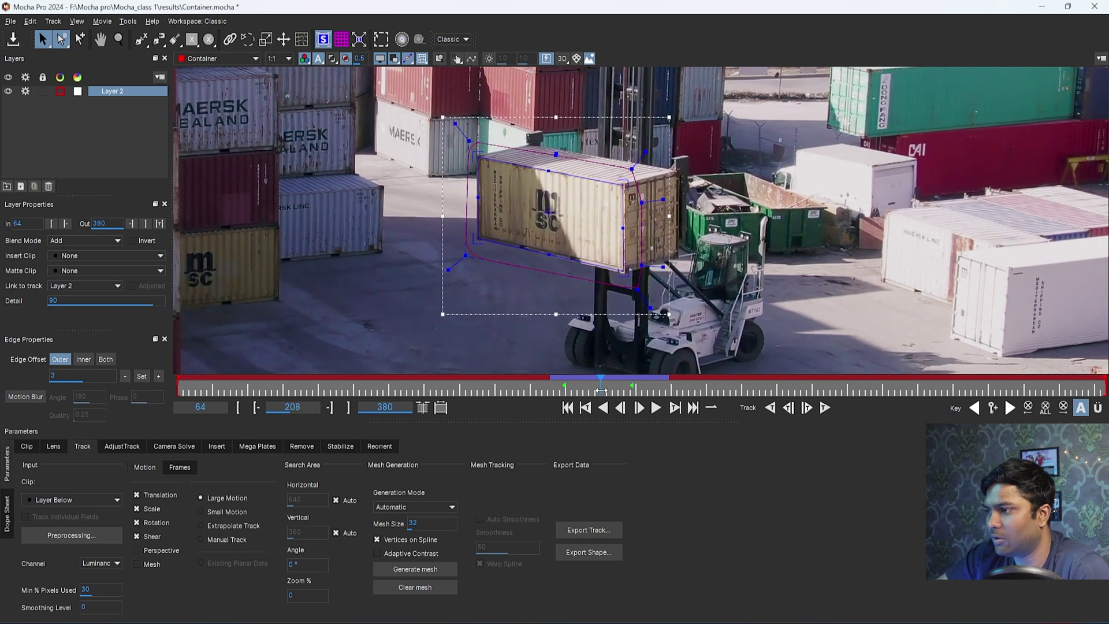
{"action": "left_click", "coordinate": [1061, 407]}
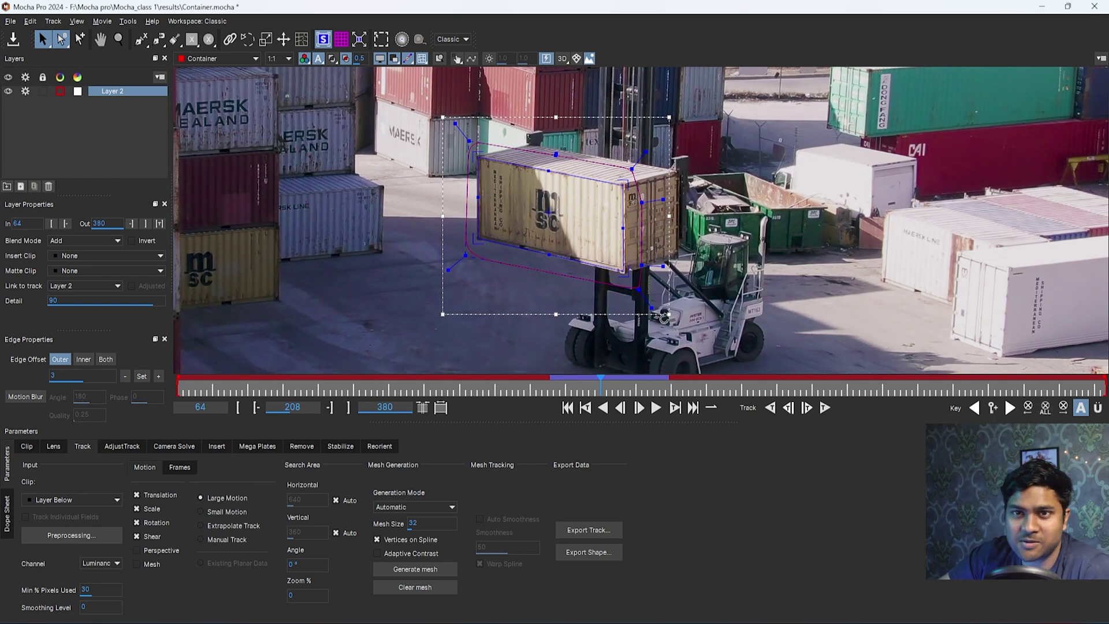
{"action": "left_click", "coordinate": [1045, 409]}
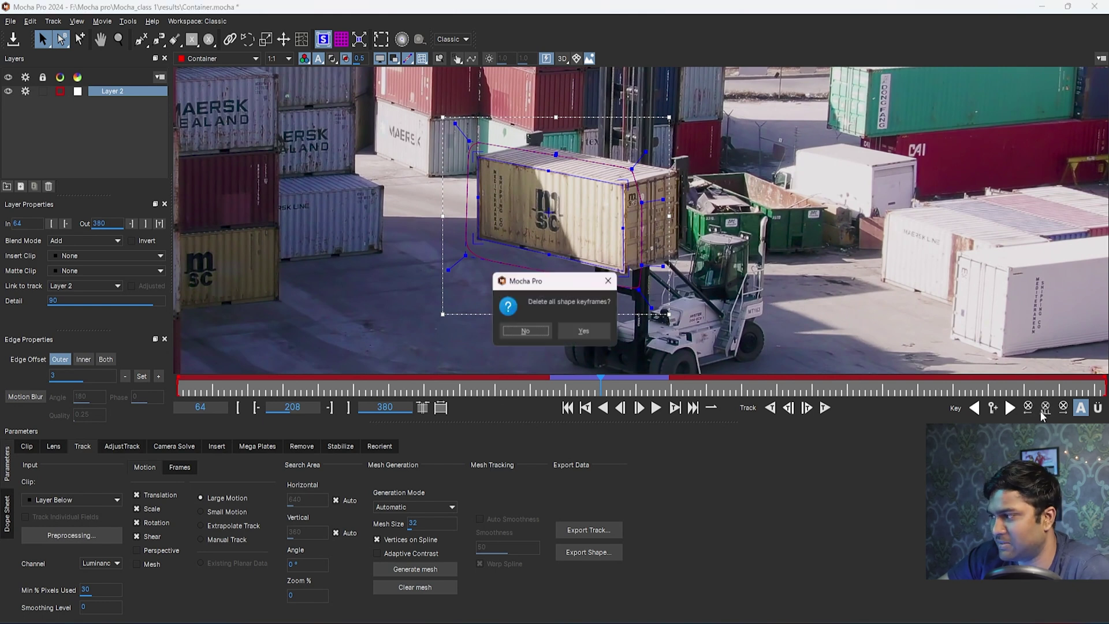
{"action": "left_click", "coordinate": [583, 331]}
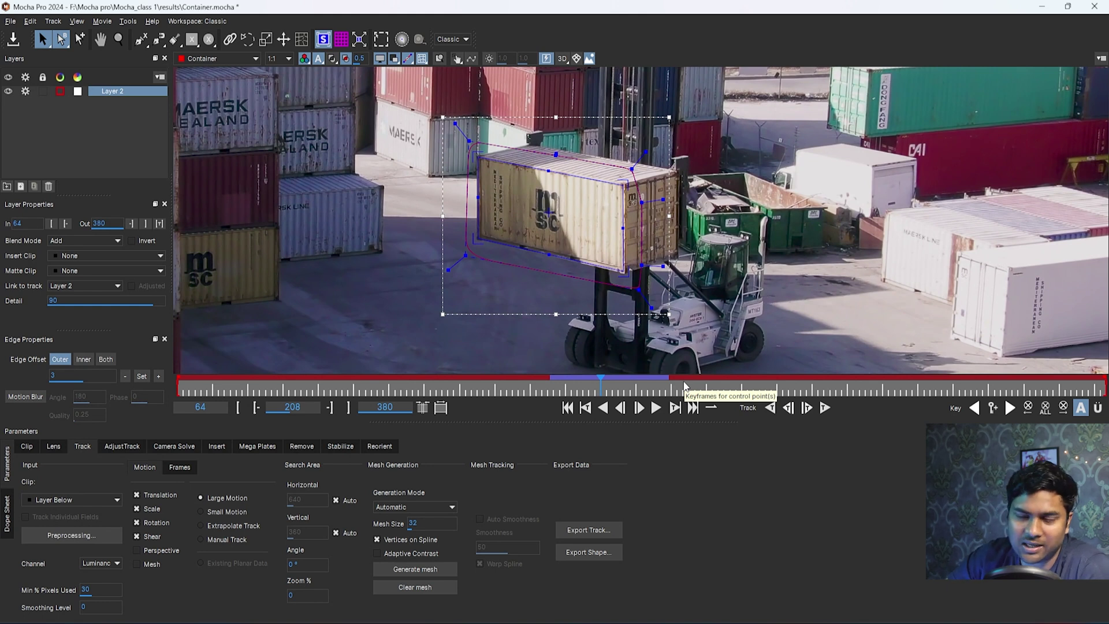
- Deselect the container layer and draw a five-point X-spline as a new layer over the open ground beside the container's far end
{"action": "left_click_drag", "start_coordinate": [757, 116], "coordinate": [401, 358]}
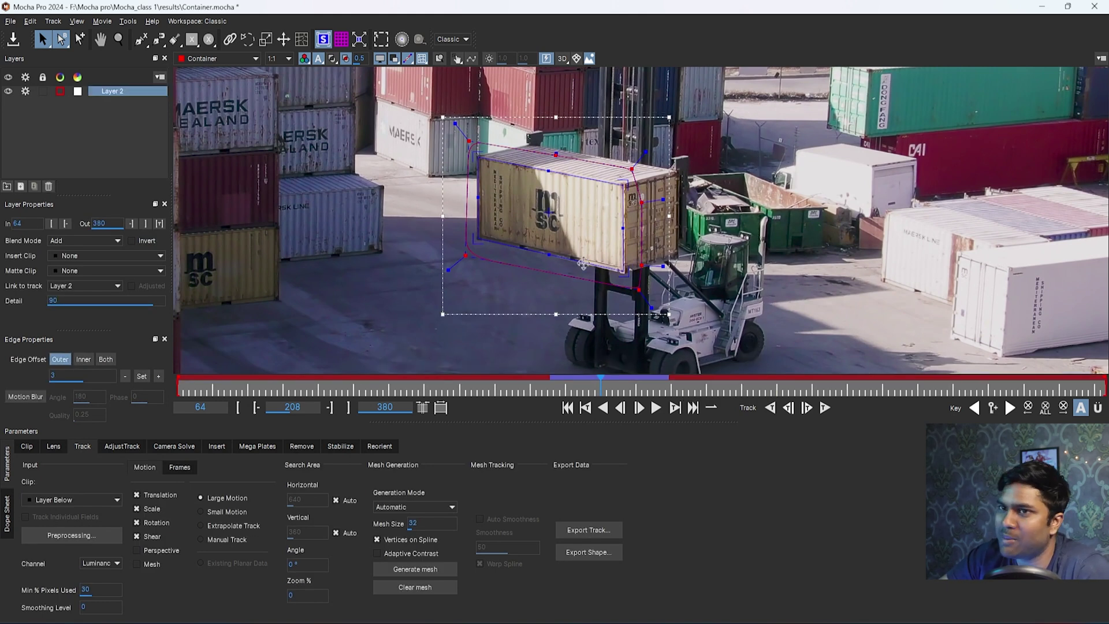
{"action": "left_click", "coordinate": [120, 92]}
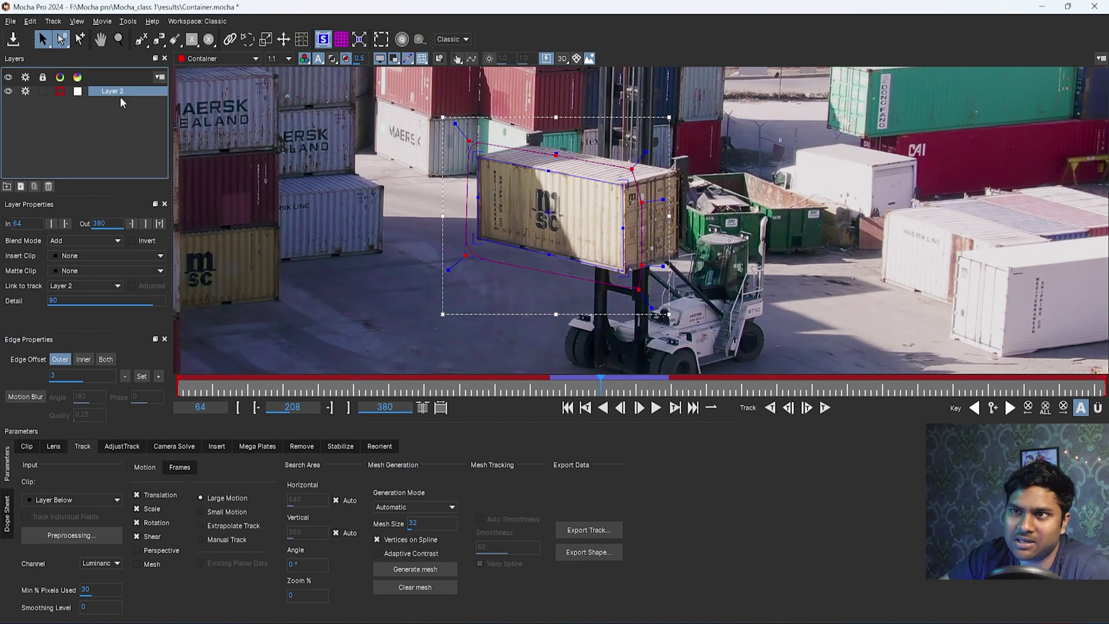
{"action": "left_click", "coordinate": [125, 102]}
{"action": "left_click", "coordinate": [139, 43]}
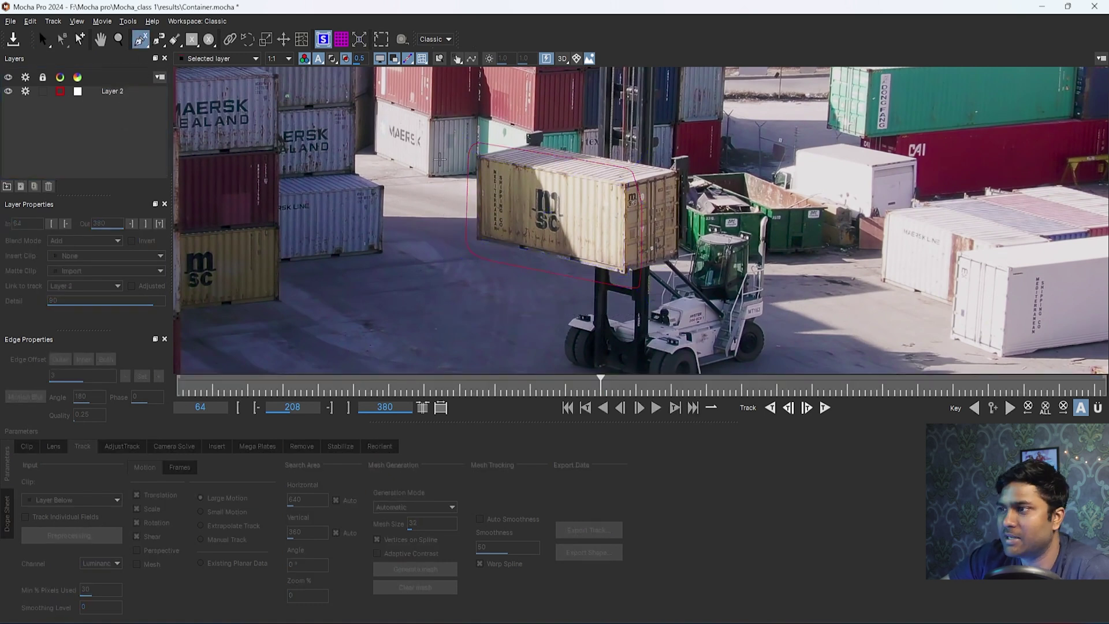
{"action": "left_click", "coordinate": [396, 140]}
{"action": "left_click", "coordinate": [345, 171]}
{"action": "left_click", "coordinate": [344, 257]}
{"action": "left_click", "coordinate": [441, 270]}
{"action": "left_click", "coordinate": [443, 161]}
{"action": "right_click", "coordinate": [480, 132]}
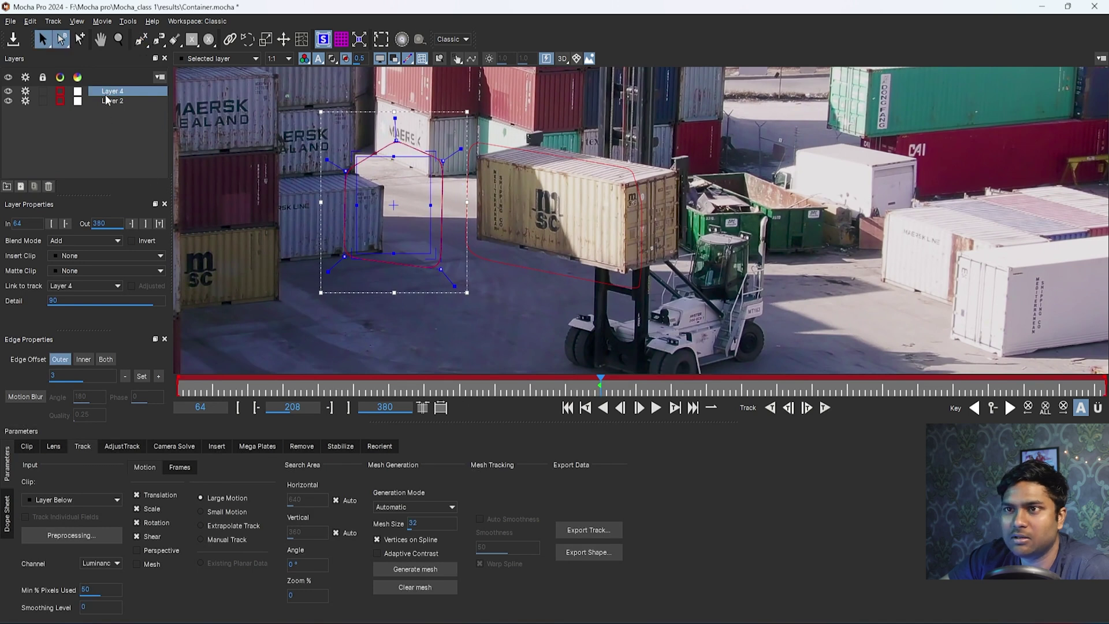
- Draw another X-spline as a separate layer around the green dumpsters and the white truck behind the forklift
{"action": "left_click", "coordinate": [141, 38]}
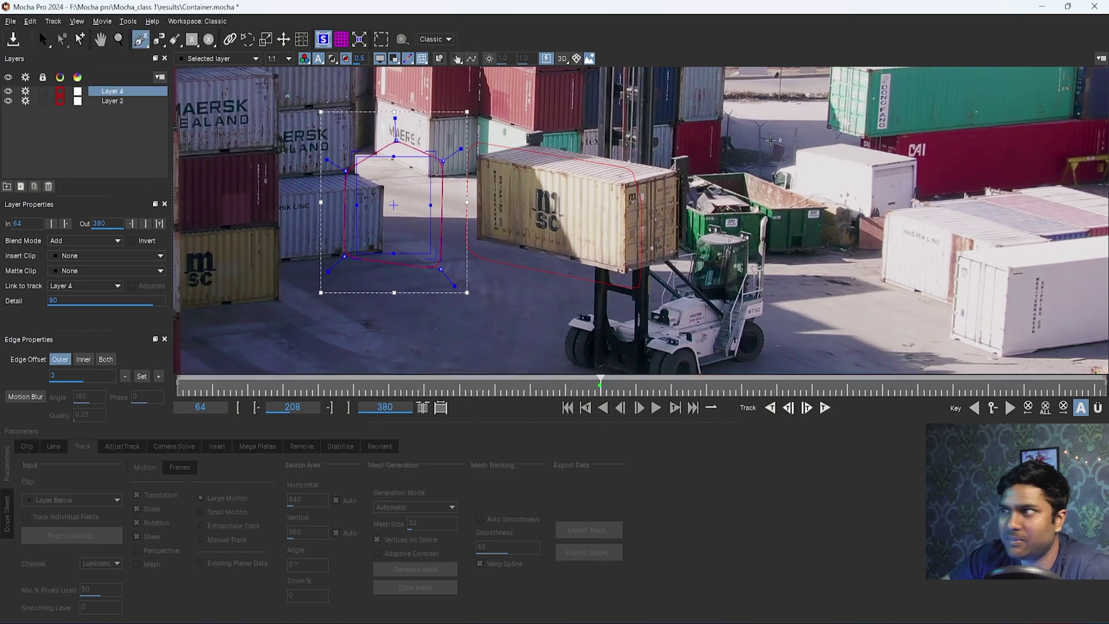
{"action": "left_click", "coordinate": [909, 126]}
{"action": "left_click", "coordinate": [954, 216]}
{"action": "left_click", "coordinate": [866, 289]}
{"action": "left_click", "coordinate": [696, 180]}
{"action": "left_click", "coordinate": [696, 98]}
{"action": "right_click", "coordinate": [696, 98]}
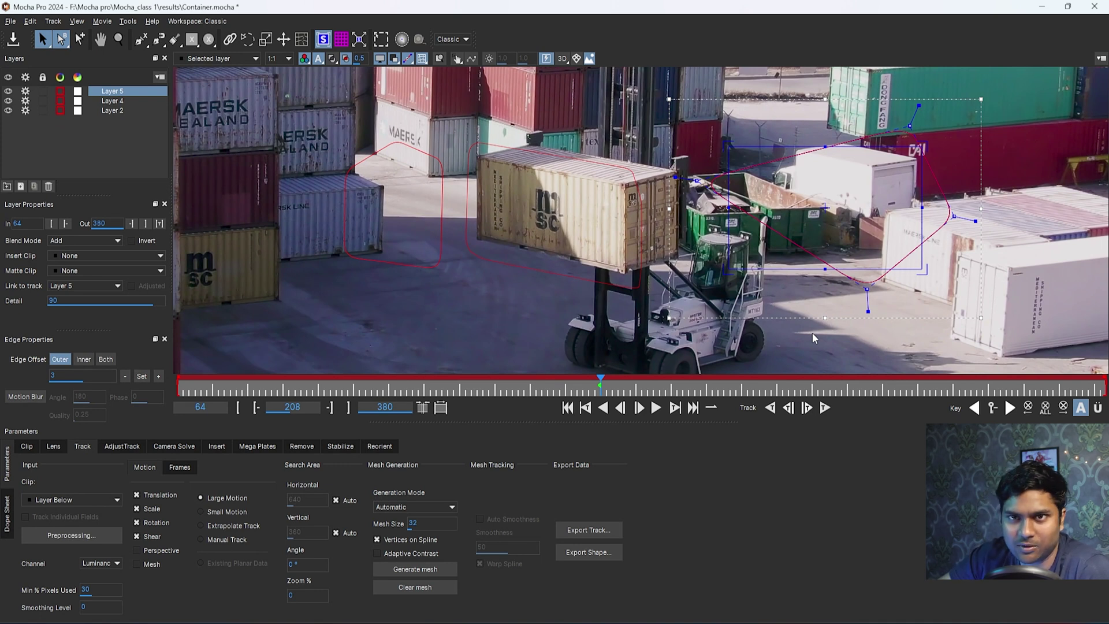
- Delete Layer 4 and Layer 5 together, and delete the container's Layer 2 at frame 209
{"action": "left_click", "coordinate": [115, 101], "text": "ctrl"}
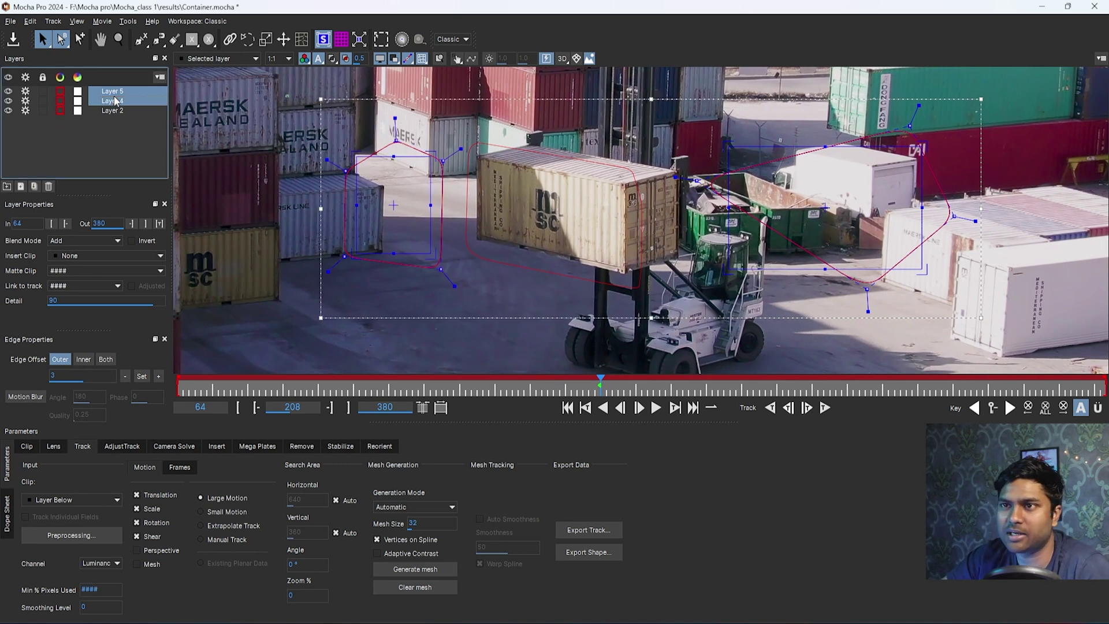
{"action": "key", "text": "Delete"}
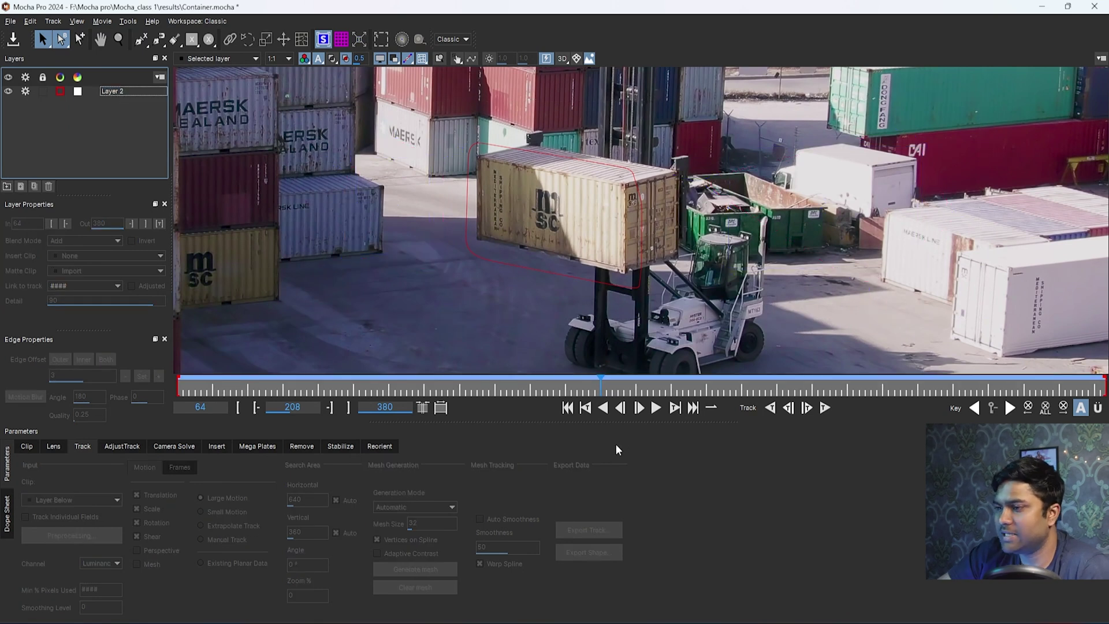
{"action": "left_click", "coordinate": [605, 389]}
{"action": "left_click", "coordinate": [112, 92]}
{"action": "left_click_drag", "start_coordinate": [607, 384], "coordinate": [603, 423]}
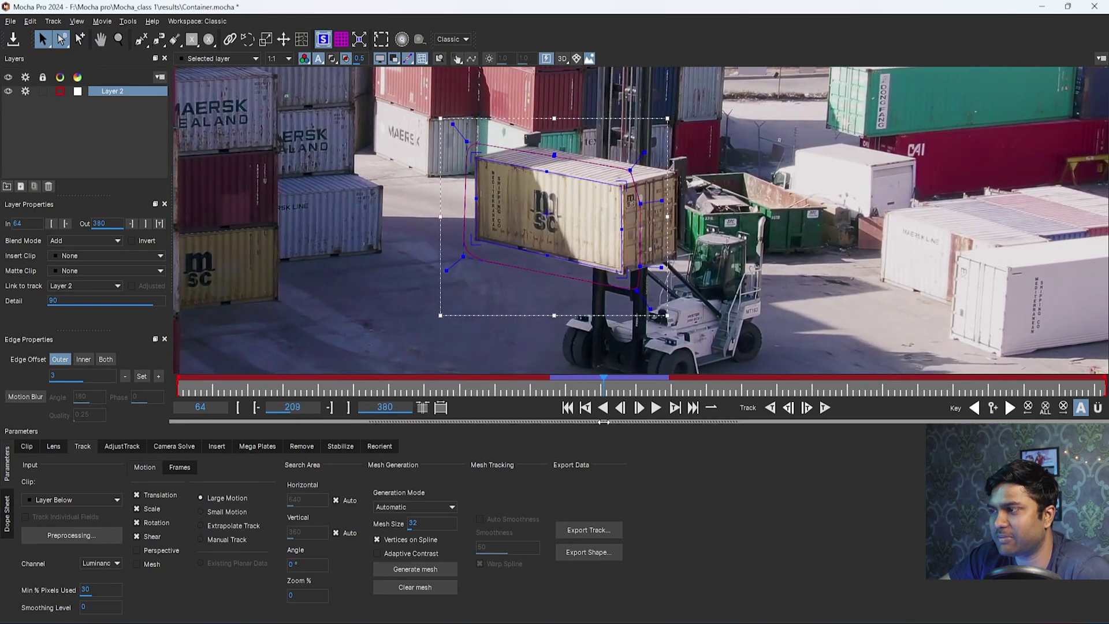
{"action": "left_click", "coordinate": [106, 89]}
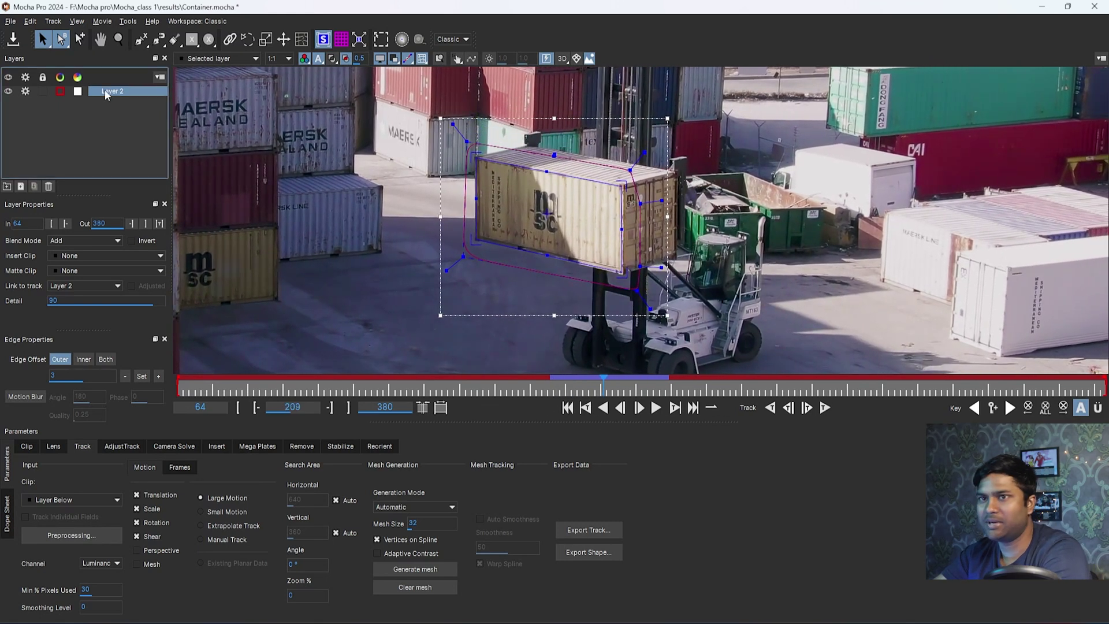
{"action": "key", "text": "Delete"}
- Choose the X-spline from the spline types and draw a closed seven-point shape loosely around the MSC container
{"action": "left_click", "coordinate": [141, 40]}
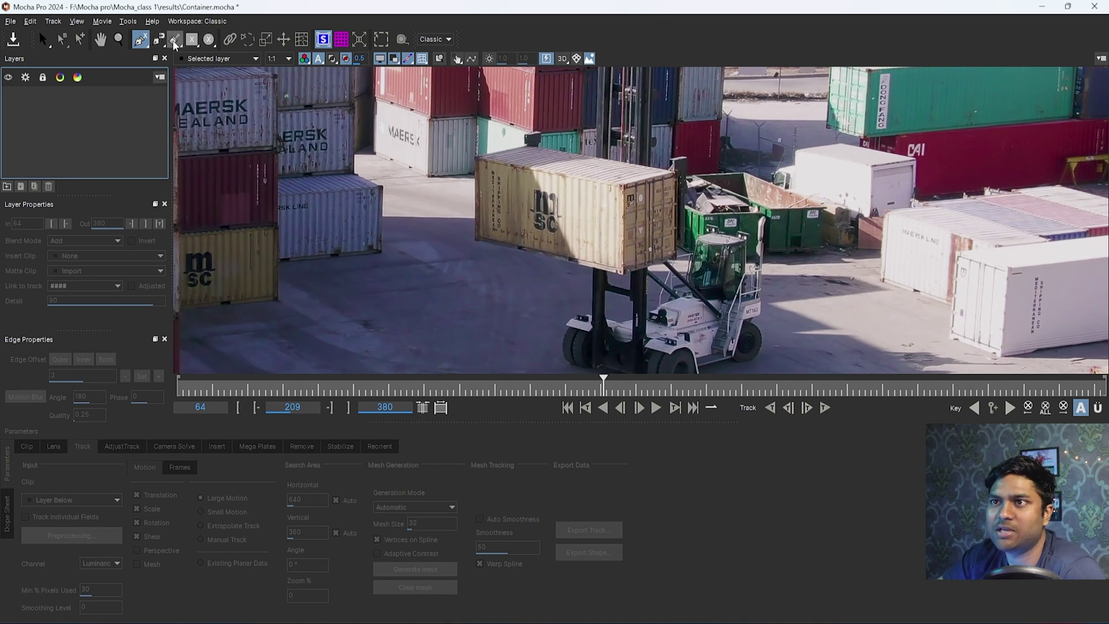
{"action": "left_click", "coordinate": [142, 51]}
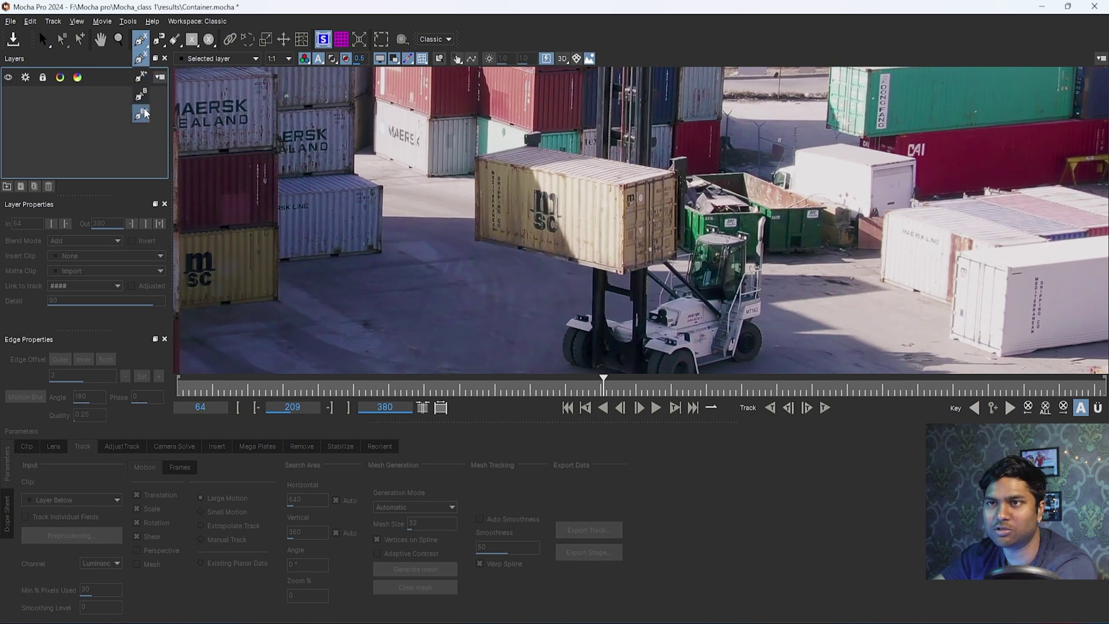
{"action": "left_click", "coordinate": [145, 52]}
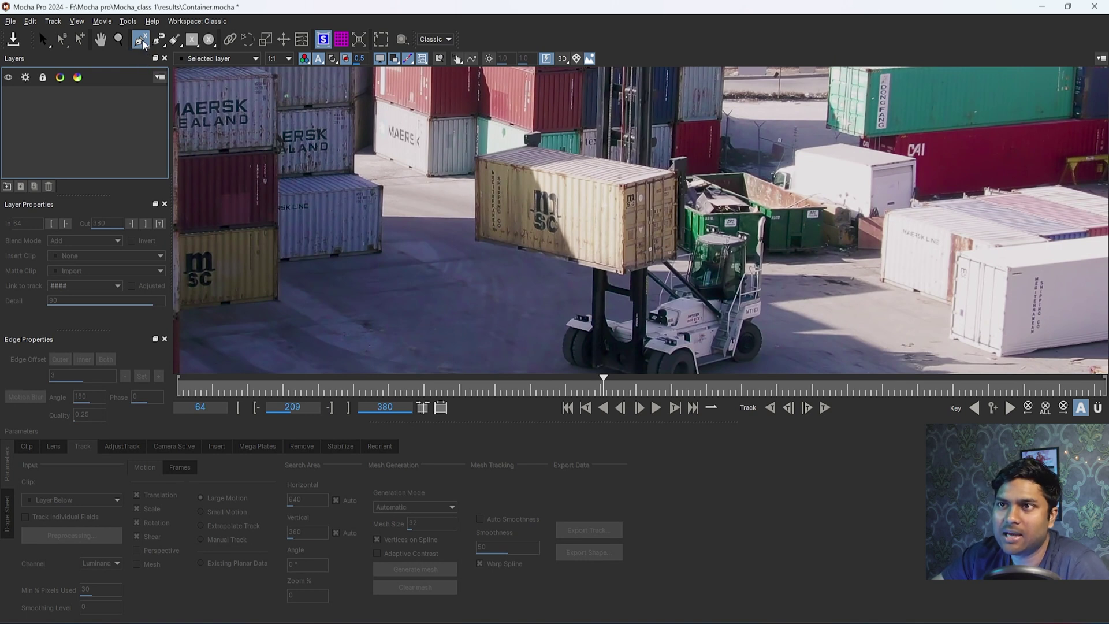
{"action": "left_click", "coordinate": [477, 139]}
{"action": "left_click", "coordinate": [625, 158]}
{"action": "left_click", "coordinate": [699, 231]}
{"action": "left_click", "coordinate": [677, 312]}
{"action": "left_click", "coordinate": [568, 331]}
{"action": "left_click", "coordinate": [449, 287]}
{"action": "left_click", "coordinate": [429, 210]}
{"action": "right_click", "coordinate": [610, 205]}
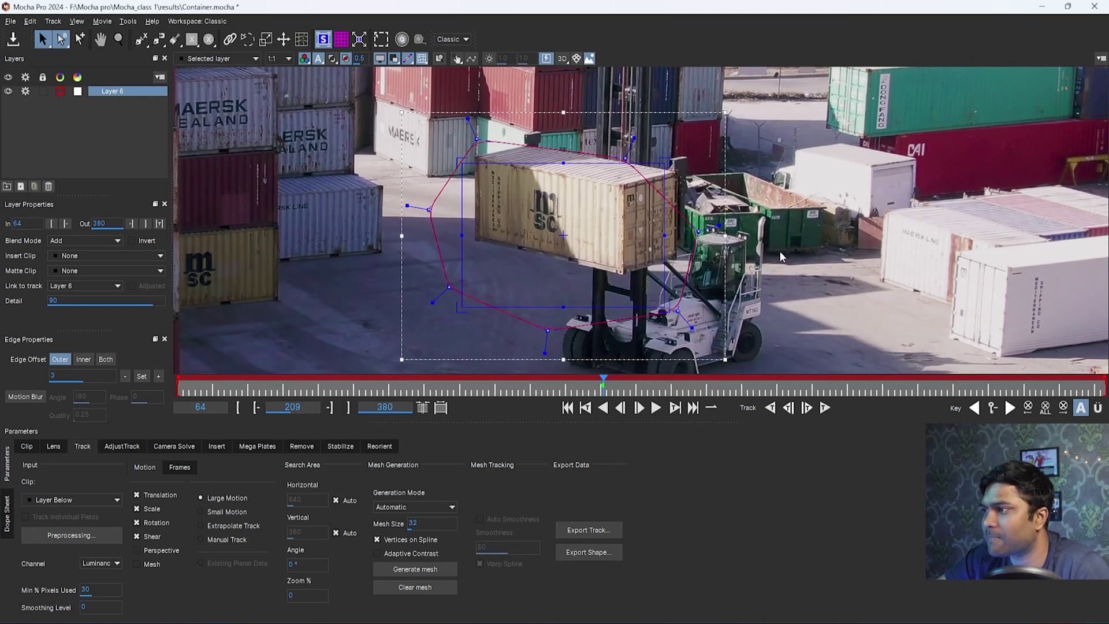
- Pull the X-spline's two points nearest the forklift cab outward, and delete its layer
{"action": "left_click_drag", "start_coordinate": [697, 229], "coordinate": [755, 194]}
{"action": "left_click_drag", "start_coordinate": [670, 314], "coordinate": [701, 338]}
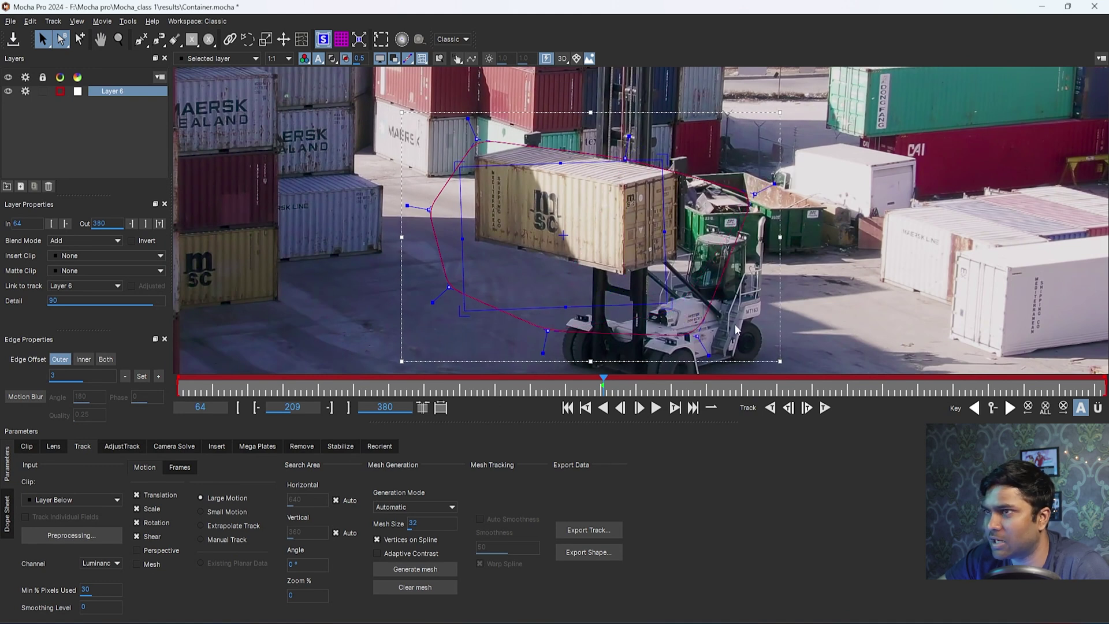
{"action": "left_click", "coordinate": [104, 92]}
{"action": "key", "text": "Delete"}
- Draw a closed six-point Bézier spline around the MSC container and the ground beneath it
{"action": "left_click", "coordinate": [146, 41]}
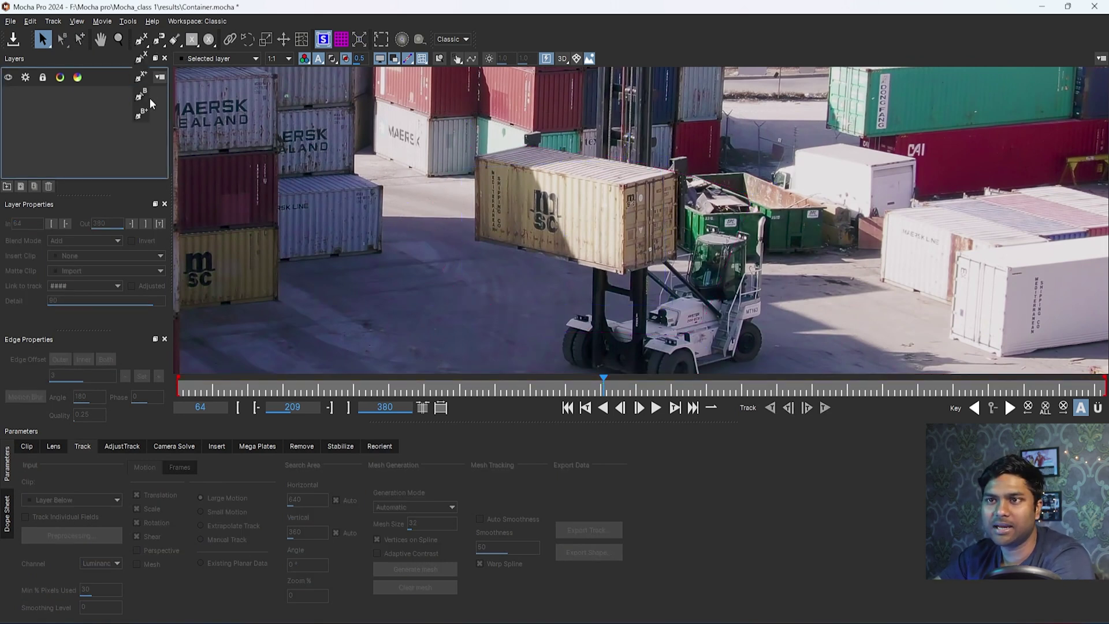
{"action": "left_click", "coordinate": [478, 146]}
{"action": "left_click", "coordinate": [642, 166]}
{"action": "left_click", "coordinate": [676, 245]}
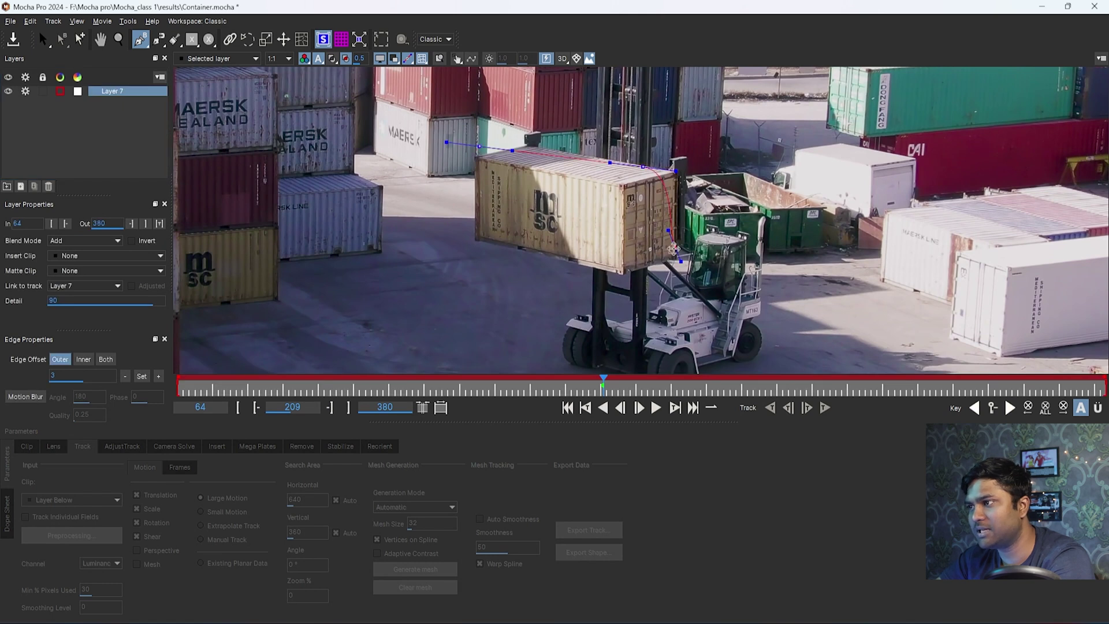
{"action": "left_click", "coordinate": [643, 342]}
{"action": "left_click", "coordinate": [456, 313]}
{"action": "left_click", "coordinate": [458, 193]}
{"action": "left_click", "coordinate": [479, 146]}
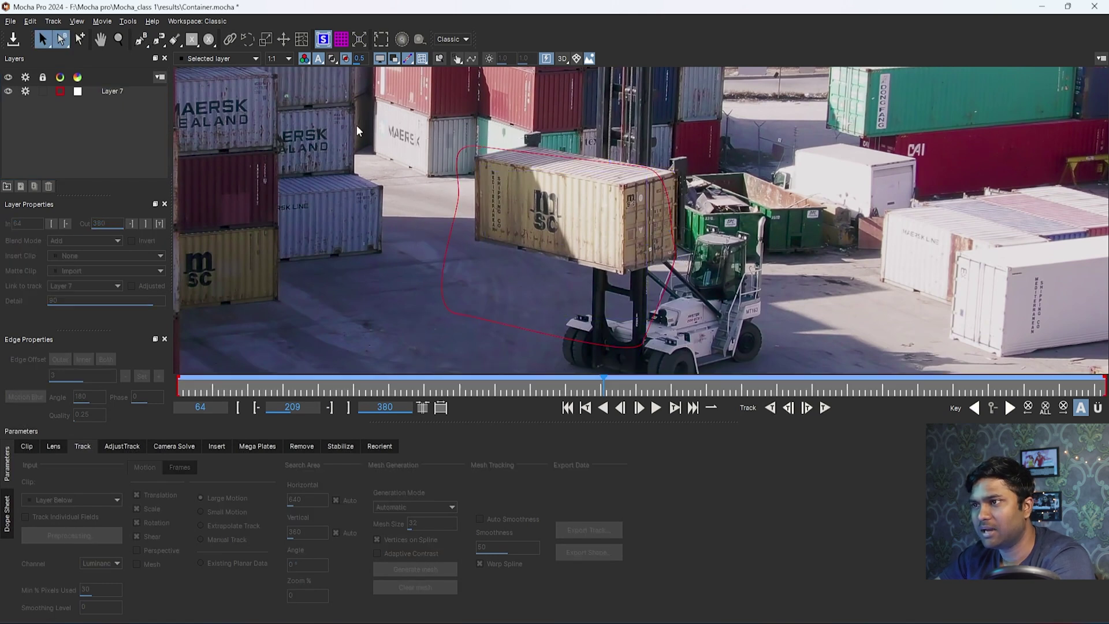
- Reshape the Bézier spline's far side by moving its upper corner and side points, and delete its layer
{"action": "left_click_drag", "start_coordinate": [444, 142], "coordinate": [466, 117]}
{"action": "left_click_drag", "start_coordinate": [459, 194], "coordinate": [454, 315]}
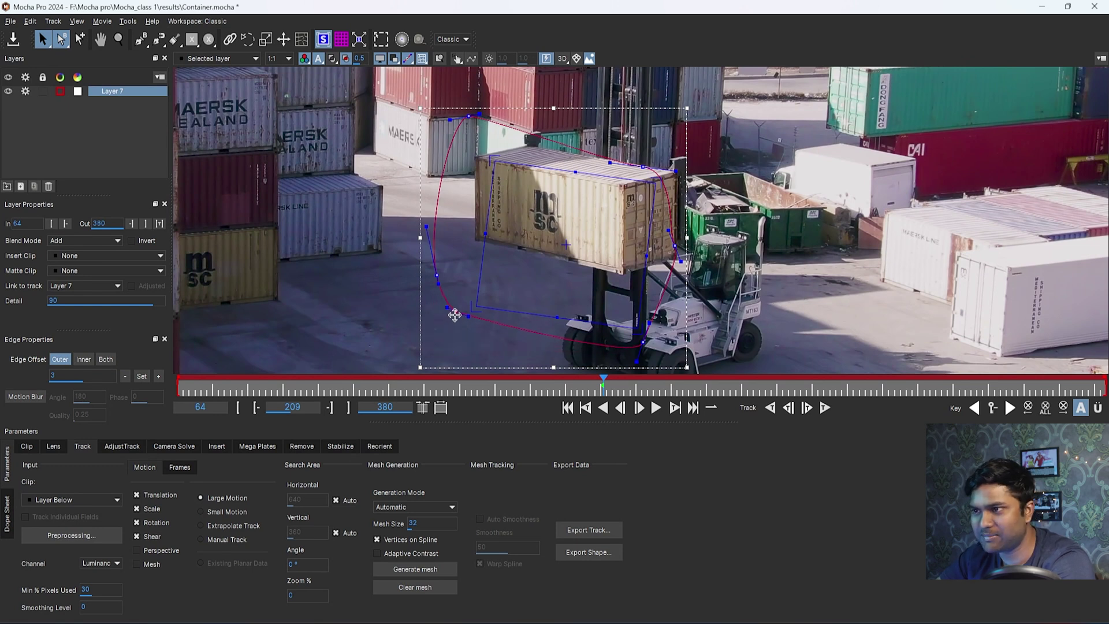
{"action": "left_click", "coordinate": [106, 90]}
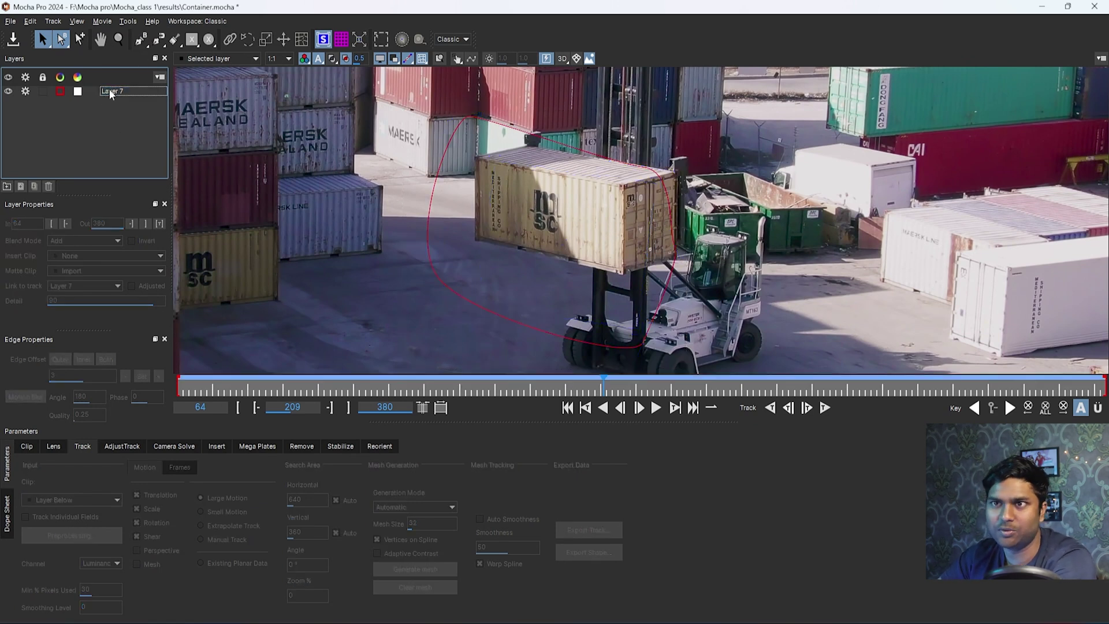
{"action": "key", "text": "Delete"}
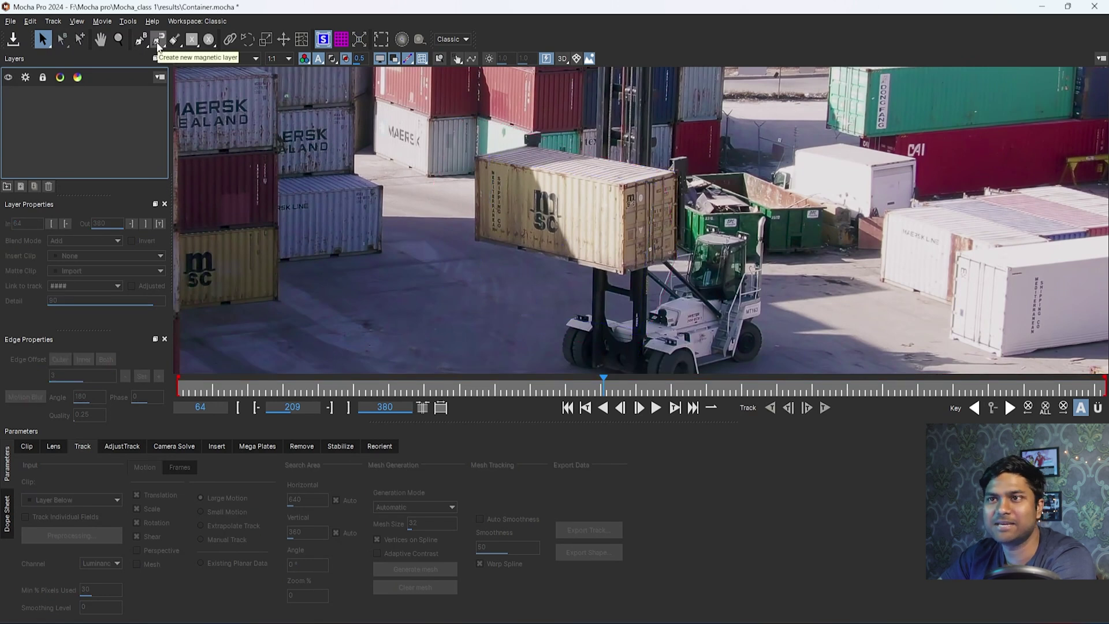
- Create a magnetic layer and trace a rough edge-snapping outline around the MSC container, dumpsters and forklift cab
{"action": "mouse_move", "coordinate": [144, 42]}
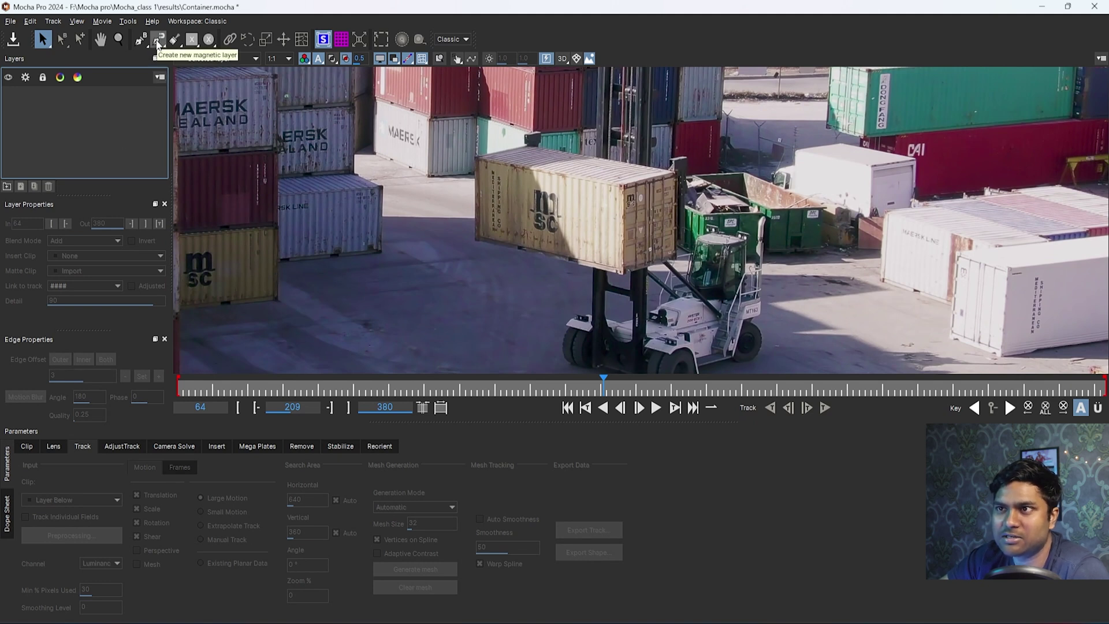
{"action": "left_click", "coordinate": [158, 45]}
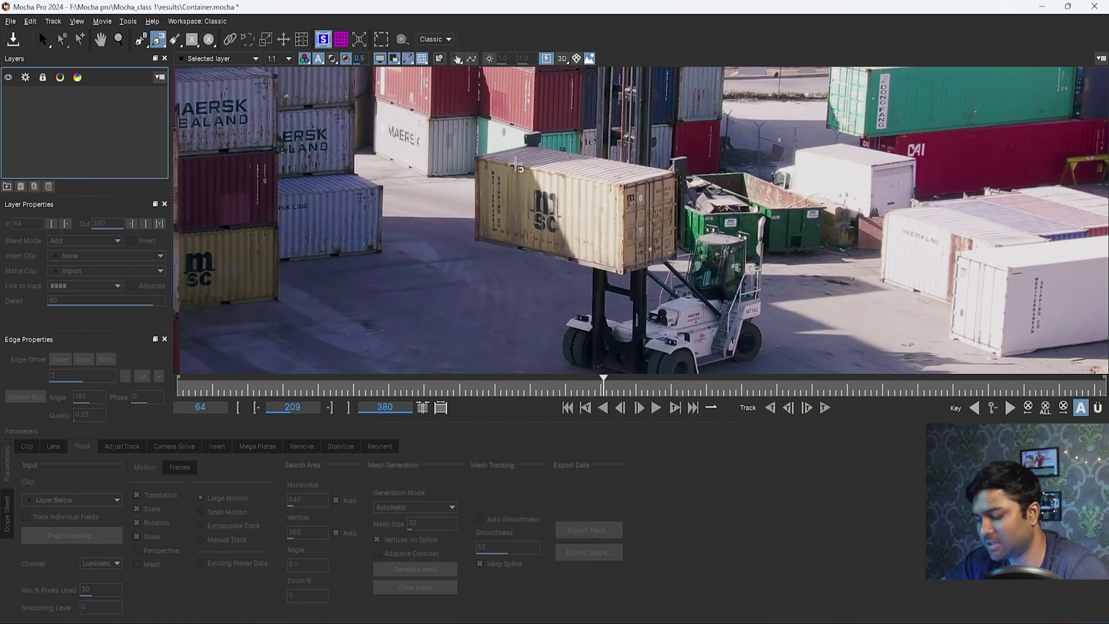
{"action": "key", "text": "z"}
{"action": "left_click_drag", "start_coordinate": [510, 206], "coordinate": [503, 90]}
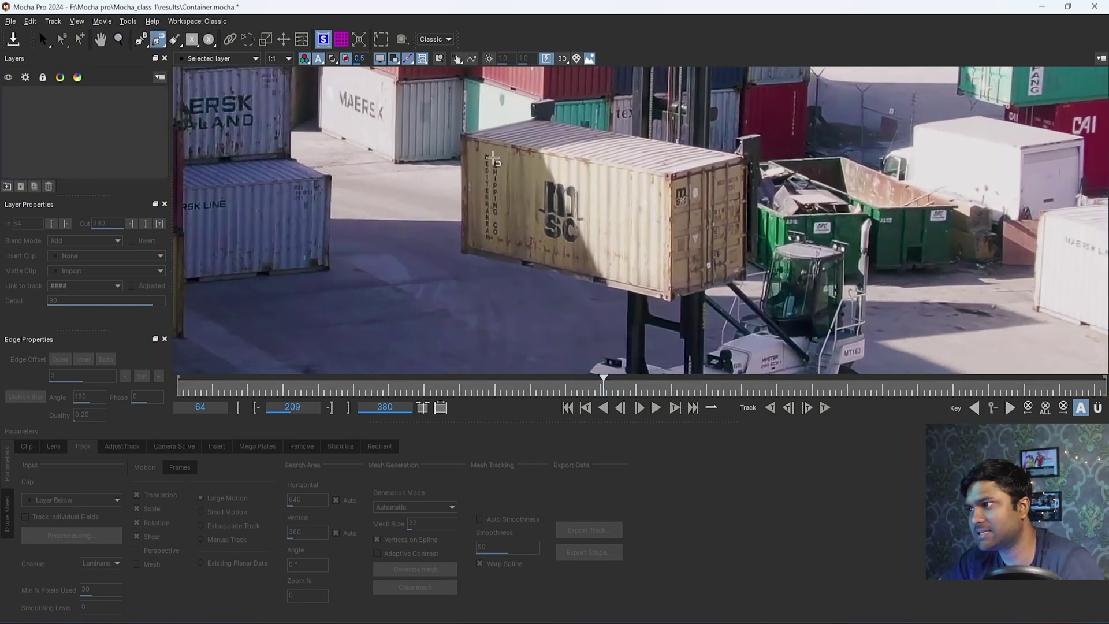
{"action": "key", "text": "x"}
{"action": "left_click_drag", "start_coordinate": [464, 176], "coordinate": [465, 205]}
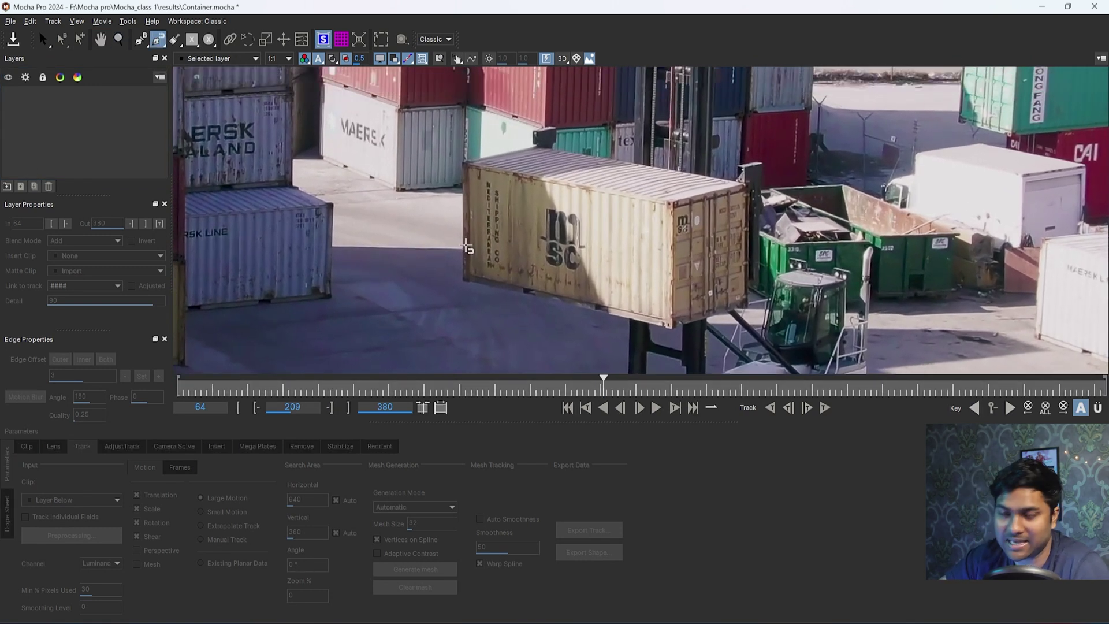
{"action": "key", "text": "x"}
{"action": "left_click_drag", "start_coordinate": [577, 247], "coordinate": [467, 221]}
{"action": "key", "text": "x"}
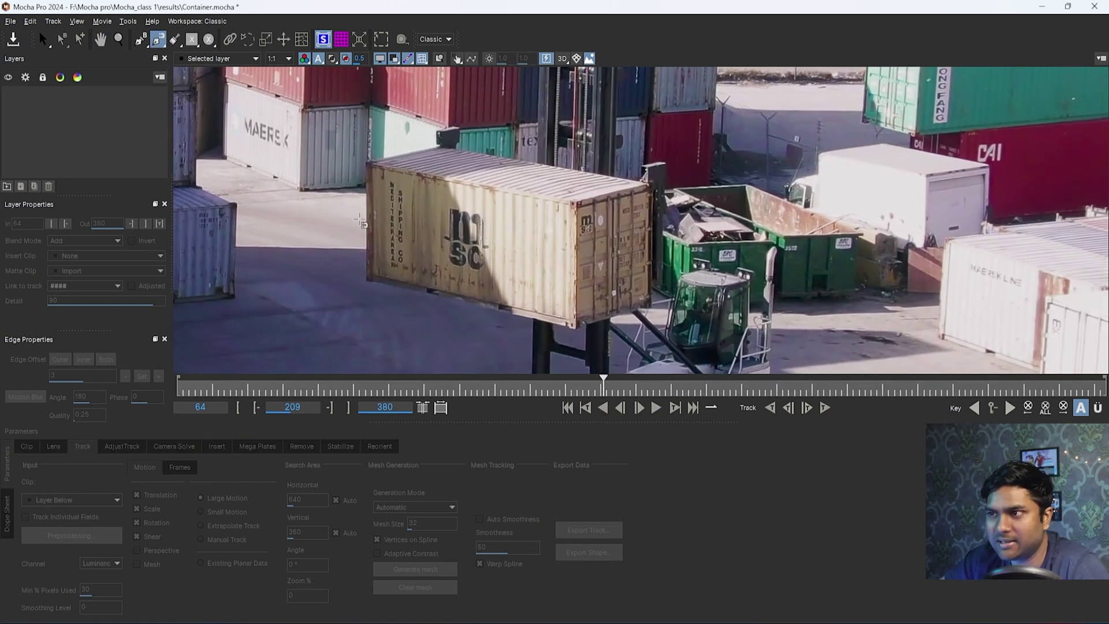
{"action": "left_click_drag", "start_coordinate": [381, 146], "coordinate": [885, 238]}
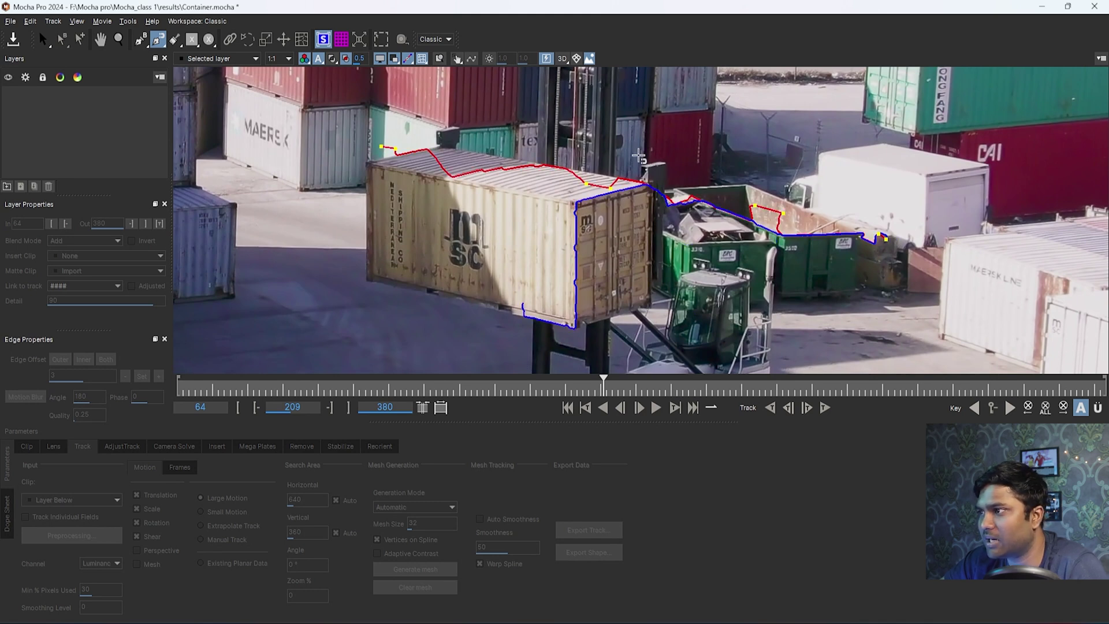
{"action": "left_click", "coordinate": [332, 258]}
{"action": "left_click", "coordinate": [431, 310]}
{"action": "left_click", "coordinate": [556, 345]}
{"action": "left_click", "coordinate": [762, 345]}
{"action": "left_click", "coordinate": [768, 256]}
{"action": "left_click", "coordinate": [735, 165]}
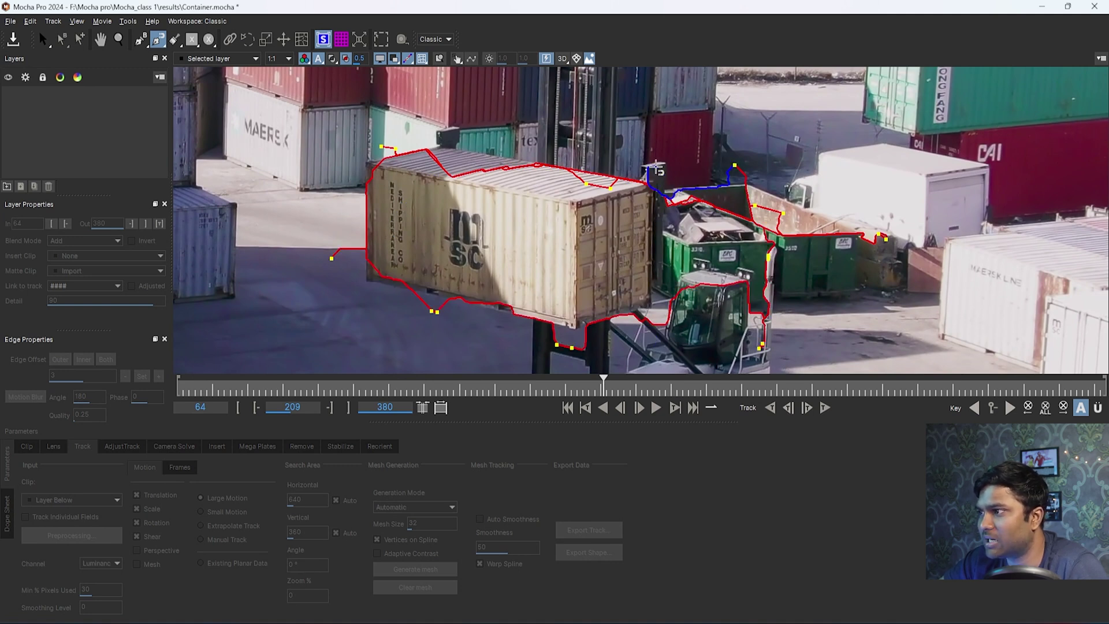
- Undo the last points of the magnetic outline and delete the magnetic layer
{"action": "key", "text": "ctrl+z"}
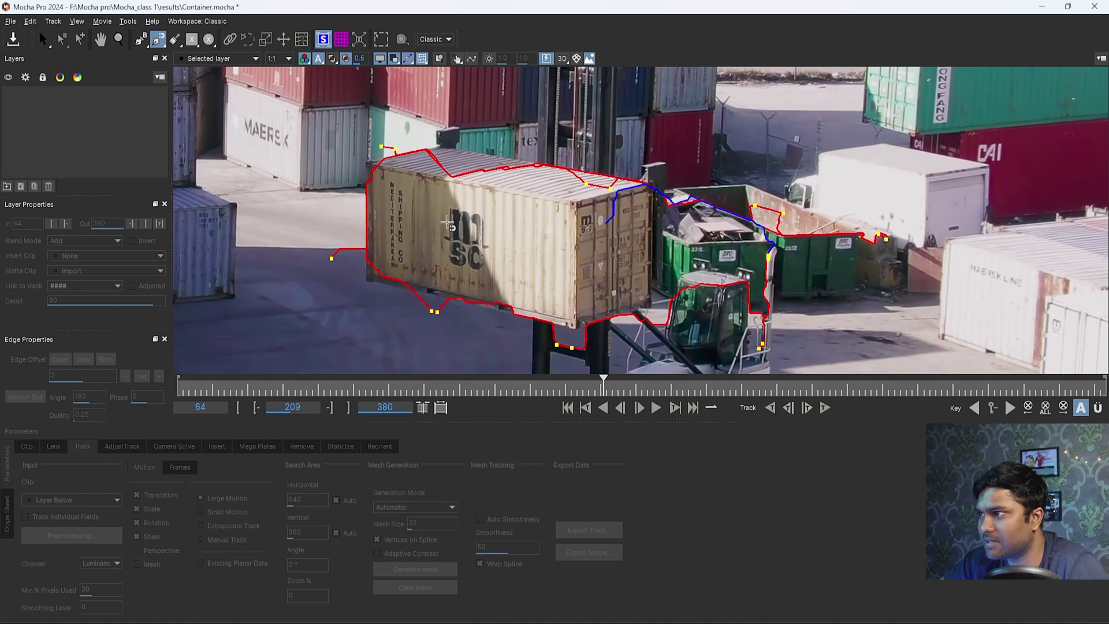
{"action": "key", "text": "ctrl+z"}
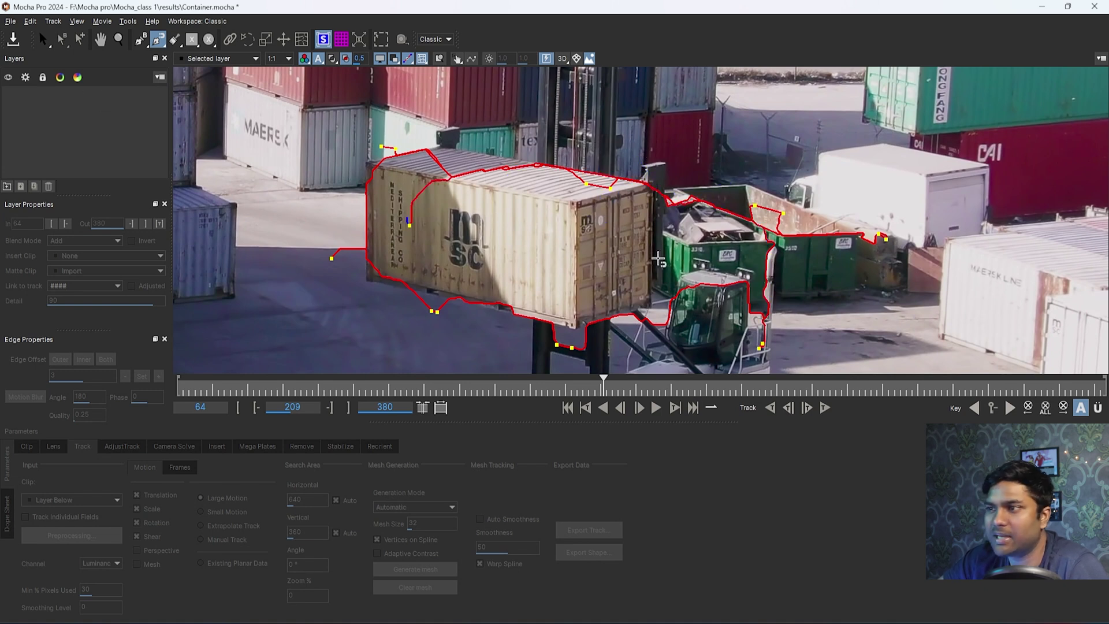
{"action": "key", "text": "Delete"}
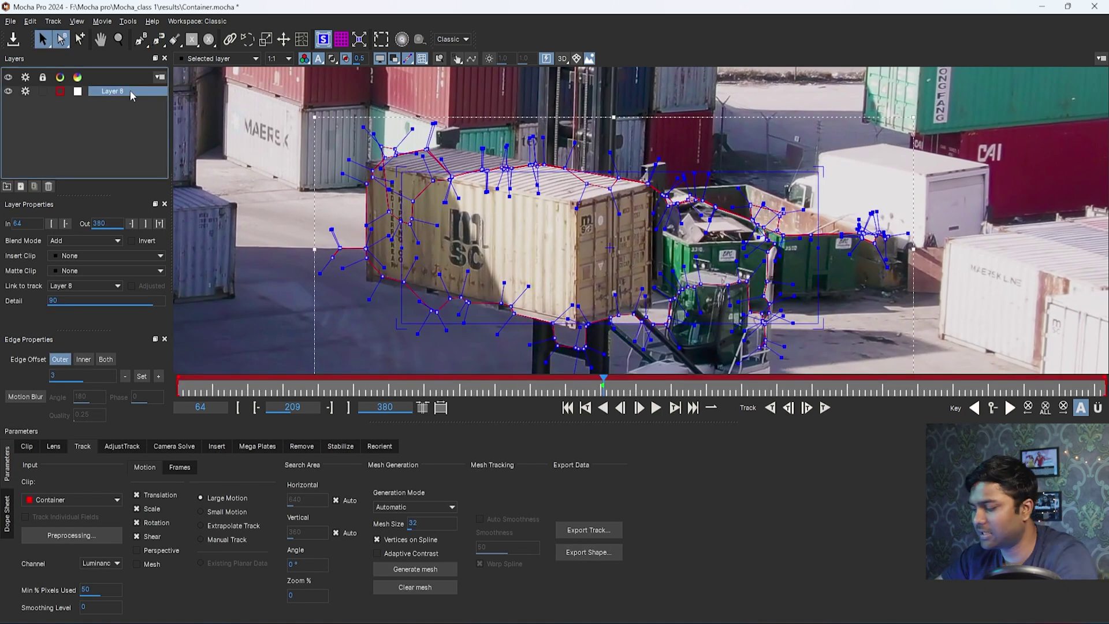
- Trace a magnetic outline down the MSC container's far vertical edge and along the bottom edge of its long side
{"action": "left_click", "coordinate": [157, 40]}
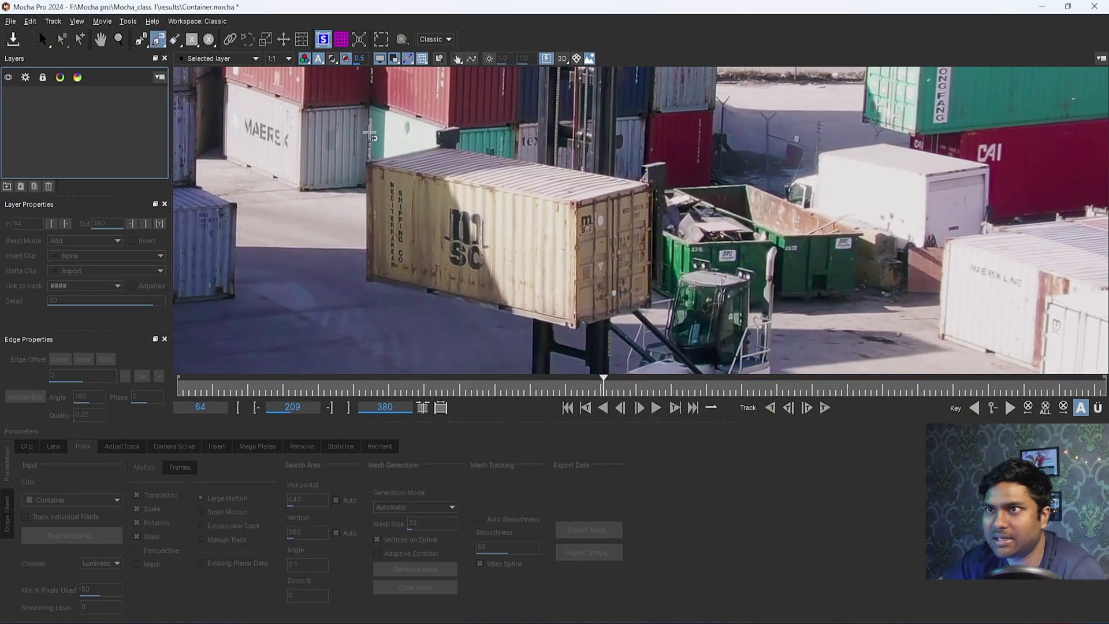
{"action": "left_click", "coordinate": [366, 163]}
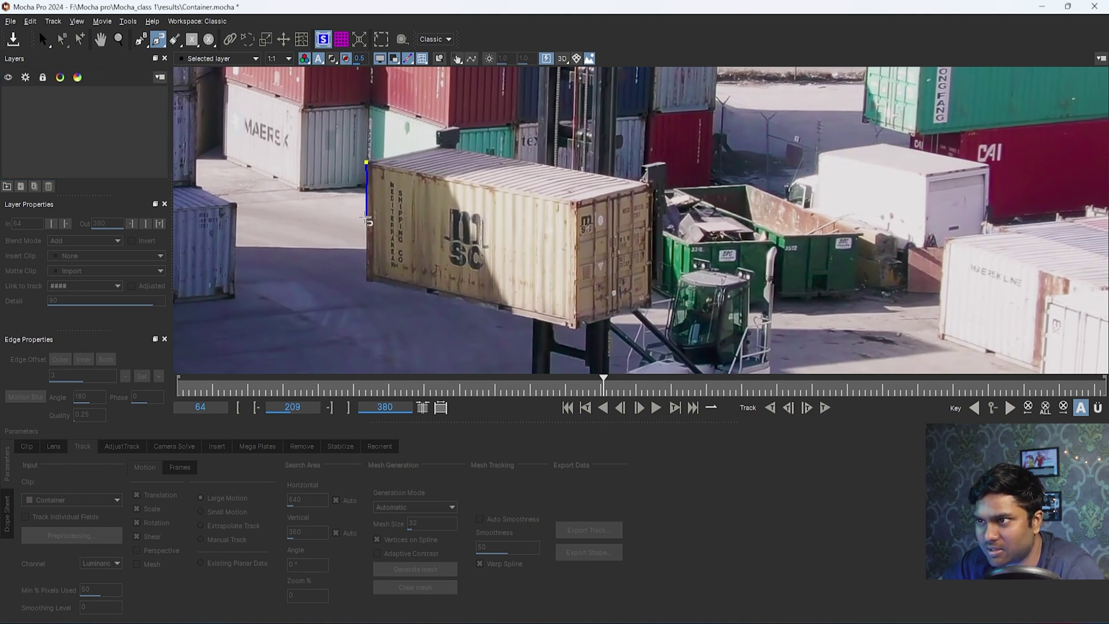
{"action": "left_click", "coordinate": [368, 283]}
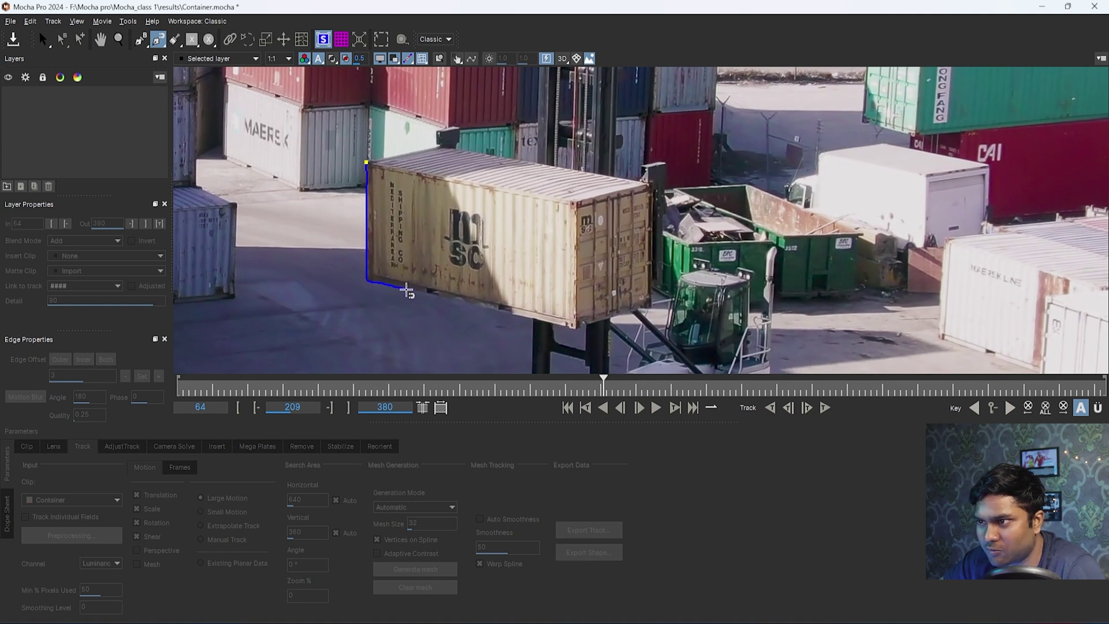
{"action": "left_click", "coordinate": [402, 288]}
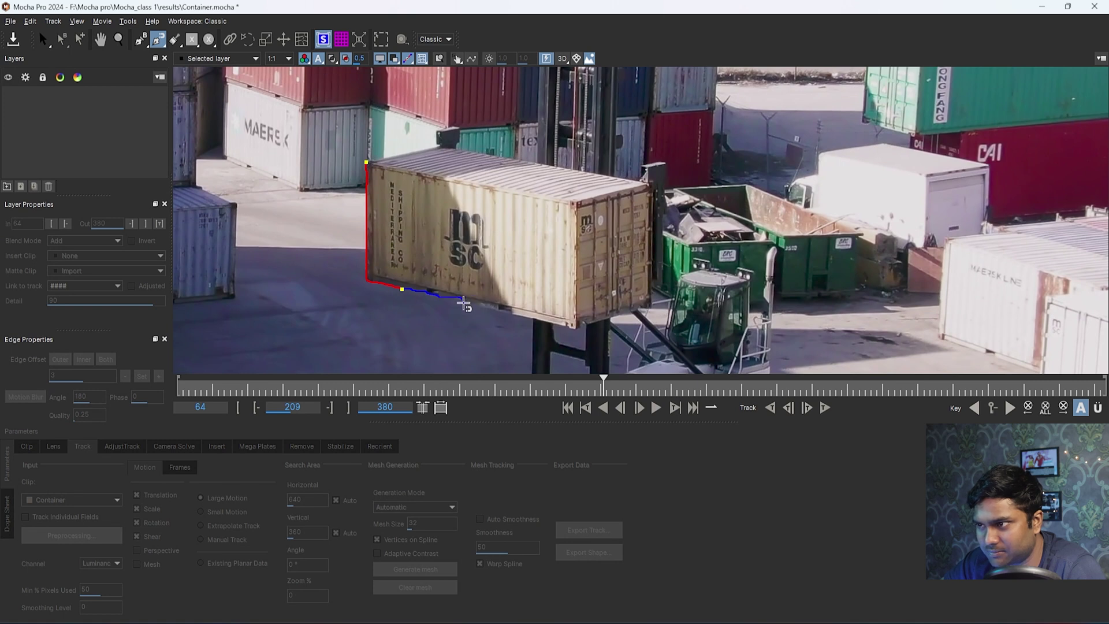
{"action": "key", "text": "ctrl+z"}
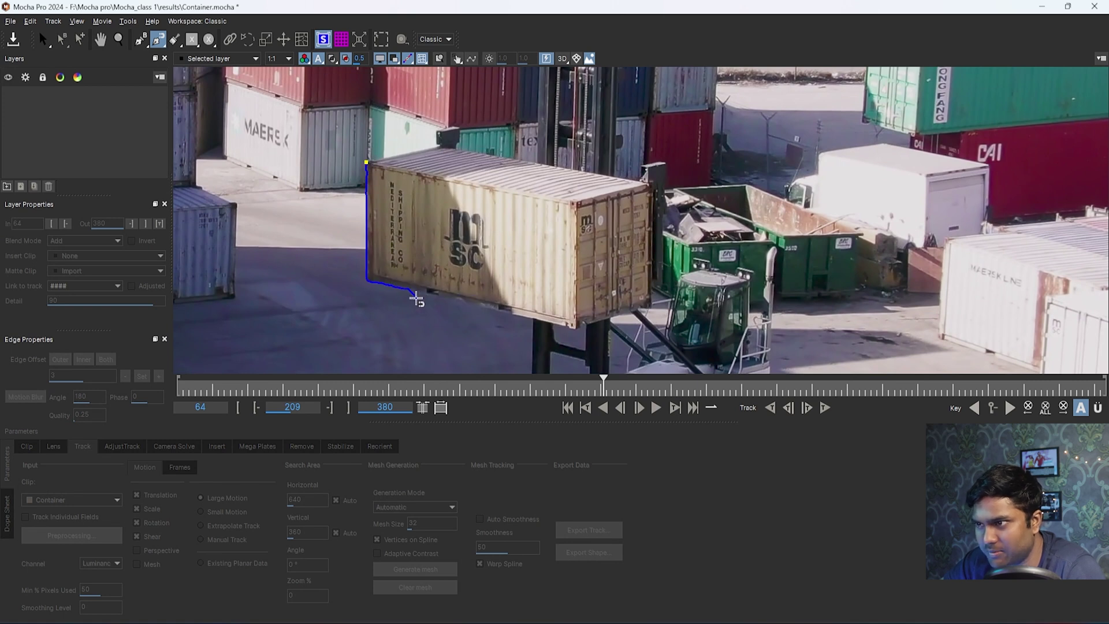
{"action": "left_click", "coordinate": [408, 291]}
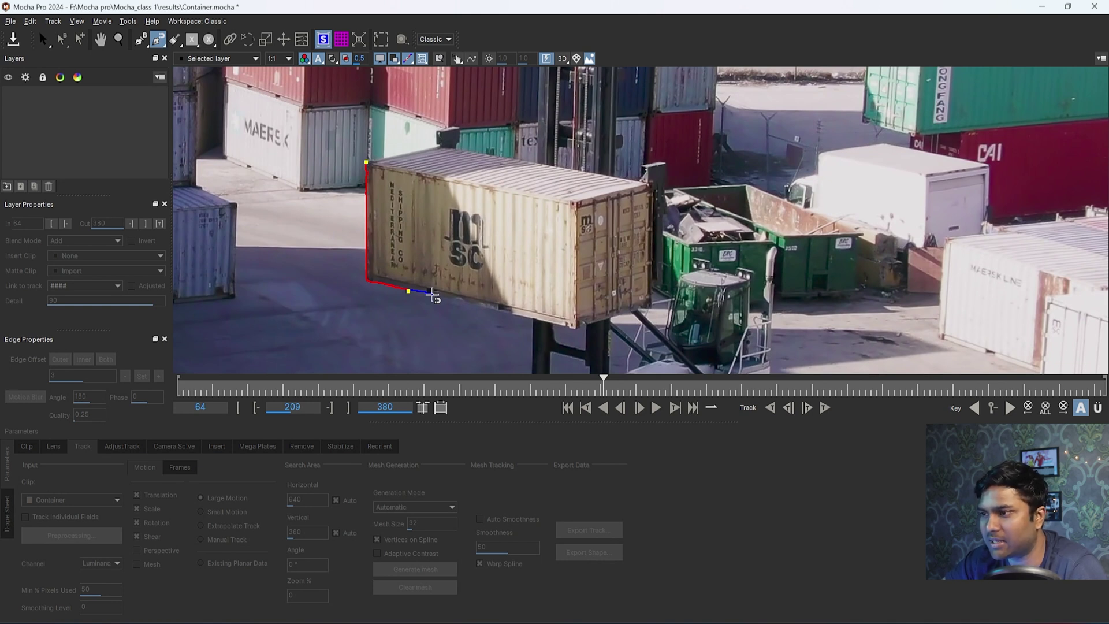
{"action": "left_click", "coordinate": [449, 298]}
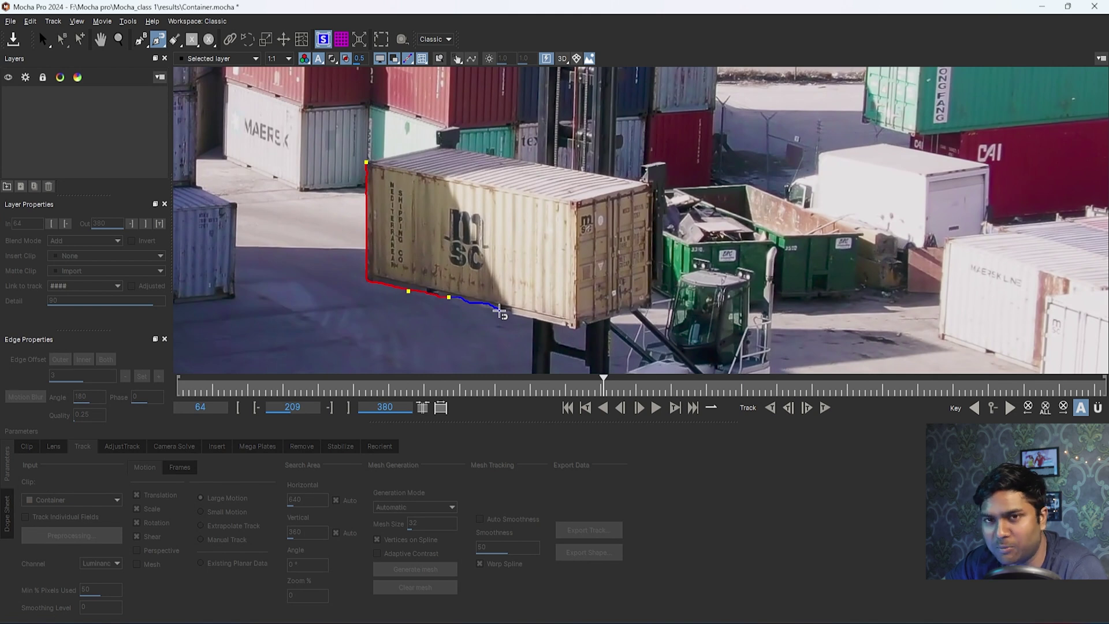
{"action": "left_click", "coordinate": [505, 313]}
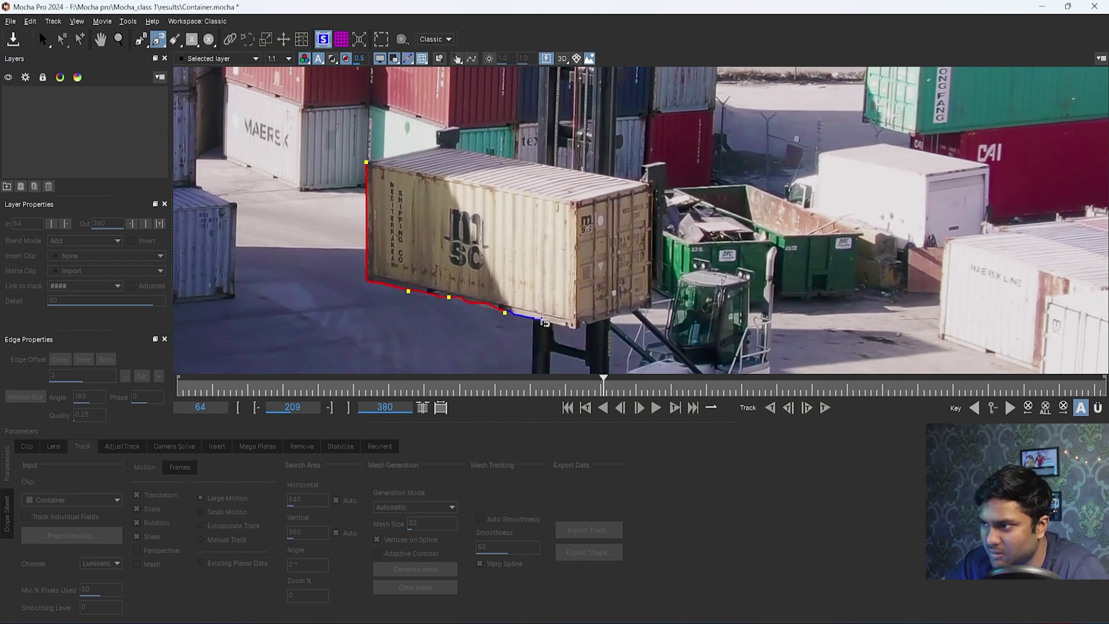
{"action": "left_click", "coordinate": [577, 328]}
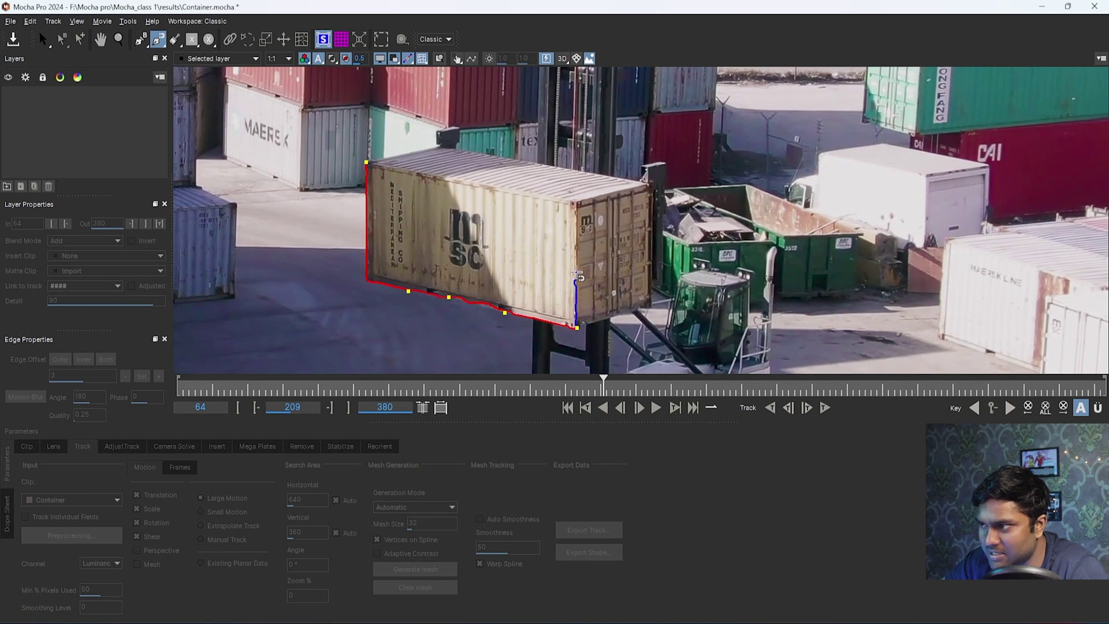
- Continue the magnetic outline up the container's near vertical edge and back along its top edge, closing the shape
{"action": "left_click", "coordinate": [576, 201]}
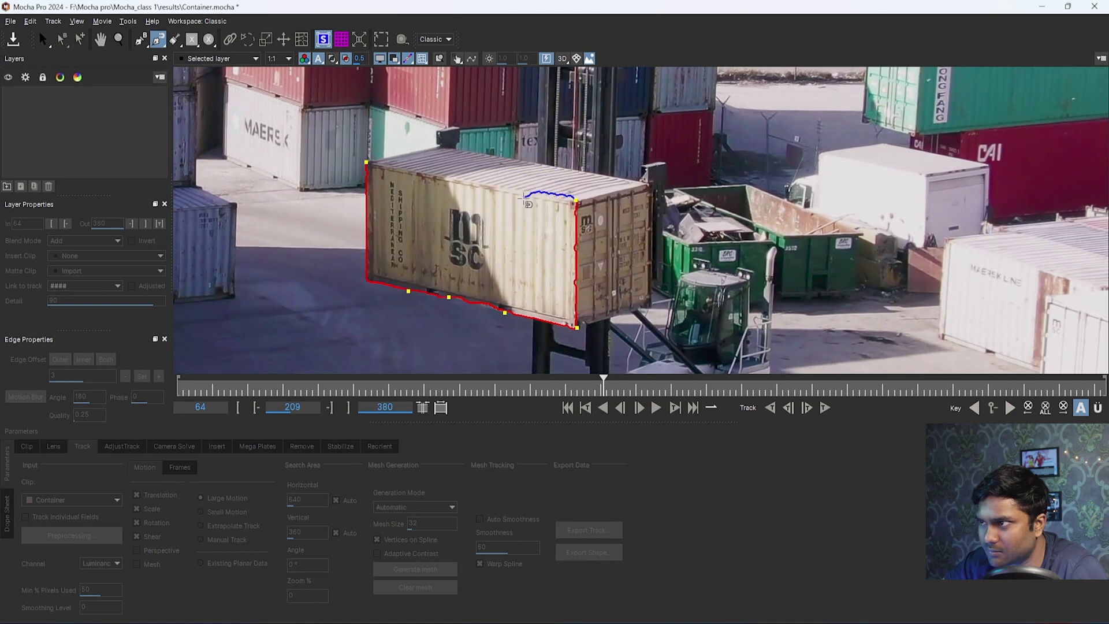
{"action": "left_click", "coordinate": [545, 200]}
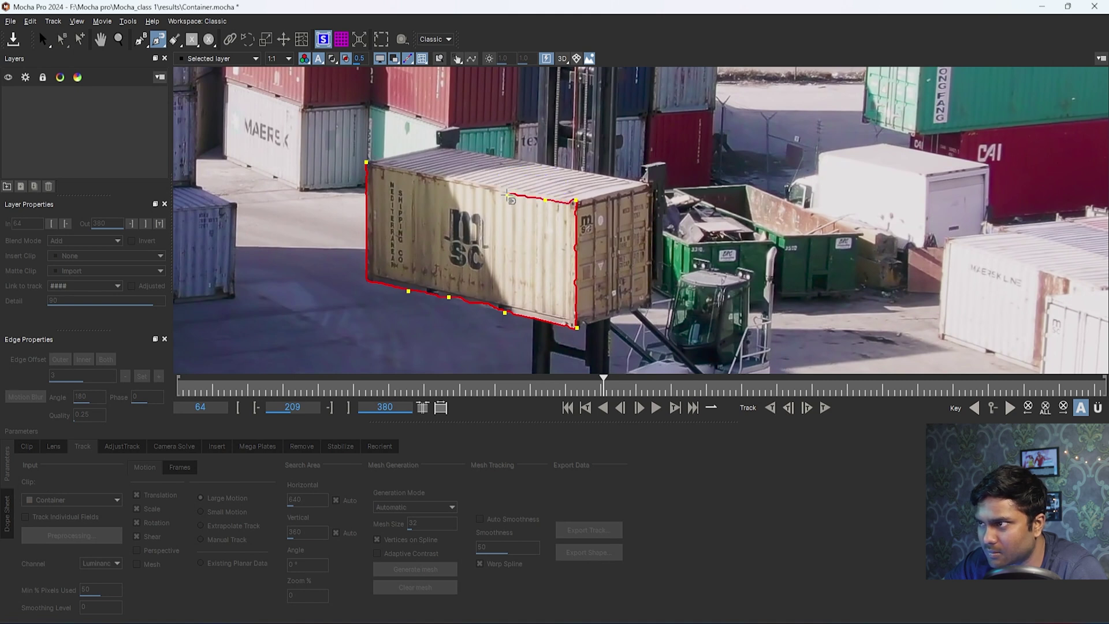
{"action": "left_click", "coordinate": [462, 187]}
{"action": "left_click", "coordinate": [414, 178]}
{"action": "left_click", "coordinate": [367, 163]}
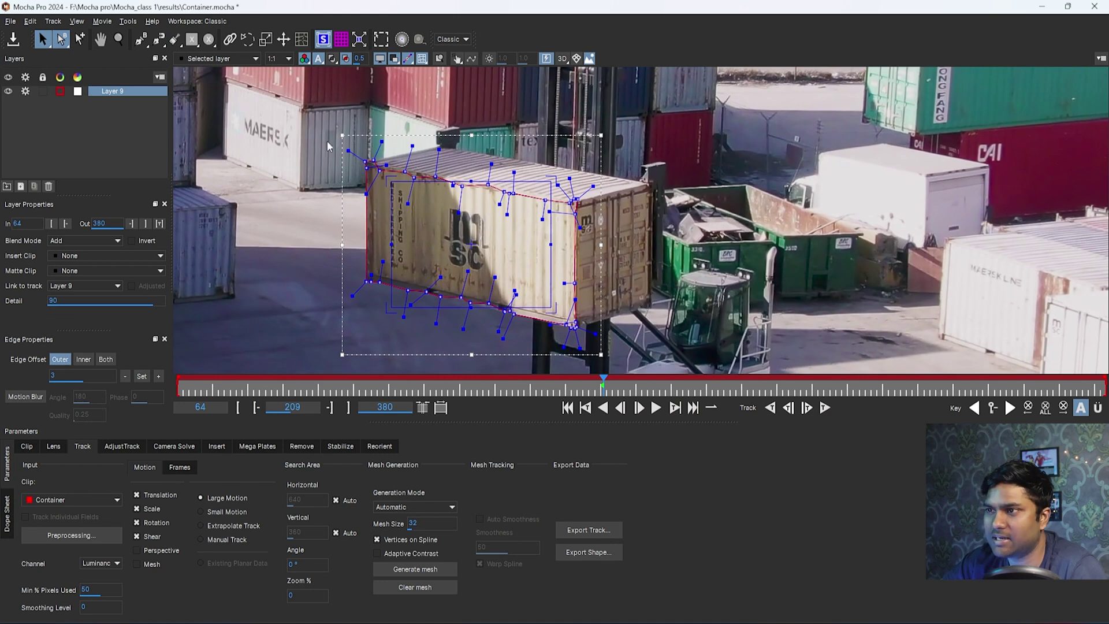
- Move the four corners of the planar surface onto the corners of the MSC container's long side
{"action": "left_click", "coordinate": [322, 172]}
{"action": "left_click", "coordinate": [355, 200]}
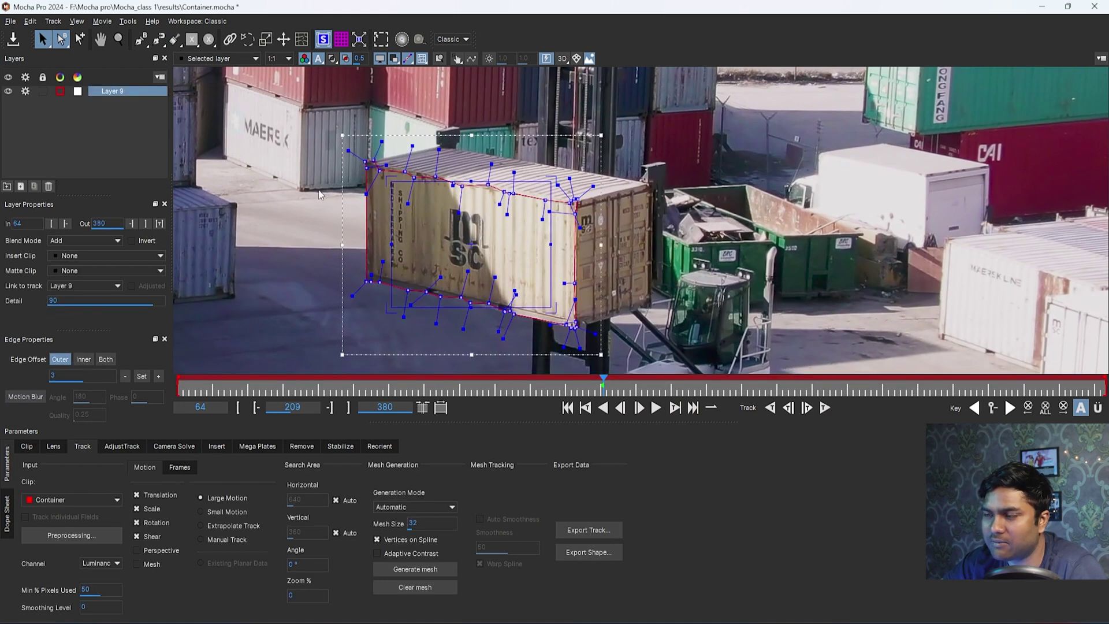
{"action": "left_click", "coordinate": [676, 195]}
{"action": "left_click", "coordinate": [472, 269]}
{"action": "scroll", "coordinate": [674, 254], "scroll_direction": "down", "scroll_amount": 3}
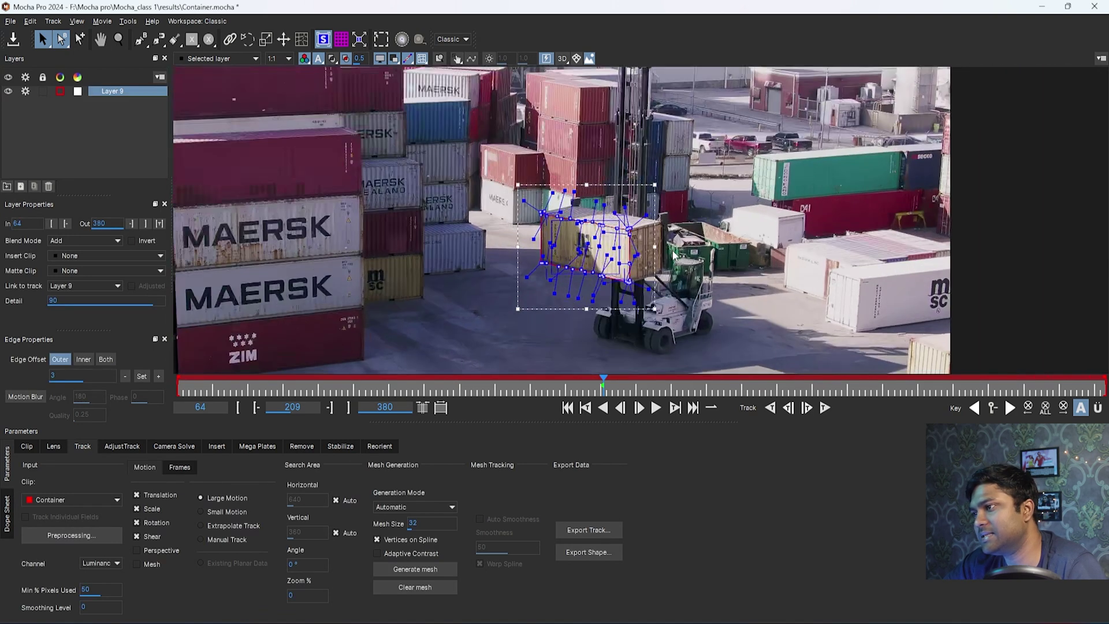
{"action": "scroll", "coordinate": [674, 254], "scroll_direction": "up", "scroll_amount": 4}
{"action": "left_click", "coordinate": [638, 247]}
{"action": "left_click", "coordinate": [601, 236]}
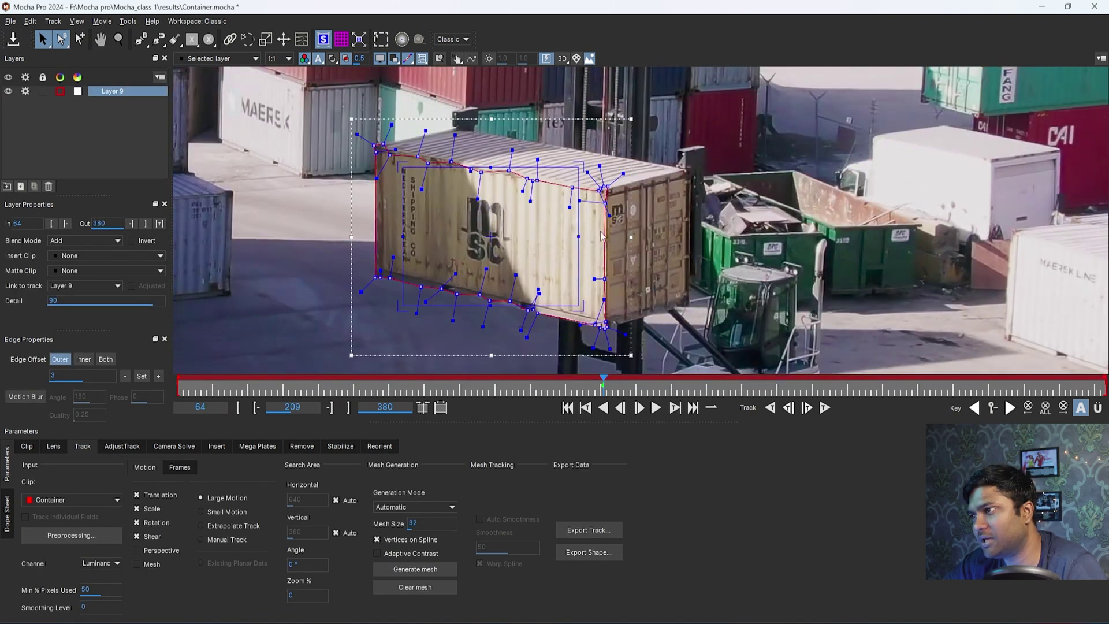
{"action": "left_click_drag", "start_coordinate": [577, 167], "coordinate": [585, 201]}
{"action": "mouse_move", "coordinate": [400, 163]}
{"action": "left_mouse_down"}
{"action": "mouse_move", "coordinate": [403, 171]}
{"action": "mouse_move", "coordinate": [383, 158]}
{"action": "left_mouse_up"}
{"action": "left_click_drag", "start_coordinate": [403, 305], "coordinate": [383, 266]}
{"action": "left_click_drag", "start_coordinate": [581, 306], "coordinate": [590, 315]}
- Examine the magnetic outline and planar surface on the container from close up and from further out
{"action": "left_click", "coordinate": [700, 279]}
{"action": "key", "text": "z"}
{"action": "left_click_drag", "start_coordinate": [700, 280], "coordinate": [641, 268]}
{"action": "left_click", "coordinate": [627, 217]}
{"action": "key", "text": "x"}
{"action": "left_click_drag", "start_coordinate": [721, 197], "coordinate": [669, 186]}
{"action": "key", "text": "z"}
{"action": "left_click_drag", "start_coordinate": [669, 186], "coordinate": [612, 191]}
{"action": "key", "text": "x"}
{"action": "left_click_drag", "start_coordinate": [702, 177], "coordinate": [683, 218]}
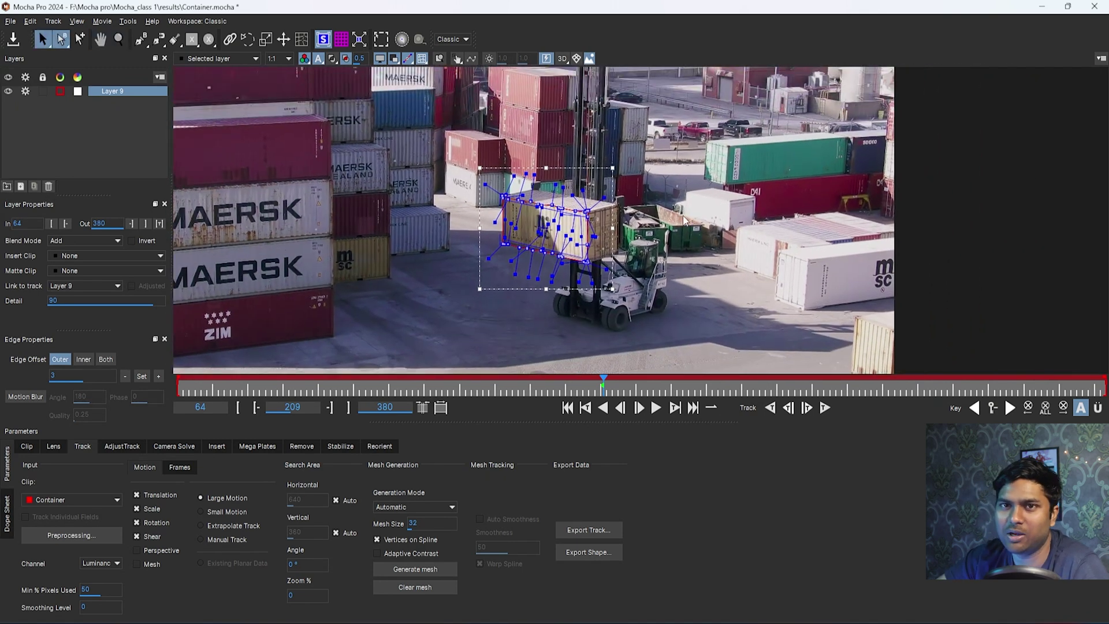
{"action": "key", "text": "z"}
{"action": "left_click_drag", "start_coordinate": [633, 270], "coordinate": [688, 289]}
{"action": "key", "text": "x"}
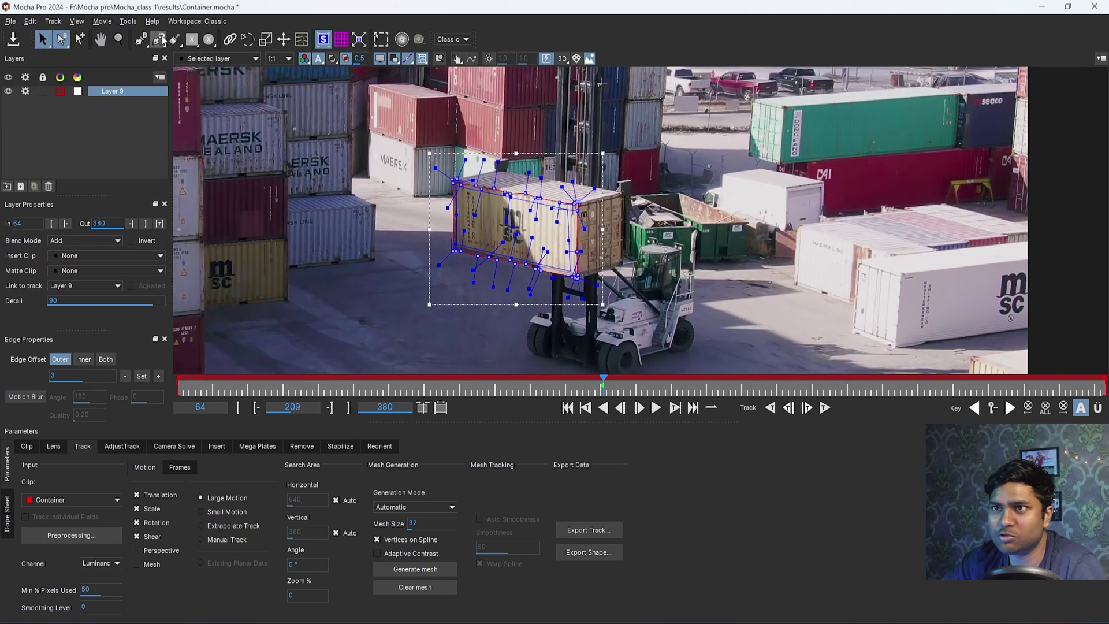
{"action": "key", "text": "z"}
{"action": "left_click_drag", "start_coordinate": [441, 258], "coordinate": [480, 258]}
{"action": "key", "text": "x"}
{"action": "left_click_drag", "start_coordinate": [656, 177], "coordinate": [623, 214]}
{"action": "key", "text": "z"}
{"action": "key", "text": "s"}
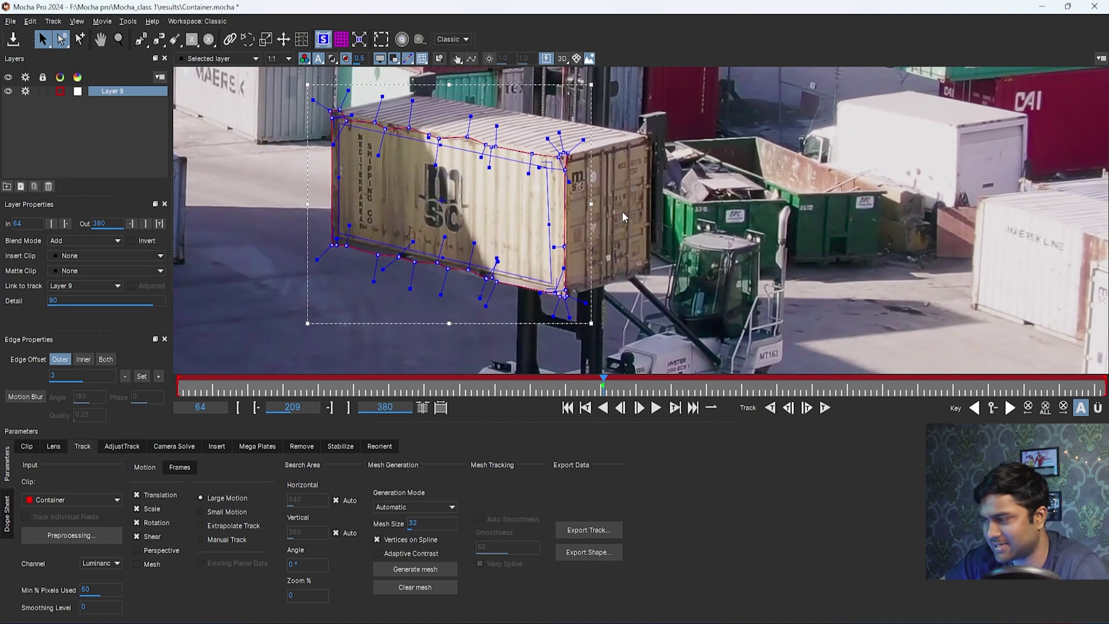
{"action": "key", "text": "z"}
{"action": "key", "text": "x"}
{"action": "left_click_drag", "start_coordinate": [665, 202], "coordinate": [700, 224]}
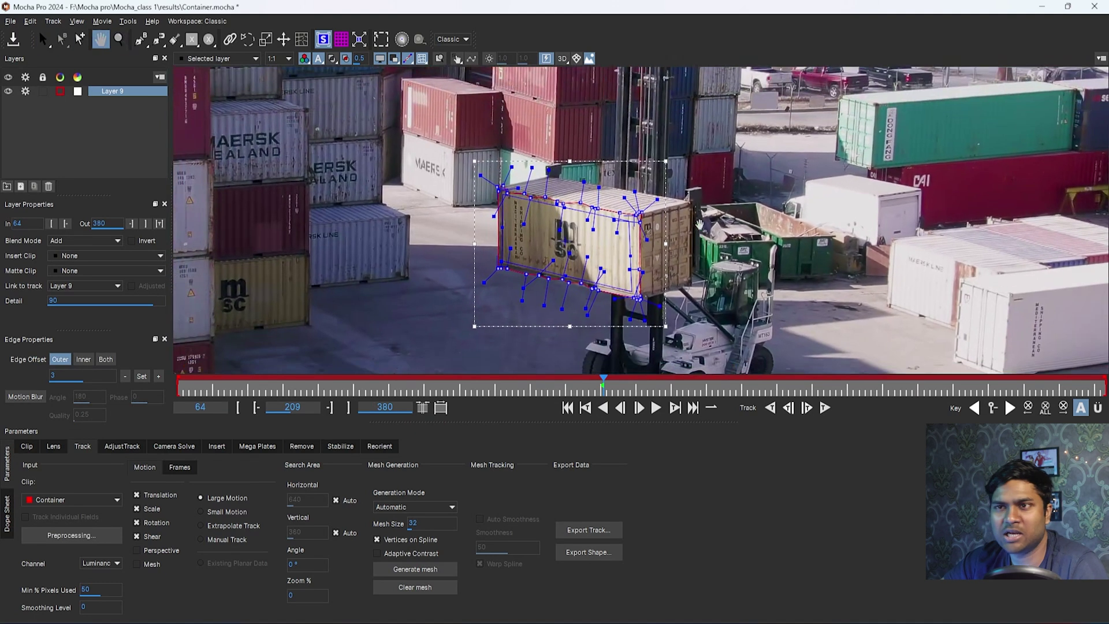
{"action": "key", "text": "s"}
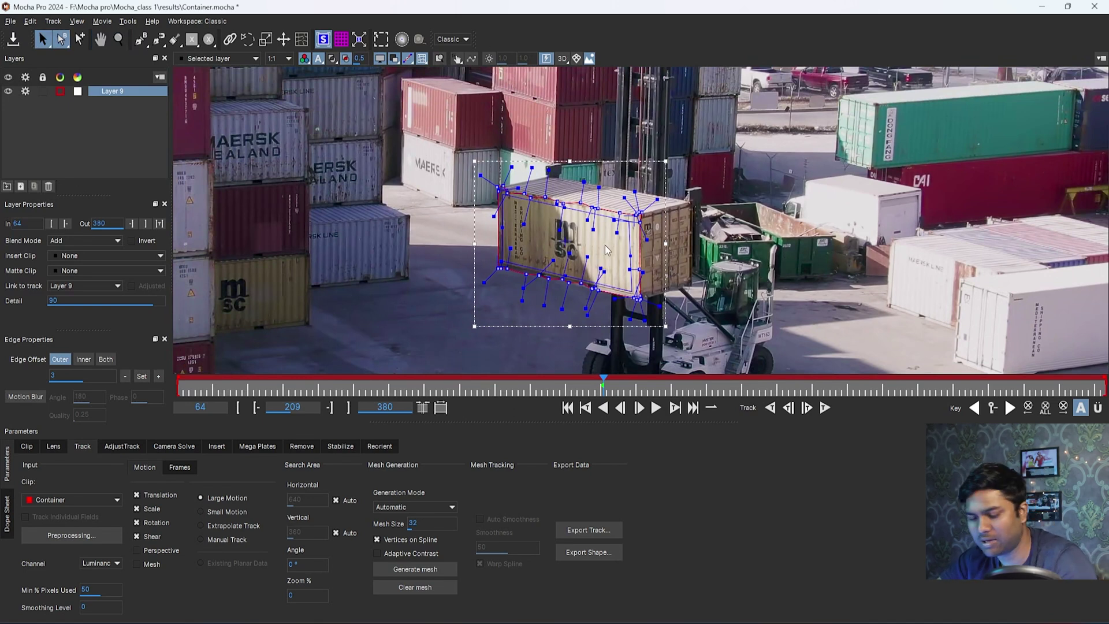
- Delete the magnetic layer and go to frame 280, where the container's long side faces the camera
{"action": "key", "text": "x"}
{"action": "left_click_drag", "start_coordinate": [714, 351], "coordinate": [697, 288]}
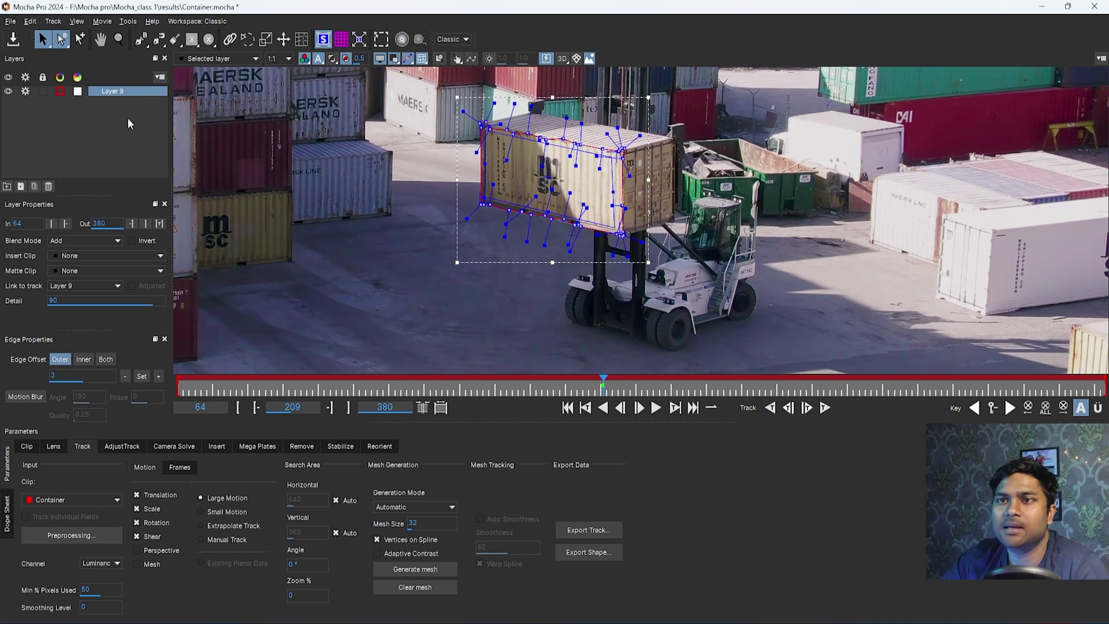
{"action": "key", "text": "Delete"}
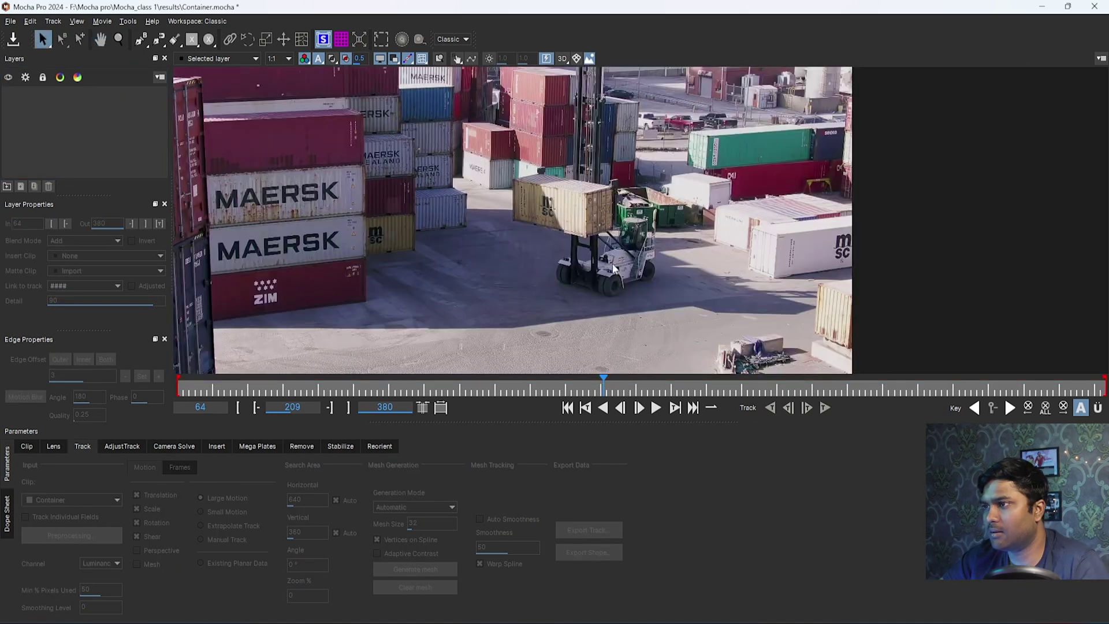
{"action": "scroll", "coordinate": [613, 268], "scroll_direction": "down", "scroll_amount": 2}
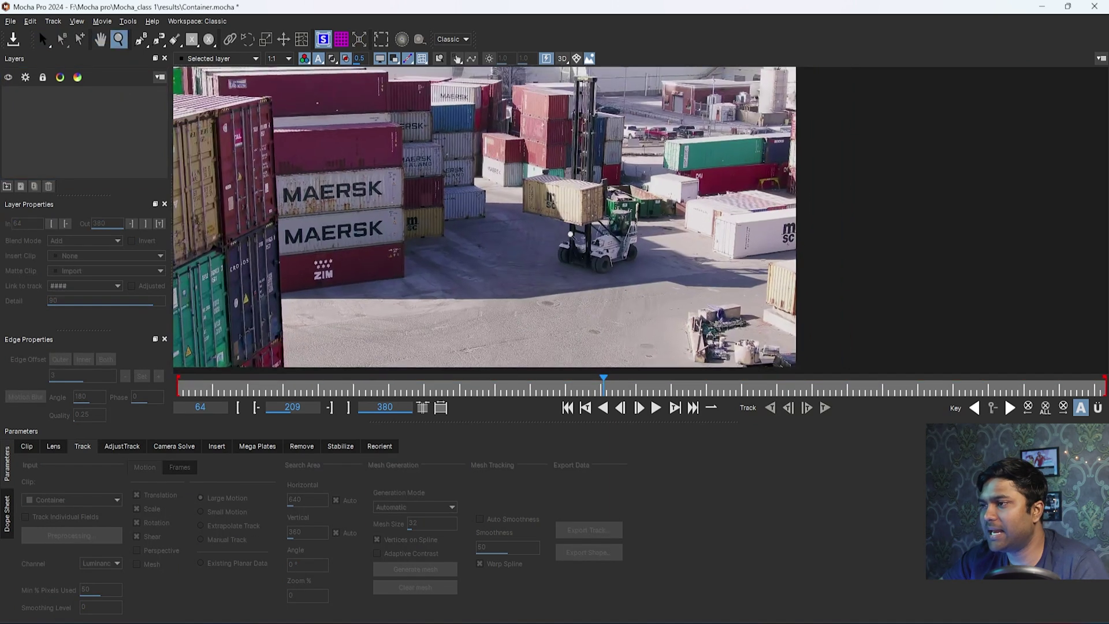
{"action": "left_click_drag", "start_coordinate": [424, 383], "coordinate": [810, 417]}
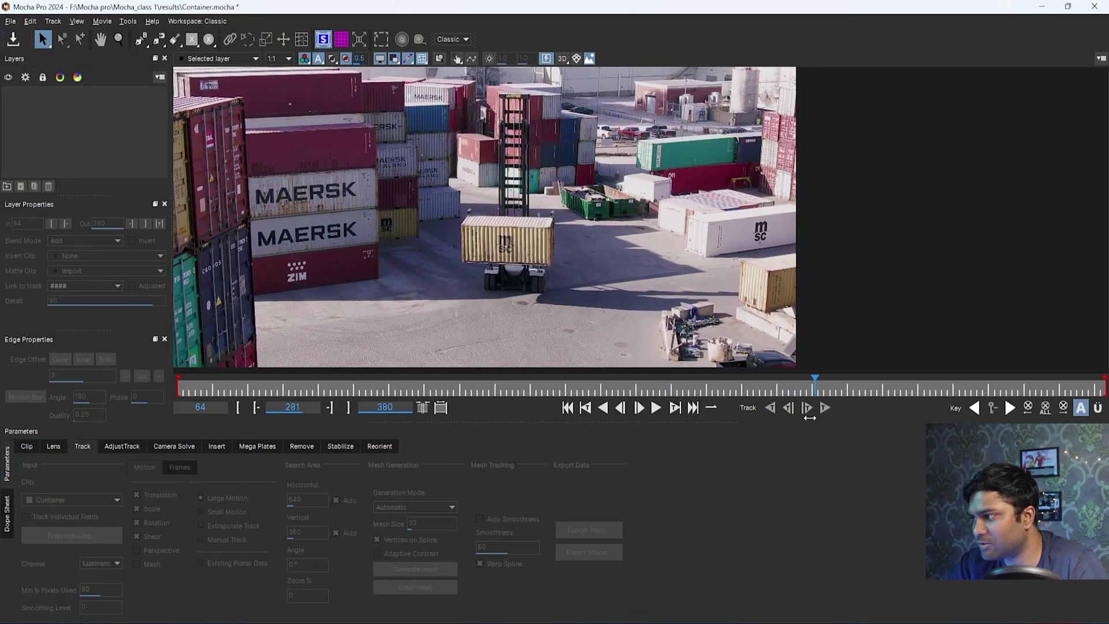
{"action": "key", "text": "x"}
{"action": "left_click_drag", "start_coordinate": [559, 338], "coordinate": [563, 313]}
{"action": "key", "text": "z"}
{"action": "mouse_move", "coordinate": [488, 148]}
{"action": "left_mouse_down"}
{"action": "mouse_move", "coordinate": [501, 306]}
{"action": "mouse_move", "coordinate": [496, 131]}
{"action": "left_mouse_up"}
{"action": "key", "text": "x"}
{"action": "scroll", "coordinate": [500, 231], "scroll_direction": "up", "scroll_amount": 8}
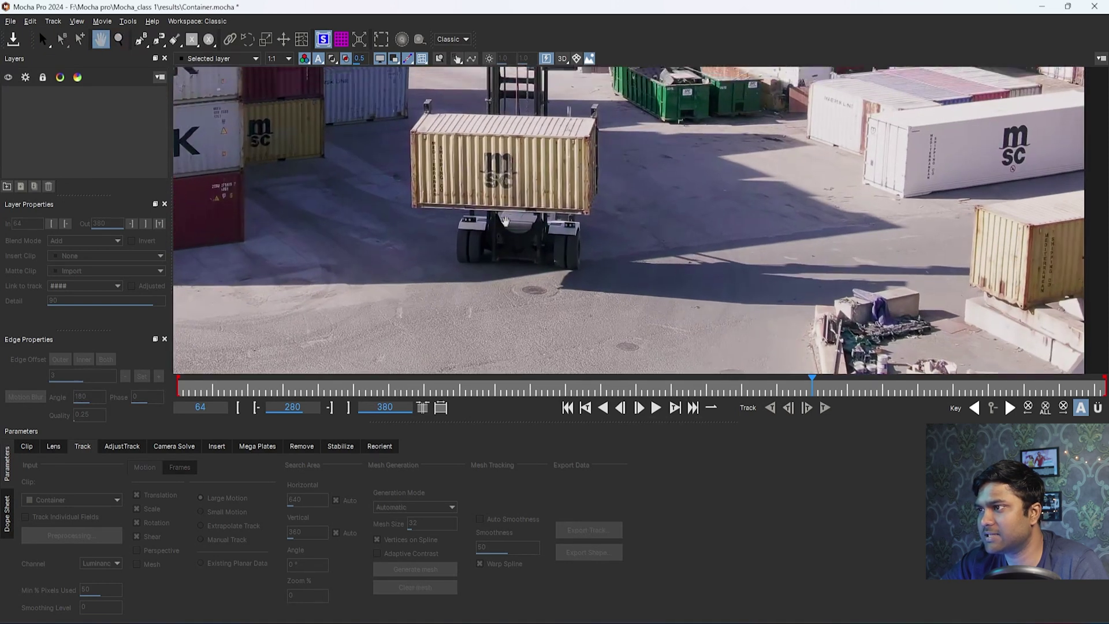
{"action": "left_click_drag", "start_coordinate": [505, 221], "coordinate": [503, 267]}
{"action": "key", "text": "z"}
{"action": "mouse_move", "coordinate": [504, 268]}
{"action": "left_mouse_down"}
{"action": "mouse_move", "coordinate": [478, 238]}
{"action": "mouse_move", "coordinate": [505, 281]}
{"action": "mouse_move", "coordinate": [510, 246]}
{"action": "mouse_move", "coordinate": [511, 267]}
{"action": "left_mouse_up"}
{"action": "key", "text": "x"}
{"action": "key", "text": "z"}
{"action": "key", "text": "x"}
- Draw a closed X-spline loosely around the MSC container carried by the forklift
{"action": "left_click", "coordinate": [141, 43]}
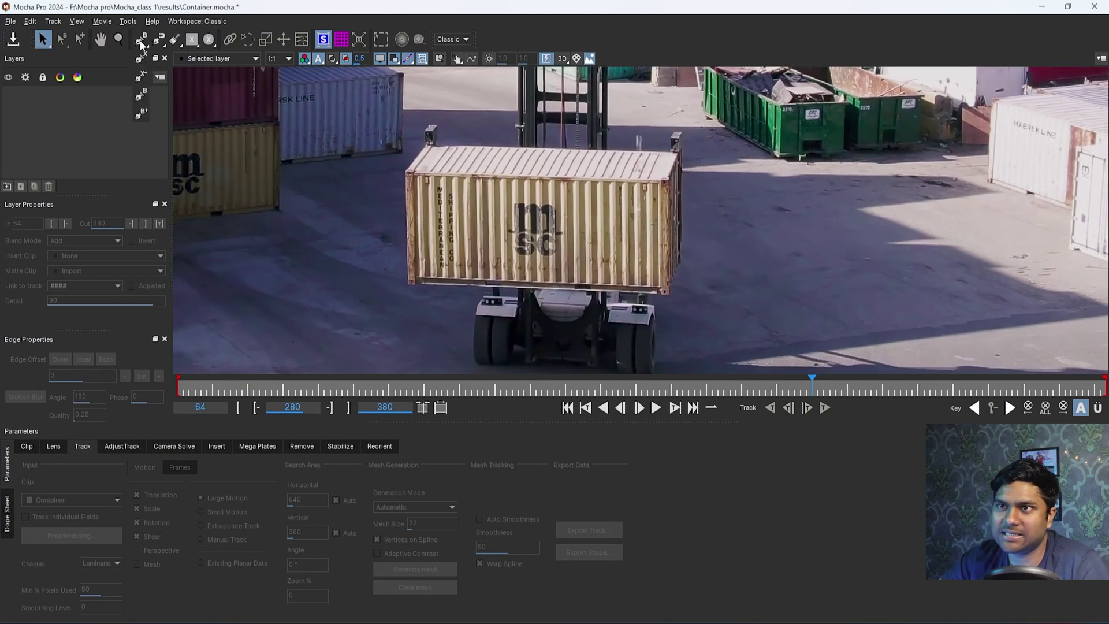
{"action": "left_click", "coordinate": [385, 161]}
{"action": "left_click", "coordinate": [595, 167]}
{"action": "left_click", "coordinate": [670, 169]}
{"action": "left_click", "coordinate": [683, 204]}
{"action": "left_click", "coordinate": [683, 282]}
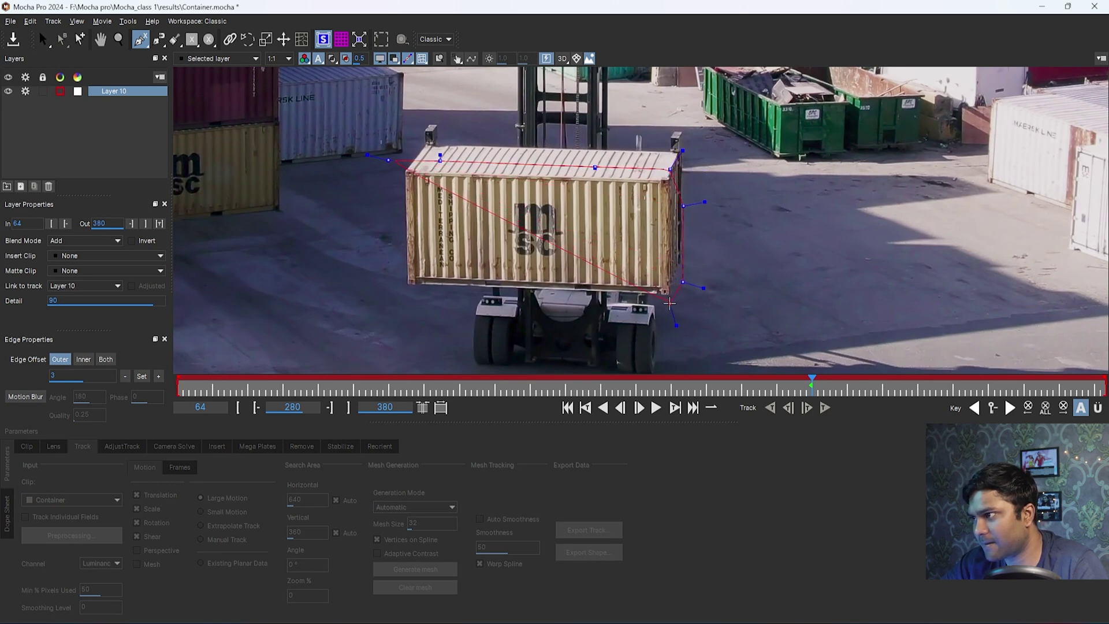
{"action": "left_click", "coordinate": [669, 312]}
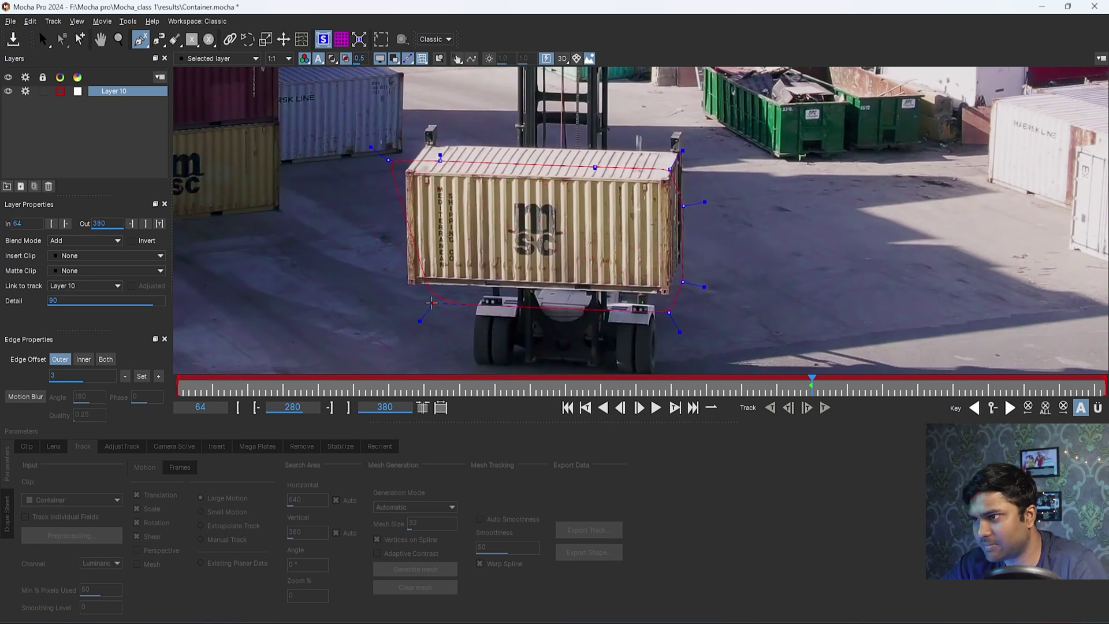
{"action": "left_click", "coordinate": [398, 303]}
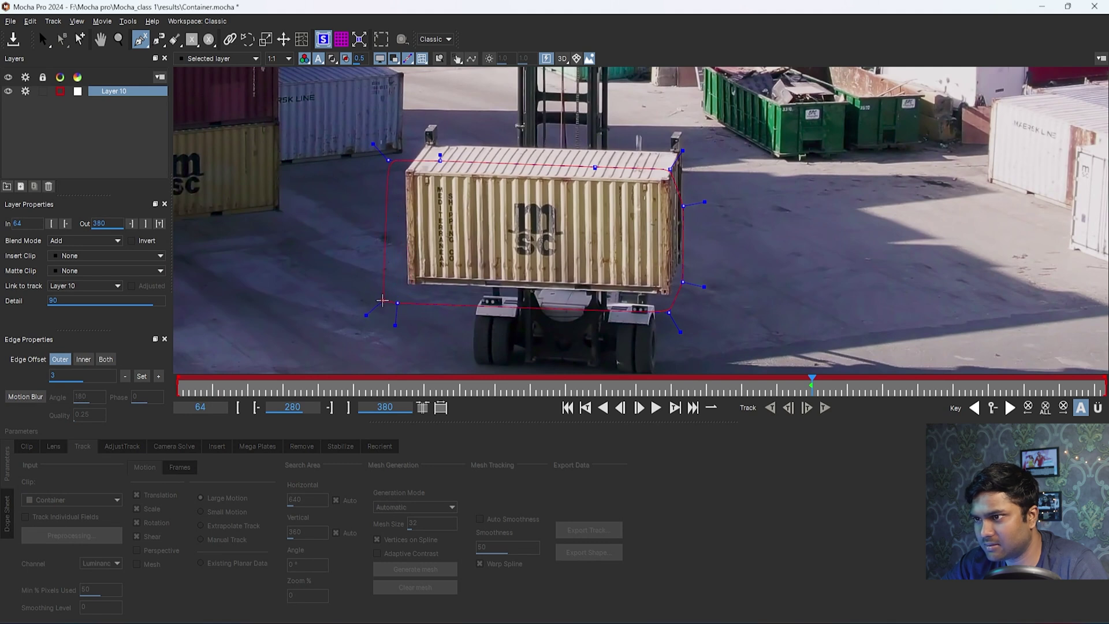
{"action": "right_click", "coordinate": [382, 300]}
- Adjust the X-spline's control points so the outline follows the container more evenly along its bottom, side and roof
{"action": "left_click_drag", "start_coordinate": [396, 304], "coordinate": [389, 305]}
{"action": "left_click_drag", "start_coordinate": [668, 314], "coordinate": [682, 280]}
{"action": "left_click_drag", "start_coordinate": [683, 205], "coordinate": [668, 167]}
{"action": "left_click_drag", "start_coordinate": [595, 168], "coordinate": [596, 160]}
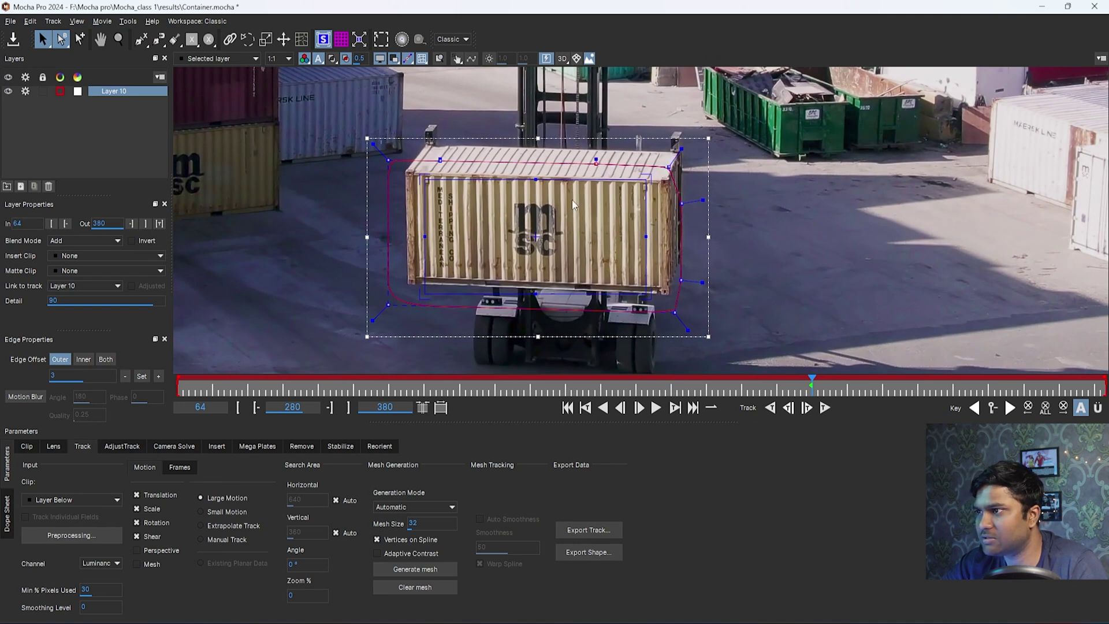
- Place the planar surface's upper-left corner on the matching top corner of the container's front face
{"action": "key", "text": "z"}
{"action": "left_click_drag", "start_coordinate": [462, 221], "coordinate": [436, 252]}
{"action": "key", "text": "x"}
{"action": "key", "text": "ctrl+z"}
{"action": "key", "text": "z"}
{"action": "key", "text": "x"}
{"action": "key", "text": "z"}
{"action": "left_click_drag", "start_coordinate": [496, 303], "coordinate": [534, 334]}
{"action": "key", "text": "z"}
{"action": "key", "text": "s"}
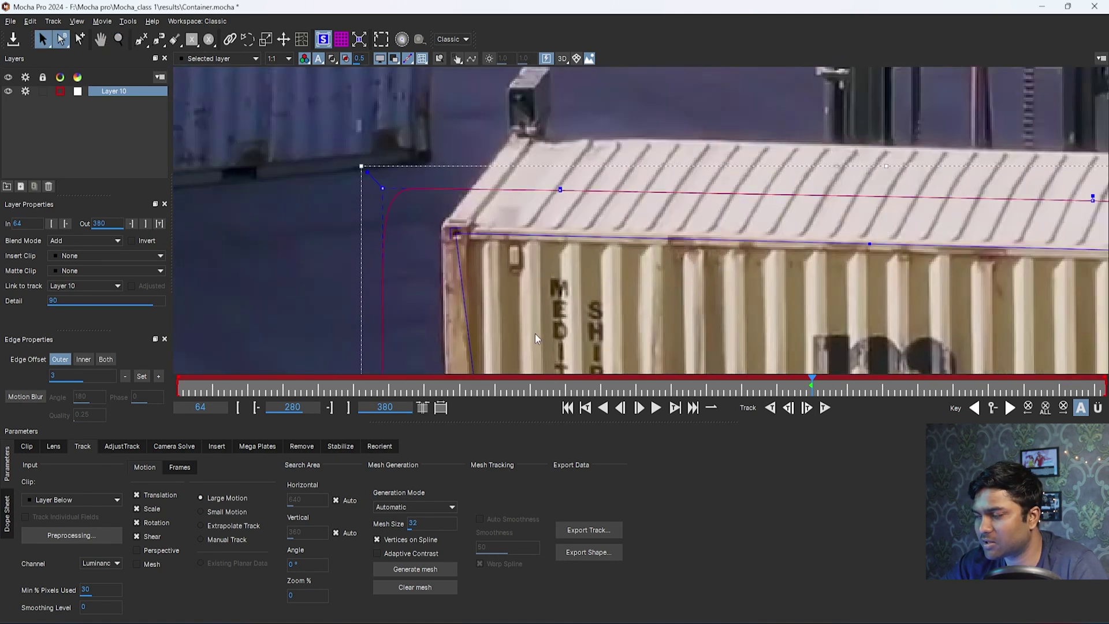
- Place the planar surface's lower corners on the bottom corners of the container's front face
{"action": "scroll", "coordinate": [535, 334], "scroll_direction": "down", "scroll_amount": 2}
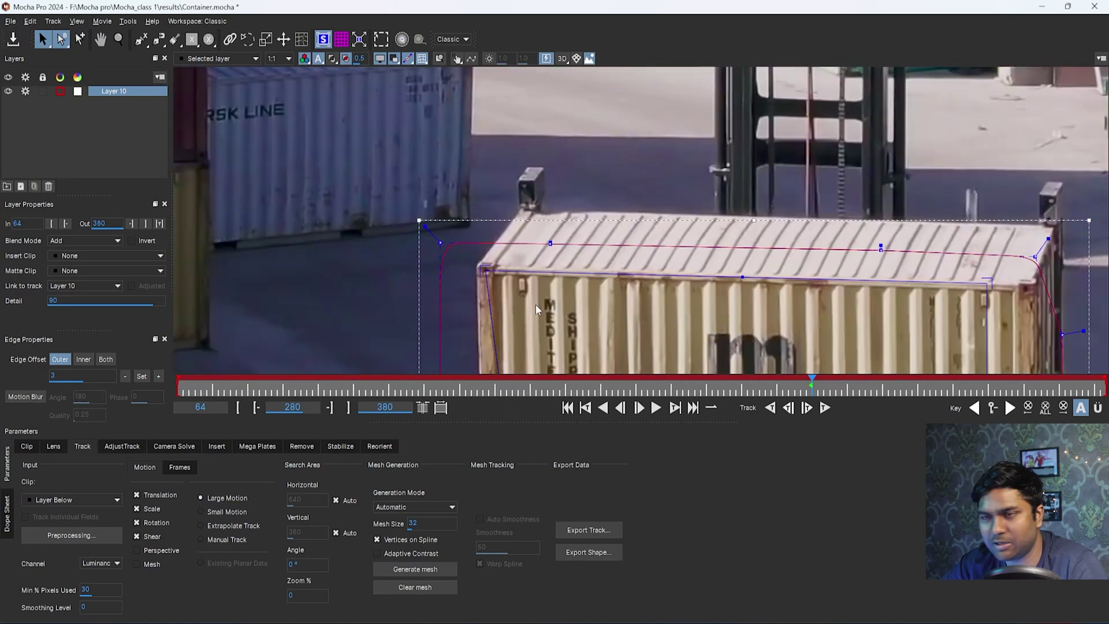
{"action": "key", "text": "x"}
{"action": "left_click_drag", "start_coordinate": [536, 311], "coordinate": [519, 151]}
{"action": "key", "text": "x"}
{"action": "left_click_drag", "start_coordinate": [577, 339], "coordinate": [670, 228]}
{"action": "key", "text": "x"}
{"action": "left_click_drag", "start_coordinate": [685, 253], "coordinate": [587, 289]}
{"action": "key", "text": "z"}
{"action": "left_click_drag", "start_coordinate": [491, 267], "coordinate": [570, 226]}
{"action": "key", "text": "z"}
{"action": "key", "text": "x"}
{"action": "left_click_drag", "start_coordinate": [525, 254], "coordinate": [468, 245]}
{"action": "key", "text": "z"}
{"action": "key", "text": "x"}
{"action": "key", "text": "z"}
{"action": "key", "text": "x"}
{"action": "key", "text": "z"}
{"action": "left_click_drag", "start_coordinate": [928, 192], "coordinate": [463, 231]}
{"action": "key", "text": "x"}
{"action": "left_click_drag", "start_coordinate": [878, 213], "coordinate": [588, 235]}
{"action": "key", "text": "z"}
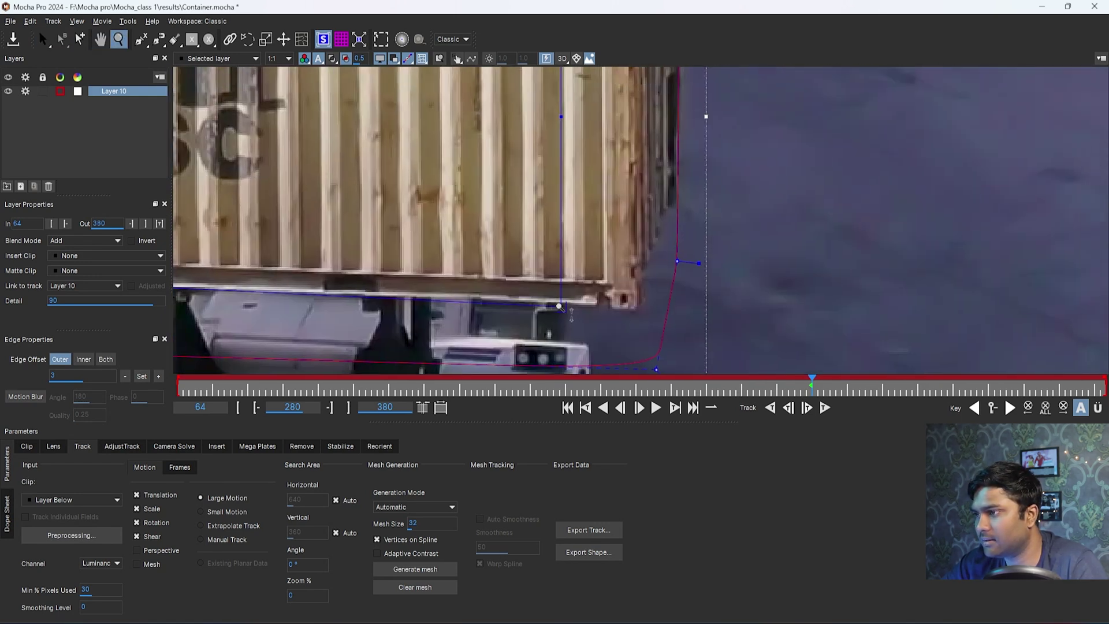
{"action": "left_click_drag", "start_coordinate": [560, 307], "coordinate": [623, 299]}
{"action": "key", "text": "z"}
- Align the planar surface's upper-right corner with the container's front face and select the X-spline layer
{"action": "left_click_drag", "start_coordinate": [671, 142], "coordinate": [642, 370]}
{"action": "key", "text": "x"}
{"action": "left_click_drag", "start_coordinate": [577, 202], "coordinate": [628, 207]}
{"action": "key", "text": "z"}
{"action": "left_click_drag", "start_coordinate": [587, 171], "coordinate": [564, 246]}
{"action": "key", "text": "z"}
{"action": "left_click_drag", "start_coordinate": [733, 179], "coordinate": [743, 261]}
{"action": "left_click_drag", "start_coordinate": [747, 218], "coordinate": [758, 260]}
{"action": "key", "text": "z"}
{"action": "left_click_drag", "start_coordinate": [784, 160], "coordinate": [723, 246]}
{"action": "key", "text": "x"}
{"action": "key", "text": "z"}
{"action": "left_click_drag", "start_coordinate": [727, 155], "coordinate": [725, 174]}
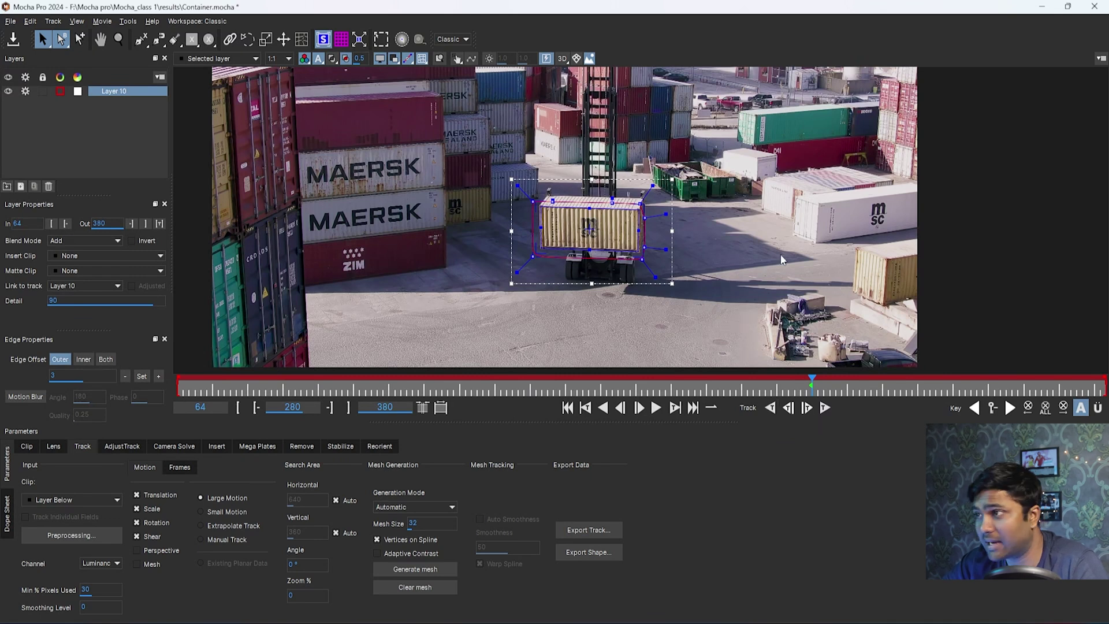
{"action": "left_click", "coordinate": [111, 92]}
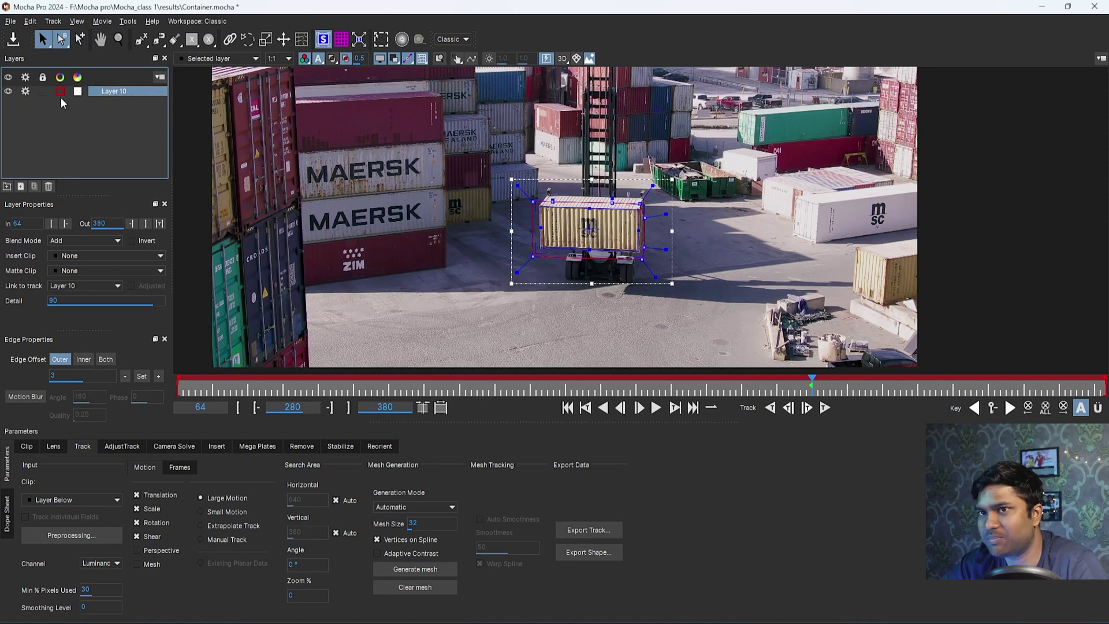
- Rename the X-spline layer to Container
{"action": "double_click", "coordinate": [118, 92]}
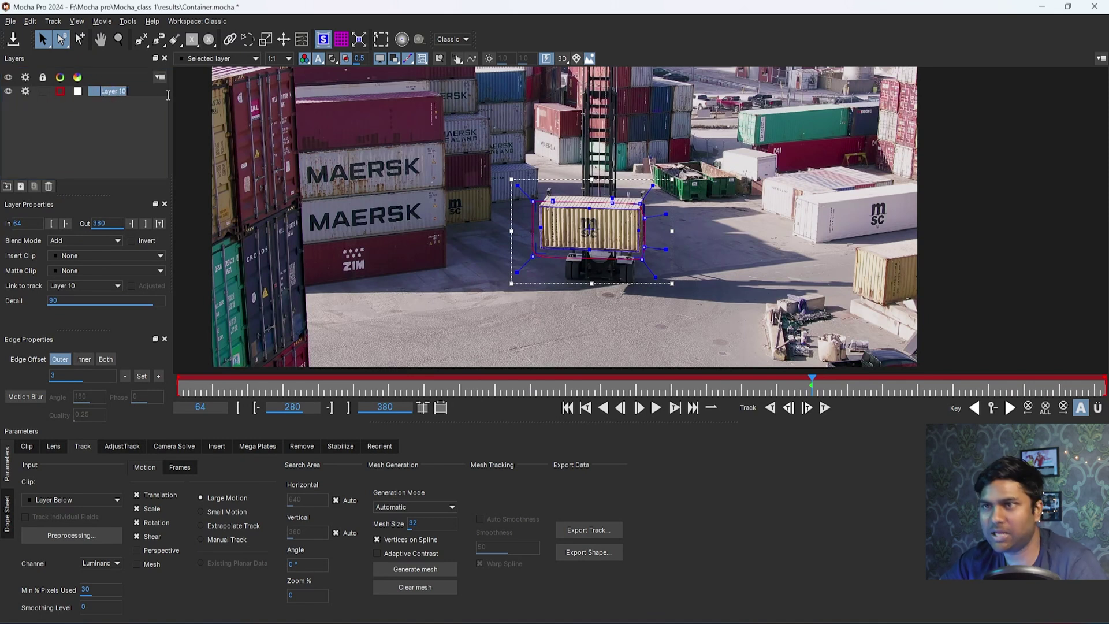
{"action": "key", "text": "BackSpace"}
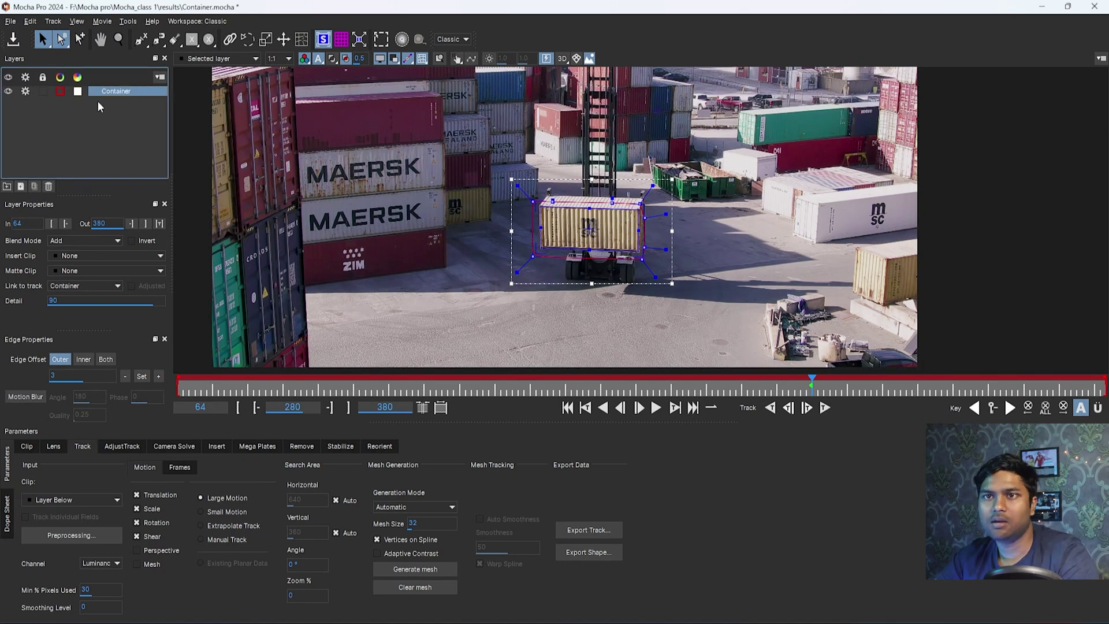
{"action": "left_click", "coordinate": [36, 116]}
{"action": "left_click", "coordinate": [138, 92]}
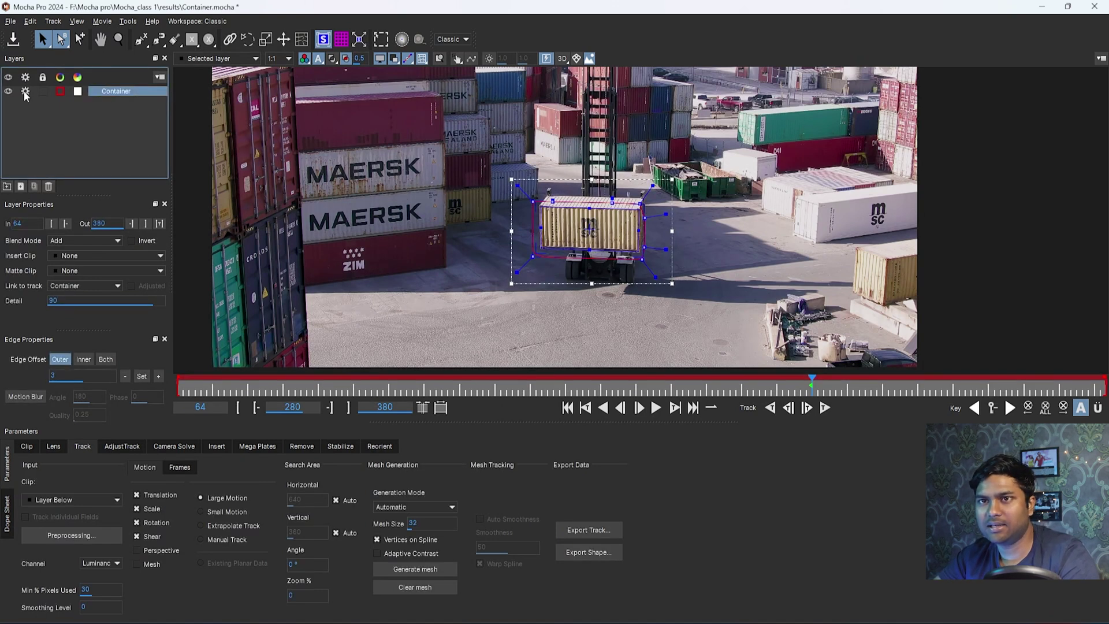
- Switch the Container layer's processing off and on to compare how the tracking controls respond
{"action": "left_click", "coordinate": [26, 92]}
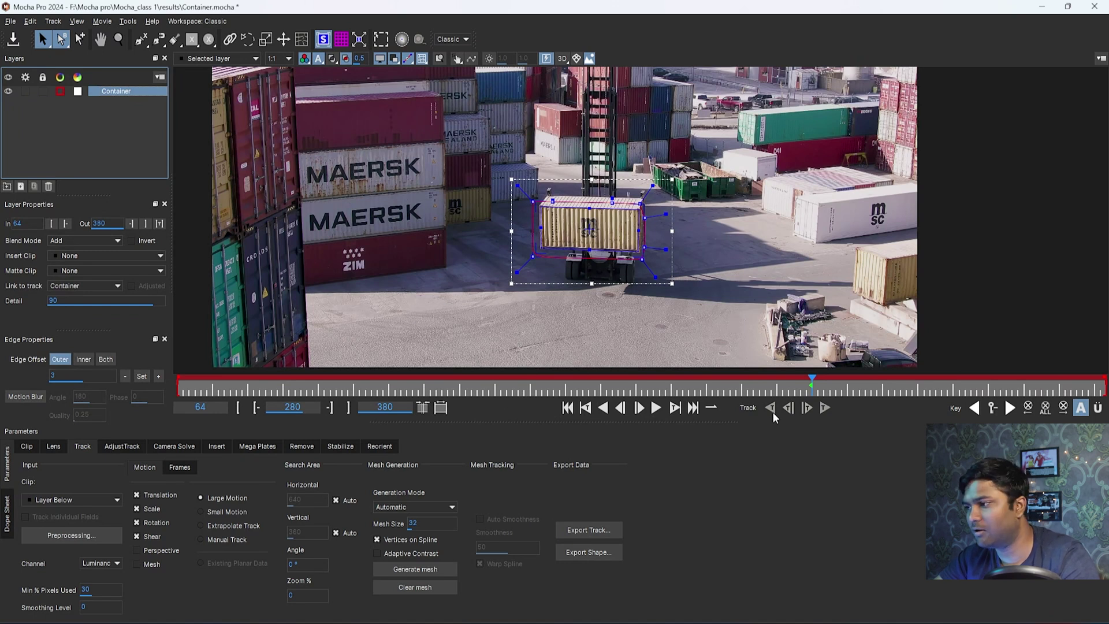
{"action": "left_click", "coordinate": [26, 91]}
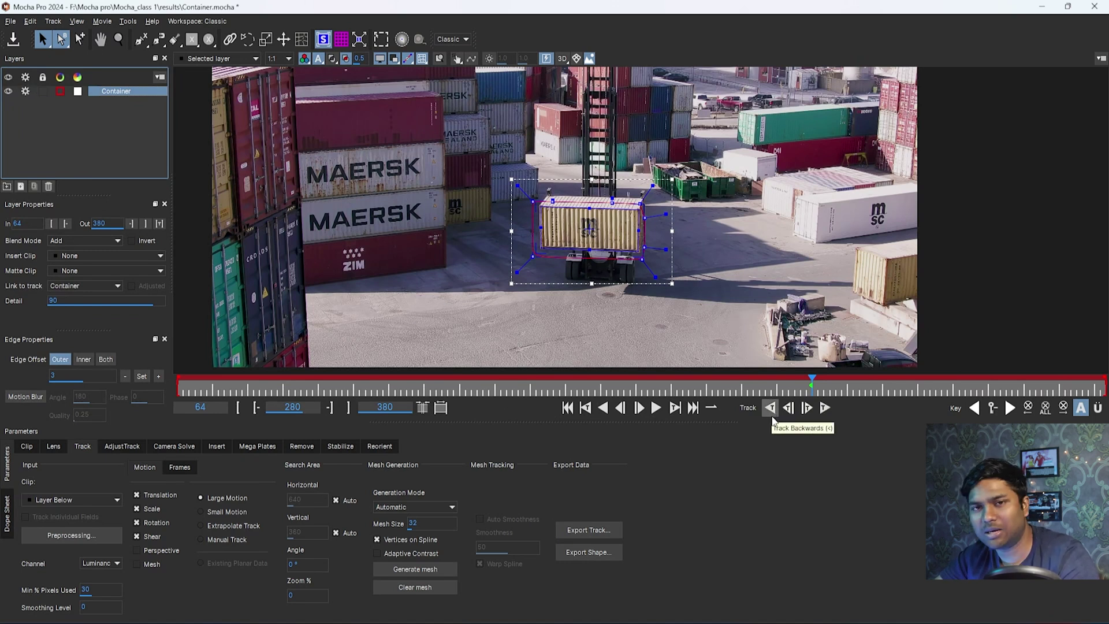
{"action": "left_click", "coordinate": [25, 92]}
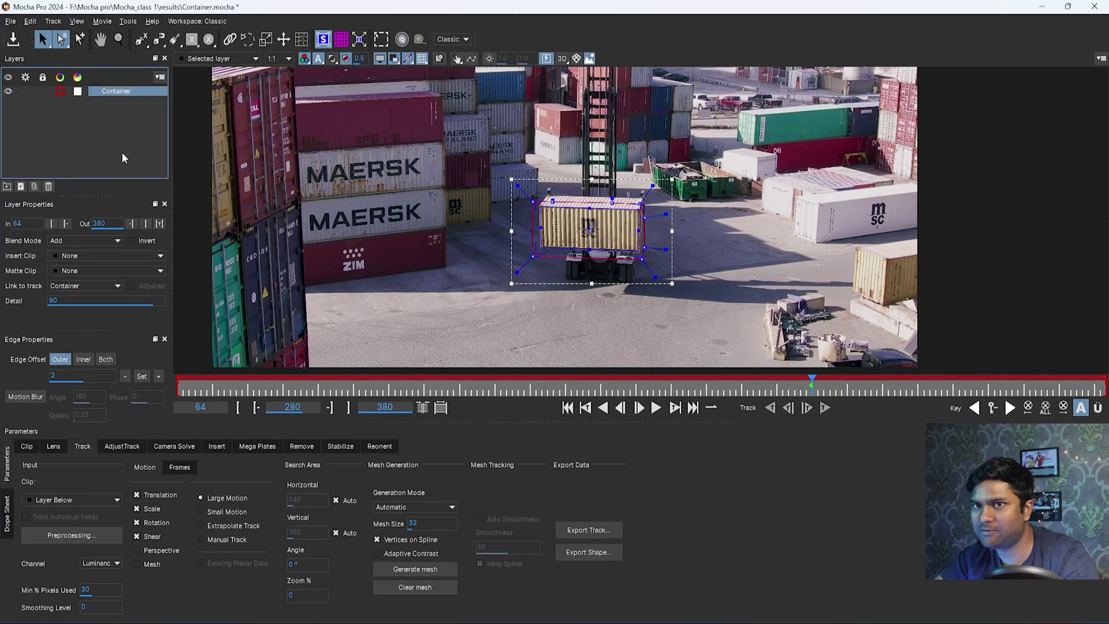
{"action": "left_click_drag", "start_coordinate": [837, 421], "coordinate": [831, 420]}
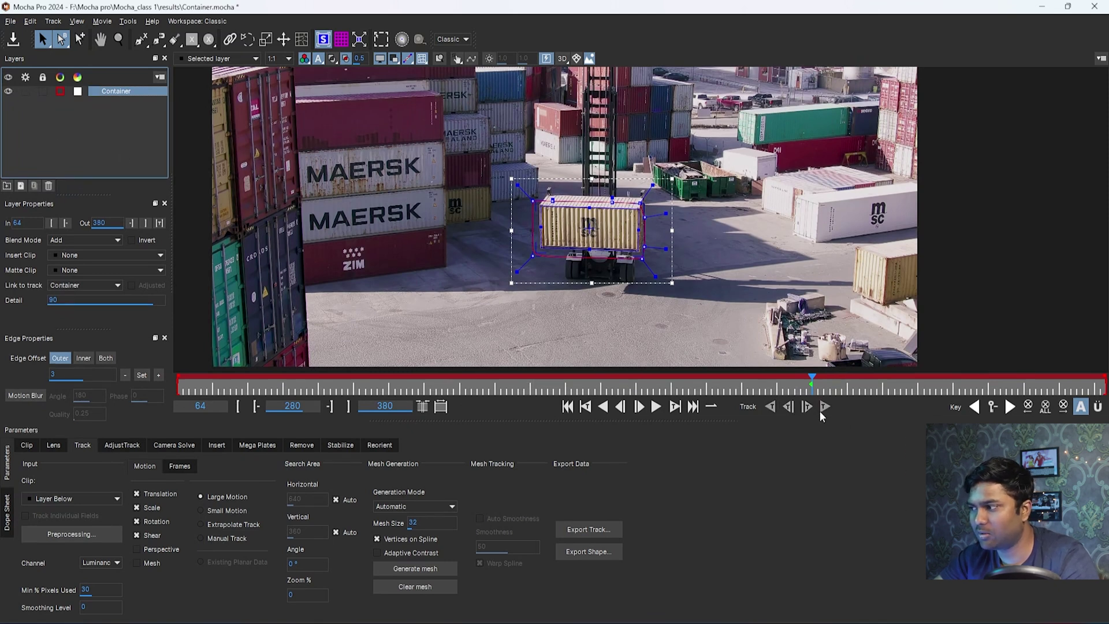
{"action": "left_click", "coordinate": [36, 112]}
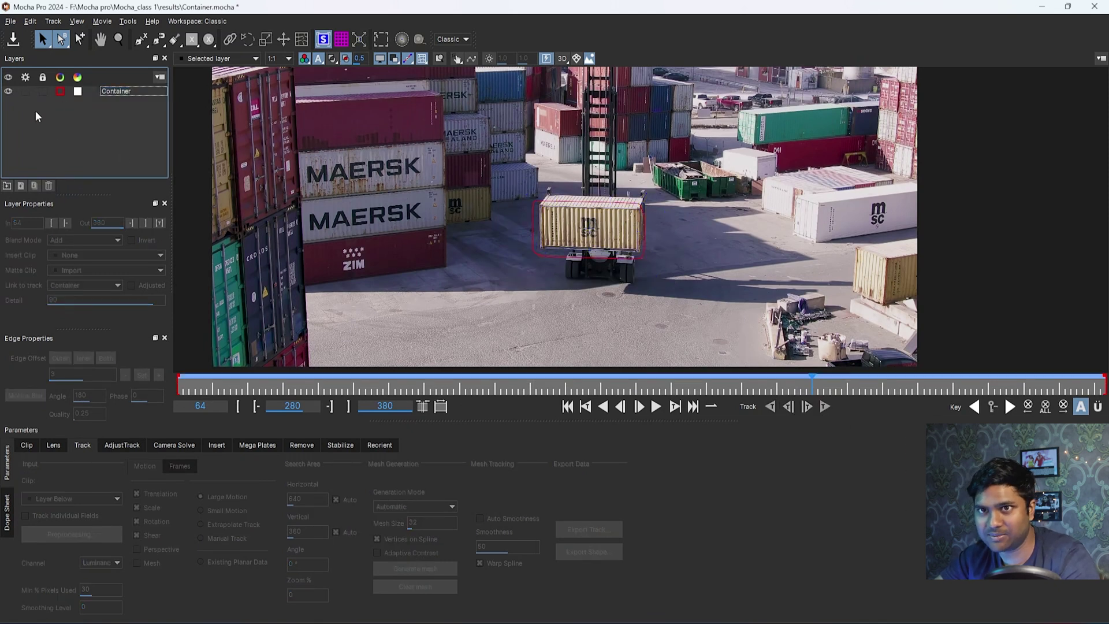
- Toggle the Container layer's visibility off and on to see its effect on the spline
{"action": "left_click", "coordinate": [9, 92]}
{"action": "left_click", "coordinate": [124, 94]}
{"action": "left_click", "coordinate": [11, 90]}
{"action": "left_click", "coordinate": [10, 91]}
{"action": "left_click", "coordinate": [10, 91]}
{"action": "left_click", "coordinate": [11, 91]}
{"action": "left_click", "coordinate": [10, 91]}
- Track the Container layer backwards from frame 280 to the first frame, 64
{"action": "left_click_drag", "start_coordinate": [751, 147], "coordinate": [478, 332]}
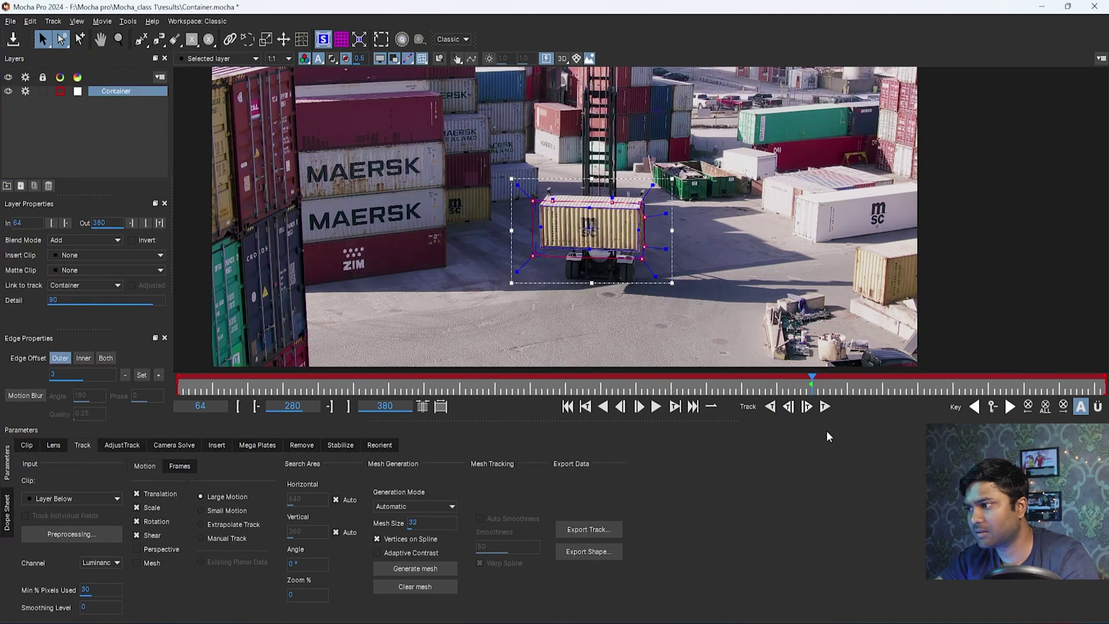
{"action": "left_click_drag", "start_coordinate": [745, 120], "coordinate": [464, 319]}
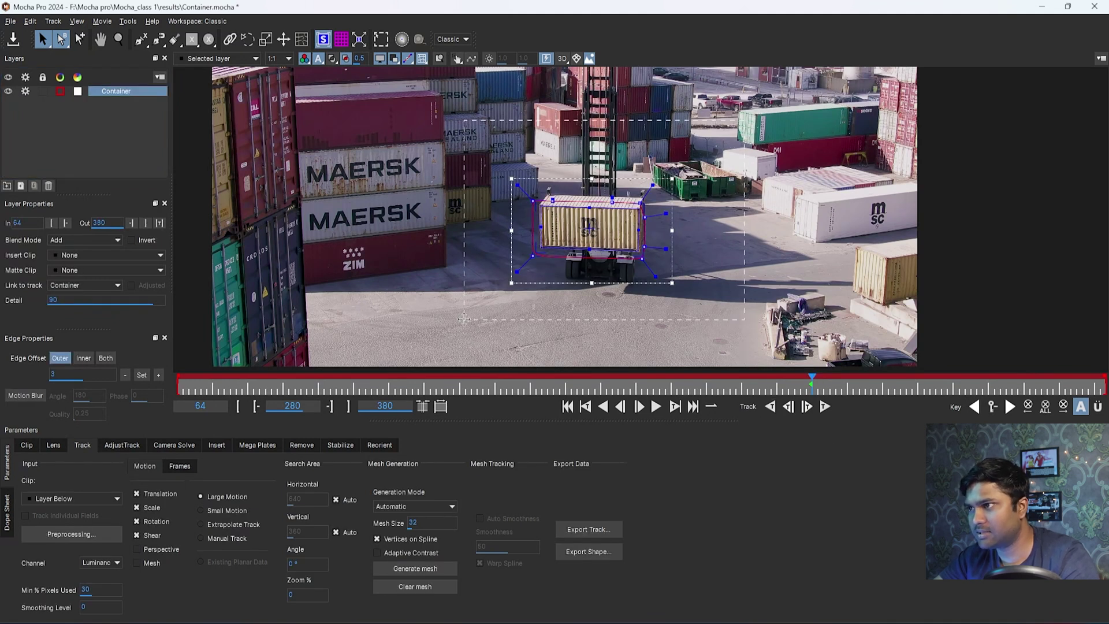
{"action": "left_click", "coordinate": [773, 410]}
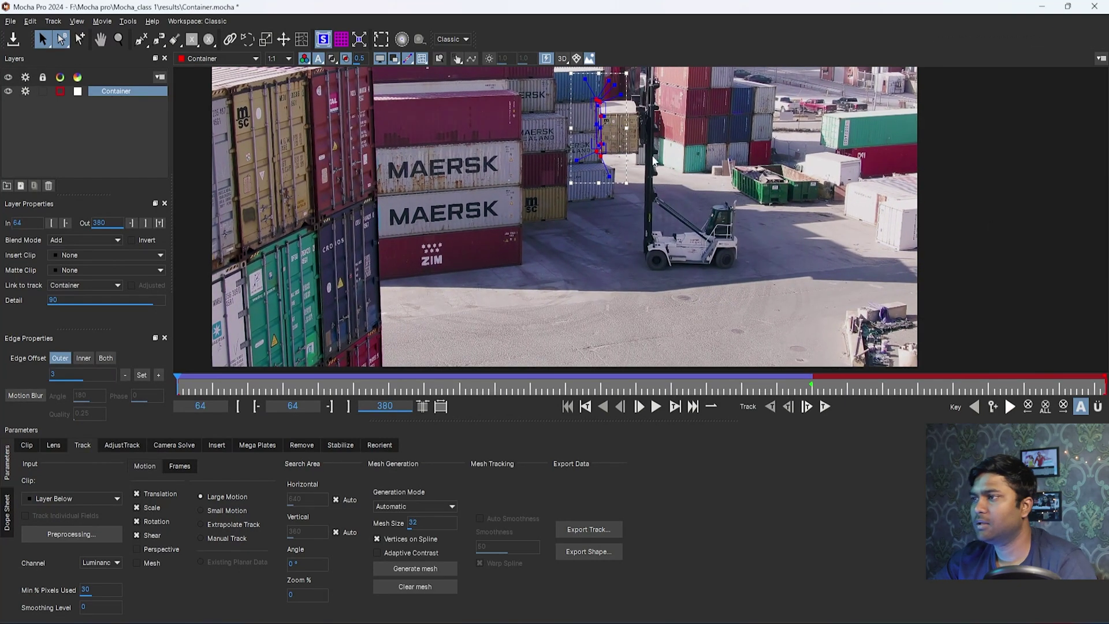
- Examine the backward track's fit on the container at frame 64 and at later frames up to 226
{"action": "key", "text": "z"}
{"action": "left_click_drag", "start_coordinate": [696, 203], "coordinate": [665, 221]}
{"action": "key", "text": "x"}
{"action": "key", "text": "z"}
{"action": "key", "text": "x"}
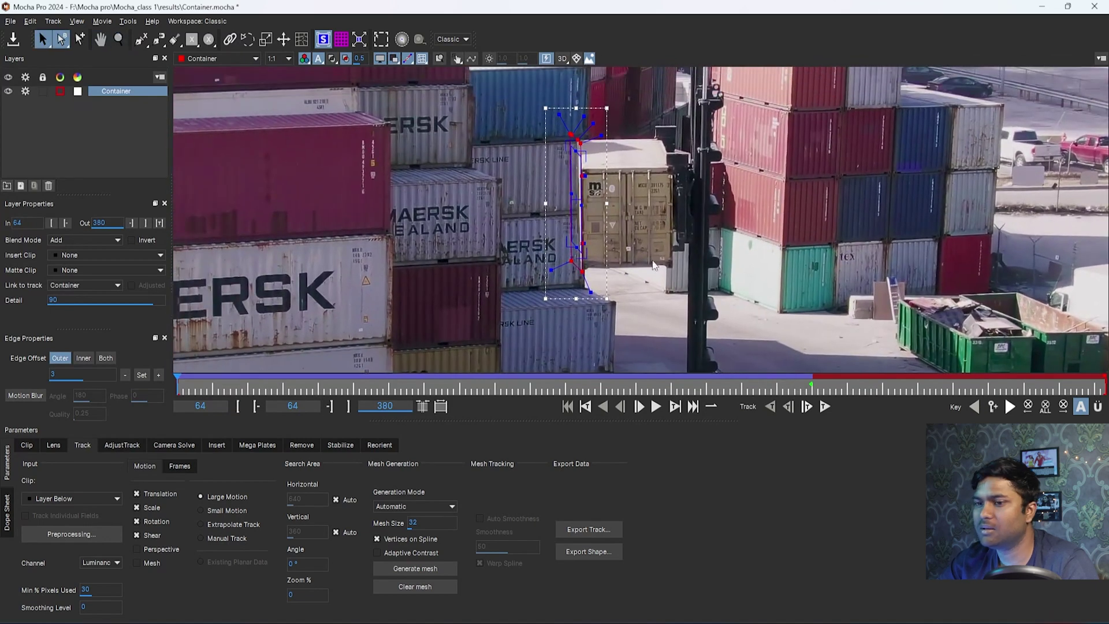
{"action": "mouse_move", "coordinate": [178, 386]}
{"action": "left_mouse_down"}
{"action": "mouse_move", "coordinate": [224, 390]}
{"action": "mouse_move", "coordinate": [185, 398]}
{"action": "left_mouse_up"}
{"action": "left_click_drag", "start_coordinate": [196, 403], "coordinate": [577, 447]}
{"action": "key", "text": "x"}
{"action": "left_click_drag", "start_coordinate": [919, 317], "coordinate": [639, 231]}
{"action": "key", "text": "z"}
{"action": "key", "text": "x"}
{"action": "left_click_drag", "start_coordinate": [577, 386], "coordinate": [649, 427]}
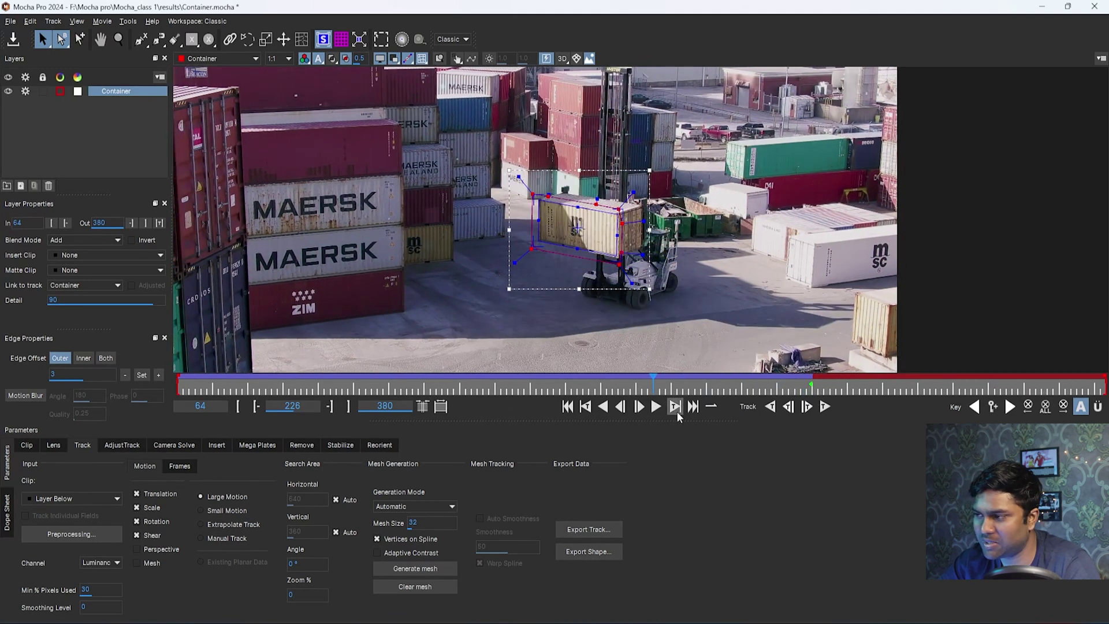
- Return to frame 280 and track the Container layer forwards to the last frame, 380
{"action": "left_click", "coordinate": [675, 407]}
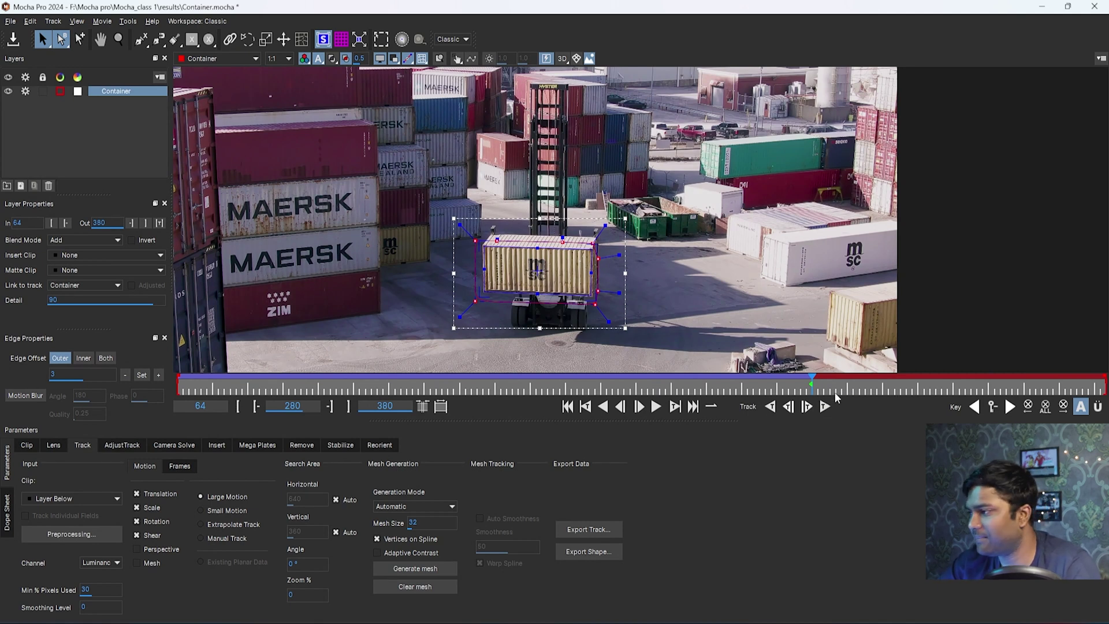
{"action": "left_click", "coordinate": [825, 407]}
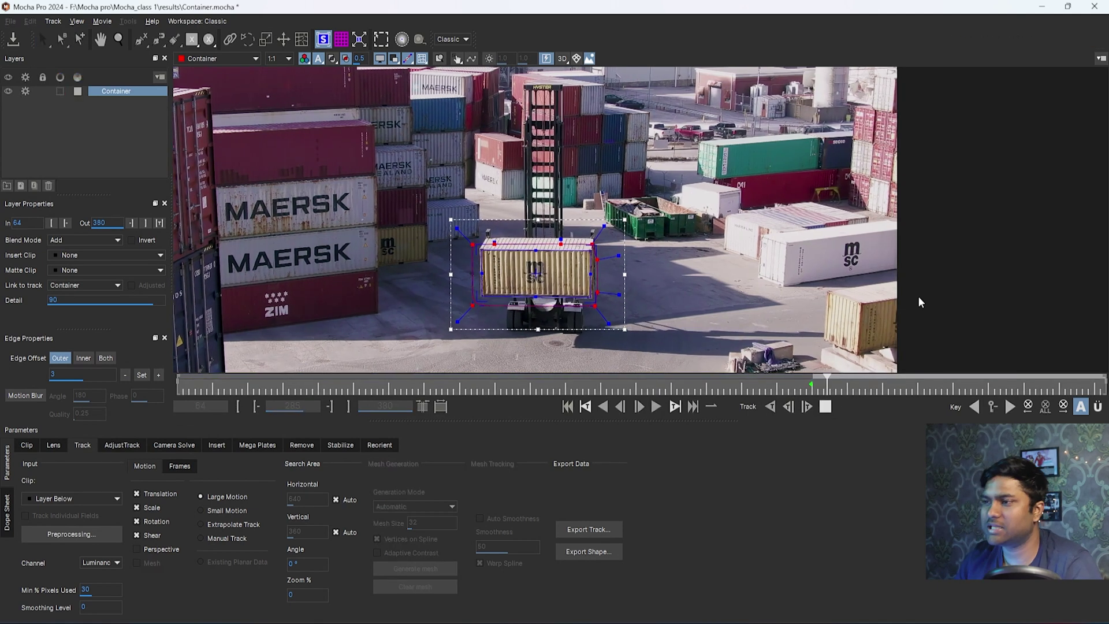
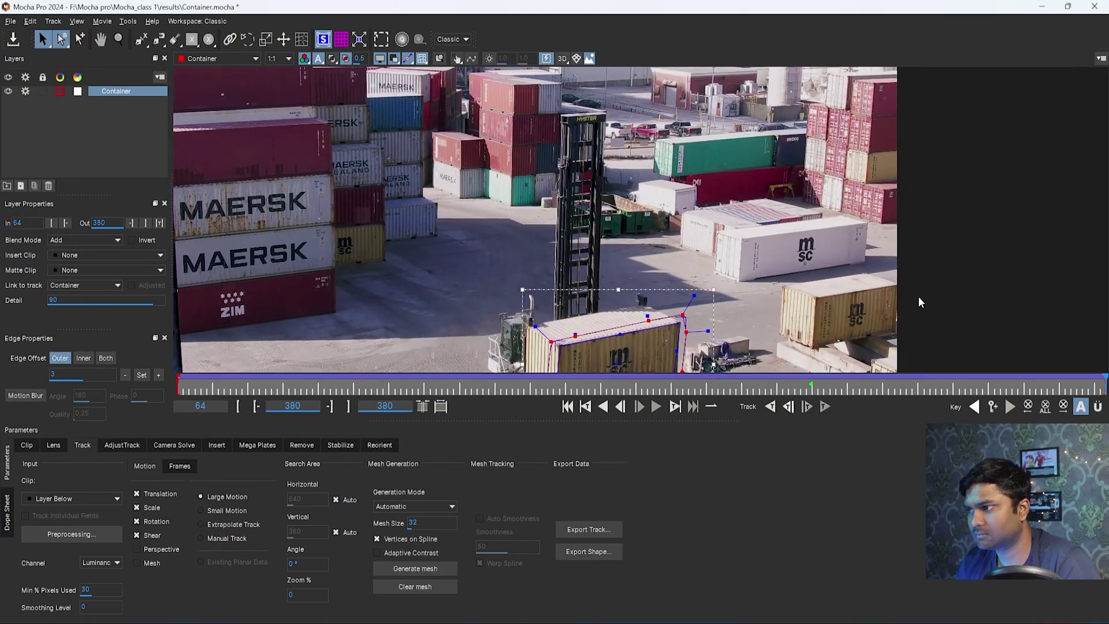
- Examine how closely the tracked surface follows the container's front face at frames 380 and 290
{"action": "key", "text": "z"}
{"action": "left_click_drag", "start_coordinate": [747, 282], "coordinate": [606, 240]}
{"action": "key", "text": "x"}
{"action": "key", "text": "z"}
{"action": "left_click_drag", "start_coordinate": [619, 354], "coordinate": [513, 153]}
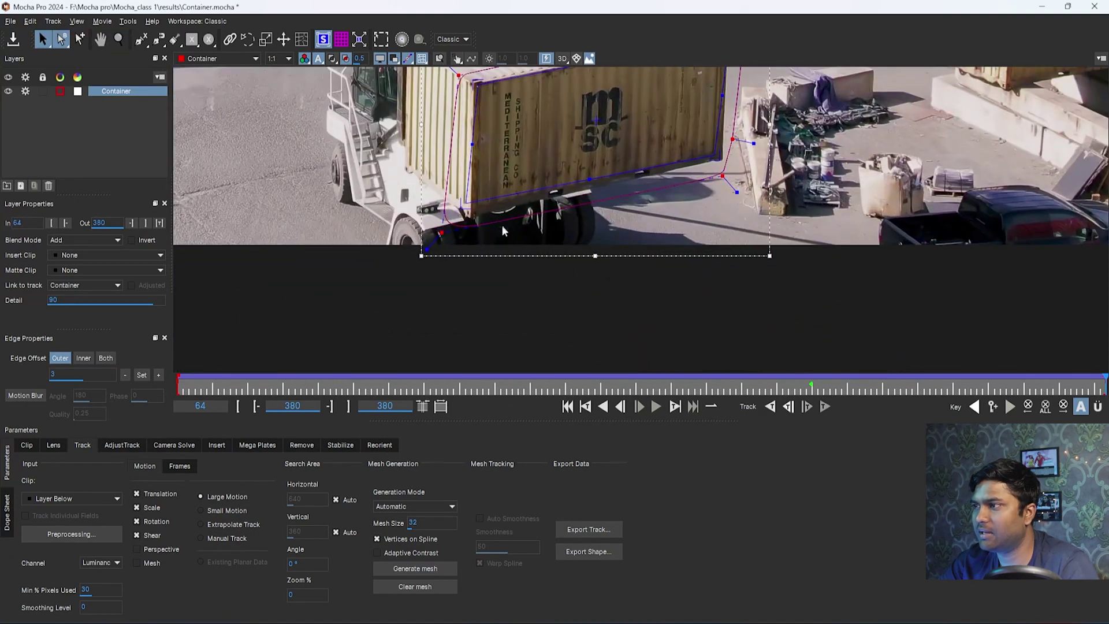
{"action": "left_click", "coordinate": [842, 391]}
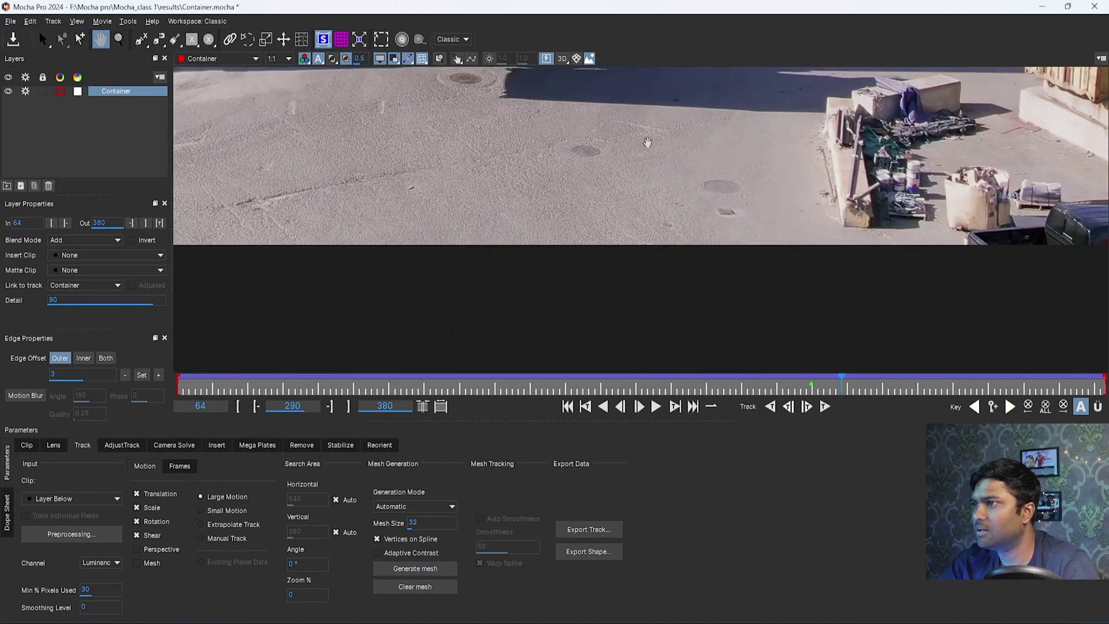
{"action": "key", "text": "x"}
{"action": "left_click_drag", "start_coordinate": [591, 307], "coordinate": [787, 271]}
{"action": "key", "text": "z"}
{"action": "key", "text": "x"}
{"action": "key", "text": "z"}
{"action": "key", "text": "x"}
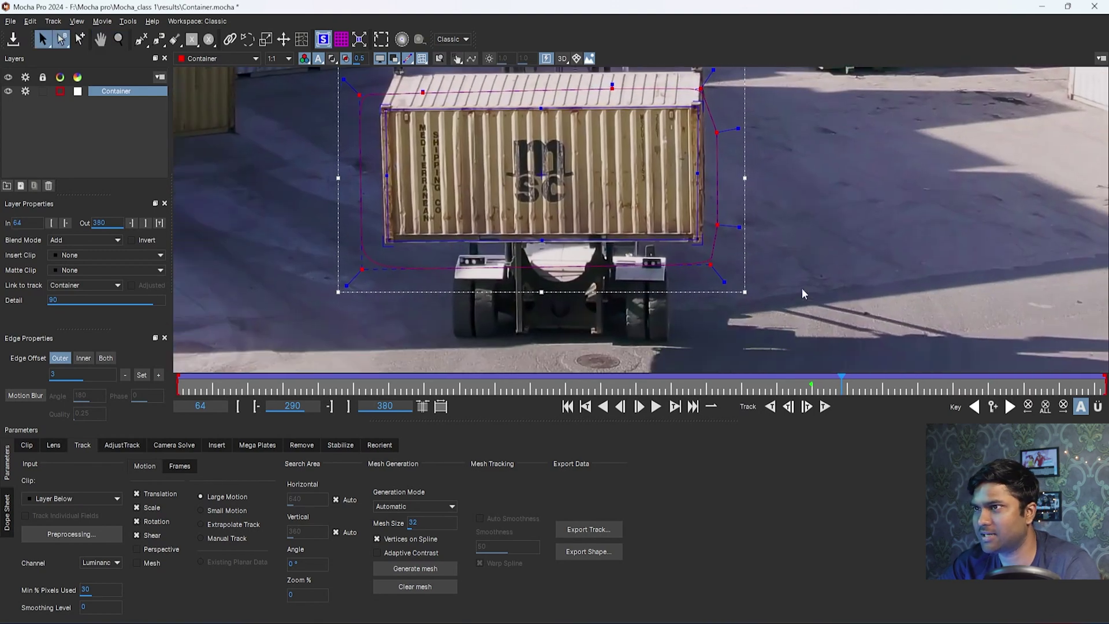
{"action": "key", "text": "z"}
{"action": "left_click_drag", "start_coordinate": [815, 308], "coordinate": [812, 270]}
{"action": "key", "text": "x"}
{"action": "left_click_drag", "start_coordinate": [792, 231], "coordinate": [849, 367]}
{"action": "key", "text": "z"}
{"action": "left_click_drag", "start_coordinate": [808, 255], "coordinate": [806, 282]}
{"action": "left_click", "coordinate": [750, 245]}
{"action": "key", "text": "z"}
{"action": "left_click_drag", "start_coordinate": [828, 171], "coordinate": [828, 225]}
{"action": "key", "text": "x"}
{"action": "left_click_drag", "start_coordinate": [828, 226], "coordinate": [813, 253]}
- At frame 310, set AdjustTrack points on the surface corners with Scale/Rotation, Shear and Perspective enabled alongside Translation
{"action": "left_click_drag", "start_coordinate": [838, 393], "coordinate": [901, 394]}
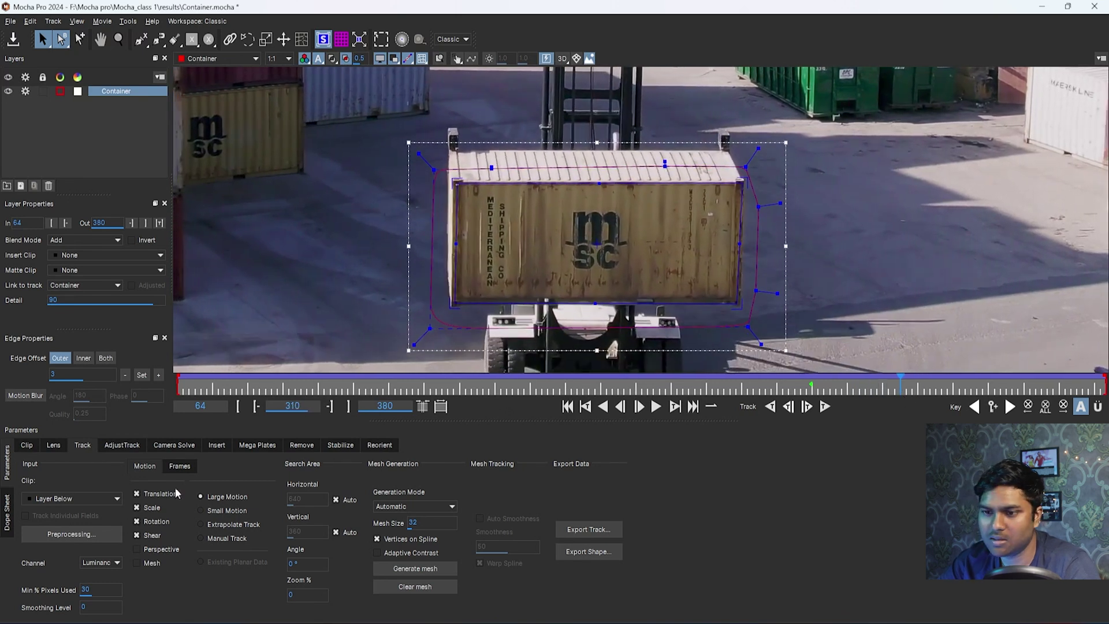
{"action": "left_click", "coordinate": [124, 449]}
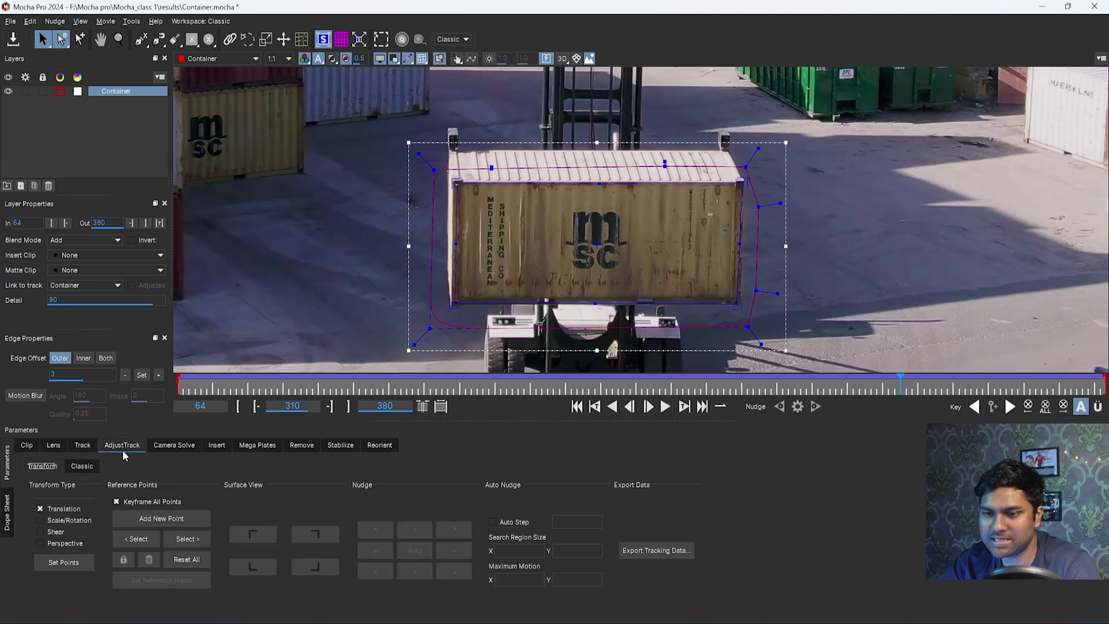
{"action": "left_click", "coordinate": [60, 524]}
{"action": "left_click", "coordinate": [58, 532]}
{"action": "left_click", "coordinate": [67, 546]}
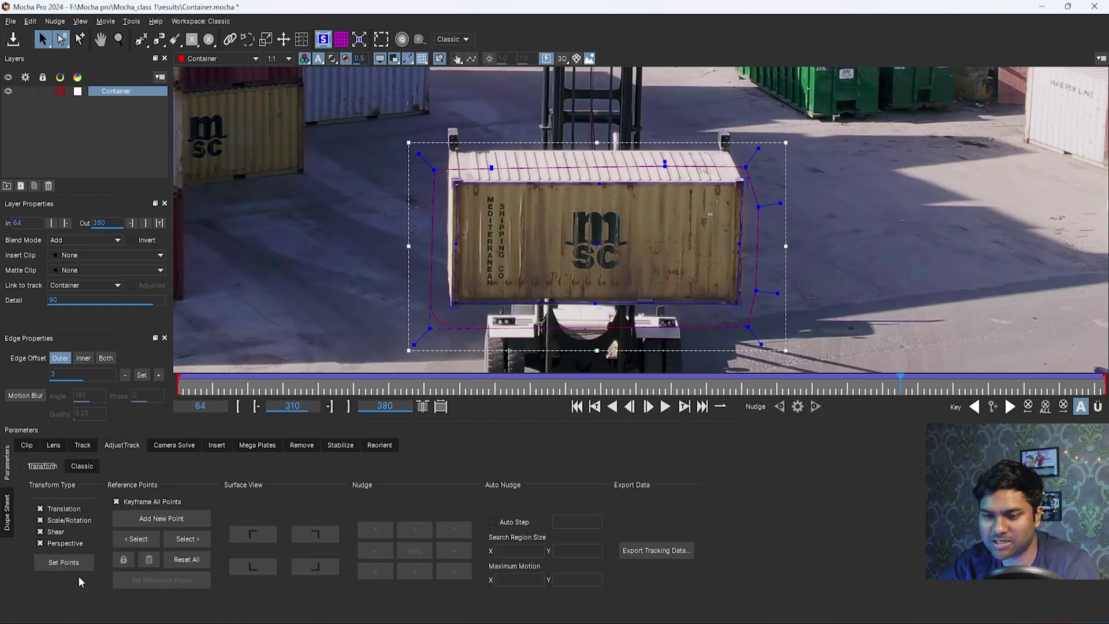
{"action": "left_click", "coordinate": [64, 562]}
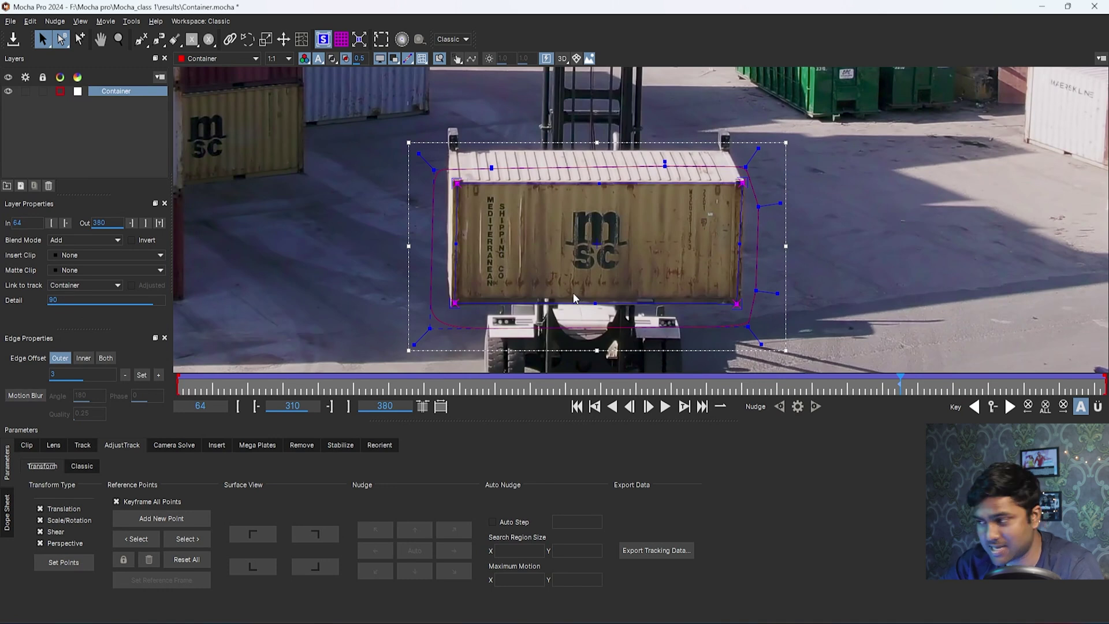
- At frame 327, nudge the lower-right and lower-left adjustment points onto the container's bottom corners
{"action": "key", "text": "z"}
{"action": "key", "text": "x"}
{"action": "key", "text": "z"}
{"action": "left_click_drag", "start_coordinate": [837, 315], "coordinate": [808, 231]}
{"action": "key", "text": "x"}
{"action": "left_click_drag", "start_coordinate": [900, 390], "coordinate": [936, 392]}
{"action": "left_click_drag", "start_coordinate": [741, 291], "coordinate": [748, 292]}
{"action": "left_click_drag", "start_coordinate": [374, 305], "coordinate": [376, 314]}
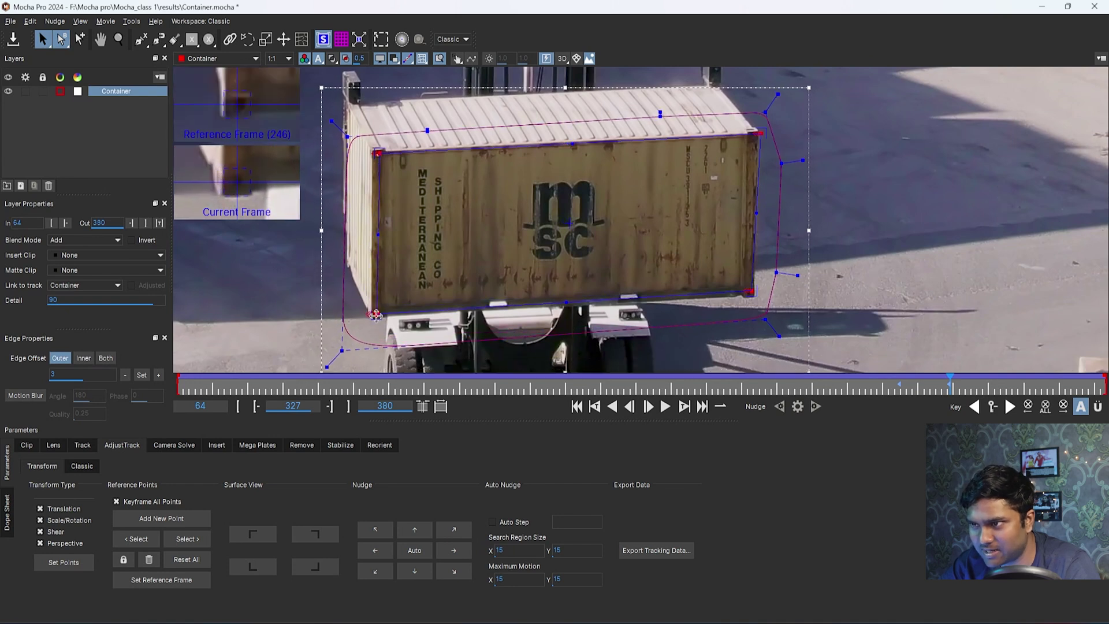
{"action": "left_click", "coordinate": [885, 338]}
{"action": "left_click_drag", "start_coordinate": [948, 386], "coordinate": [951, 415]}
{"action": "left_click", "coordinate": [754, 249]}
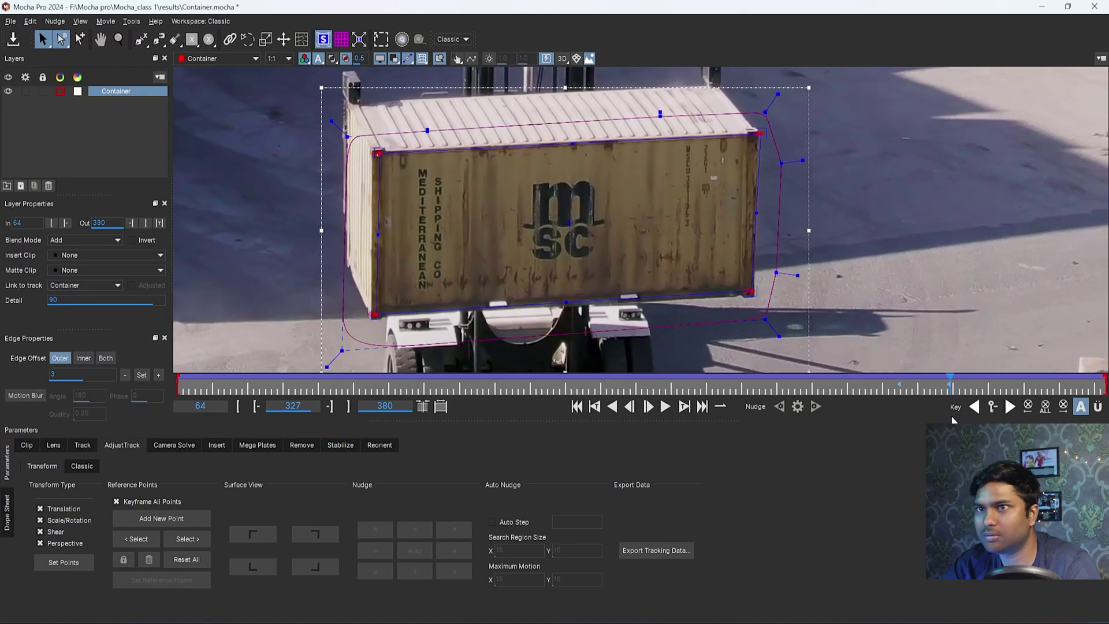
- Refine the lower-right adjustment point at frame 327 and check the lower-left one against the reference frame
{"action": "left_click", "coordinate": [105, 92]}
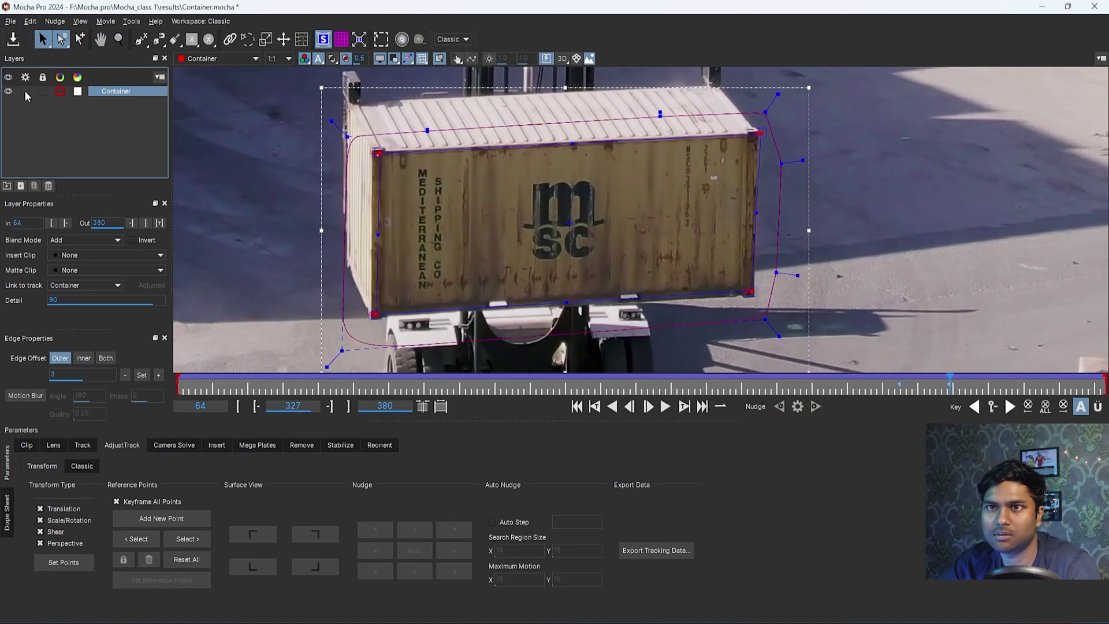
{"action": "key", "text": "x"}
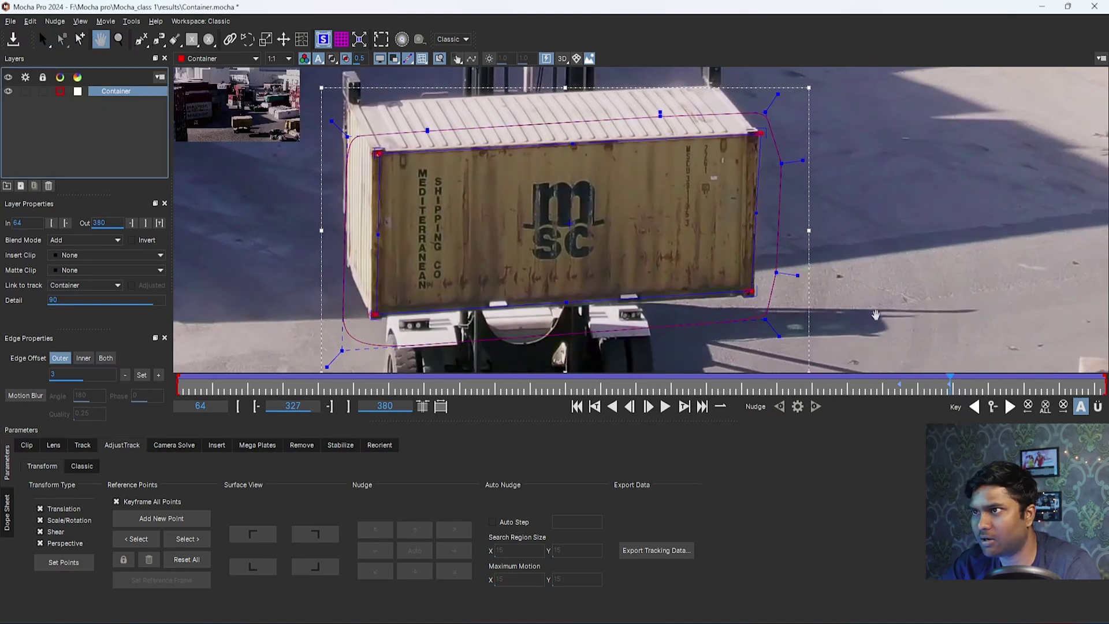
{"action": "key", "text": "x"}
{"action": "left_click_drag", "start_coordinate": [837, 311], "coordinate": [838, 274]}
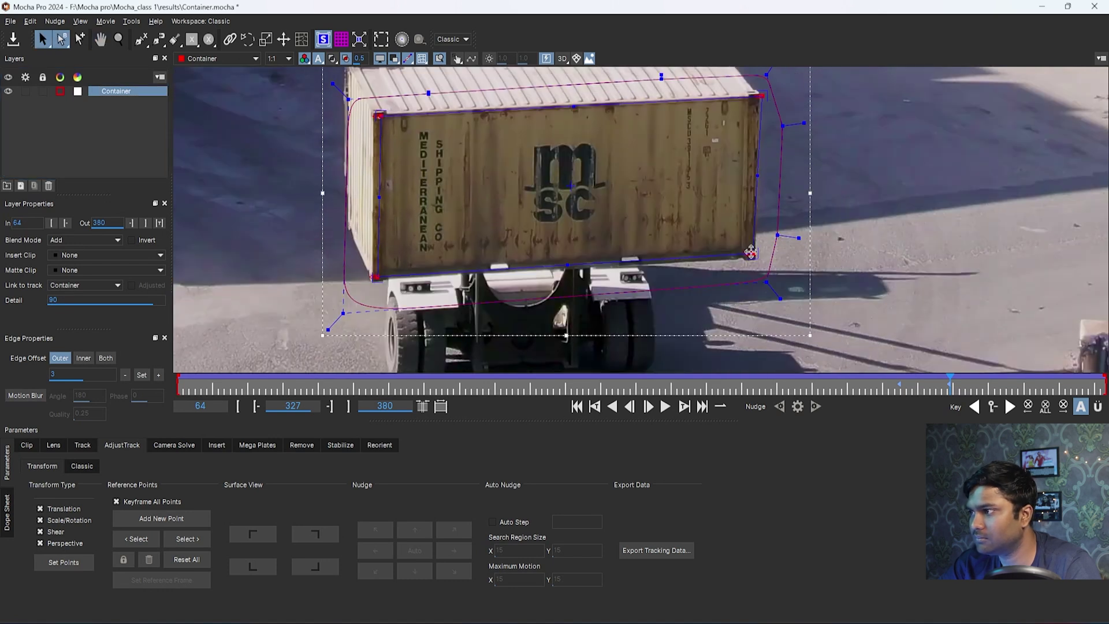
{"action": "left_click", "coordinate": [752, 254]}
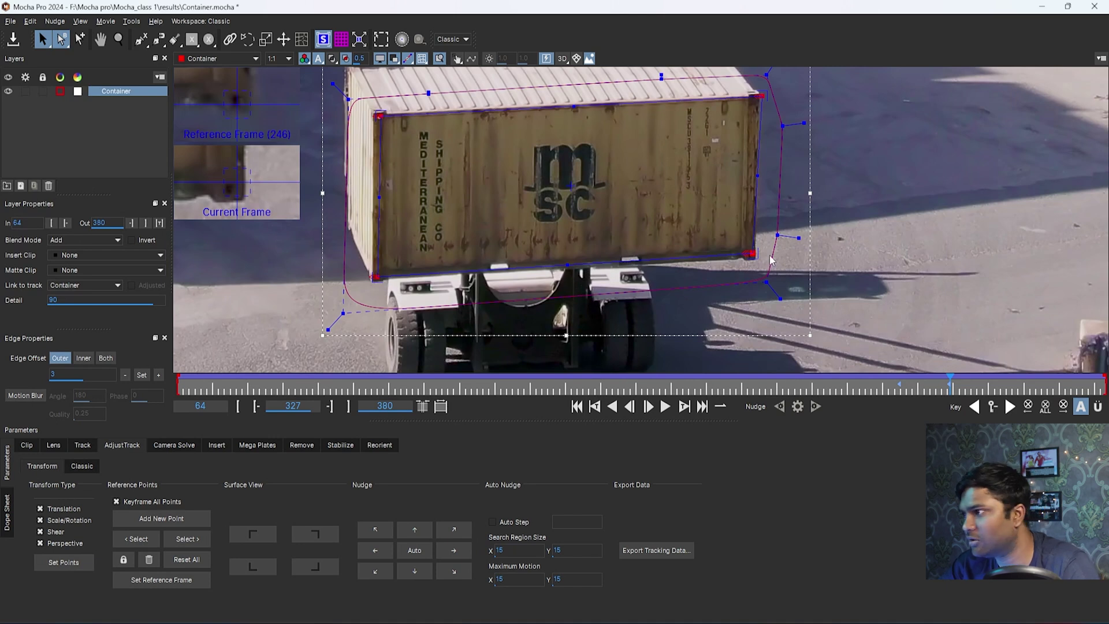
{"action": "left_click_drag", "start_coordinate": [751, 253], "coordinate": [750, 257]}
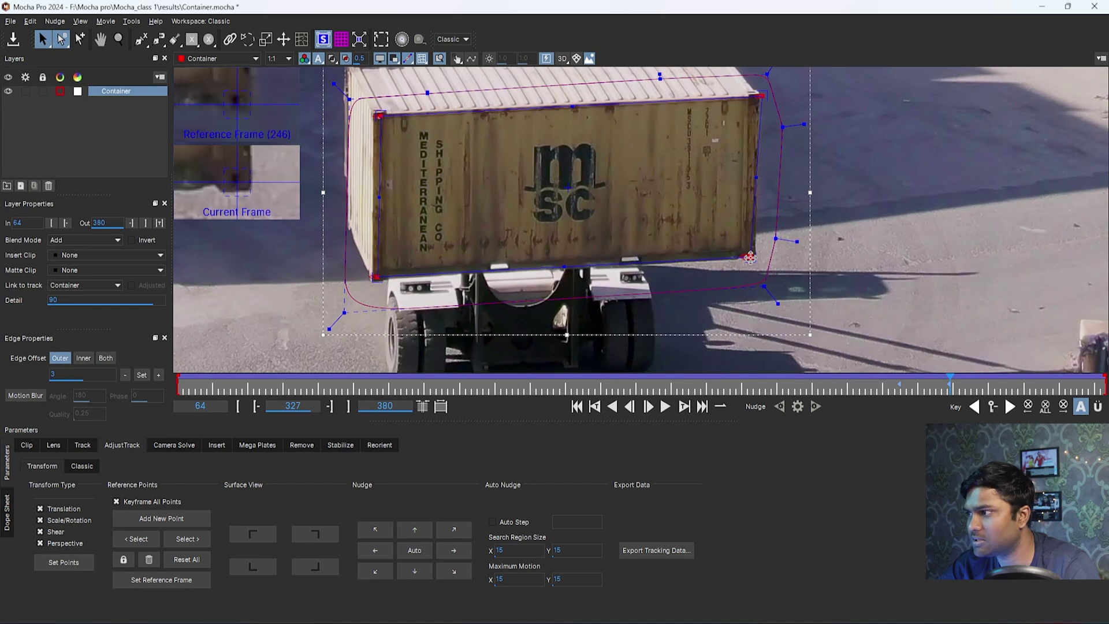
{"action": "left_click", "coordinate": [378, 278]}
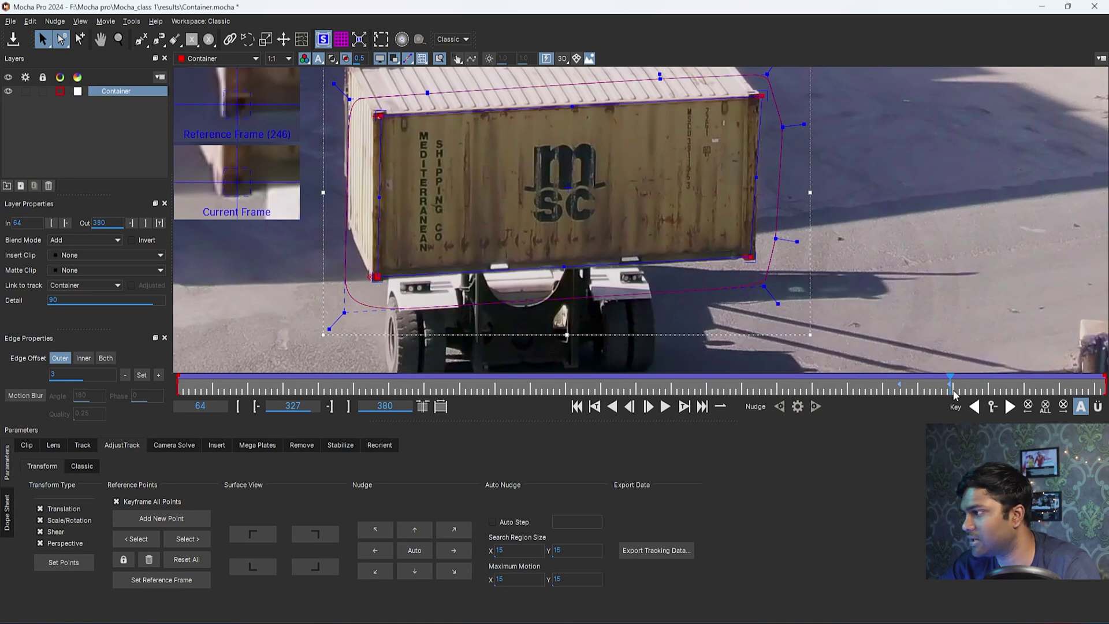
- At frame 363, shift the lower-right adjustment point to match the container's bottom corner
{"action": "key", "text": "x"}
{"action": "left_click_drag", "start_coordinate": [871, 257], "coordinate": [829, 281]}
{"action": "key", "text": "z"}
{"action": "left_click", "coordinate": [863, 255]}
{"action": "left_click", "coordinate": [752, 246]}
{"action": "key", "text": "x"}
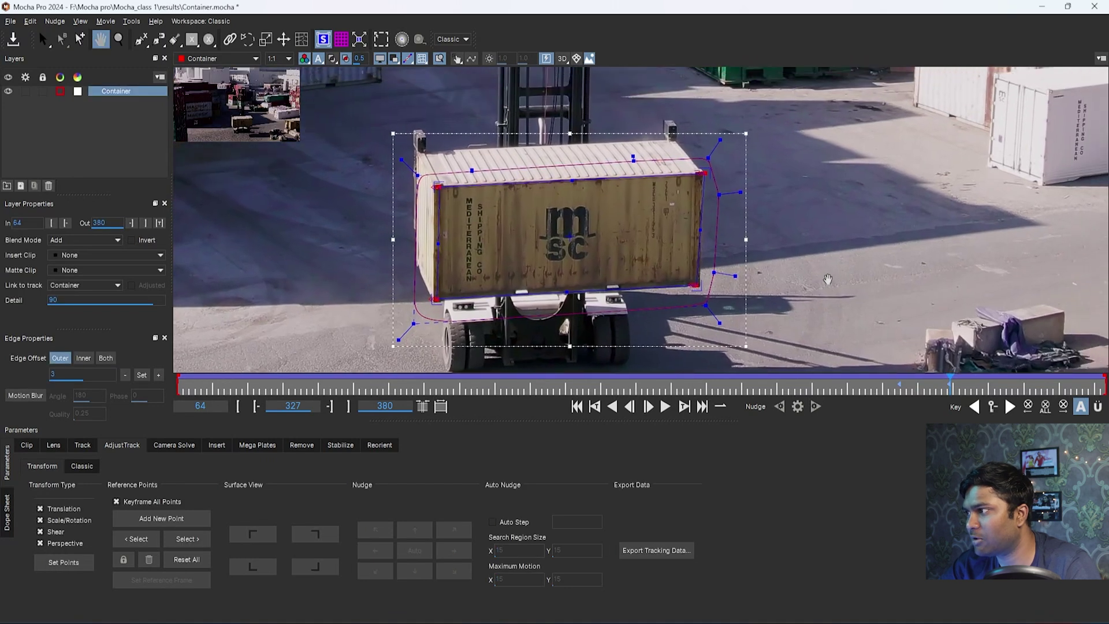
{"action": "left_click_drag", "start_coordinate": [953, 390], "coordinate": [1026, 403]}
{"action": "key", "text": "x"}
{"action": "left_click_drag", "start_coordinate": [905, 317], "coordinate": [811, 295]}
{"action": "left_click", "coordinate": [1037, 393]}
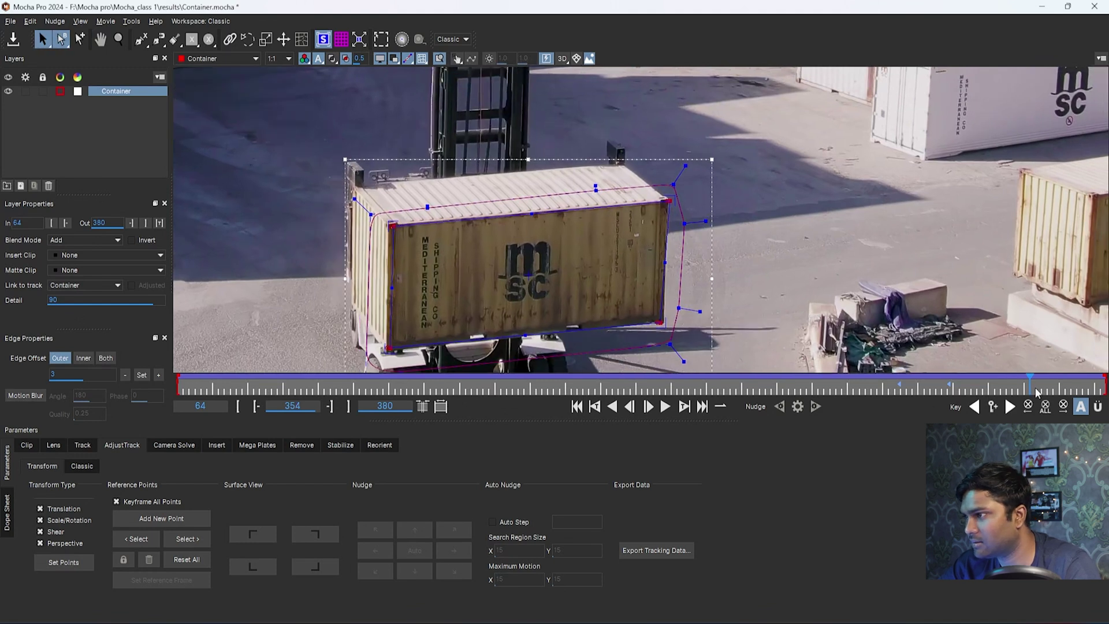
{"action": "left_click_drag", "start_coordinate": [1030, 384], "coordinate": [1056, 385]}
{"action": "key", "text": "x"}
{"action": "left_click_drag", "start_coordinate": [760, 370], "coordinate": [741, 317]}
{"action": "scroll", "coordinate": [741, 317], "scroll_direction": "up", "scroll_amount": 3}
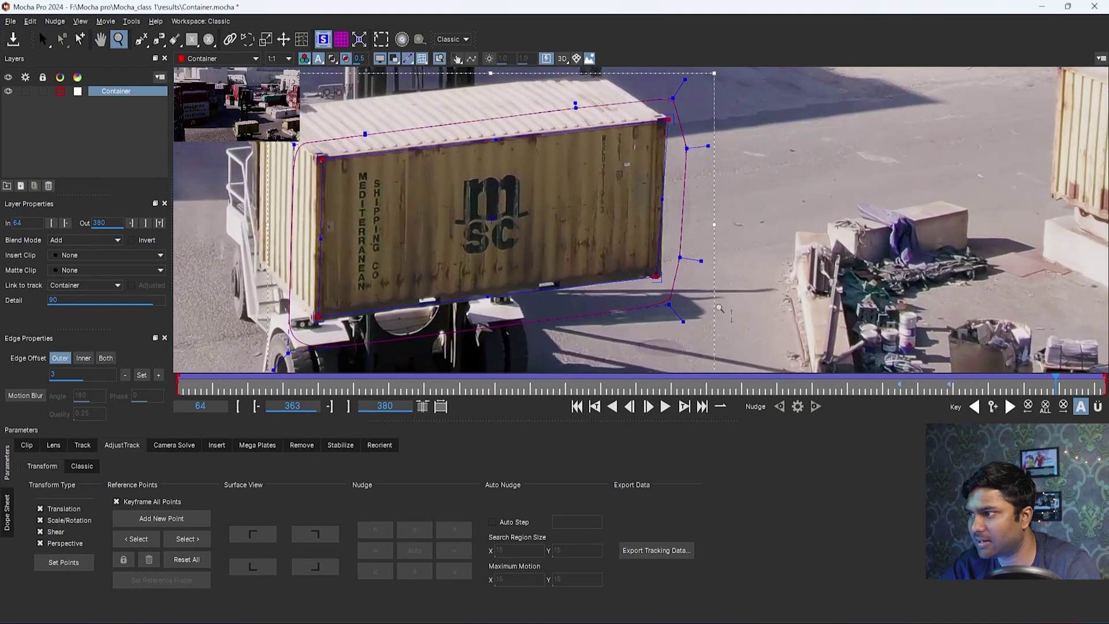
{"action": "left_click_drag", "start_coordinate": [629, 266], "coordinate": [628, 262]}
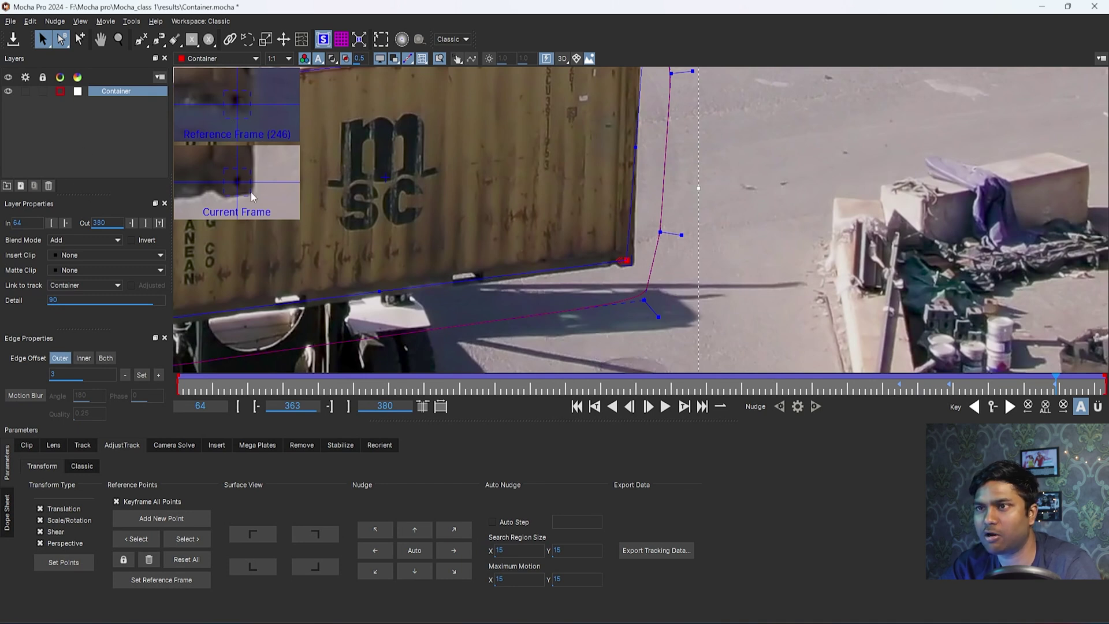
- Finish nudging the lower-right adjustment point at frame 363 and check the surface near the end of the shot at frame 379
{"action": "left_click_drag", "start_coordinate": [627, 262], "coordinate": [627, 263]}
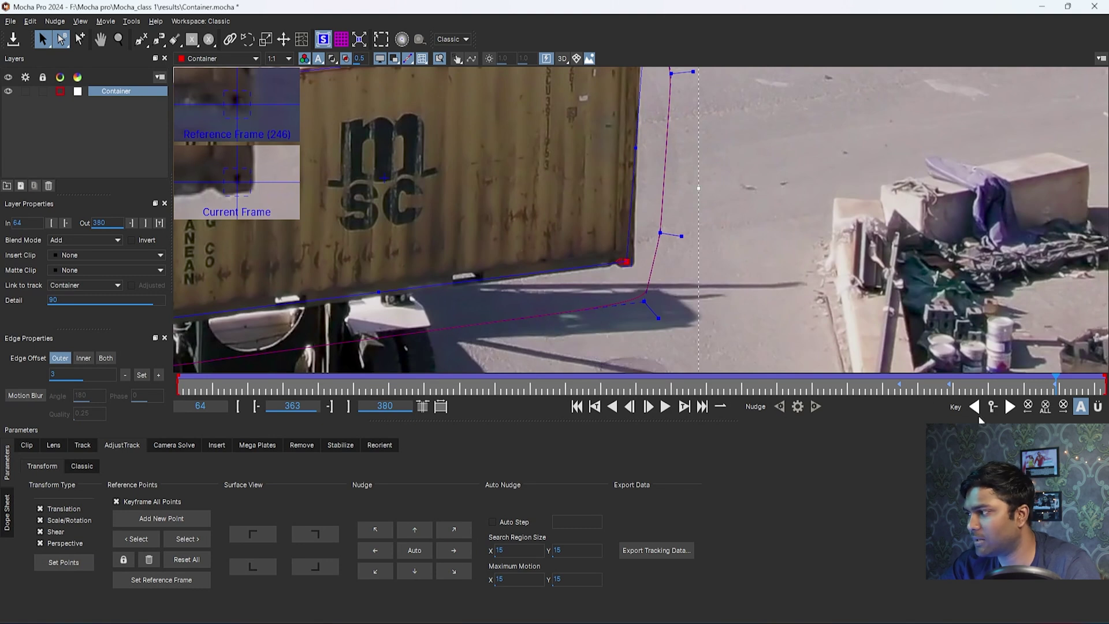
{"action": "left_click_drag", "start_coordinate": [1054, 388], "coordinate": [1104, 391]}
{"action": "key", "text": "x"}
{"action": "left_click_drag", "start_coordinate": [765, 303], "coordinate": [783, 147]}
{"action": "key", "text": "z"}
{"action": "left_click_drag", "start_coordinate": [920, 199], "coordinate": [851, 341]}
{"action": "key", "text": "x"}
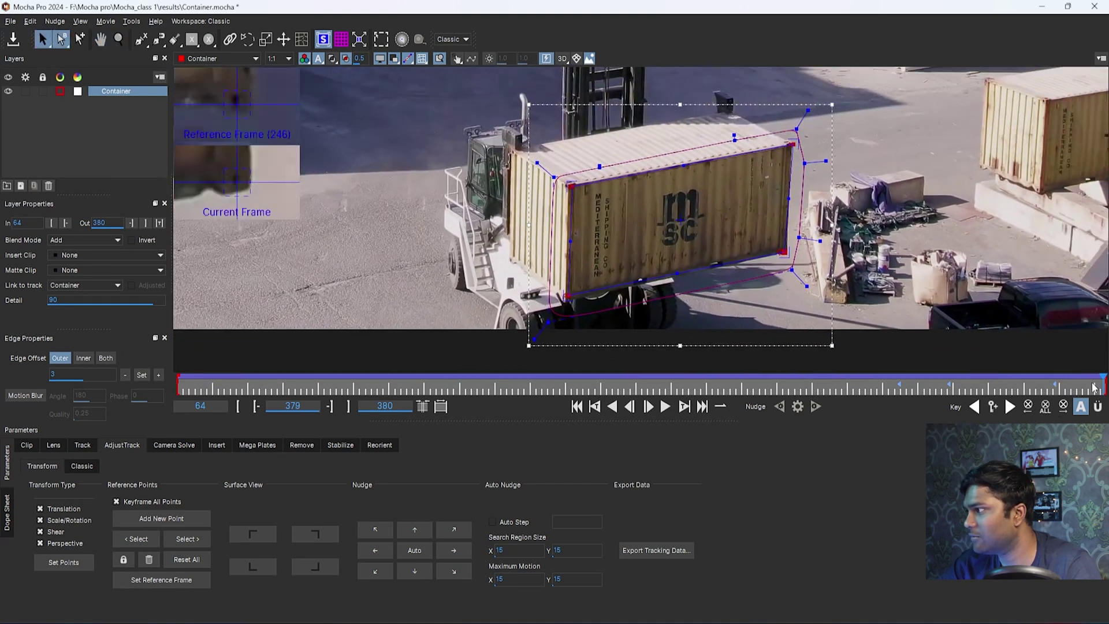
- At frame 327, shift the upper-right adjustment point onto the container's top-right corner
{"action": "left_click_drag", "start_coordinate": [1100, 385], "coordinate": [950, 391]}
{"action": "key", "text": "x"}
{"action": "left_click_drag", "start_coordinate": [720, 180], "coordinate": [707, 270]}
{"action": "key", "text": "z"}
{"action": "left_click_drag", "start_coordinate": [658, 166], "coordinate": [661, 89]}
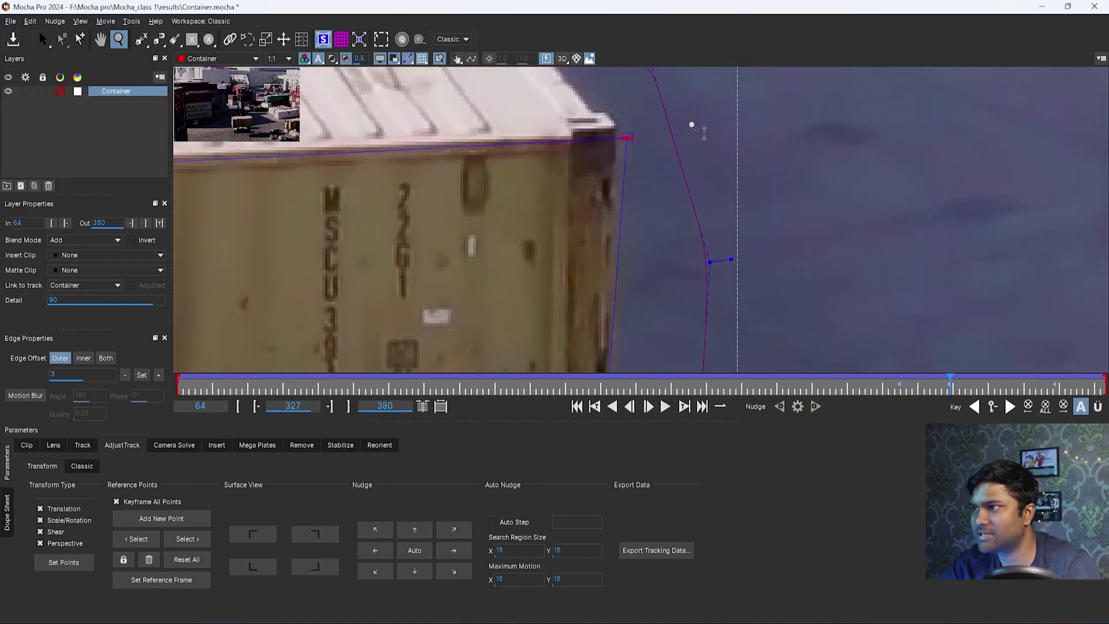
{"action": "key", "text": "s"}
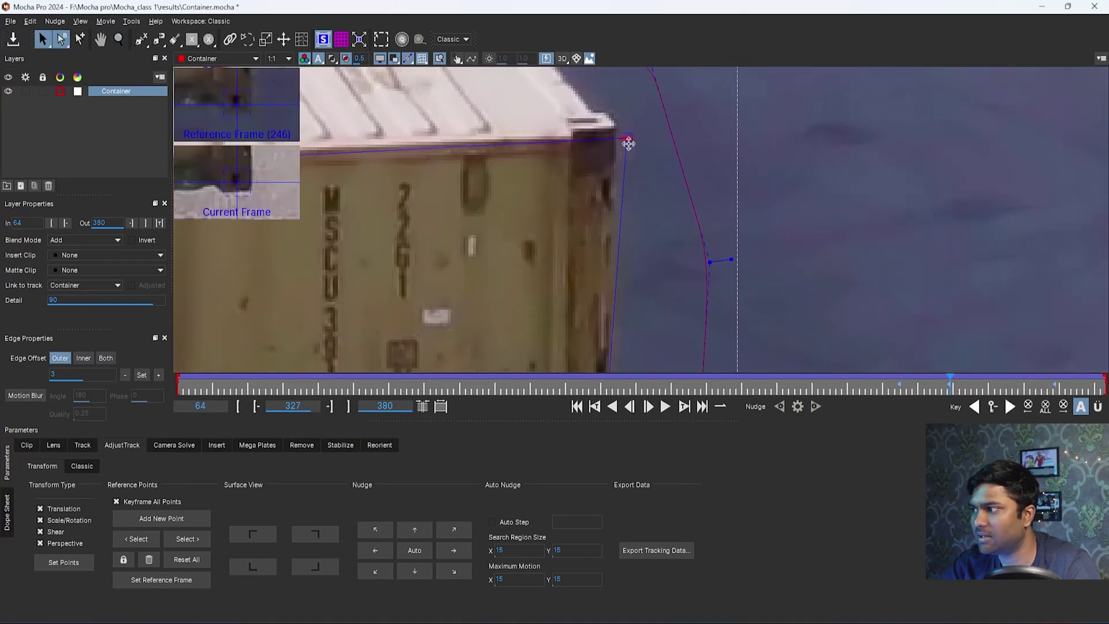
{"action": "left_click_drag", "start_coordinate": [624, 142], "coordinate": [594, 141]}
- At frame 327, fine-tune the upper-left adjustment point on the container's top-left corner against the reference frame
{"action": "key", "text": "x"}
{"action": "left_click_drag", "start_coordinate": [346, 225], "coordinate": [832, 246]}
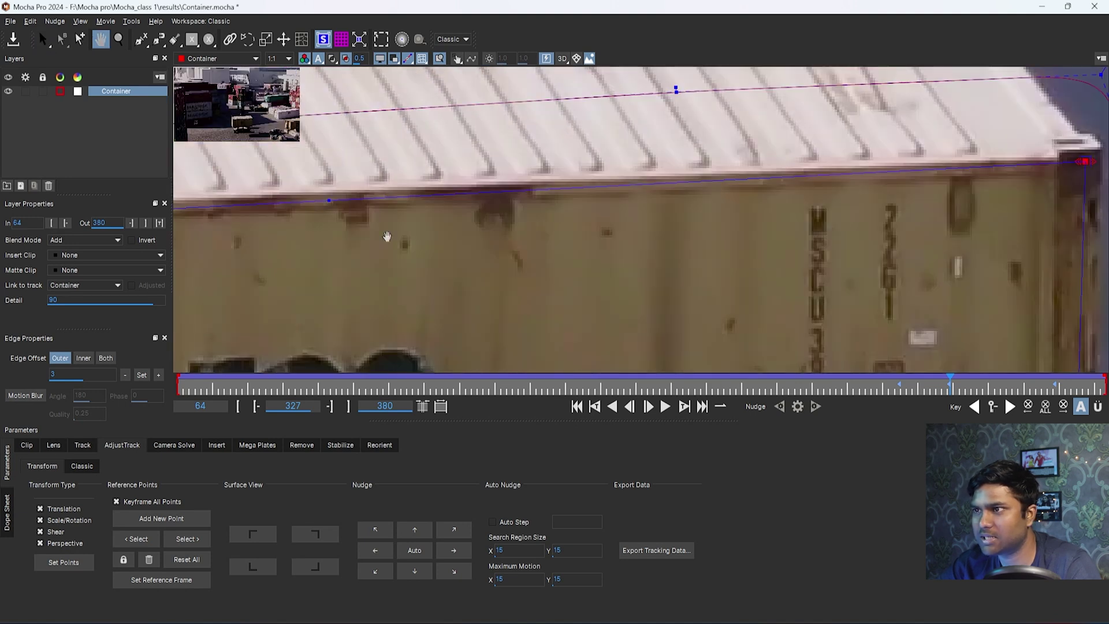
{"action": "left_click_drag", "start_coordinate": [387, 236], "coordinate": [785, 248]}
{"action": "left_click_drag", "start_coordinate": [621, 231], "coordinate": [613, 233]}
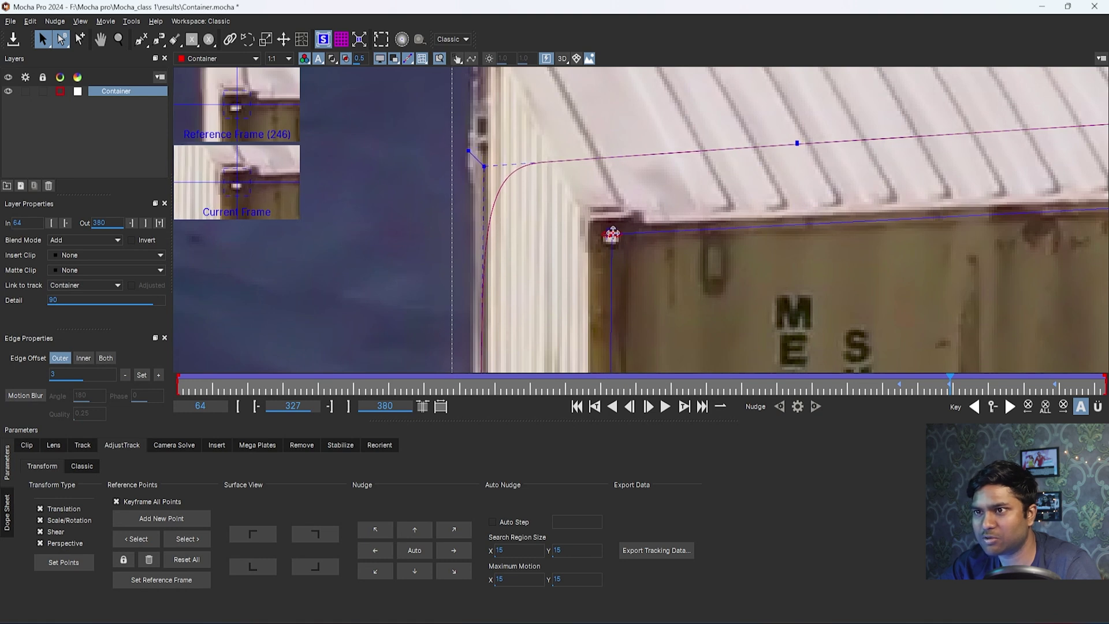
{"action": "key", "text": "z"}
{"action": "left_click_drag", "start_coordinate": [838, 253], "coordinate": [795, 347]}
{"action": "key", "text": "x"}
{"action": "left_click_drag", "start_coordinate": [895, 299], "coordinate": [641, 235]}
{"action": "left_click_drag", "start_coordinate": [770, 258], "coordinate": [675, 257]}
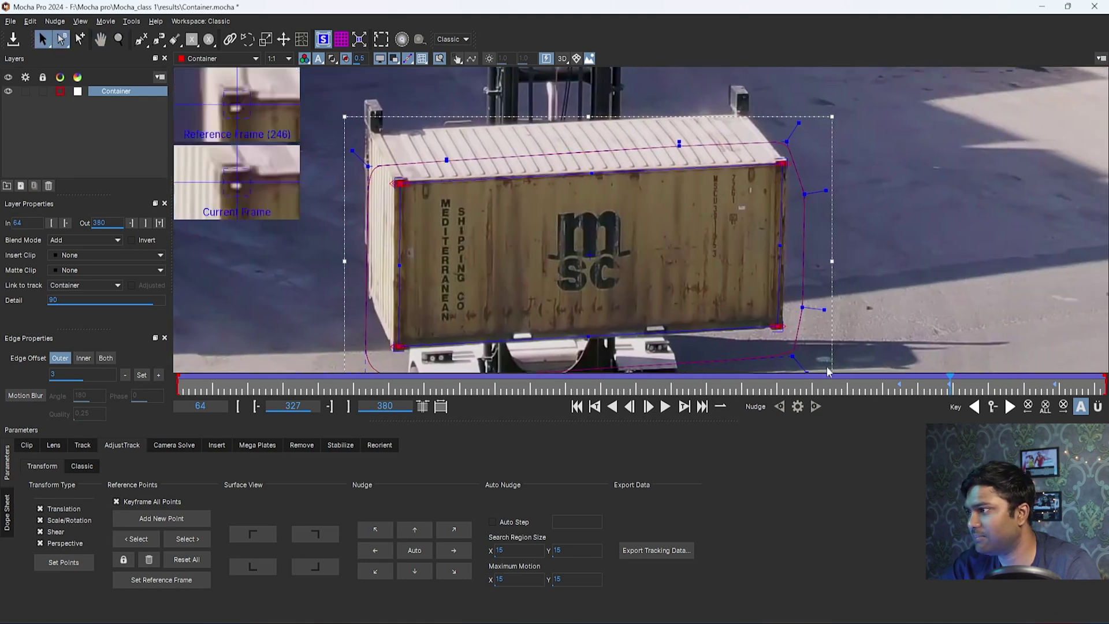
- At frame 363, check the upper-left adjustment point and move the upper-right one onto the container's top-right corner
{"action": "left_click_drag", "start_coordinate": [952, 388], "coordinate": [1056, 396]}
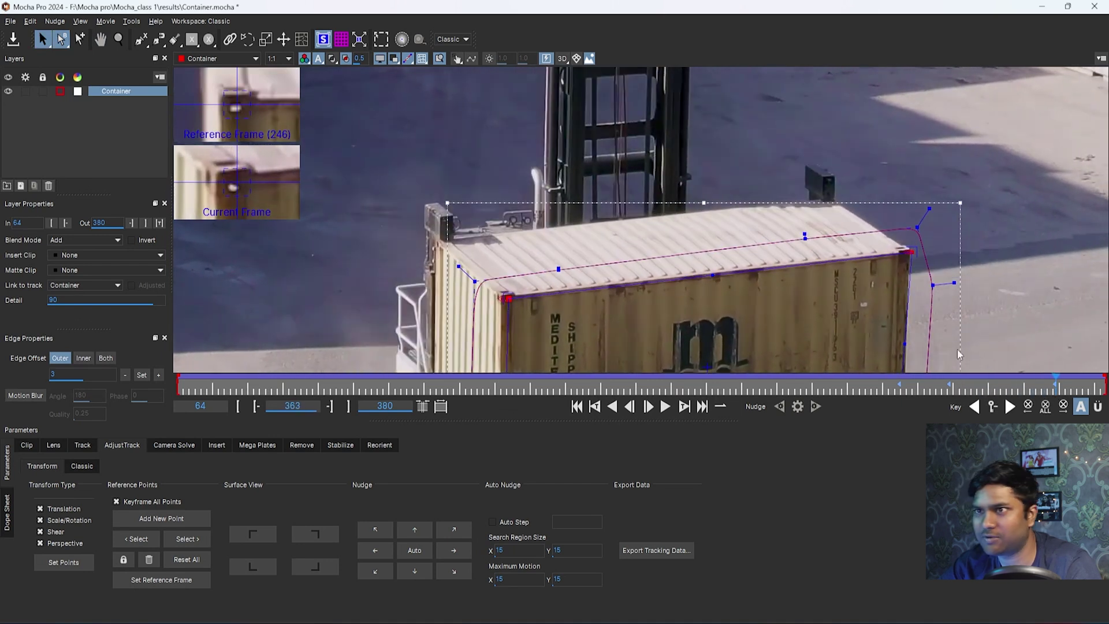
{"action": "scroll", "coordinate": [523, 295], "scroll_direction": "up", "scroll_amount": 4}
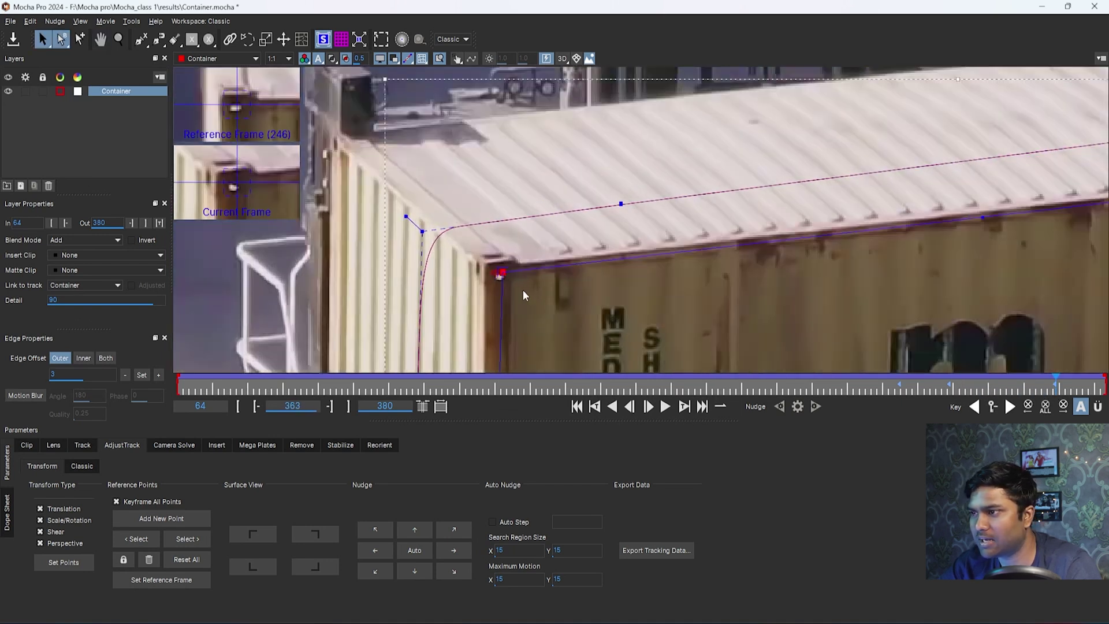
{"action": "key", "text": "x"}
{"action": "left_click_drag", "start_coordinate": [1083, 244], "coordinate": [354, 293]}
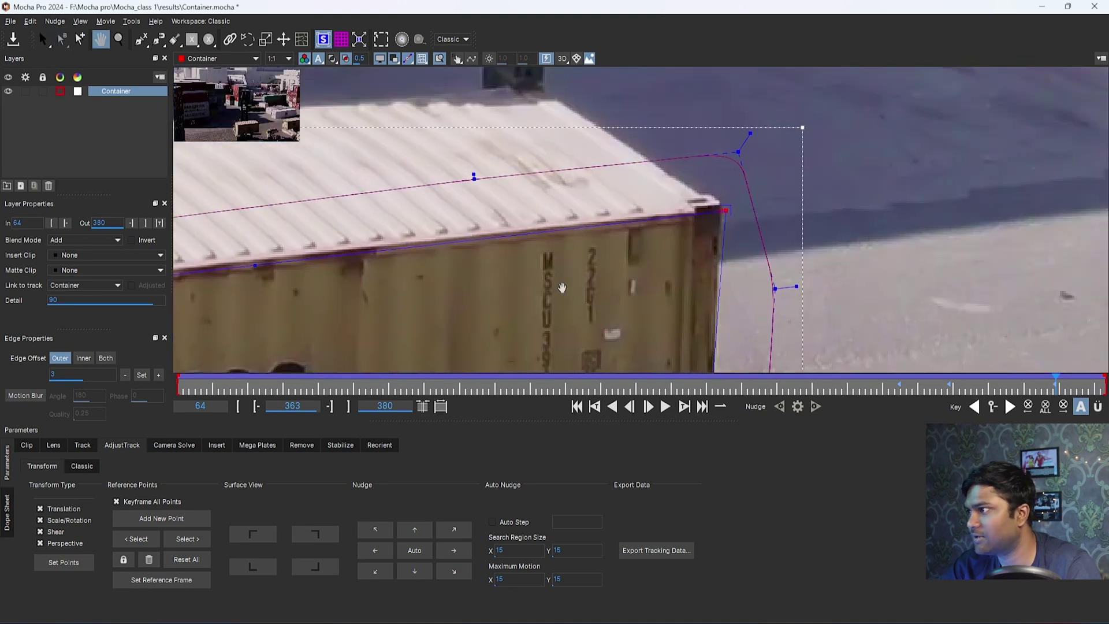
{"action": "left_click_drag", "start_coordinate": [726, 210], "coordinate": [705, 212]}
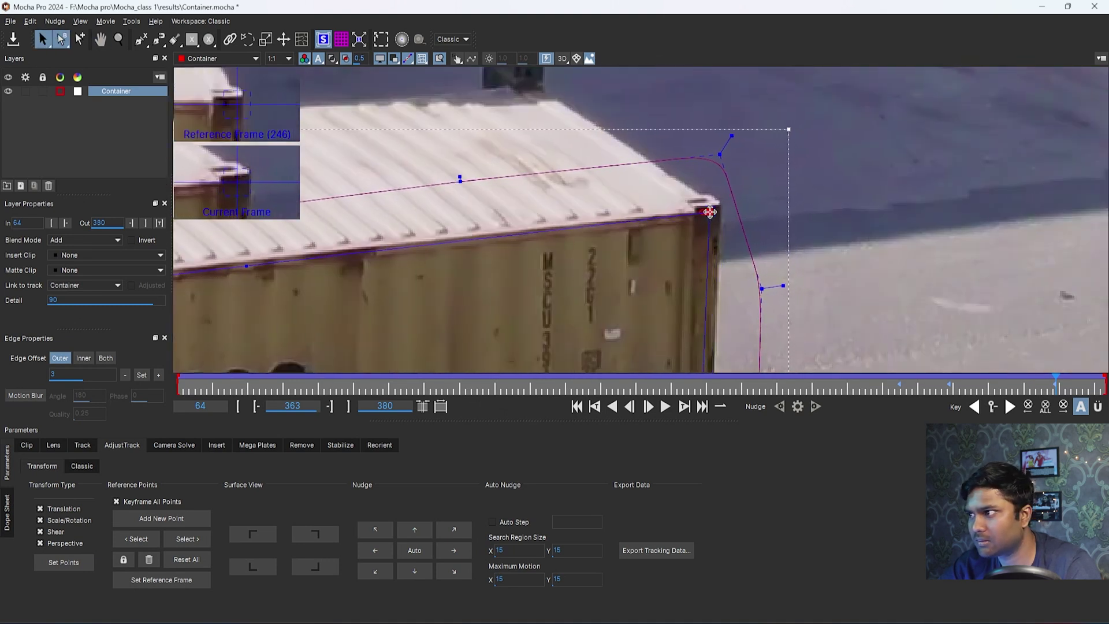
- Examine the lower-right and lower-left adjustment points at frame 363 against the container's bottom corners in the reference frame
{"action": "key", "text": "x"}
{"action": "left_click_drag", "start_coordinate": [714, 213], "coordinate": [808, 191]}
{"action": "left_click_drag", "start_coordinate": [680, 237], "coordinate": [700, 262]}
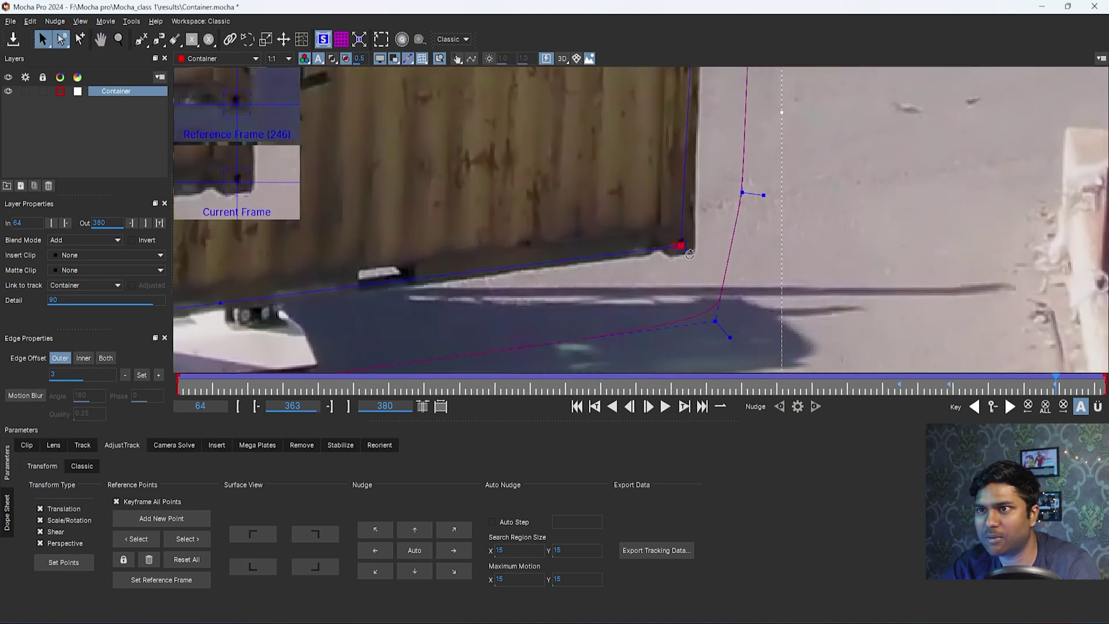
{"action": "key", "text": "x"}
{"action": "left_click_drag", "start_coordinate": [179, 251], "coordinate": [539, 250]}
{"action": "left_click_drag", "start_coordinate": [245, 258], "coordinate": [654, 215]}
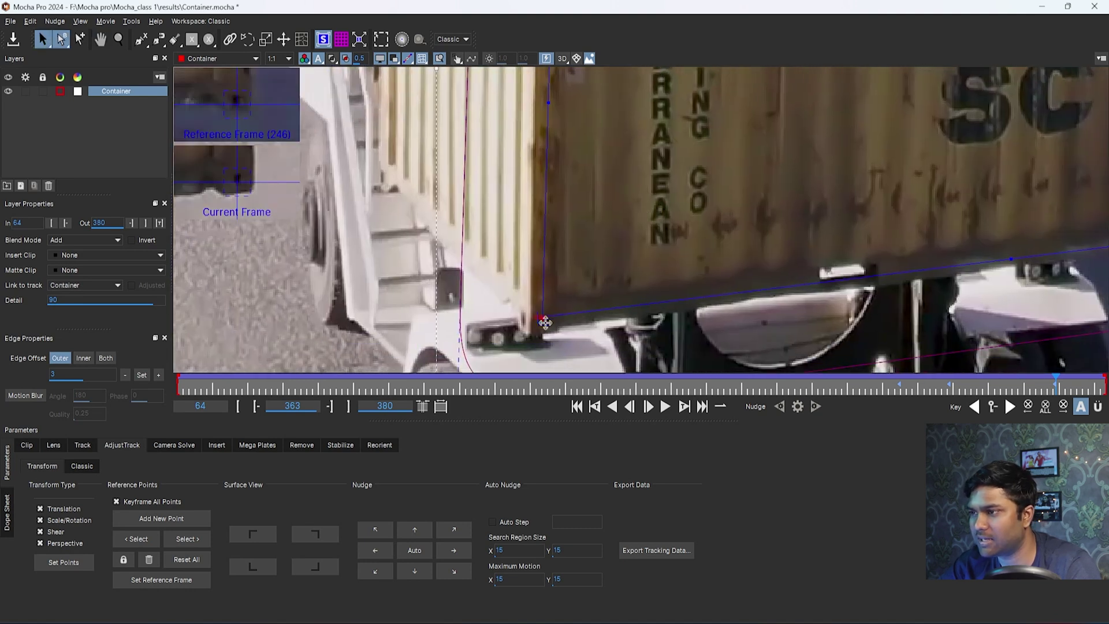
{"action": "key", "text": "x"}
{"action": "left_click_drag", "start_coordinate": [658, 156], "coordinate": [653, 353]}
{"action": "left_click_drag", "start_coordinate": [615, 86], "coordinate": [623, 265]}
{"action": "key", "text": "z"}
{"action": "left_click_drag", "start_coordinate": [693, 164], "coordinate": [709, 334]}
{"action": "key", "text": "x"}
{"action": "left_click_drag", "start_coordinate": [708, 334], "coordinate": [562, 367]}
- At frame 215, move the lower-left adjustment point onto the container's bottom-left corner
{"action": "left_click_drag", "start_coordinate": [1057, 390], "coordinate": [612, 437]}
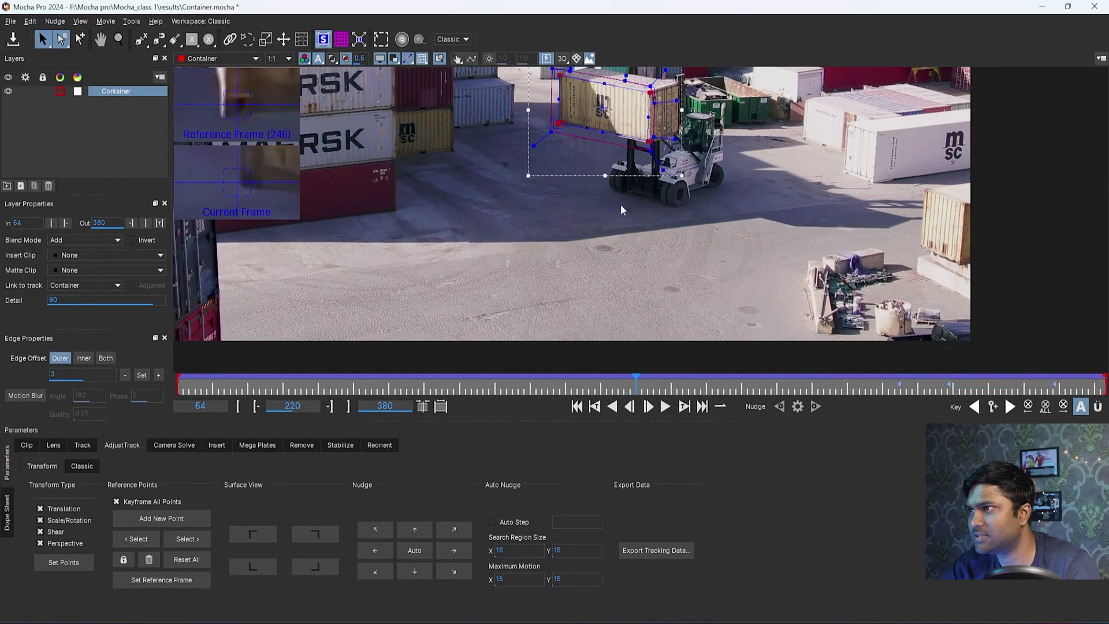
{"action": "key", "text": "x"}
{"action": "left_click_drag", "start_coordinate": [621, 206], "coordinate": [606, 306]}
{"action": "key", "text": "z"}
{"action": "left_click_drag", "start_coordinate": [542, 209], "coordinate": [569, 166]}
{"action": "left_click_drag", "start_coordinate": [568, 292], "coordinate": [568, 246]}
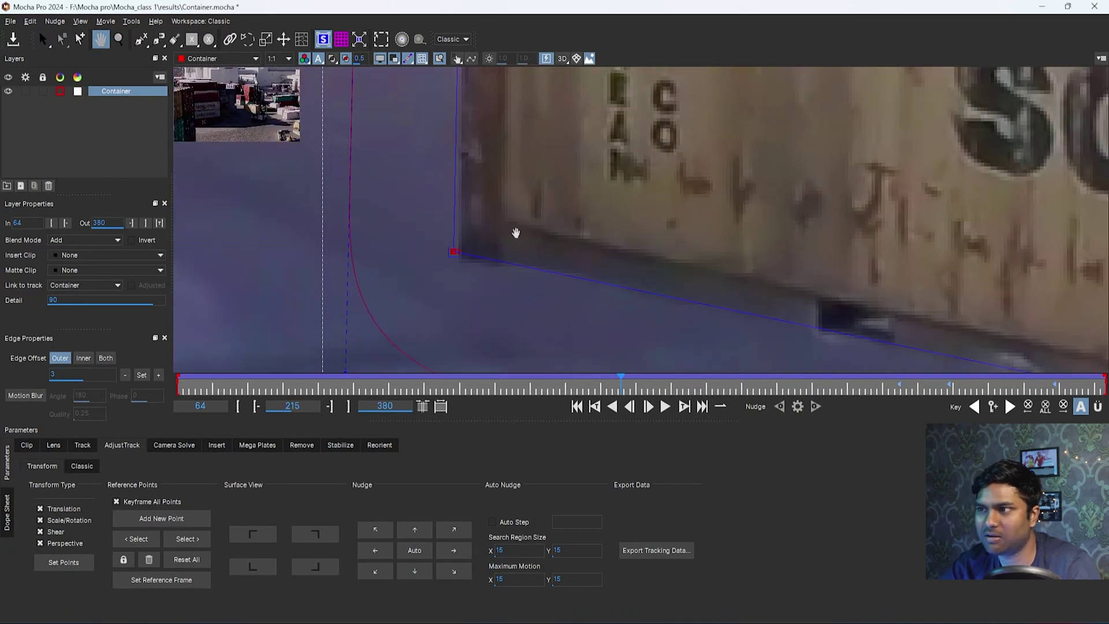
{"action": "key", "text": "s"}
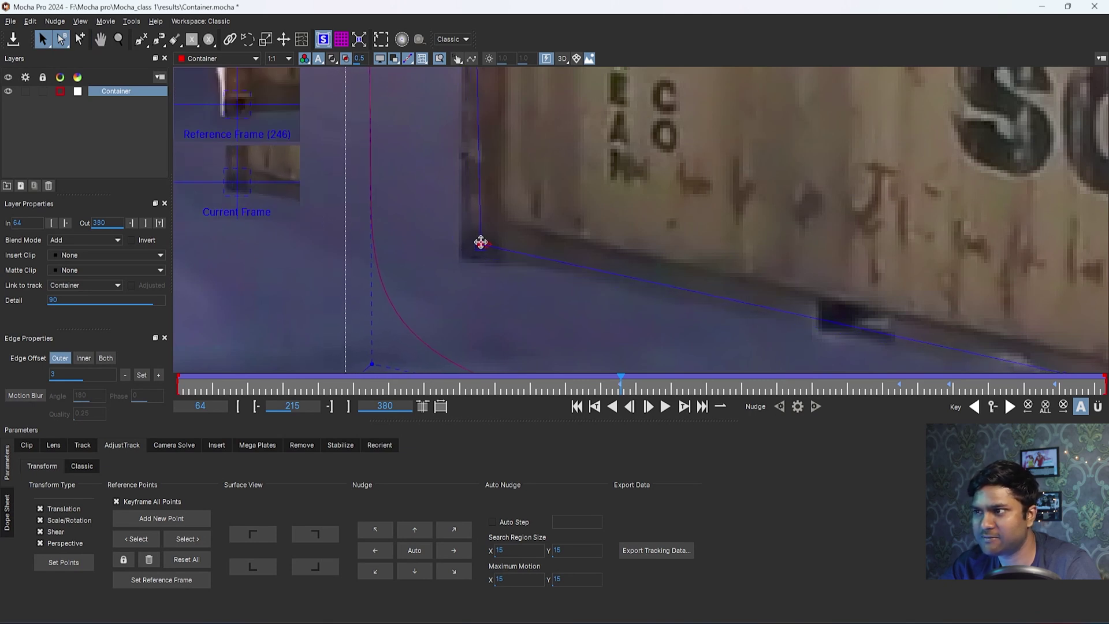
- At frame 215, align the lower-right and upper-right adjustment points with the corners of the container's MSC side
{"action": "key", "text": "x"}
{"action": "left_click_drag", "start_coordinate": [951, 264], "coordinate": [370, 133]}
{"action": "left_click_drag", "start_coordinate": [982, 272], "coordinate": [497, 141]}
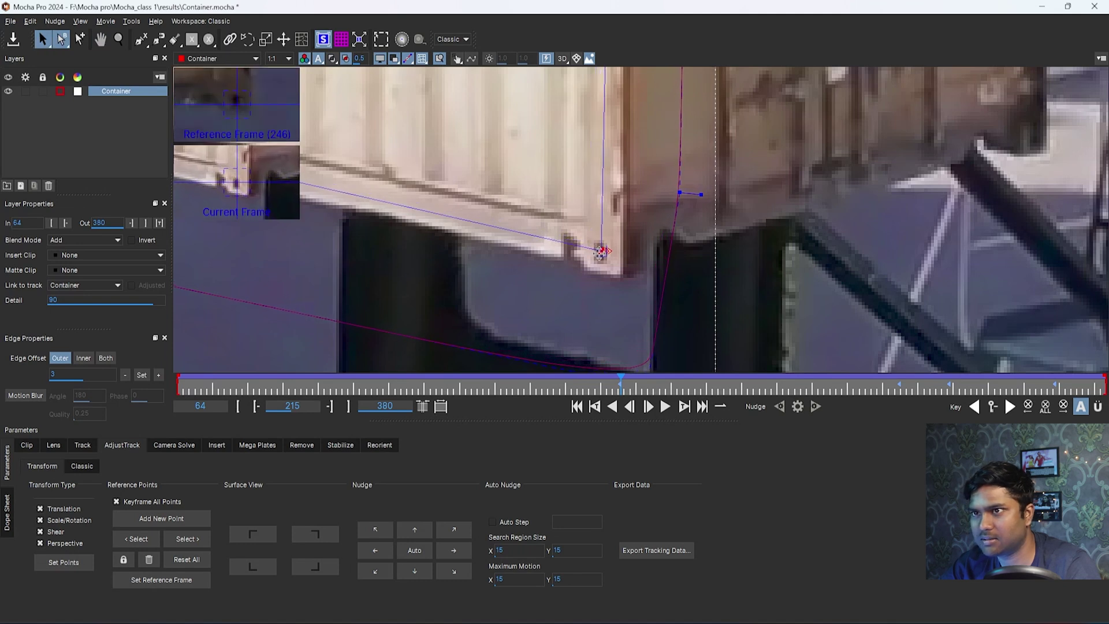
{"action": "key", "text": "x"}
{"action": "left_click_drag", "start_coordinate": [670, 87], "coordinate": [699, 319]}
{"action": "left_click_drag", "start_coordinate": [712, 104], "coordinate": [716, 370]}
{"action": "left_click_drag", "start_coordinate": [649, 270], "coordinate": [647, 267]}
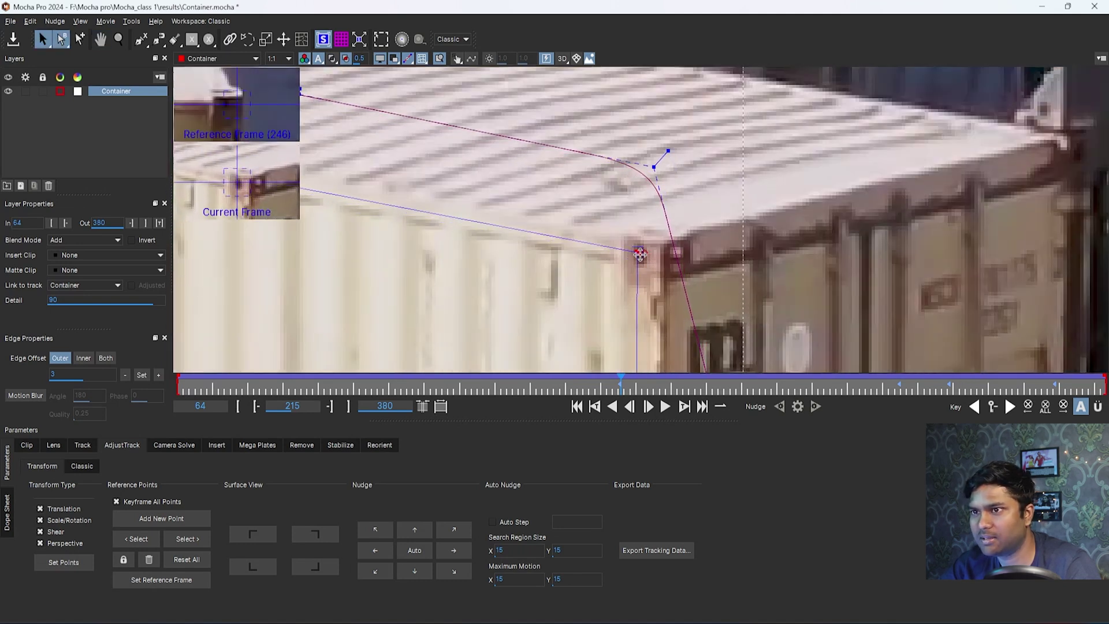
- At frame 215, nudge the upper-left adjustment point onto the container's top-left corner and review the whole surface
{"action": "key", "text": "x"}
{"action": "left_click_drag", "start_coordinate": [508, 203], "coordinate": [1037, 384]}
{"action": "left_click_drag", "start_coordinate": [329, 200], "coordinate": [671, 262]}
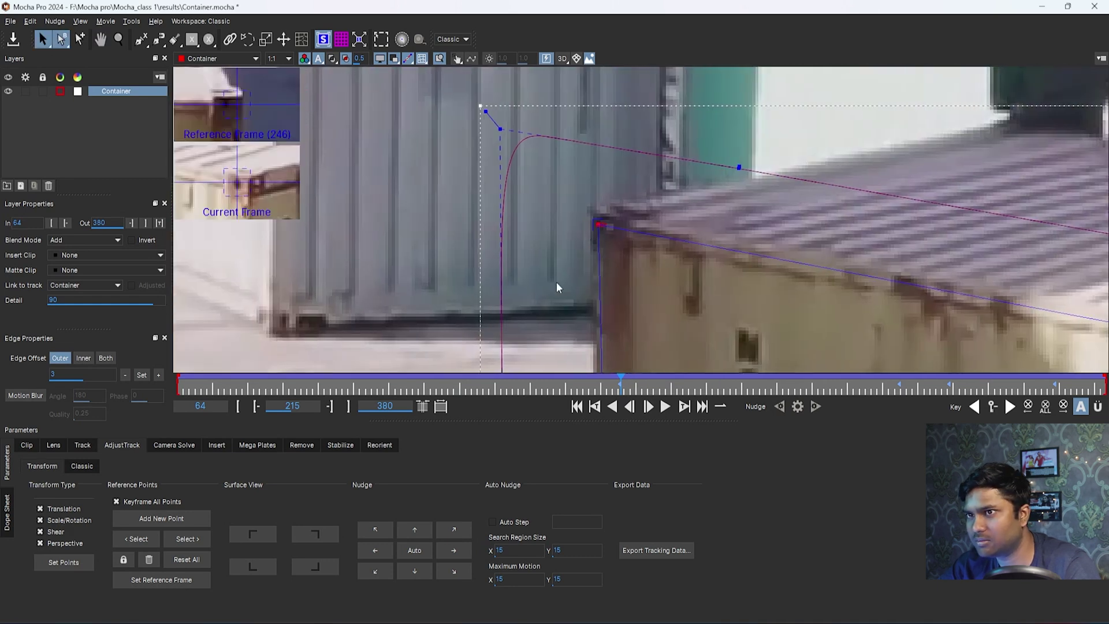
{"action": "left_click_drag", "start_coordinate": [593, 227], "coordinate": [599, 225]}
{"action": "key", "text": "z"}
{"action": "left_click_drag", "start_coordinate": [762, 216], "coordinate": [777, 352]}
{"action": "key", "text": "x"}
{"action": "left_click_drag", "start_coordinate": [1034, 275], "coordinate": [784, 266]}
{"action": "key", "text": "z"}
{"action": "key", "text": "x"}
- Inspect how well the surface corners fit the container at frame 134
{"action": "left_click_drag", "start_coordinate": [620, 388], "coordinate": [382, 387]}
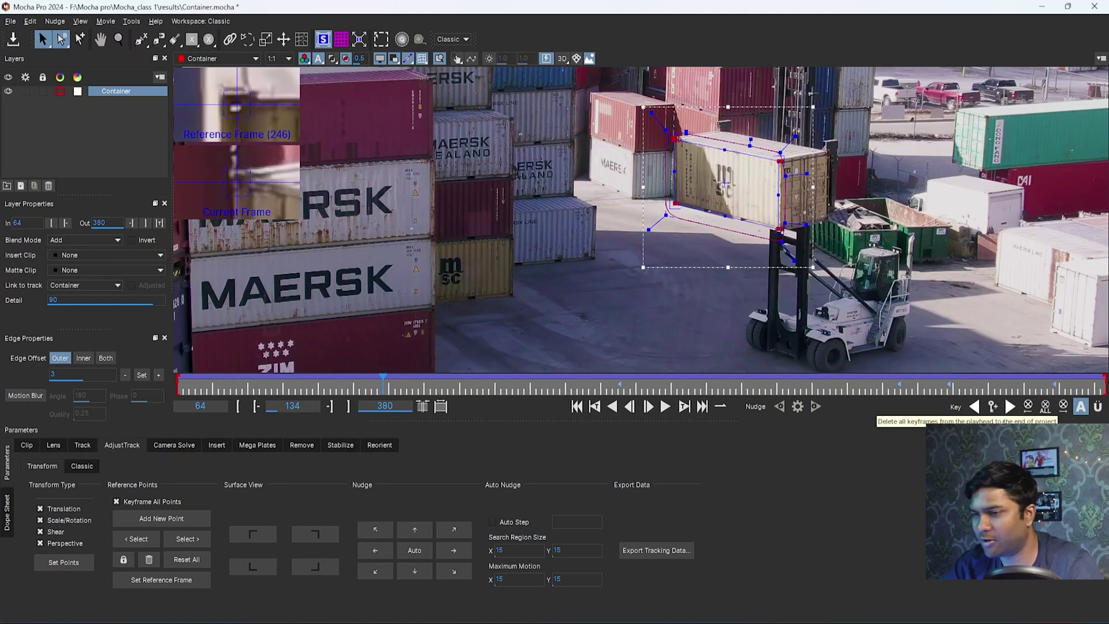
{"action": "key", "text": "x"}
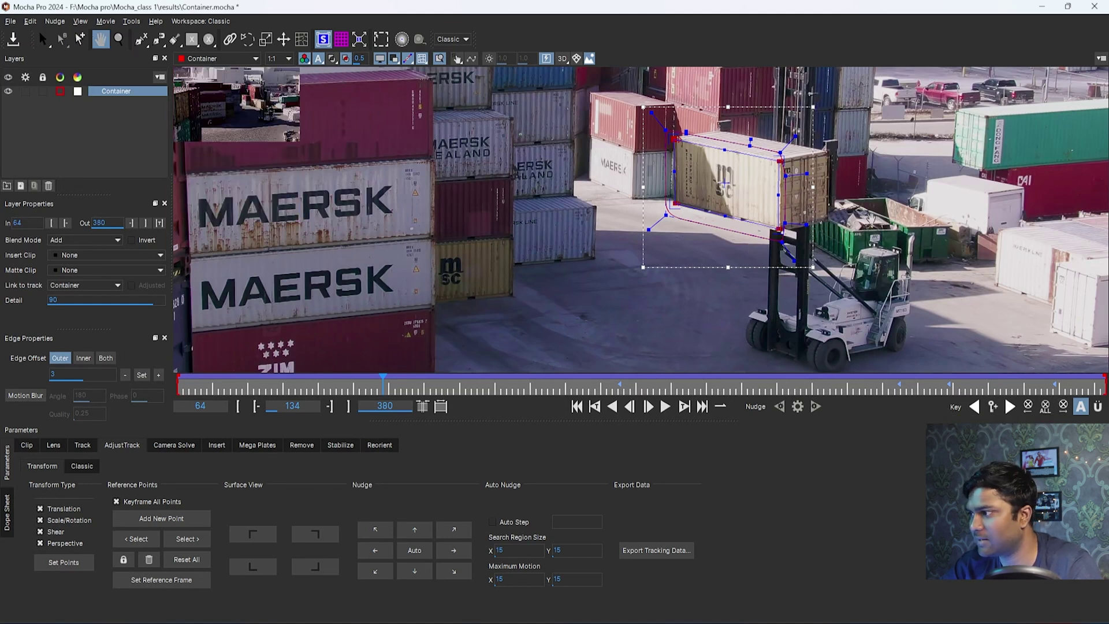
{"action": "left_click_drag", "start_coordinate": [873, 215], "coordinate": [805, 270]}
{"action": "left_click_drag", "start_coordinate": [681, 261], "coordinate": [608, 321]}
{"action": "key", "text": "z"}
{"action": "key", "text": "x"}
{"action": "left_click_drag", "start_coordinate": [618, 257], "coordinate": [623, 216]}
{"action": "key", "text": "z"}
{"action": "left_click_drag", "start_coordinate": [584, 201], "coordinate": [569, 329]}
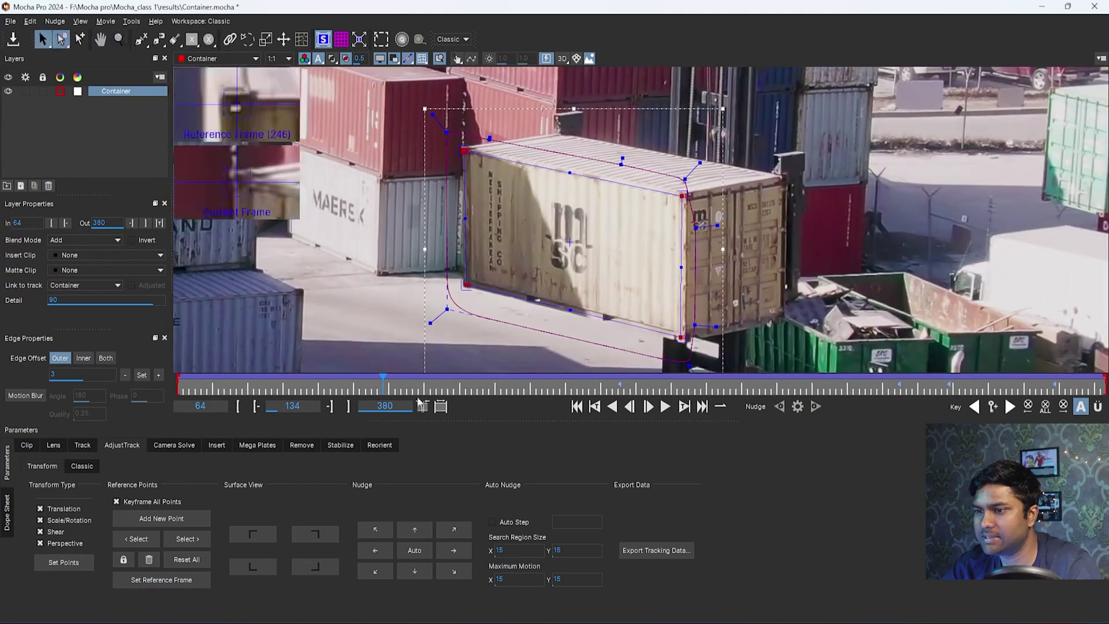
- At frame 67, adjust the lower-left and upper-left points to the far edge of the container's MSC side
{"action": "left_click_drag", "start_coordinate": [387, 390], "coordinate": [192, 391]}
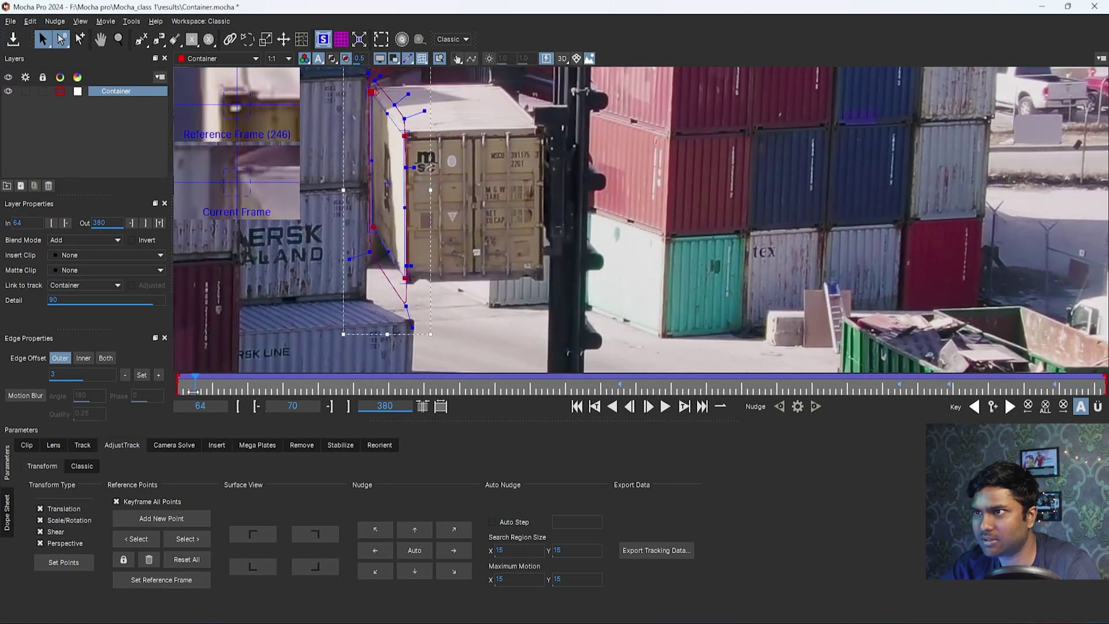
{"action": "left_click_drag", "start_coordinate": [190, 394], "coordinate": [186, 392]}
{"action": "key", "text": "x"}
{"action": "left_click_drag", "start_coordinate": [334, 304], "coordinate": [420, 335]}
{"action": "key", "text": "z"}
{"action": "left_click_drag", "start_coordinate": [448, 187], "coordinate": [450, 241]}
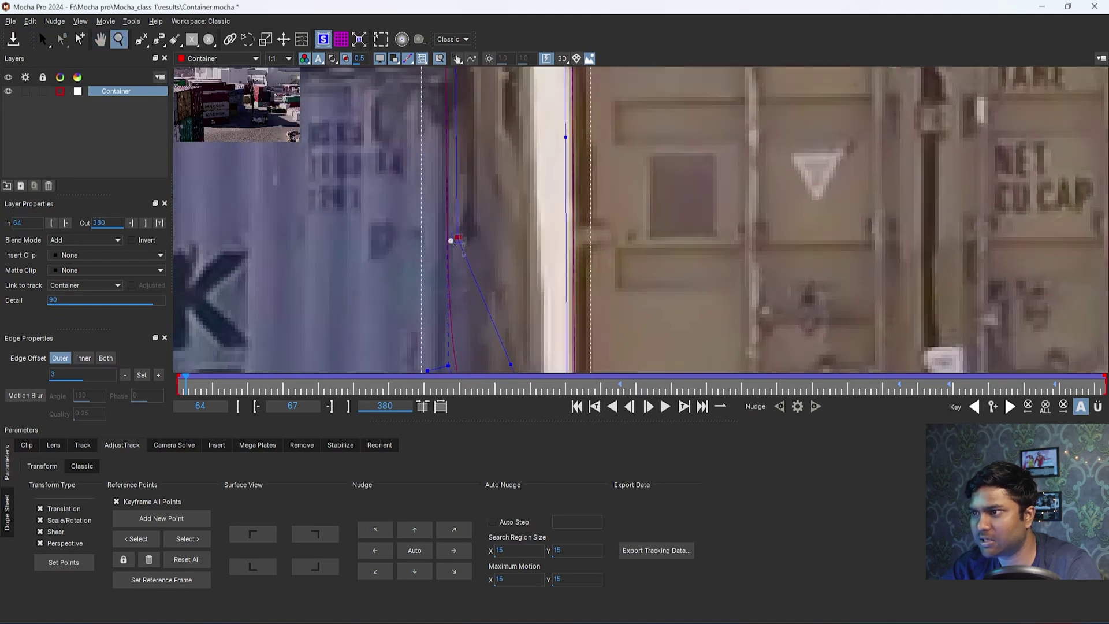
{"action": "key", "text": "s"}
{"action": "key", "text": "x"}
{"action": "left_click_drag", "start_coordinate": [487, 148], "coordinate": [505, 339]}
{"action": "left_click_drag", "start_coordinate": [506, 173], "coordinate": [483, 371]}
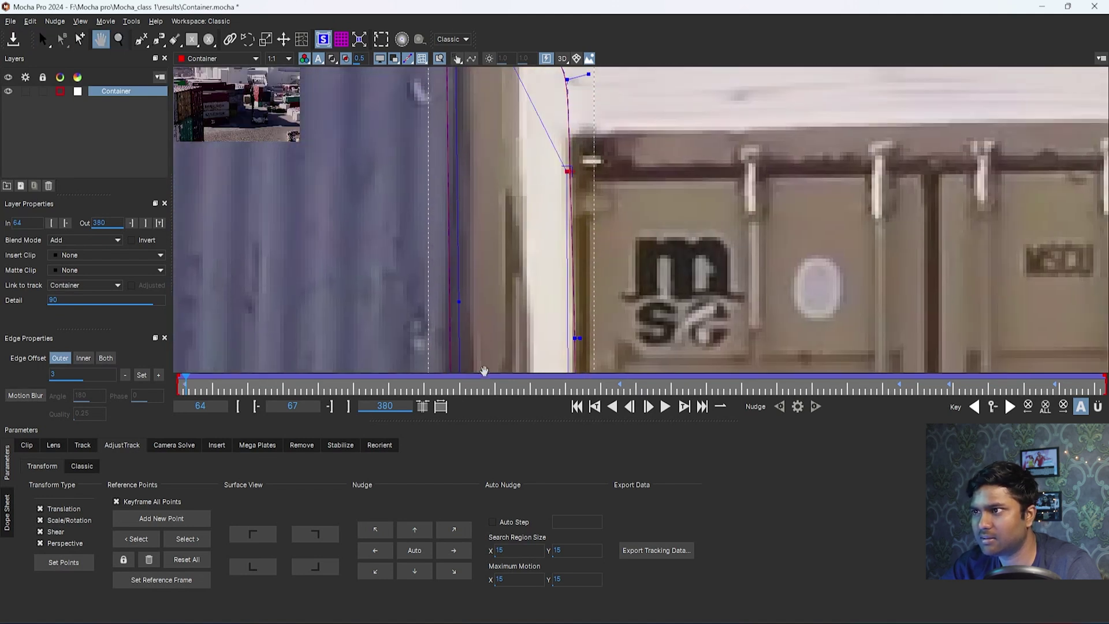
{"action": "left_click_drag", "start_coordinate": [471, 202], "coordinate": [471, 356]}
{"action": "left_click_drag", "start_coordinate": [466, 174], "coordinate": [485, 355]}
{"action": "key", "text": "s"}
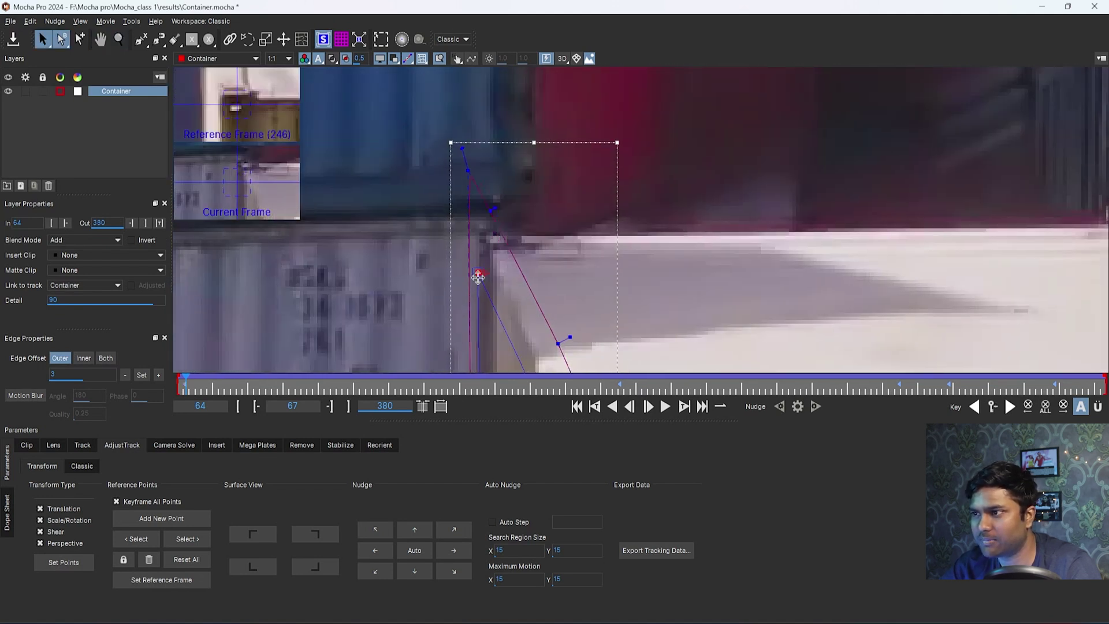
- At frame 67, shift the upper-right adjustment point onto the container's near top corner
{"action": "key", "text": "z"}
{"action": "left_click_drag", "start_coordinate": [542, 220], "coordinate": [647, 159]}
{"action": "key", "text": "x"}
{"action": "key", "text": "s"}
{"action": "left_click_drag", "start_coordinate": [578, 205], "coordinate": [575, 193]}
{"action": "key", "text": "z"}
{"action": "left_click_drag", "start_coordinate": [662, 171], "coordinate": [672, 320]}
{"action": "key", "text": "s"}
{"action": "key", "text": "x"}
{"action": "key", "text": "s"}
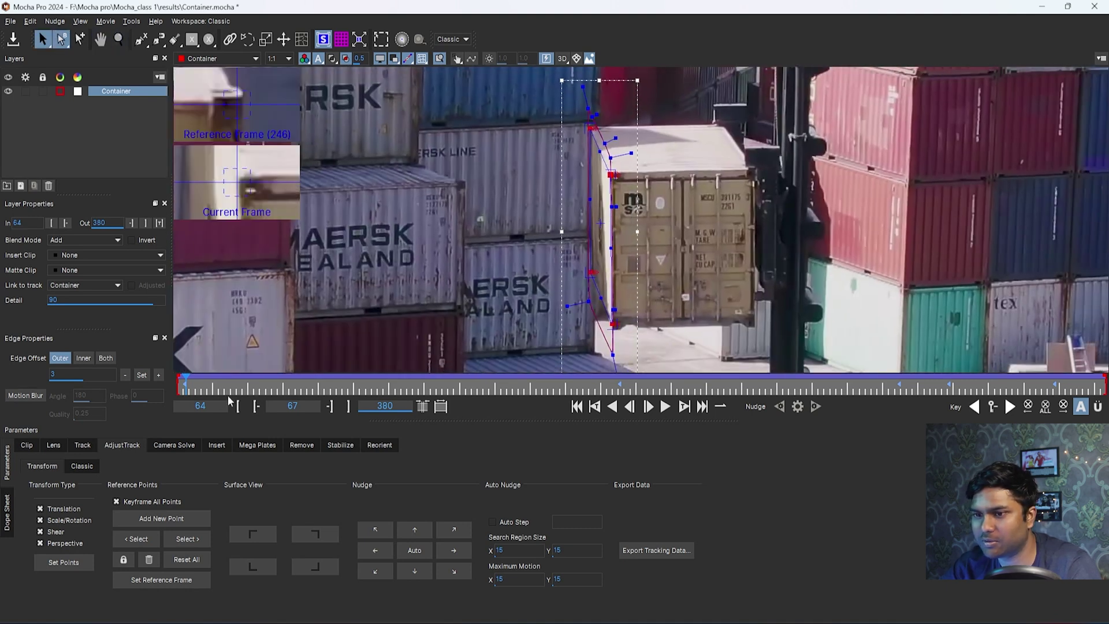
- At frame 64, reposition the upper-left and upper-right adjustment points along the container's top corners
{"action": "left_click_drag", "start_coordinate": [184, 385], "coordinate": [174, 386]}
{"action": "key", "text": "x"}
{"action": "left_click_drag", "start_coordinate": [615, 150], "coordinate": [630, 124]}
{"action": "key", "text": "z"}
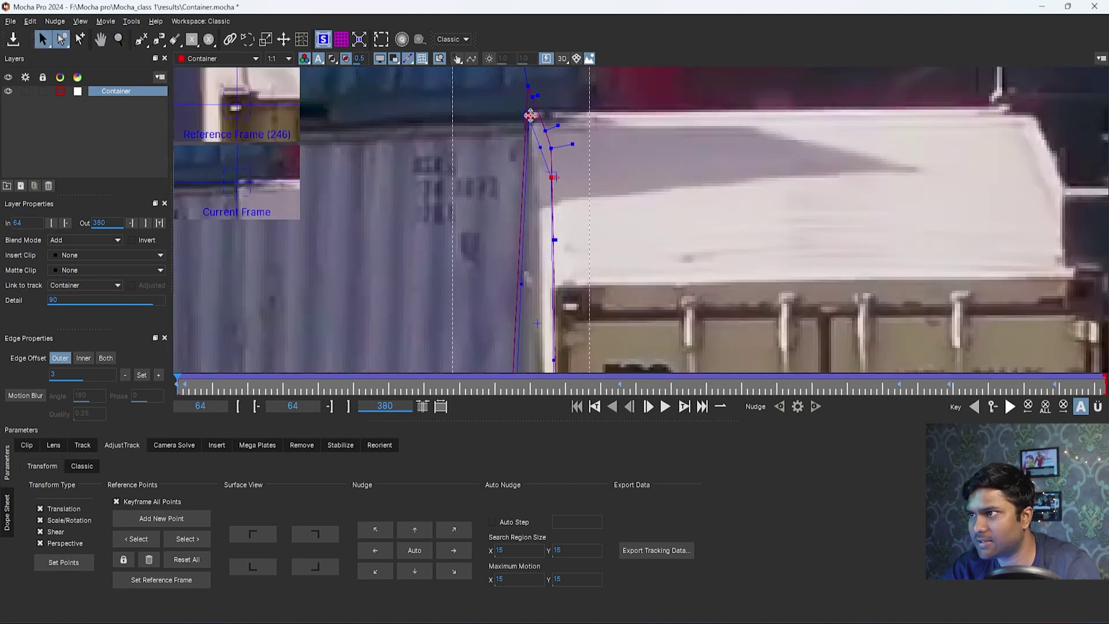
{"action": "left_click_drag", "start_coordinate": [553, 177], "coordinate": [553, 206]}
- At frame 64, adjust the lower surface points to follow the container's narrow visible side
{"action": "key", "text": "z"}
{"action": "left_click_drag", "start_coordinate": [681, 307], "coordinate": [666, 485]}
{"action": "key", "text": "x"}
{"action": "left_click_drag", "start_coordinate": [696, 351], "coordinate": [681, 35]}
{"action": "key", "text": "z"}
{"action": "left_click_drag", "start_coordinate": [660, 177], "coordinate": [689, 251]}
{"action": "key", "text": "x"}
{"action": "left_click_drag", "start_coordinate": [582, 283], "coordinate": [582, 304]}
{"action": "key", "text": "x"}
{"action": "left_click_drag", "start_coordinate": [648, 225], "coordinate": [665, 378]}
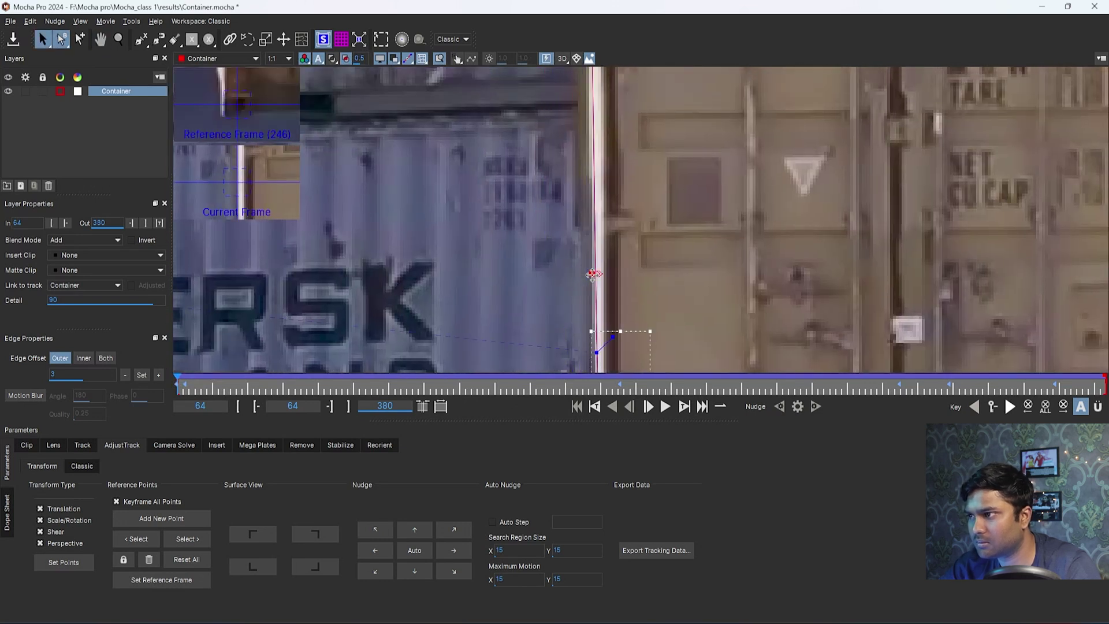
{"action": "scroll", "coordinate": [658, 301], "scroll_direction": "down", "scroll_amount": 5}
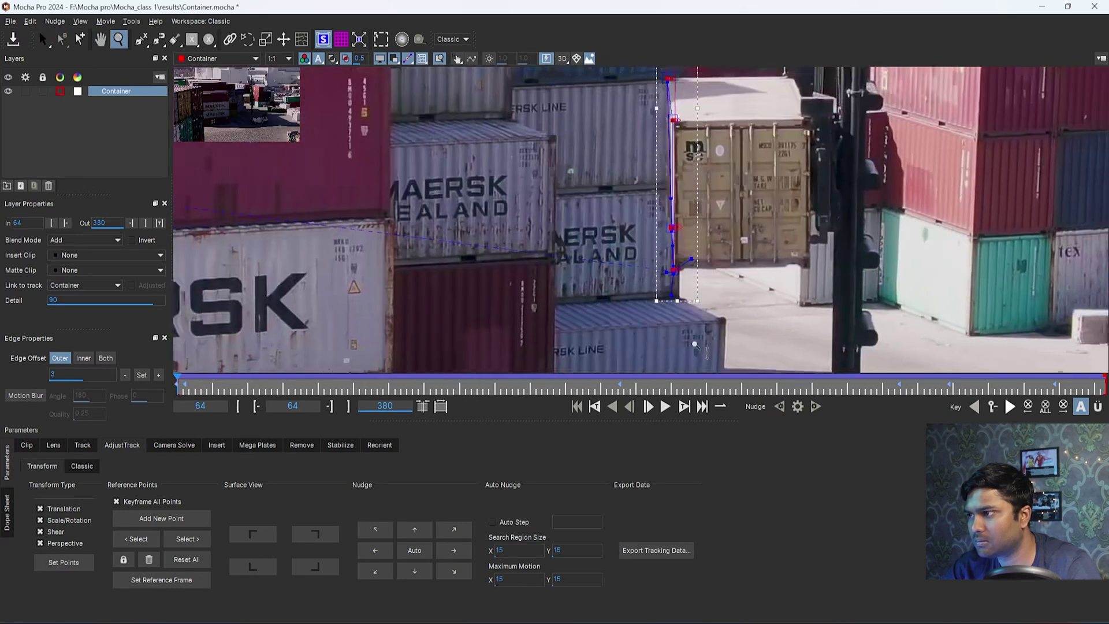
{"action": "scroll", "coordinate": [658, 324], "scroll_direction": "up", "scroll_amount": 5}
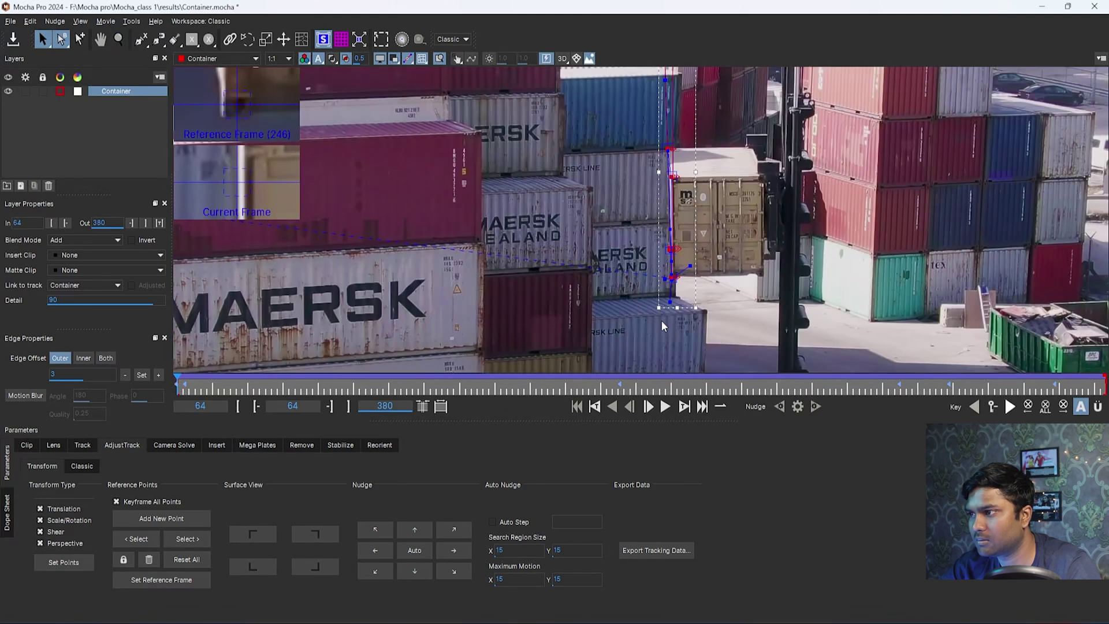
- At frame 65, move the lower-right adjustment point to the container's near bottom corner
{"action": "key", "text": "x"}
{"action": "left_click_drag", "start_coordinate": [739, 226], "coordinate": [669, 273]}
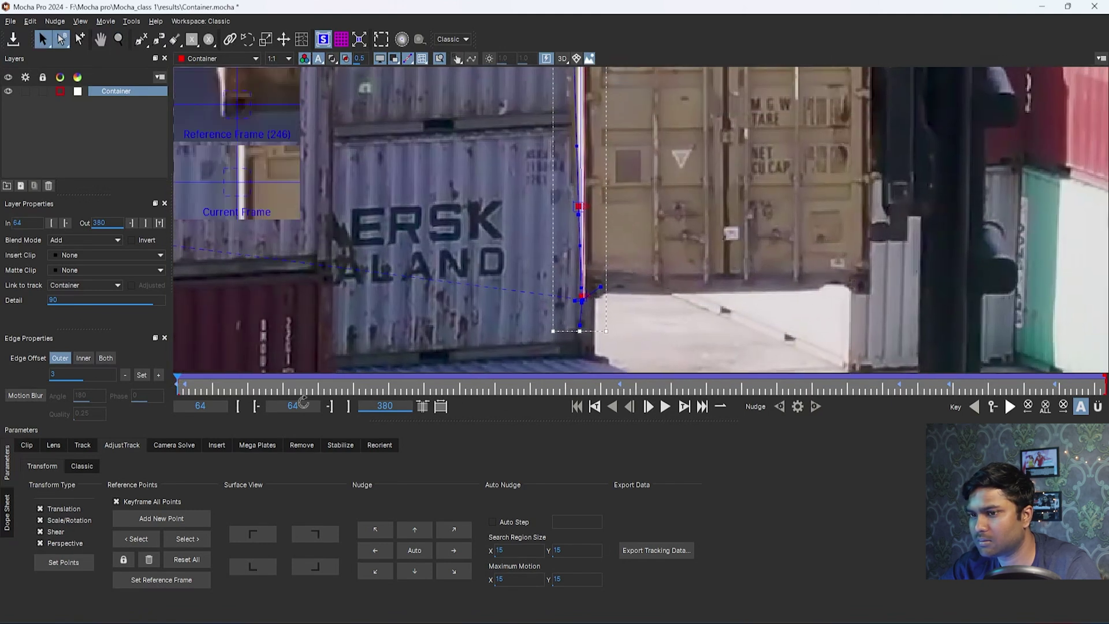
{"action": "mouse_move", "coordinate": [195, 391]}
{"action": "left_mouse_down"}
{"action": "mouse_move", "coordinate": [242, 390]}
{"action": "mouse_move", "coordinate": [176, 386]}
{"action": "left_mouse_up"}
{"action": "key", "text": "z"}
{"action": "mouse_move", "coordinate": [705, 279]}
{"action": "left_mouse_down"}
{"action": "mouse_move", "coordinate": [718, 226]}
{"action": "mouse_move", "coordinate": [696, 323]}
{"action": "mouse_move", "coordinate": [709, 277]}
{"action": "left_mouse_up"}
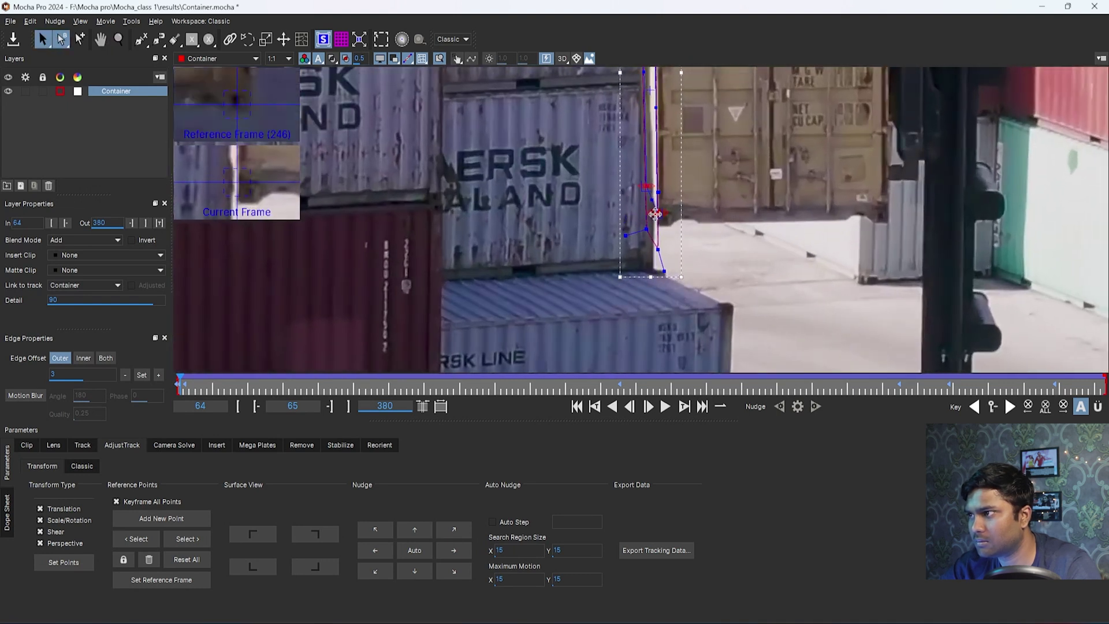
- Inspect the fit of the adjustment points along the container's narrow visible side at frames 65 and 64
{"action": "key", "text": "z"}
{"action": "left_click_drag", "start_coordinate": [724, 233], "coordinate": [722, 267]}
{"action": "key", "text": "x"}
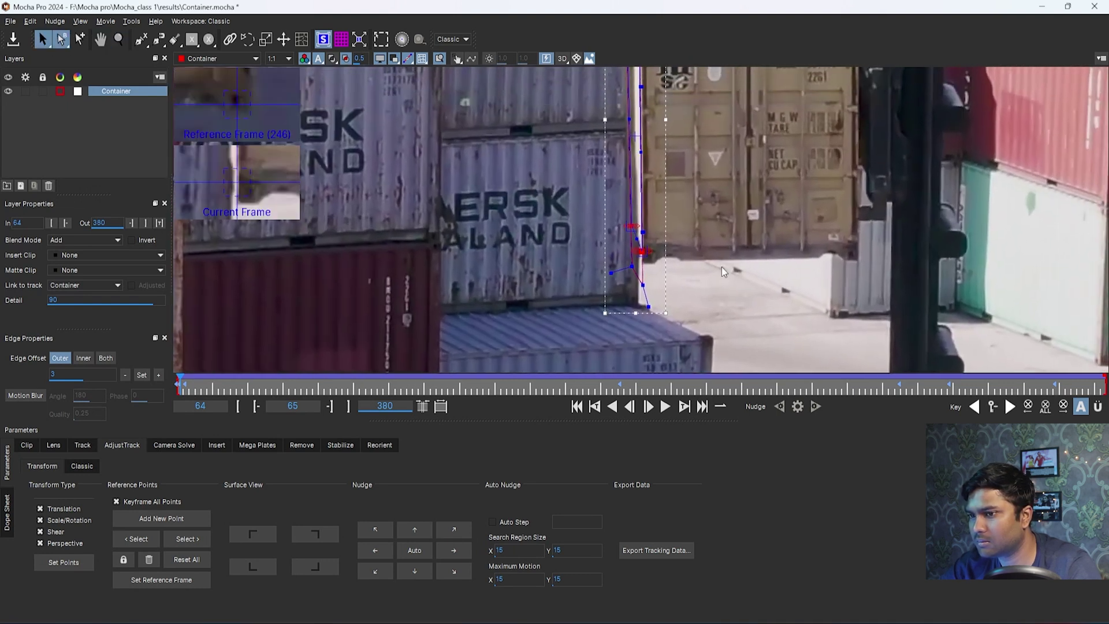
{"action": "left_click_drag", "start_coordinate": [180, 385], "coordinate": [177, 386]}
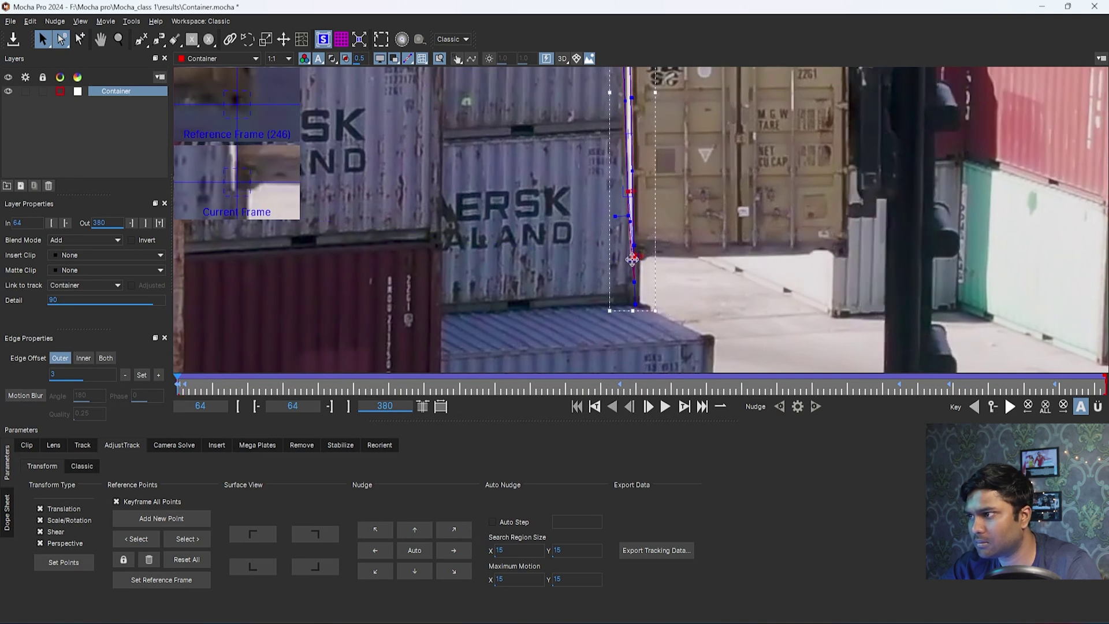
{"action": "key", "text": "z"}
{"action": "left_click_drag", "start_coordinate": [710, 224], "coordinate": [765, 170]}
{"action": "key", "text": "x"}
{"action": "left_click_drag", "start_coordinate": [765, 170], "coordinate": [612, 321]}
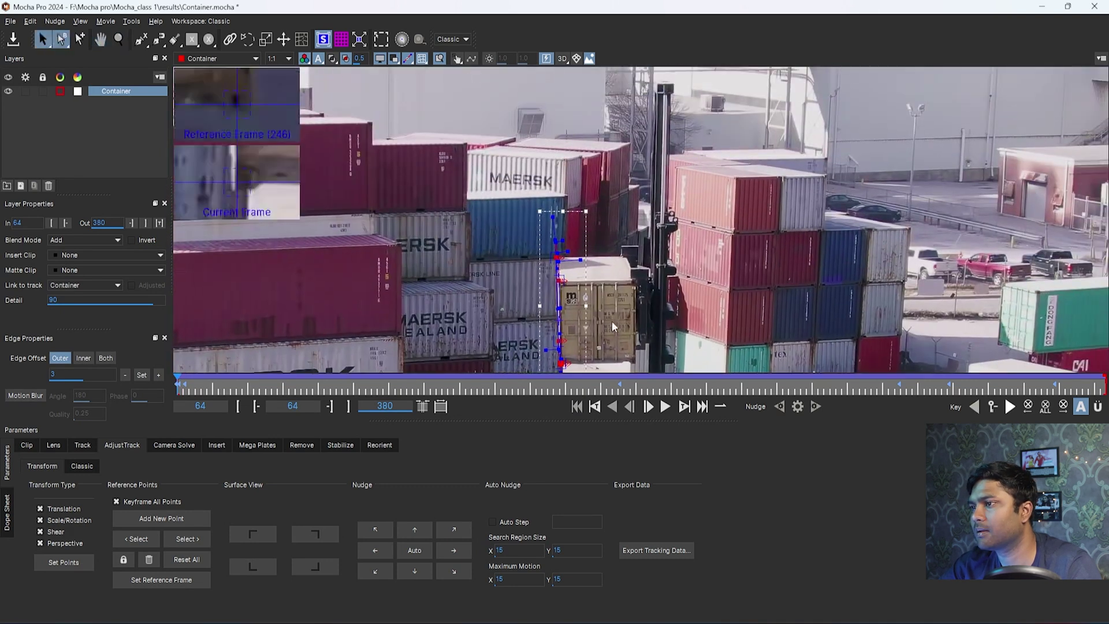
{"action": "key", "text": "z"}
{"action": "left_click_drag", "start_coordinate": [635, 265], "coordinate": [627, 219]}
{"action": "key", "text": "t"}
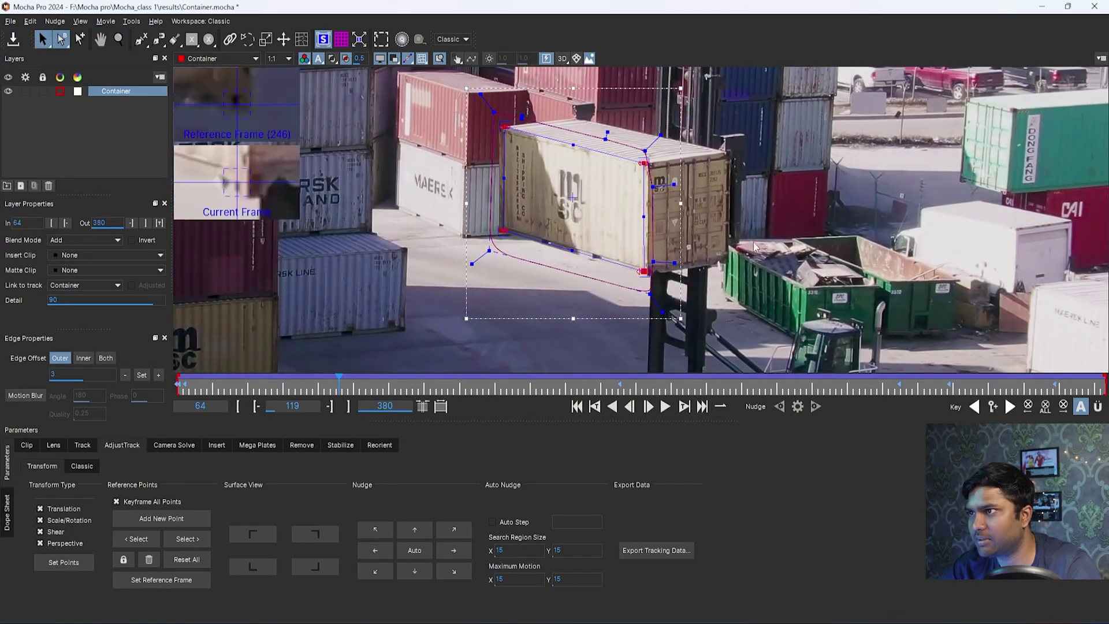
- At frame 119, fine-tune the surface's adjustment points against the corners of the container's long side
{"action": "key", "text": "z"}
{"action": "left_click_drag", "start_coordinate": [427, 173], "coordinate": [473, 124]}
{"action": "left_click_drag", "start_coordinate": [947, 169], "coordinate": [877, 165]}
{"action": "key", "text": "x"}
{"action": "left_click_drag", "start_coordinate": [451, 184], "coordinate": [556, 300]}
{"action": "key", "text": "z"}
{"action": "left_click_drag", "start_coordinate": [555, 277], "coordinate": [532, 226]}
{"action": "left_click_drag", "start_coordinate": [490, 195], "coordinate": [483, 196]}
- At frame 101, shift the upper-left adjustment point onto the container's top corner
{"action": "left_click_drag", "start_coordinate": [190, 389], "coordinate": [285, 395]}
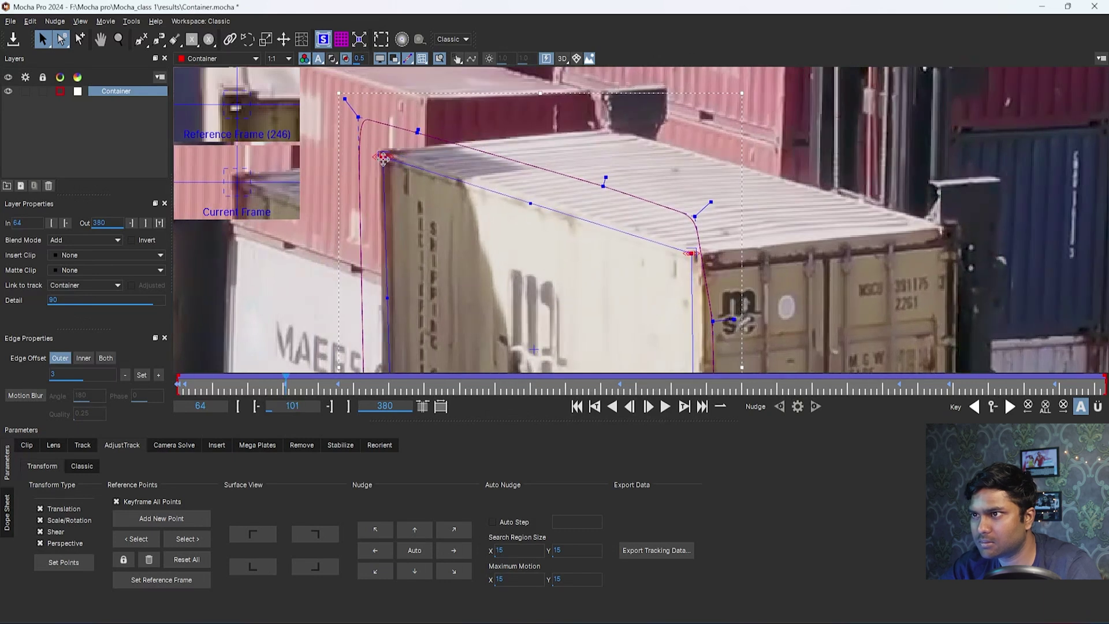
{"action": "key", "text": "x"}
{"action": "left_click_drag", "start_coordinate": [450, 306], "coordinate": [467, 166]}
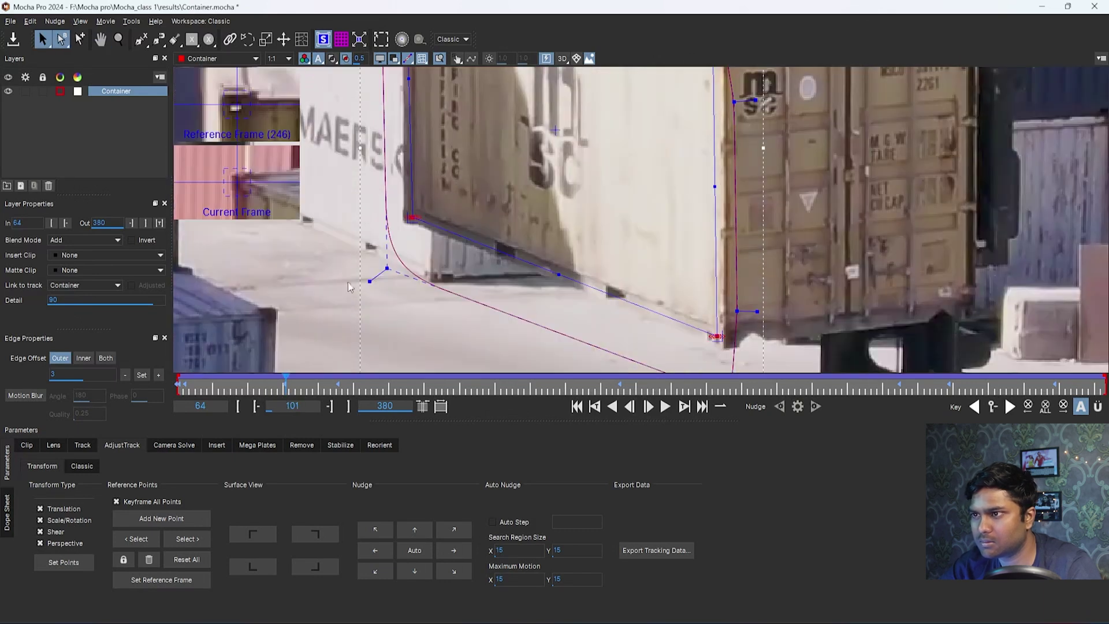
- Examine how the corrected surface fits the container's long side at frame 119
{"action": "left_click_drag", "start_coordinate": [288, 387], "coordinate": [338, 390]}
{"action": "key", "text": "z"}
{"action": "left_click_drag", "start_coordinate": [619, 196], "coordinate": [647, 284]}
{"action": "key", "text": "x"}
{"action": "left_click_drag", "start_coordinate": [881, 142], "coordinate": [783, 277]}
{"action": "key", "text": "z"}
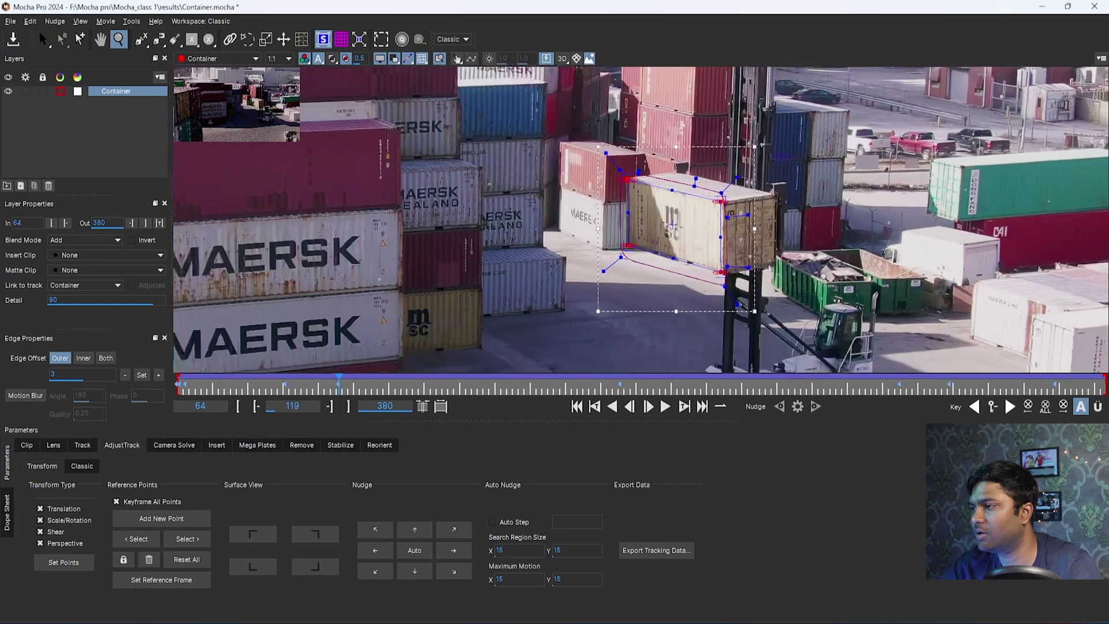
{"action": "key", "text": "x"}
{"action": "left_click_drag", "start_coordinate": [870, 245], "coordinate": [726, 271]}
{"action": "left_click_drag", "start_coordinate": [612, 185], "coordinate": [613, 199]}
{"action": "key", "text": "s"}
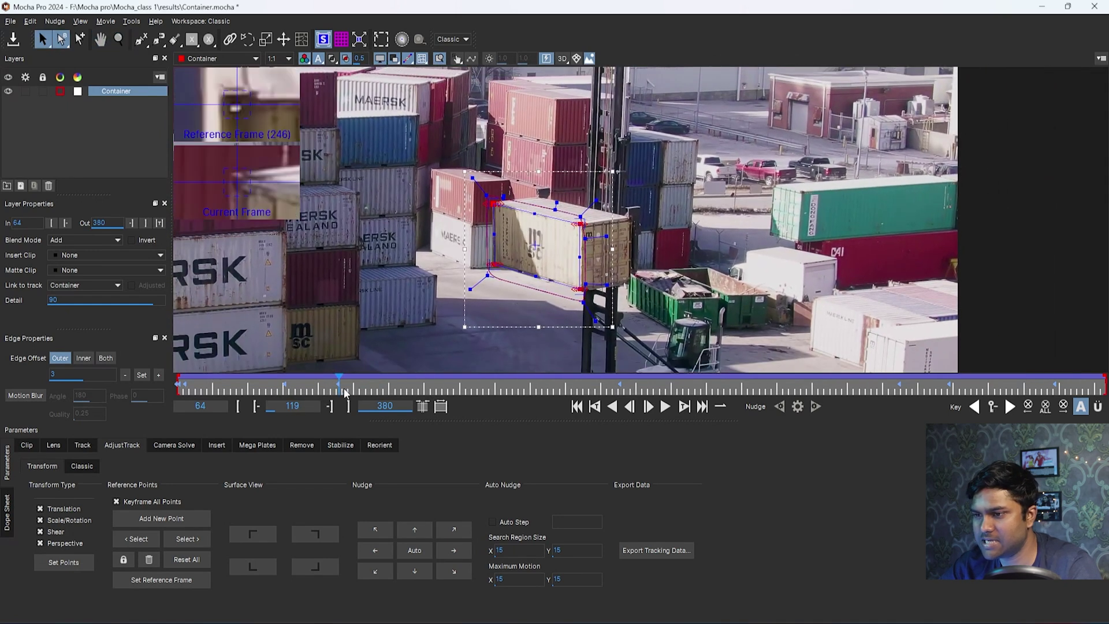
- Check the surface's alignment with the container's corners at frames 193 and 151
{"action": "left_click_drag", "start_coordinate": [341, 385], "coordinate": [557, 391]}
{"action": "key", "text": "z"}
{"action": "left_click_drag", "start_coordinate": [730, 280], "coordinate": [655, 224]}
{"action": "key", "text": "s"}
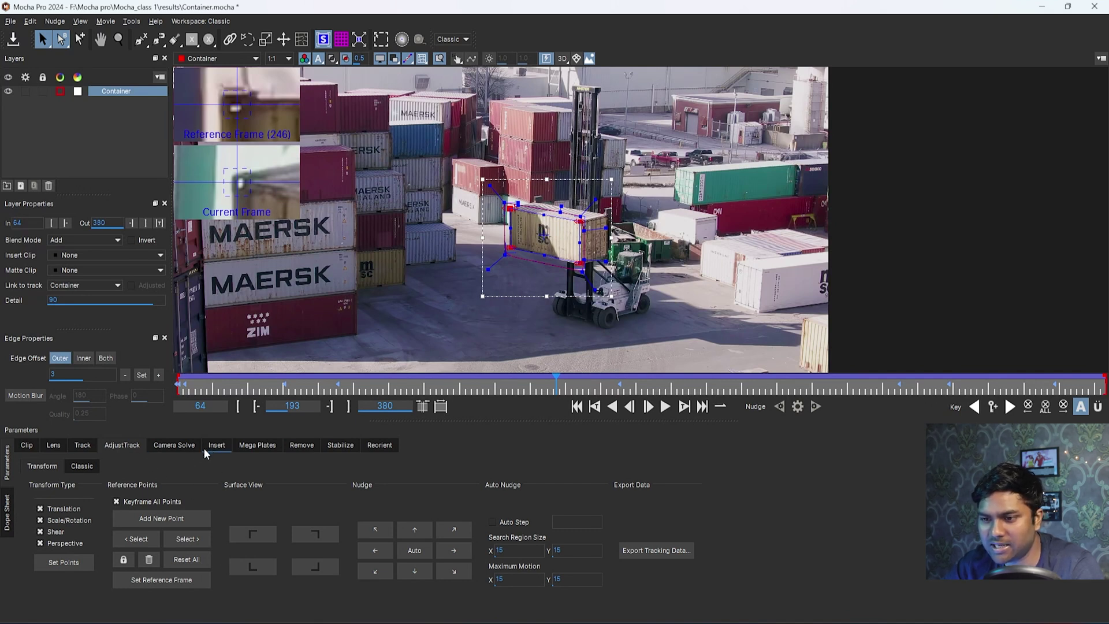
{"action": "left_click", "coordinate": [88, 447]}
{"action": "left_click", "coordinate": [120, 445]}
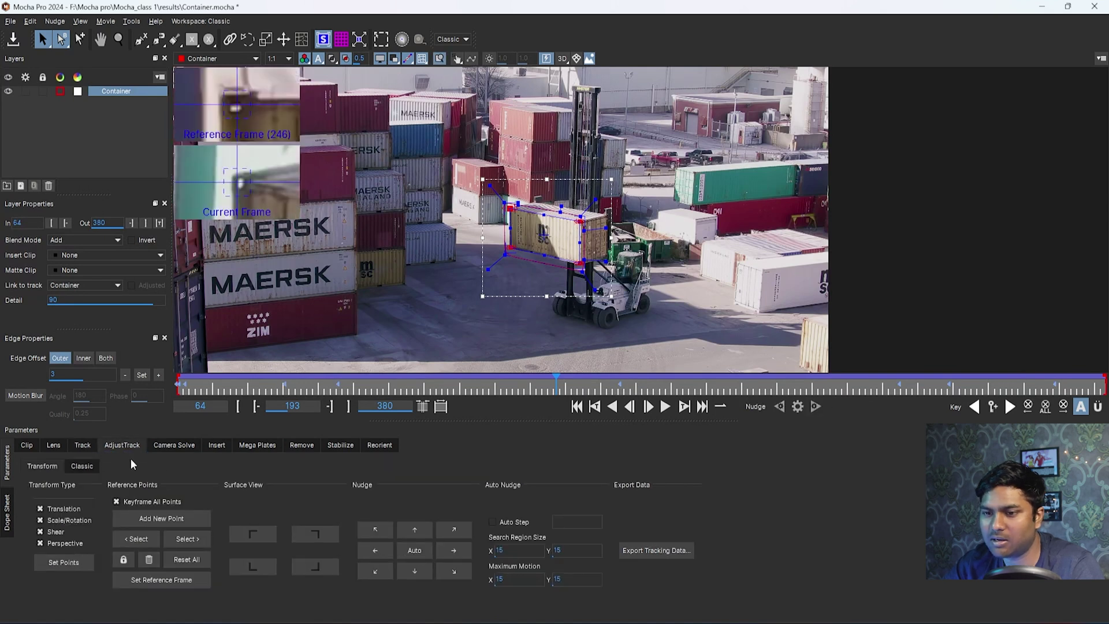
{"action": "key", "text": "z"}
{"action": "left_click_drag", "start_coordinate": [633, 286], "coordinate": [595, 227]}
{"action": "key", "text": "x"}
{"action": "left_click_drag", "start_coordinate": [641, 187], "coordinate": [622, 330]}
{"action": "key", "text": "z"}
{"action": "left_click_drag", "start_coordinate": [332, 386], "coordinate": [519, 411]}
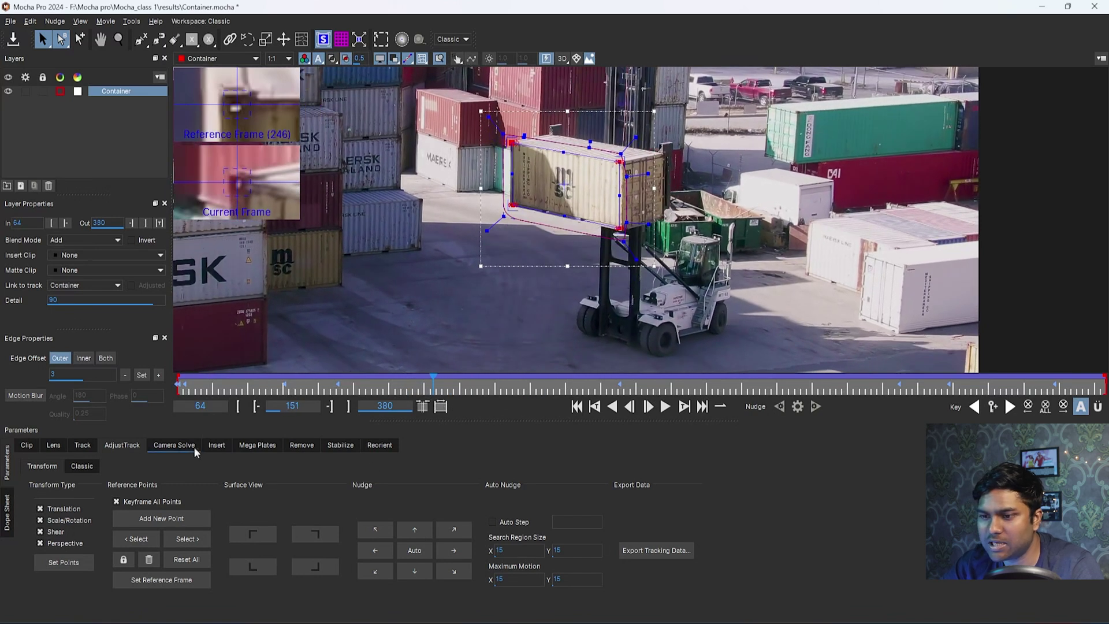
- Insert the Logo clip onto the Container layer's tracked surface
{"action": "left_click", "coordinate": [218, 445]}
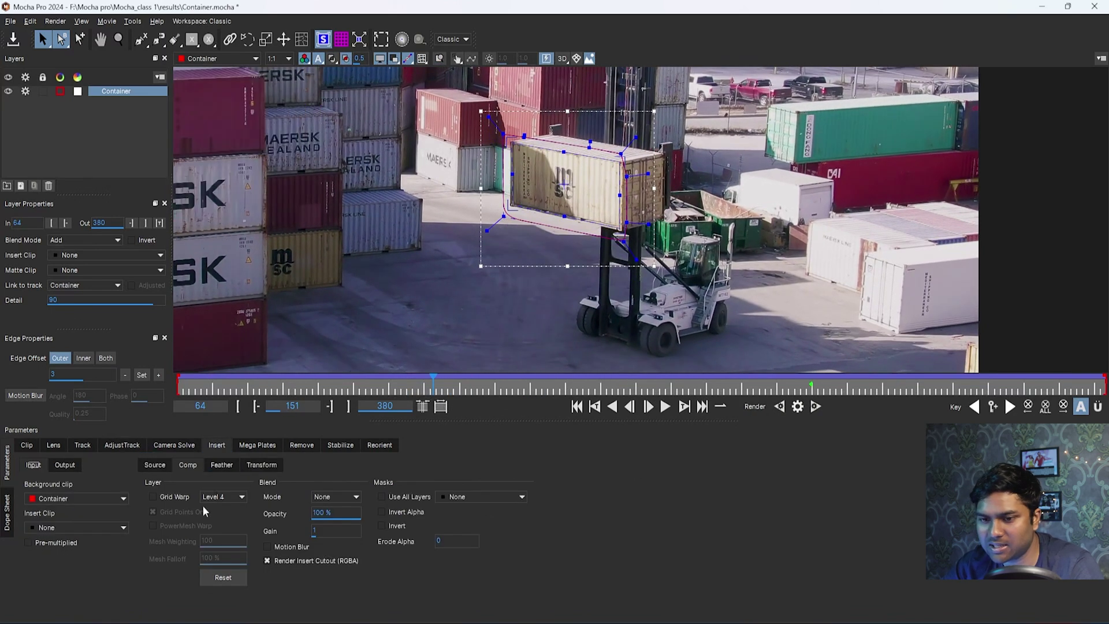
{"action": "left_click", "coordinate": [112, 119]}
{"action": "left_click", "coordinate": [115, 93]}
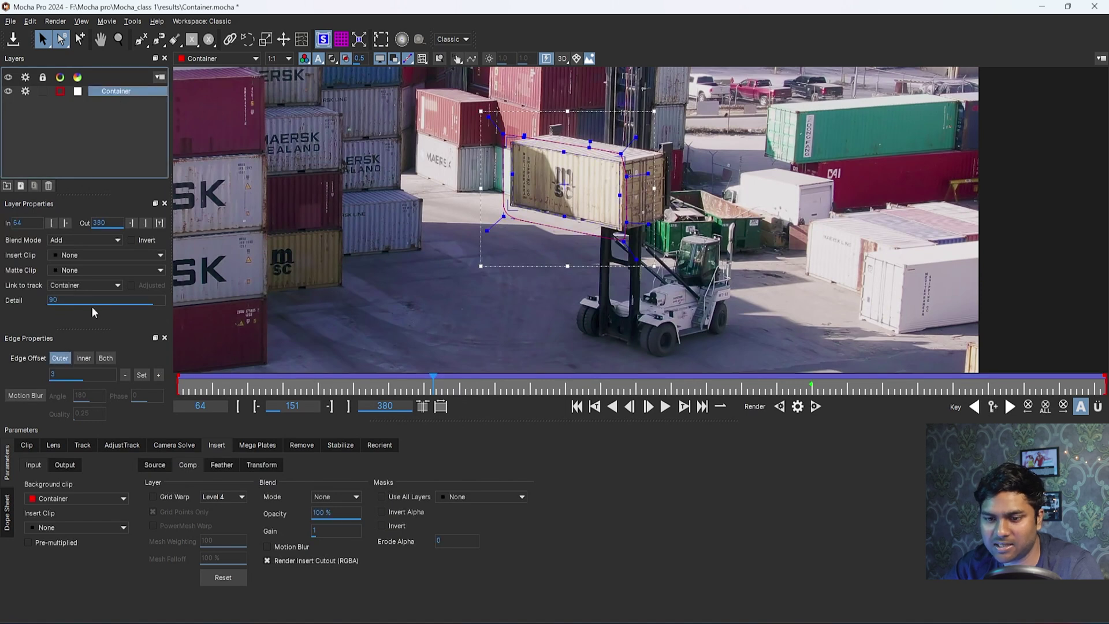
{"action": "left_click", "coordinate": [71, 528]}
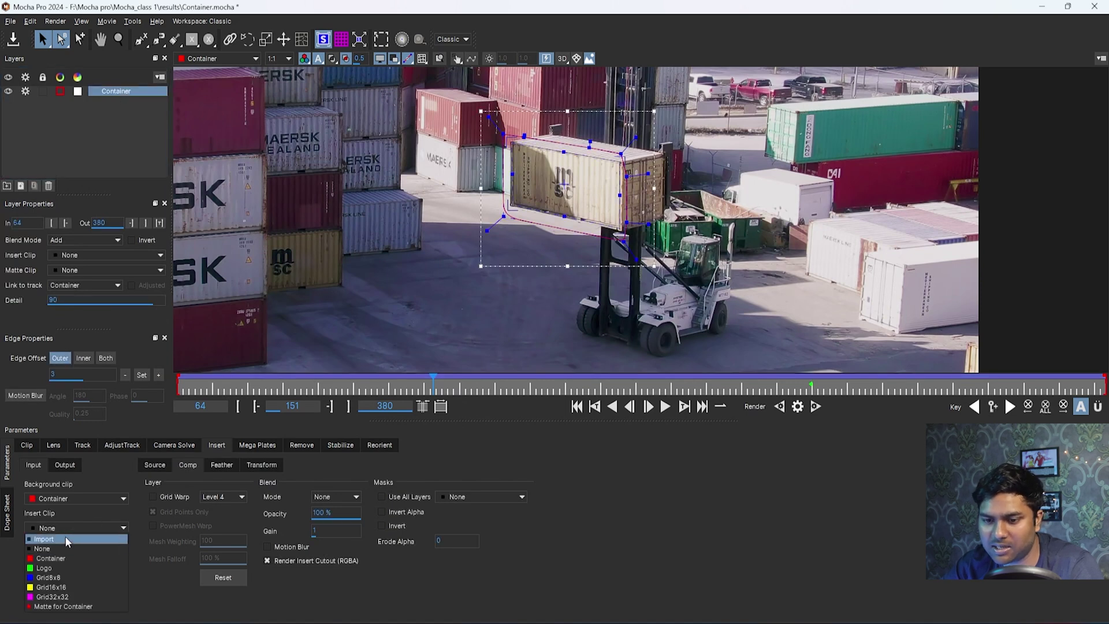
{"action": "left_click", "coordinate": [65, 569]}
{"action": "left_click", "coordinate": [809, 248]}
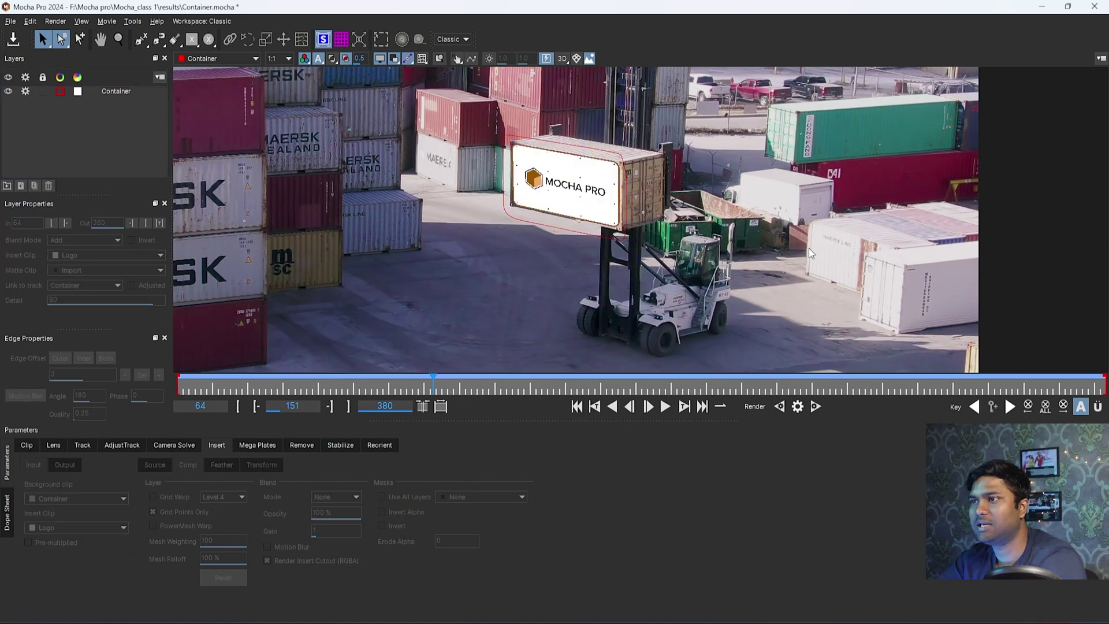
{"action": "left_click", "coordinate": [624, 206]}
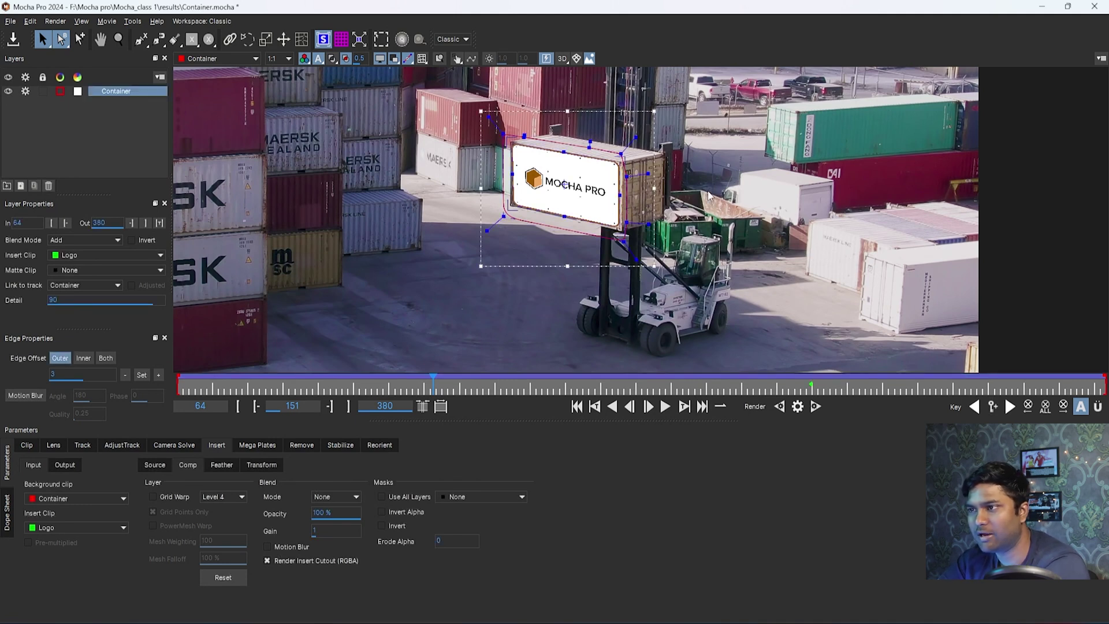
- Hide all viewer overlays to show the inserted logo without splines or surface lines
{"action": "key", "text": "z"}
{"action": "left_click_drag", "start_coordinate": [709, 195], "coordinate": [761, 287]}
{"action": "left_click_drag", "start_coordinate": [720, 186], "coordinate": [747, 230]}
{"action": "key", "text": "z"}
{"action": "key", "text": "x"}
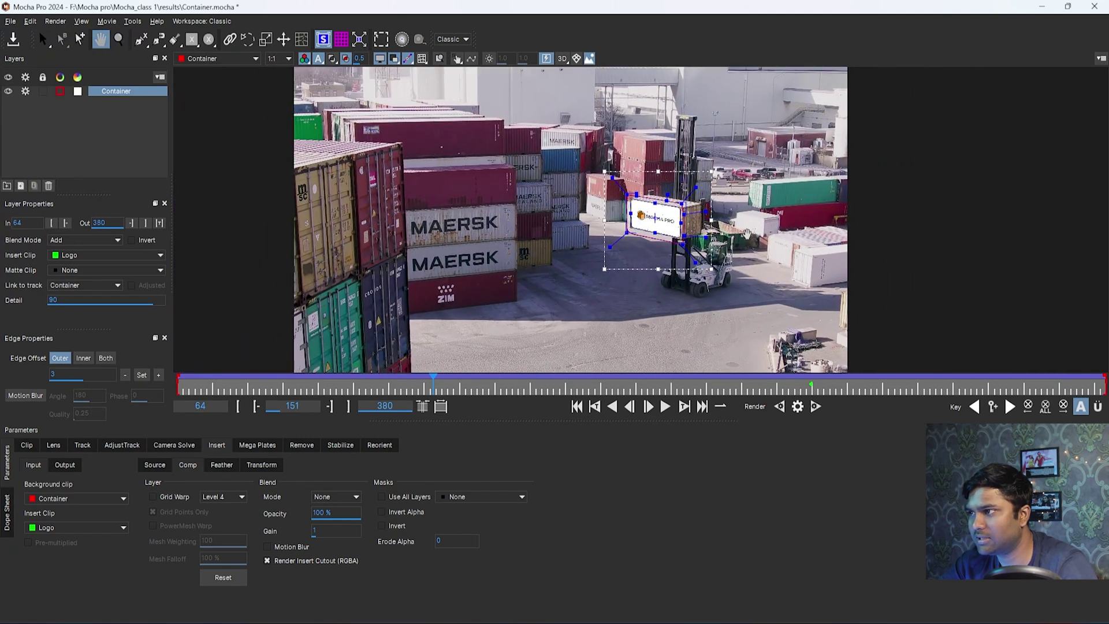
{"action": "key", "text": "s"}
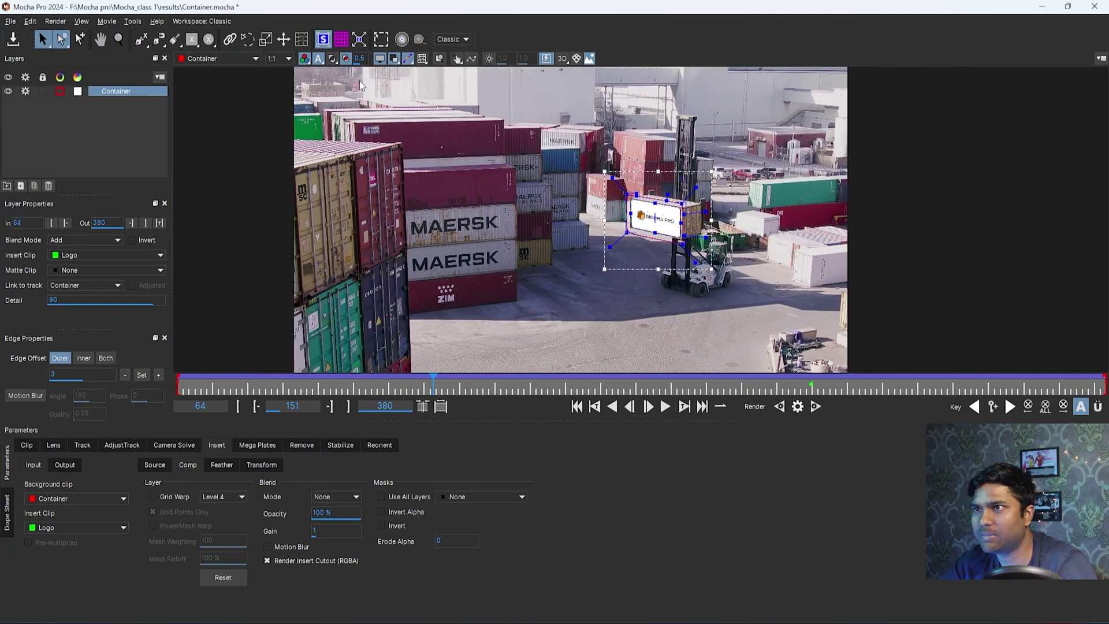
{"action": "left_click", "coordinate": [380, 59]}
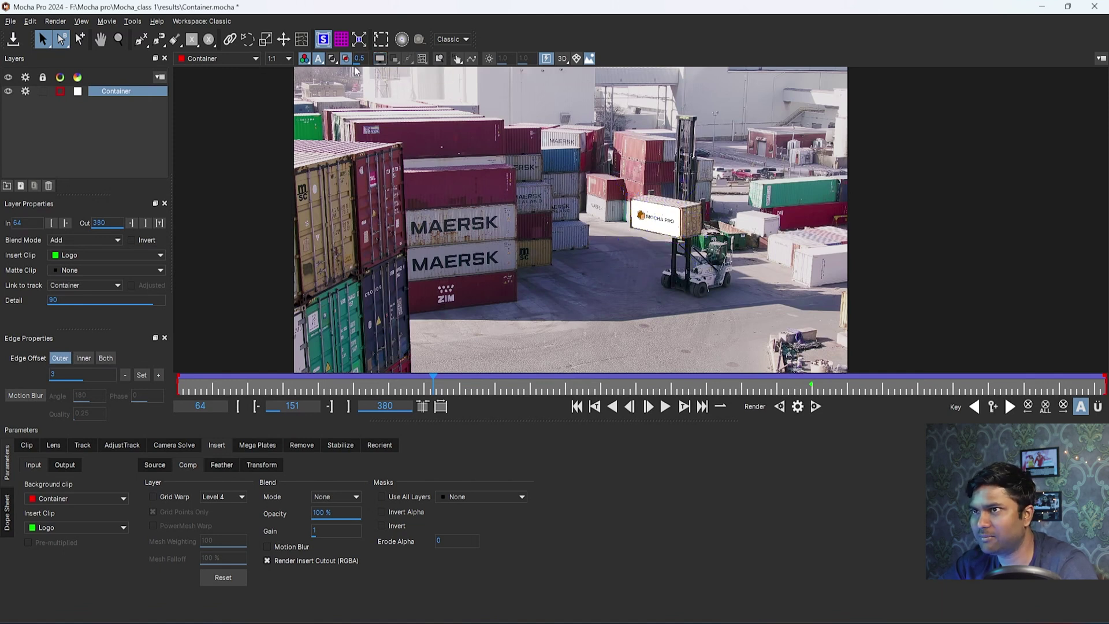
{"action": "left_click", "coordinate": [380, 60]}
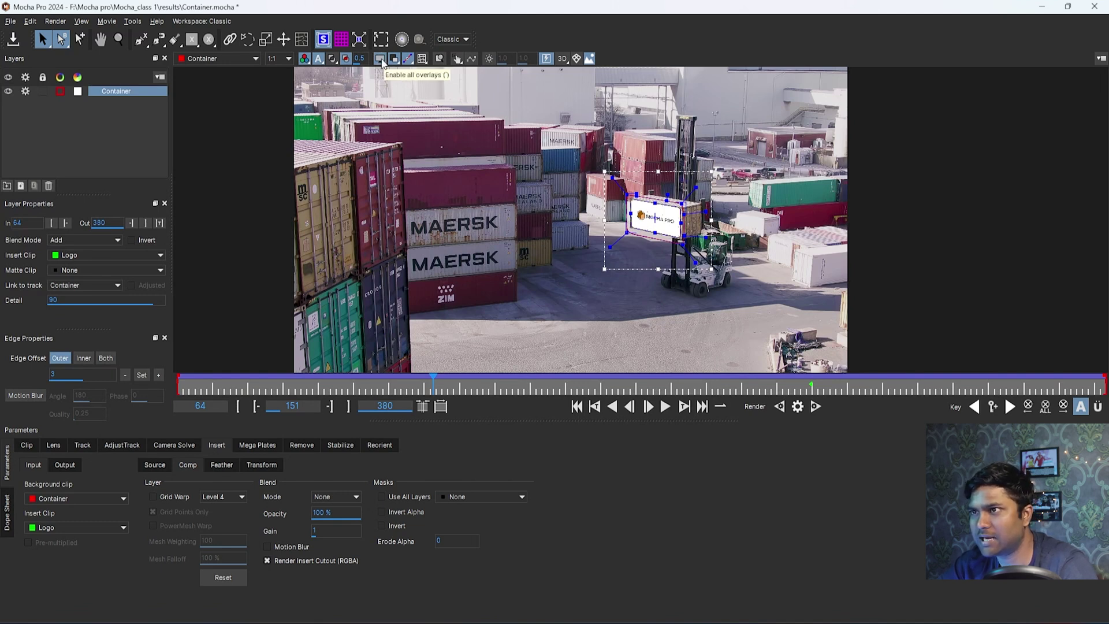
{"action": "left_click", "coordinate": [381, 59]}
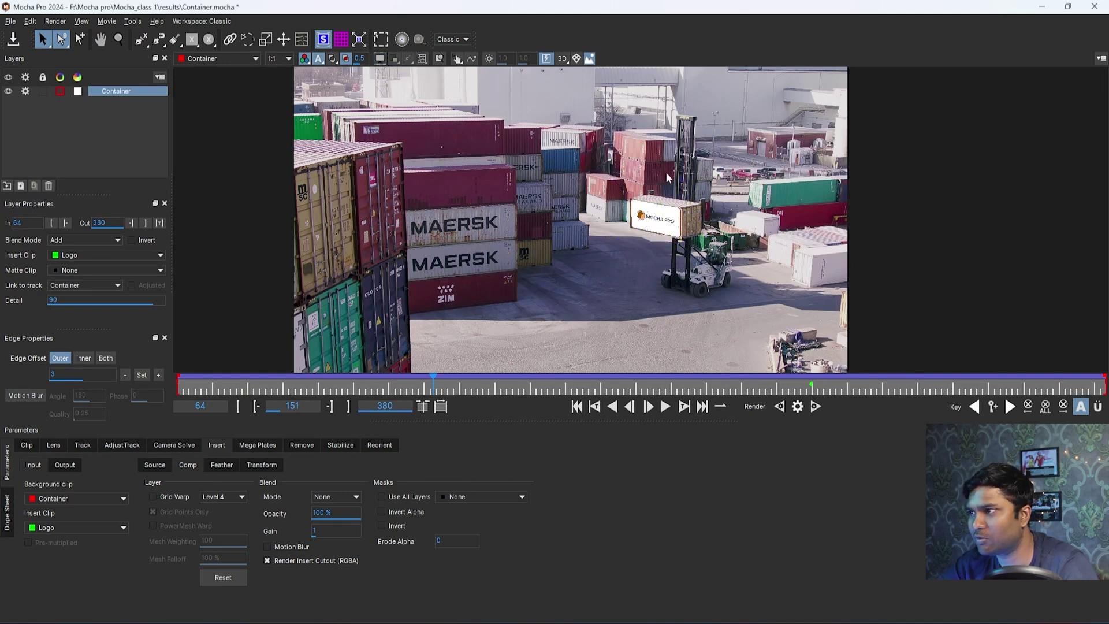
- Play the shot forward from frame 151 to preview the logo on the moving container
{"action": "key", "text": "z"}
{"action": "left_click_drag", "start_coordinate": [661, 224], "coordinate": [625, 264]}
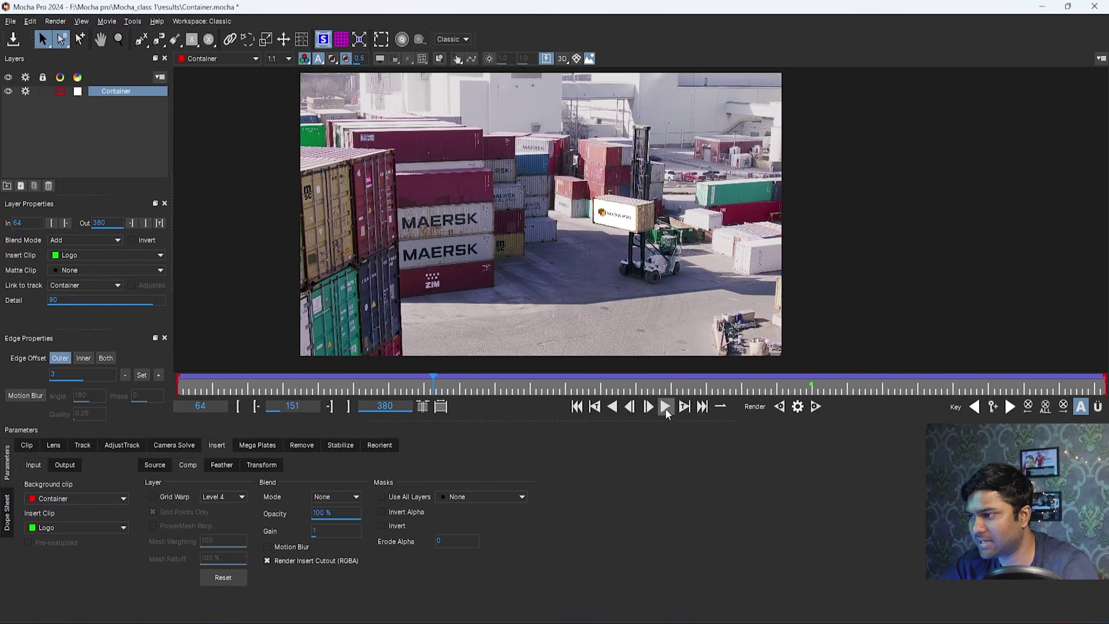
{"action": "left_click", "coordinate": [666, 407]}
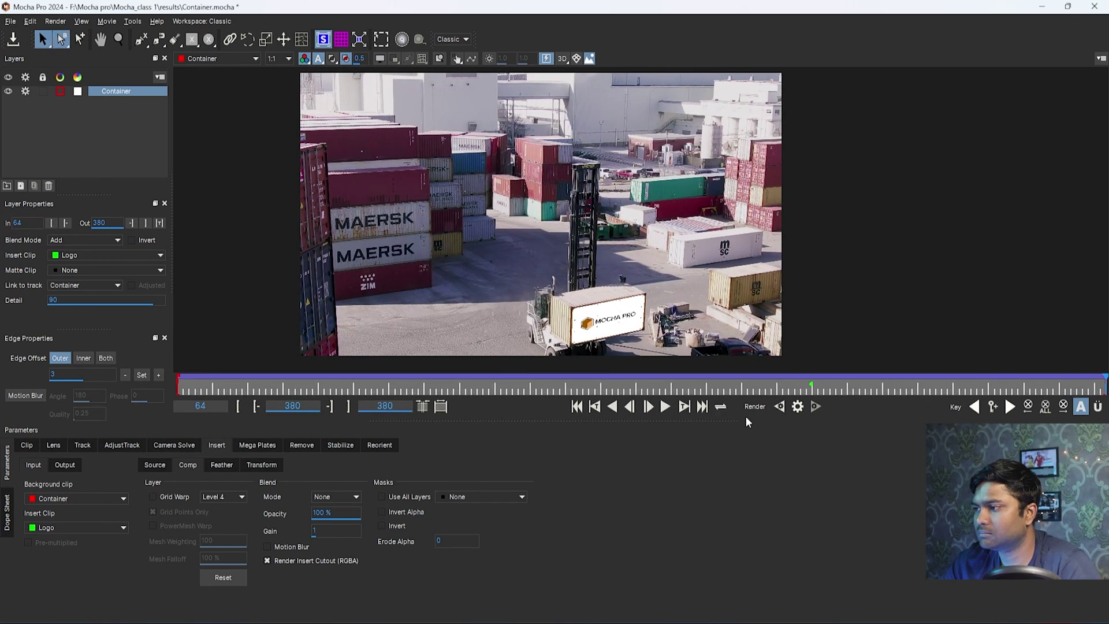
- Return to frame 83 and play the shot on repeat to review the logo insert
{"action": "left_click_drag", "start_coordinate": [315, 388], "coordinate": [234, 399]}
{"action": "key", "text": "z"}
{"action": "left_click_drag", "start_coordinate": [634, 318], "coordinate": [558, 245]}
{"action": "key", "text": "x"}
{"action": "key", "text": "z"}
{"action": "key", "text": "x"}
{"action": "key", "text": "z"}
{"action": "key", "text": "x"}
{"action": "key", "text": "z"}
{"action": "key", "text": "x"}
{"action": "key", "text": "z"}
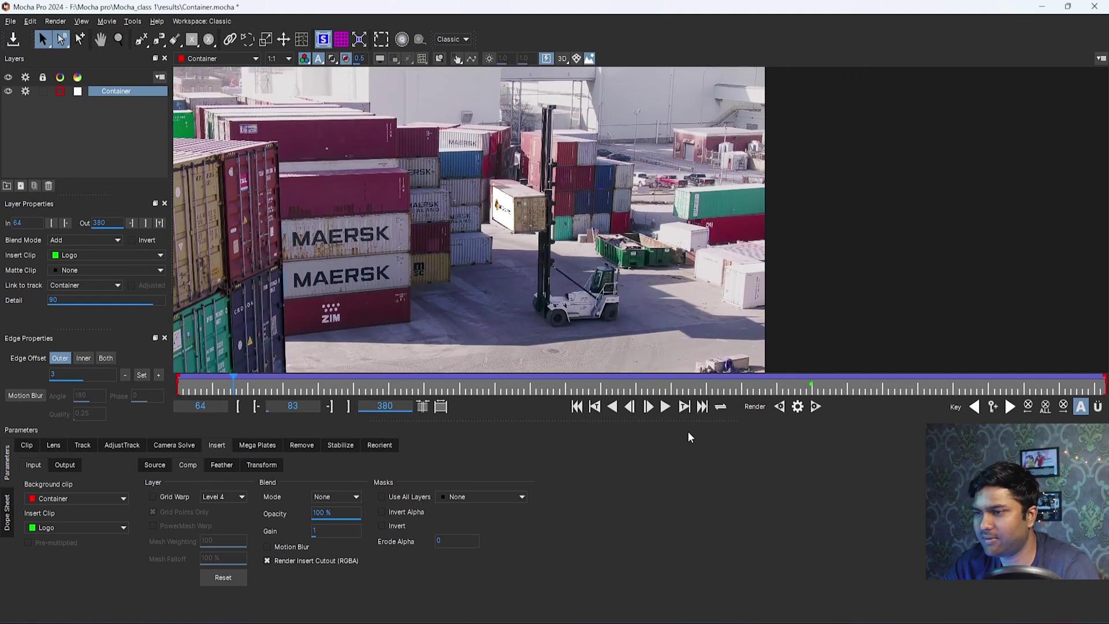
{"action": "left_click", "coordinate": [665, 406]}
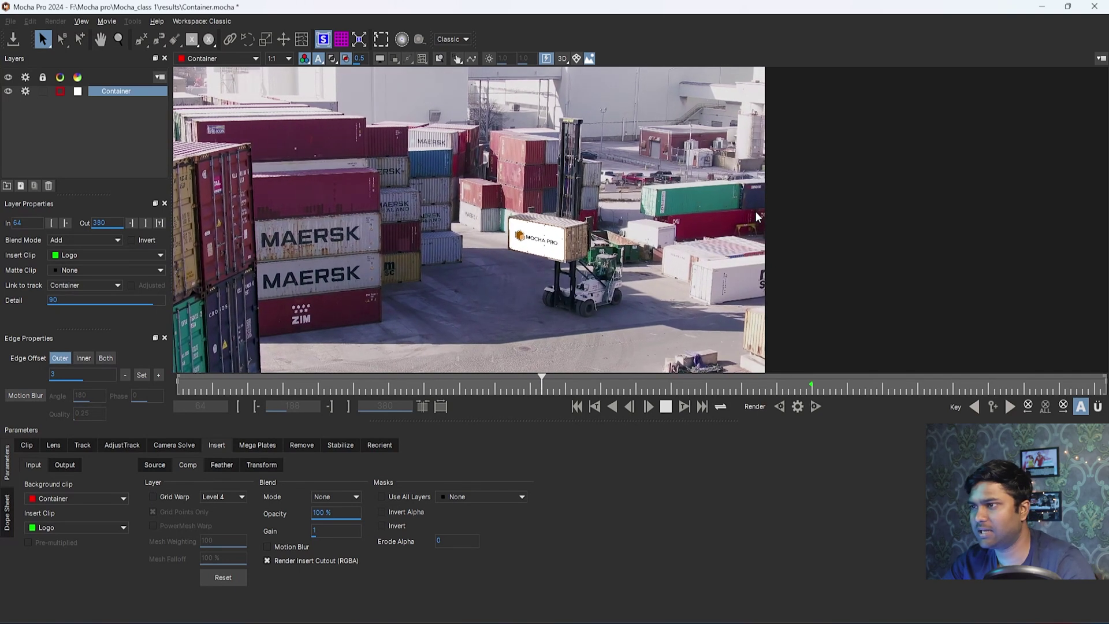
- Examine the logo's stability on the container up close during playback, and stop the playback
{"action": "key", "text": "z"}
{"action": "left_click_drag", "start_coordinate": [657, 227], "coordinate": [593, 262]}
{"action": "key", "text": "x"}
{"action": "key", "text": "z"}
{"action": "left_click_drag", "start_coordinate": [633, 205], "coordinate": [625, 270]}
{"action": "key", "text": "x"}
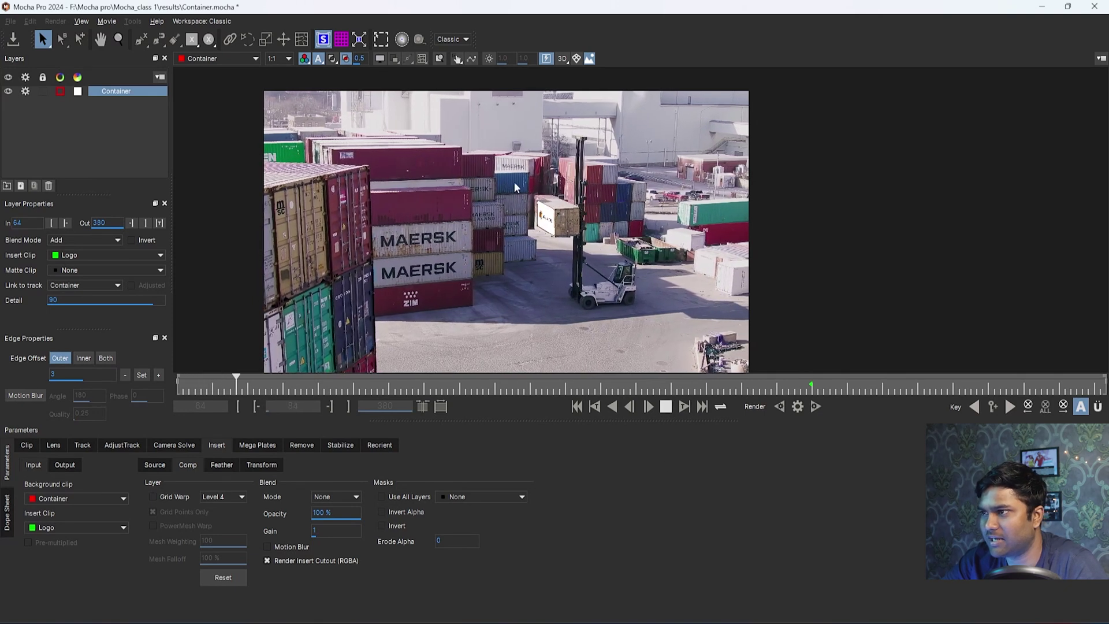
{"action": "left_click", "coordinate": [587, 236]}
{"action": "scroll", "coordinate": [590, 225], "scroll_direction": "up", "scroll_amount": 4}
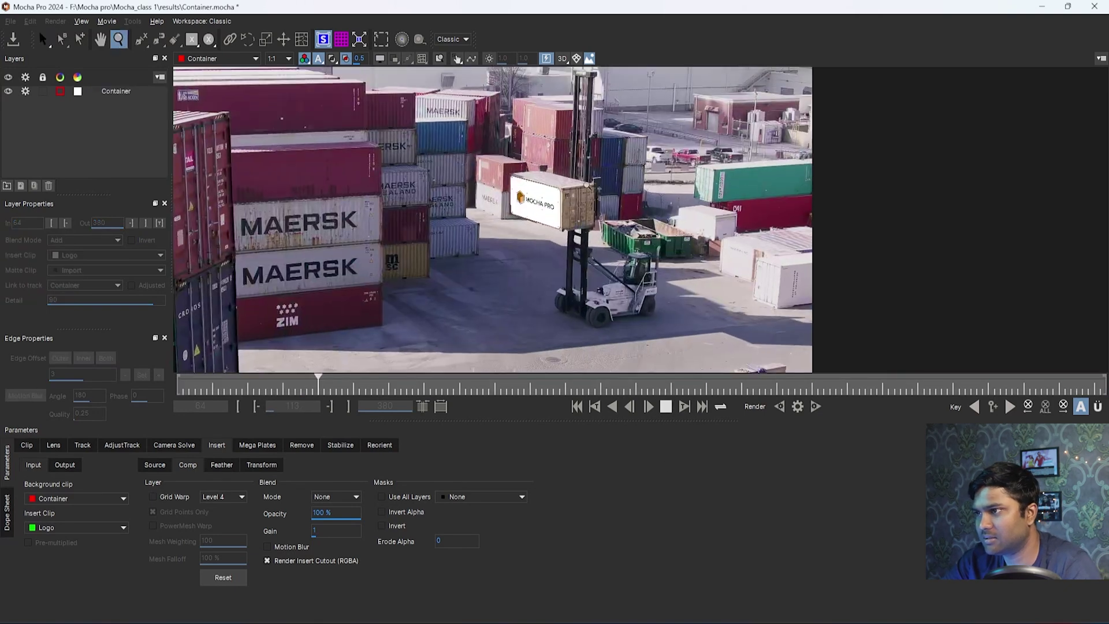
{"action": "key", "text": "x"}
{"action": "left_click_drag", "start_coordinate": [601, 192], "coordinate": [581, 253]}
{"action": "key", "text": "z"}
{"action": "key", "text": "x"}
{"action": "key", "text": "z"}
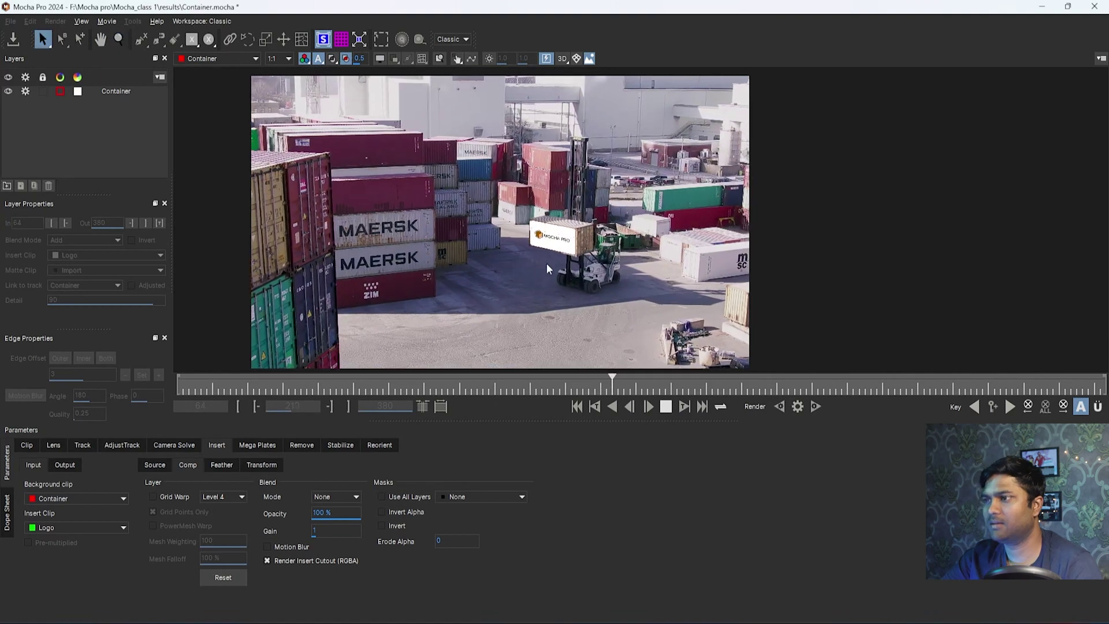
{"action": "left_click", "coordinate": [666, 406]}
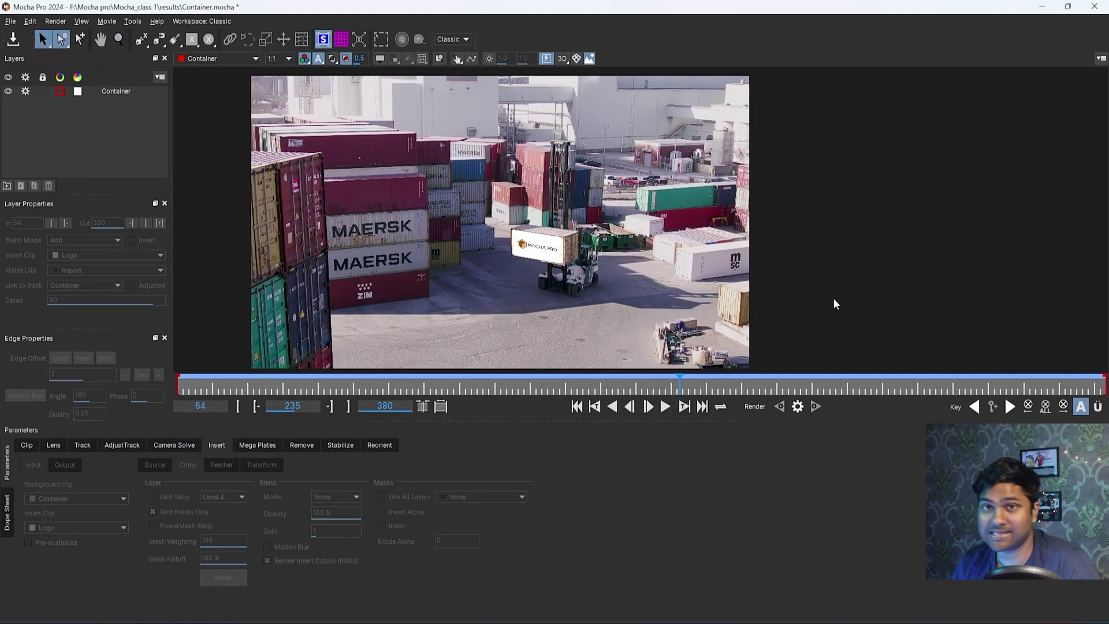